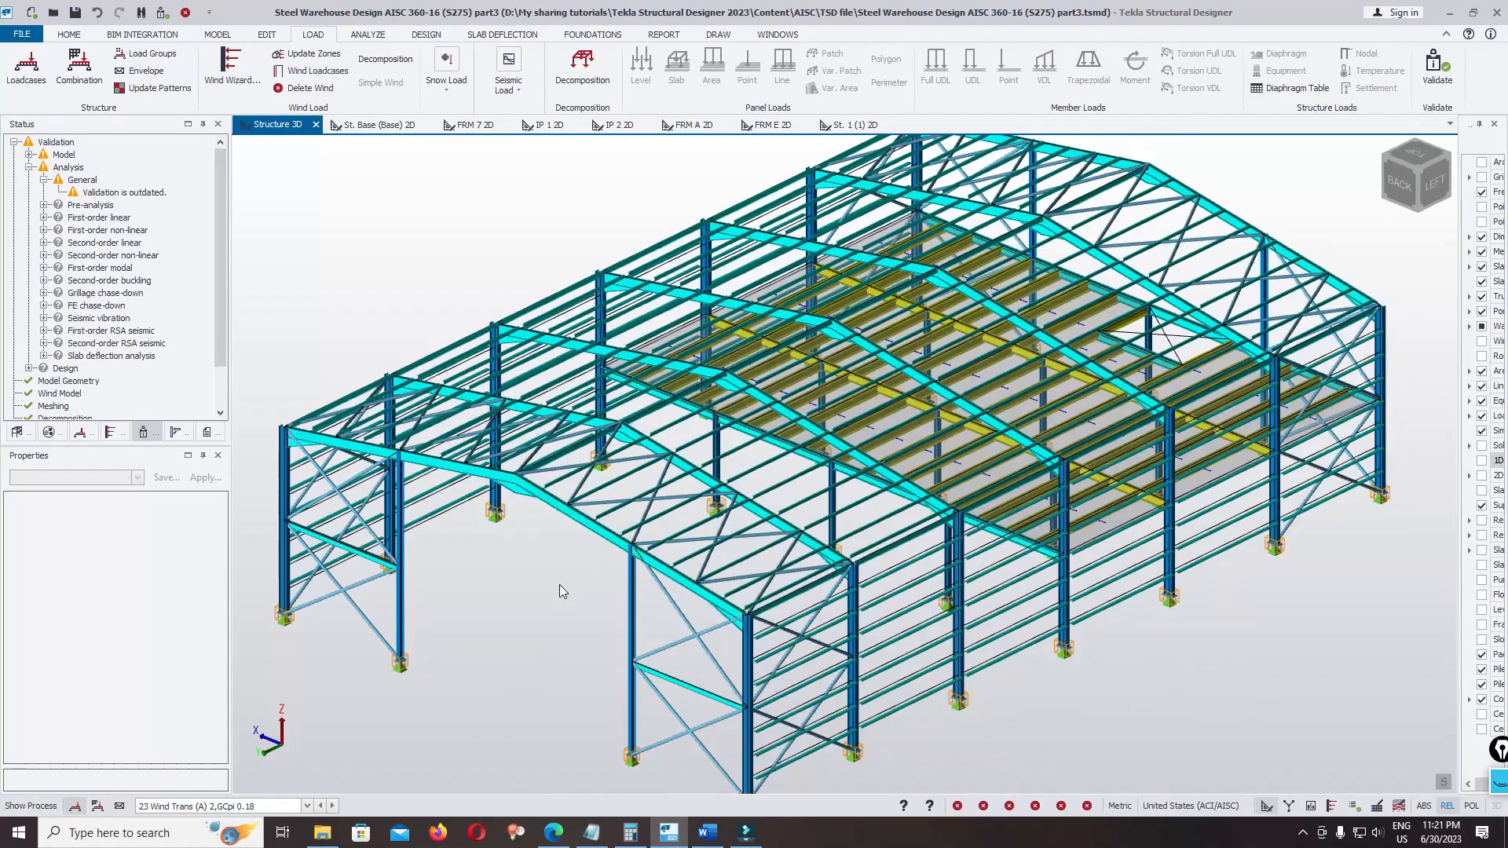
Set the analysis type in the design settings to Second-order analysis and accept the settings
middle_click_drag(559, 584, 624, 544, "shift")
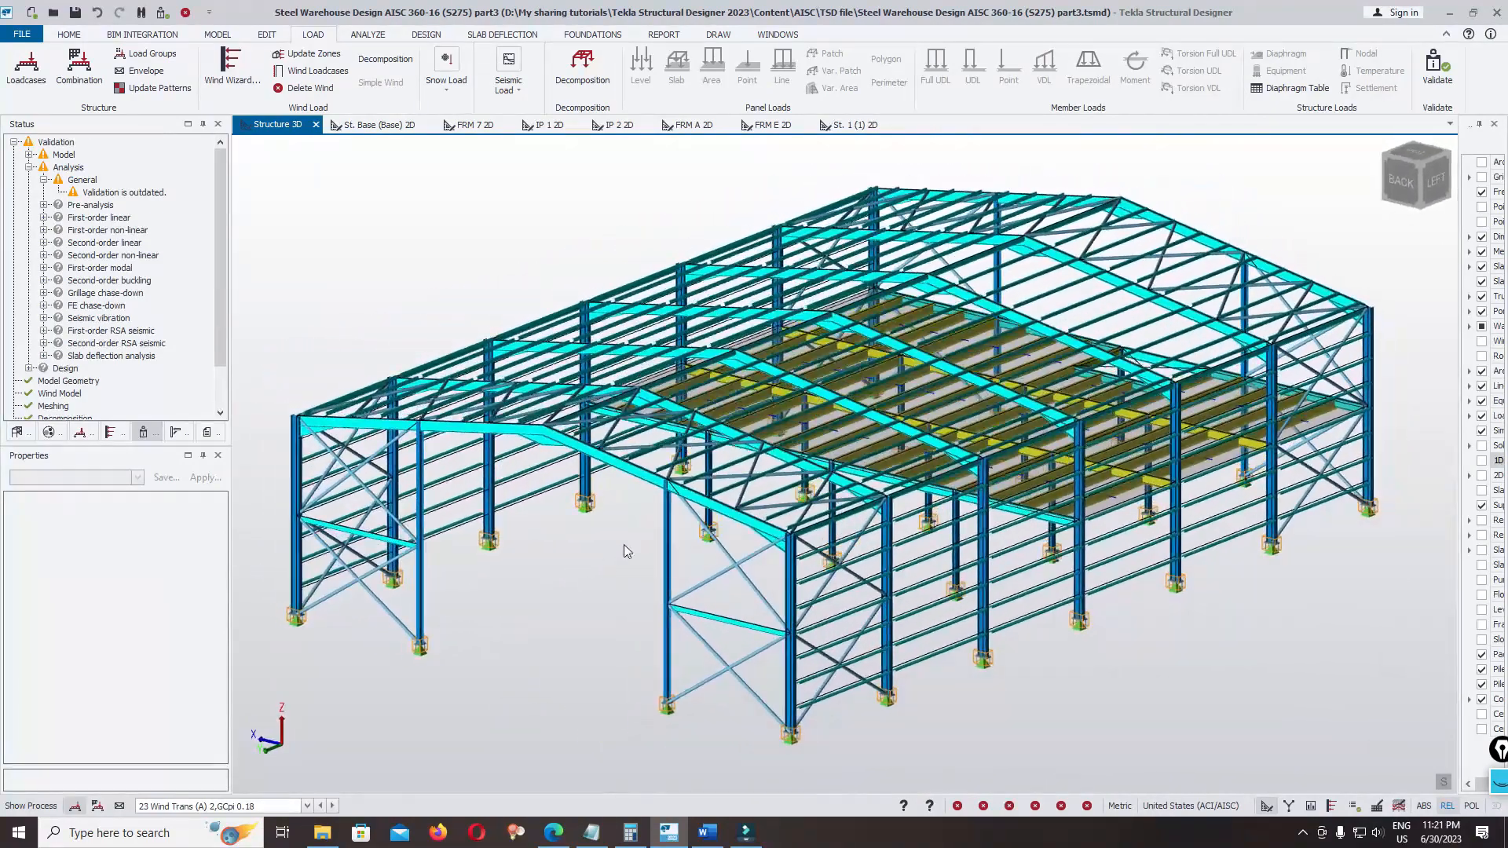
left_click(425, 35)
left_click(27, 66)
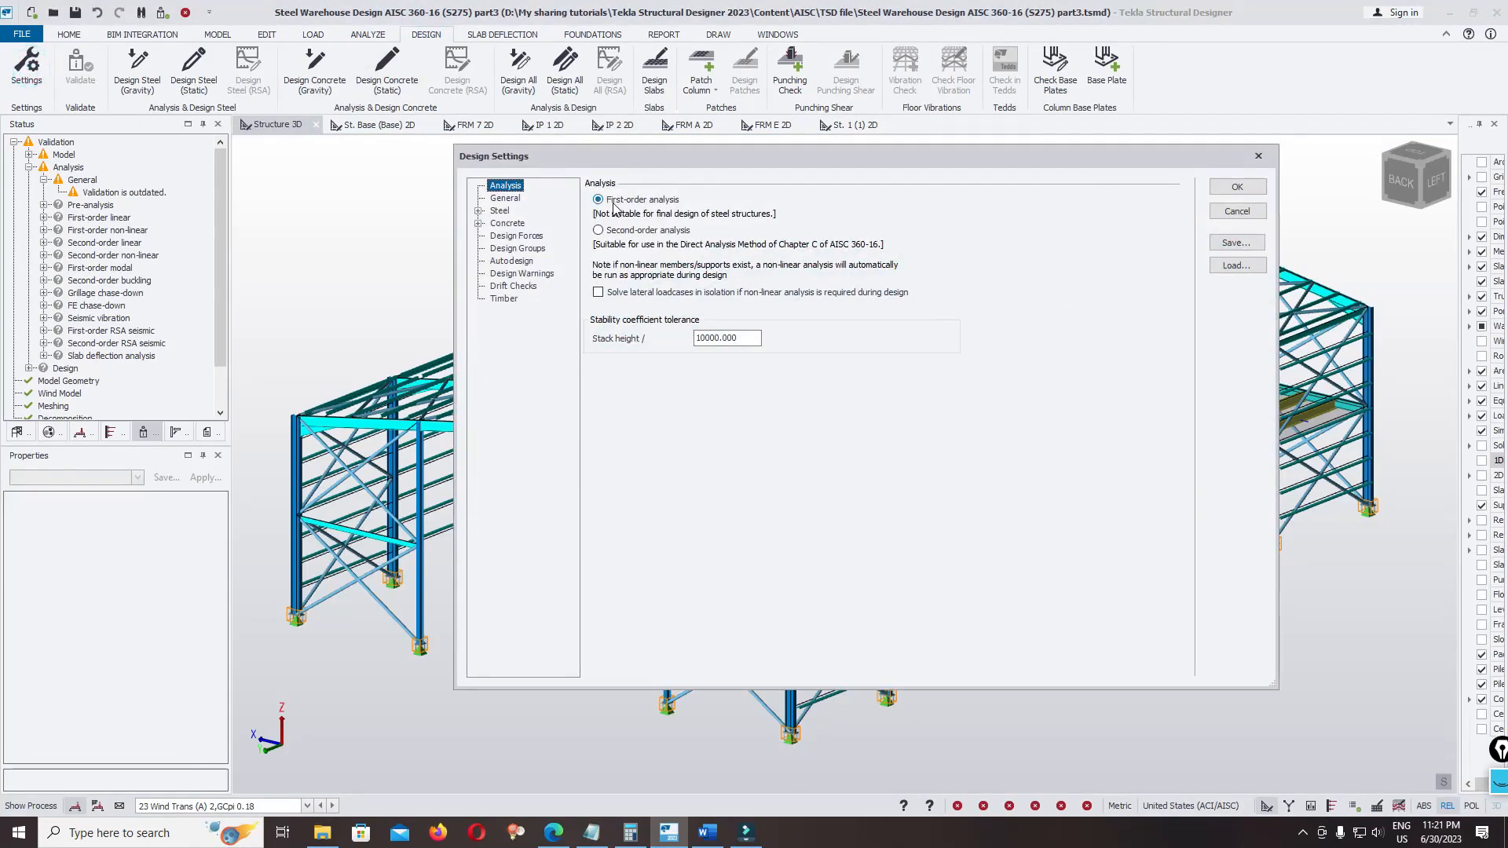
left_click(620, 230)
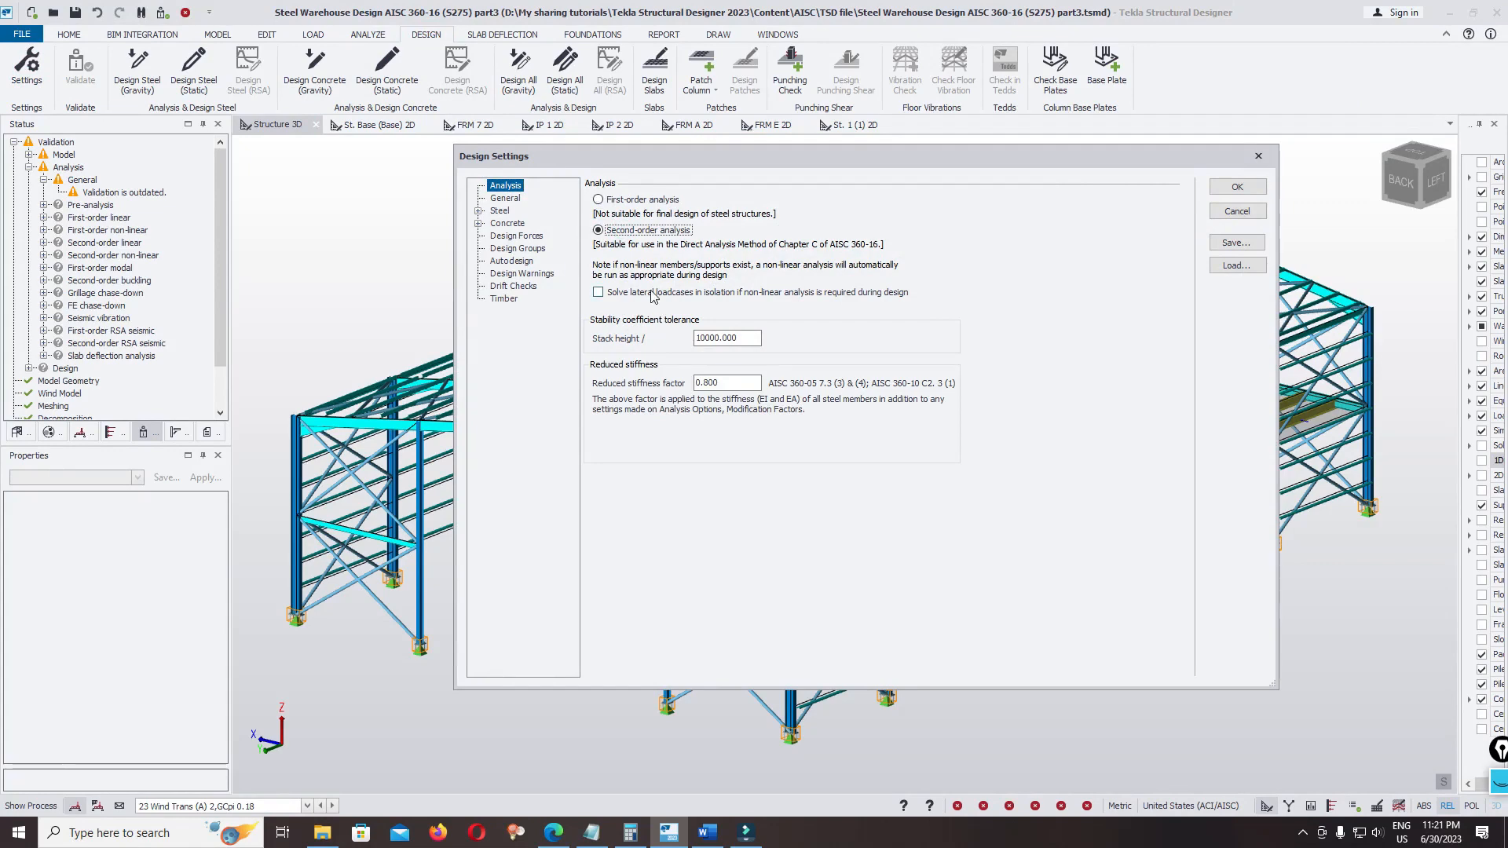
left_click(1237, 187)
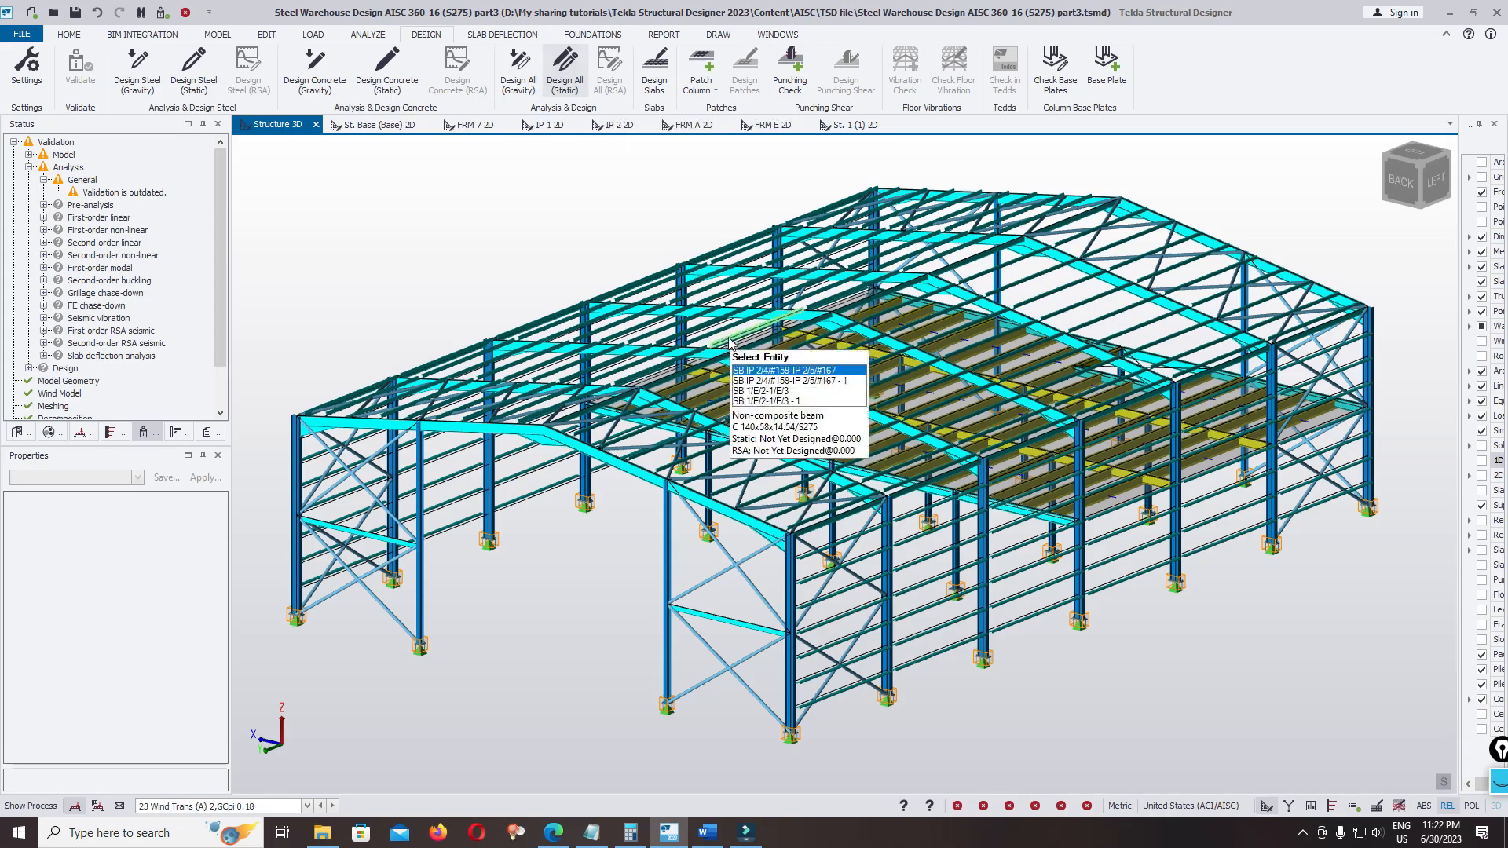
Run Design All (Static) on the whole warehouse structure
scroll(683, 314, "down", 2)
left_click(564, 69)
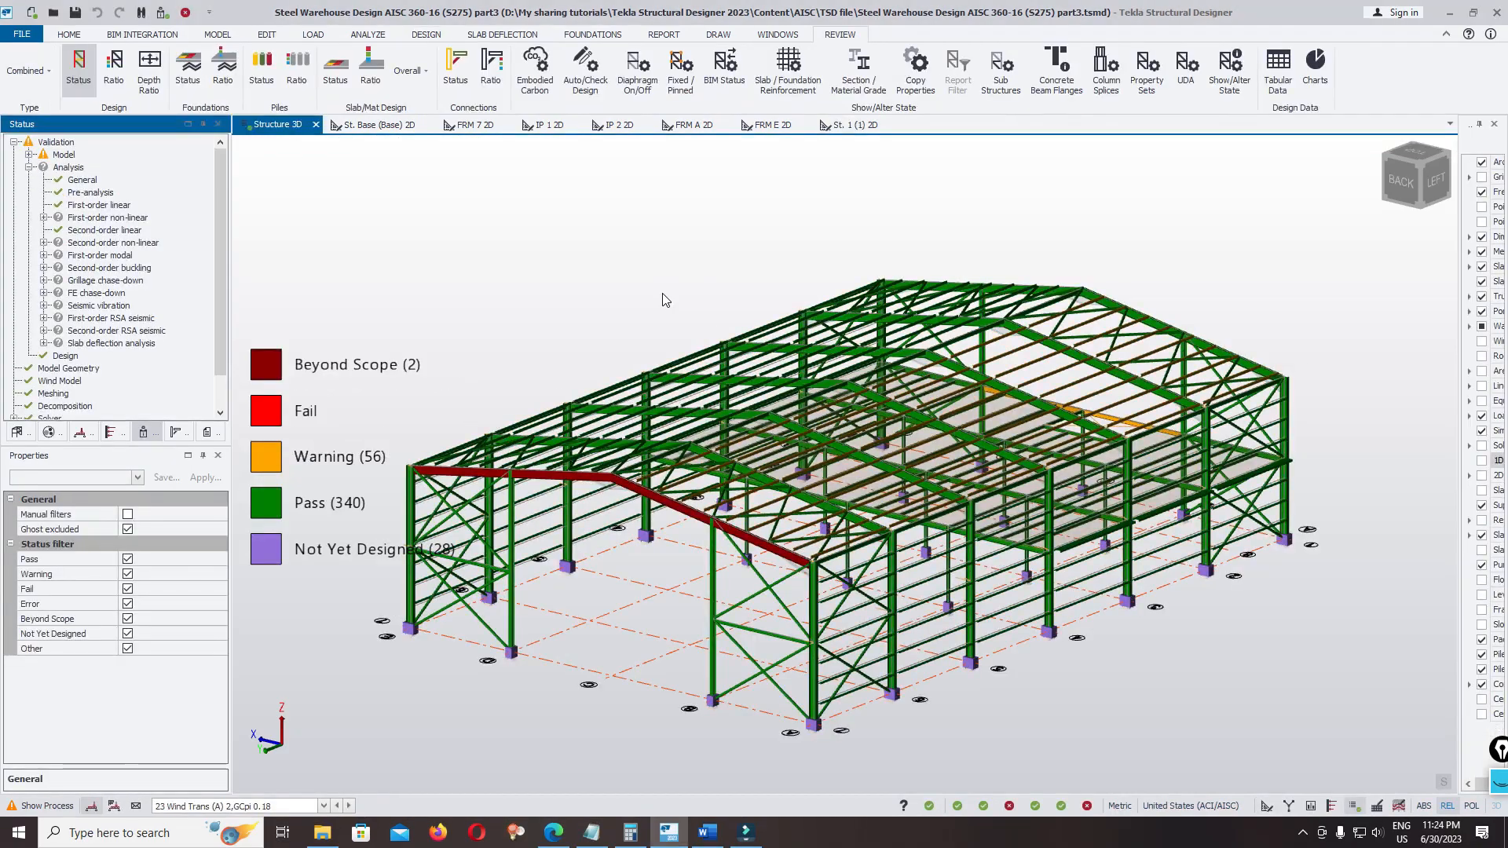
right_click_drag(1167, 475, 623, 540)
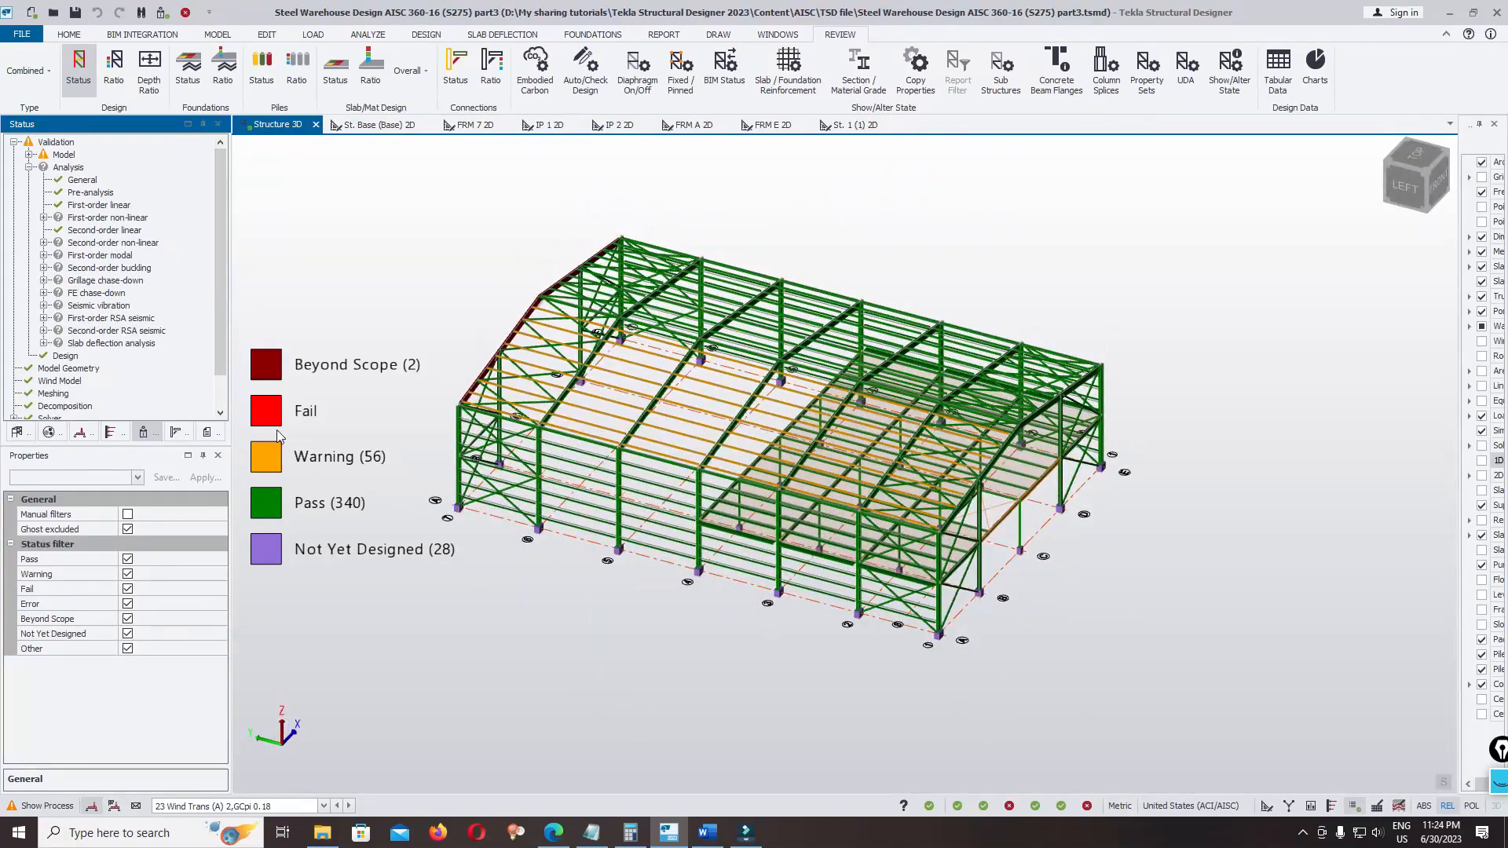
Expand Drift Checks in the status tree and view the Wind Drift and Overall Wind Drift results
left_click_drag(221, 342, 223, 417)
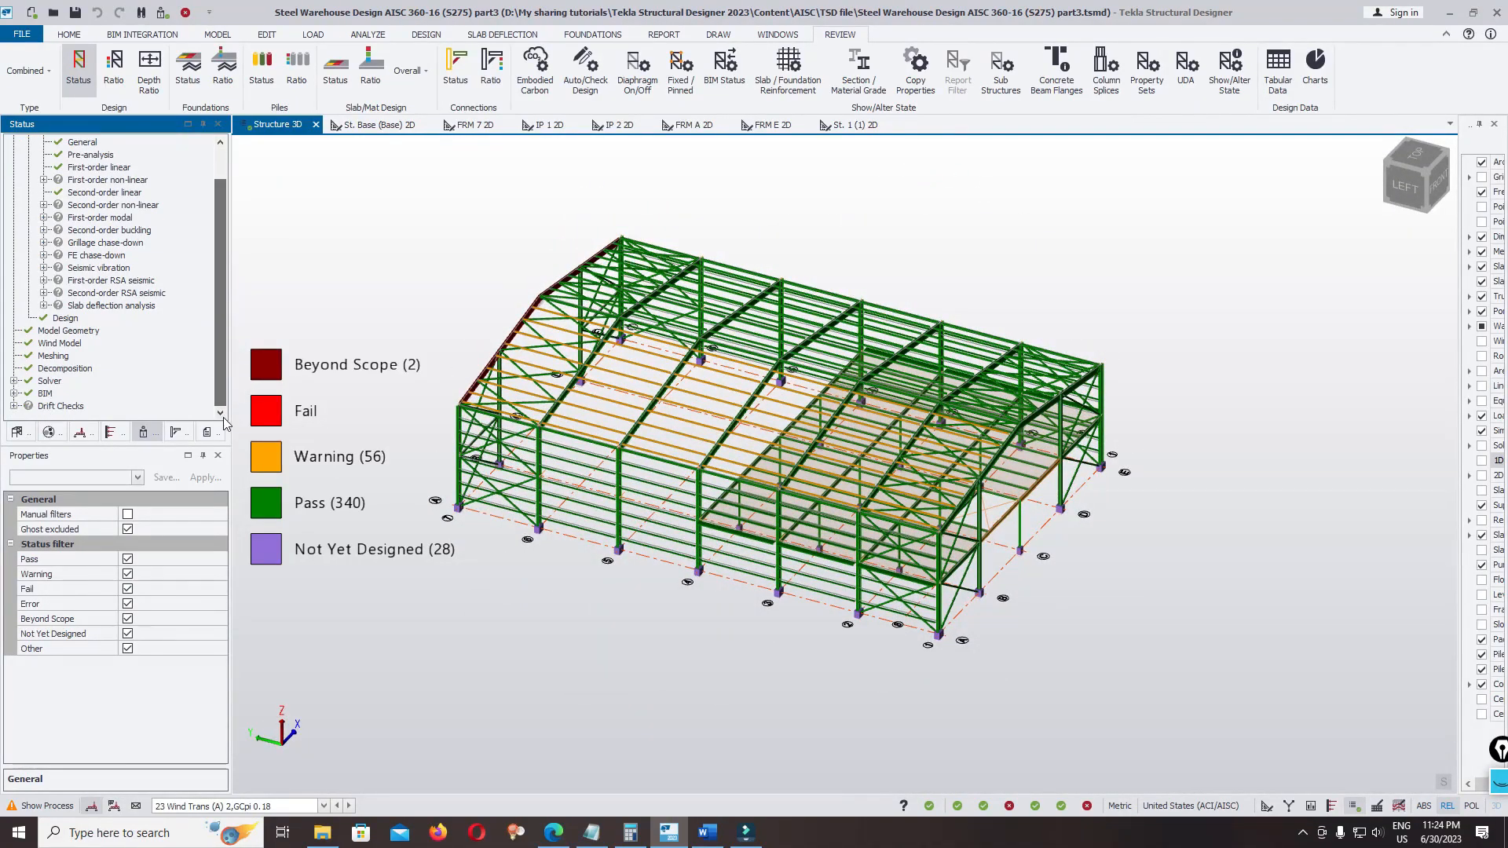
left_click(13, 406)
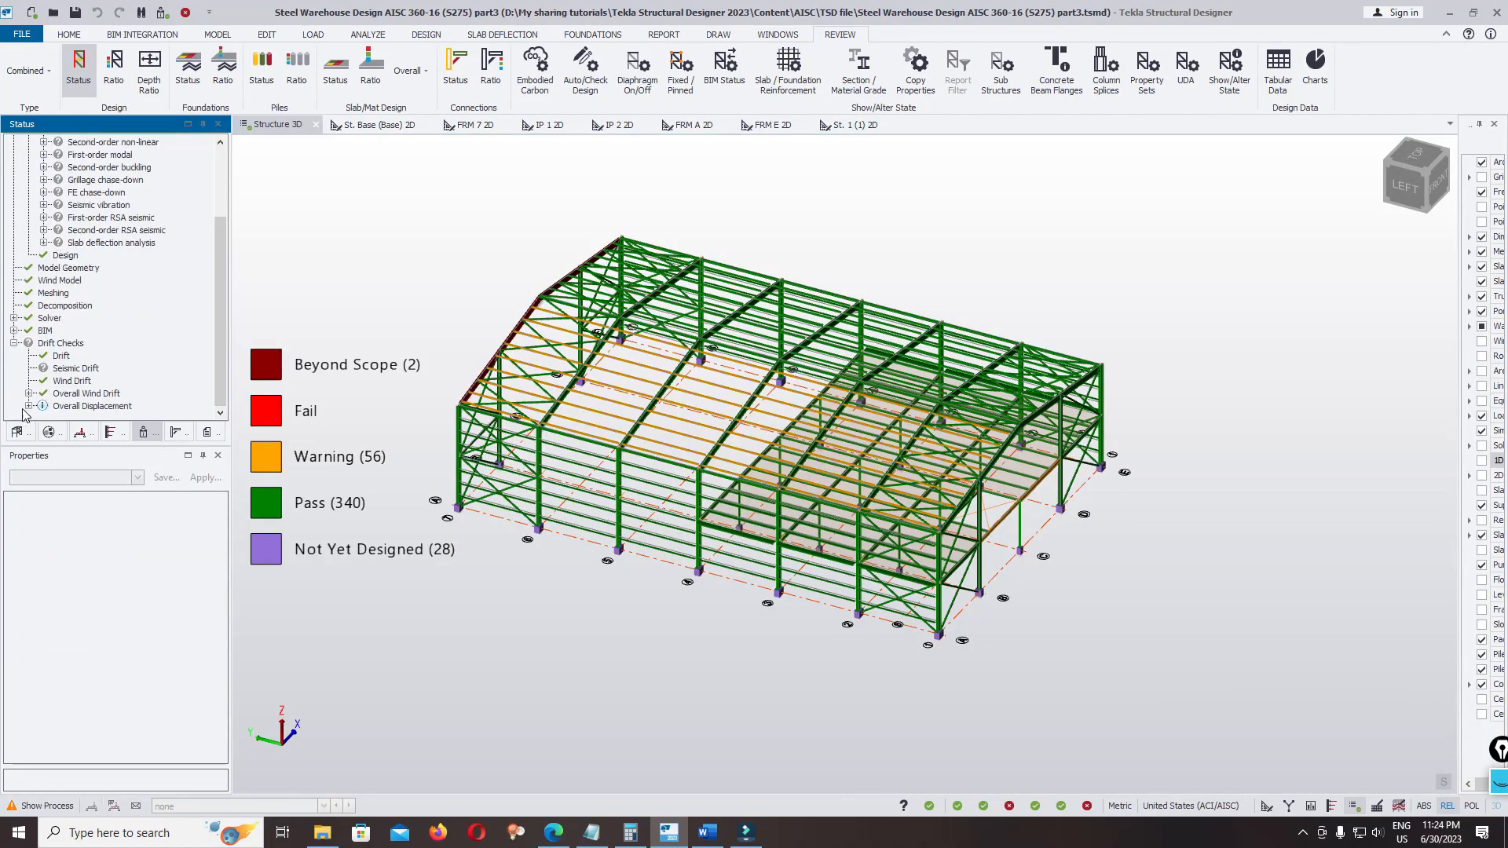
left_click(70, 381)
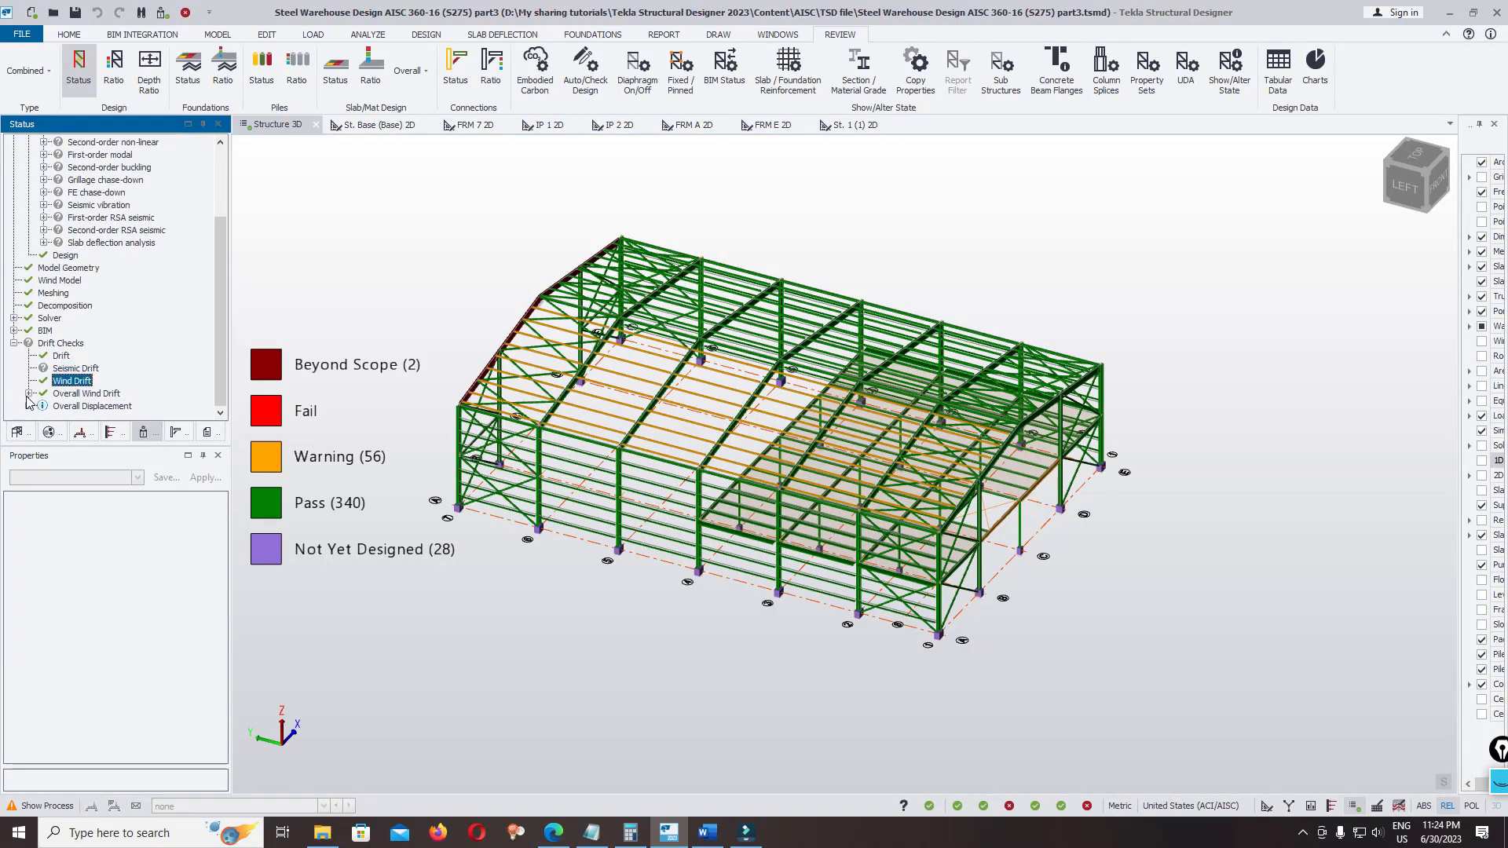
left_click(28, 395)
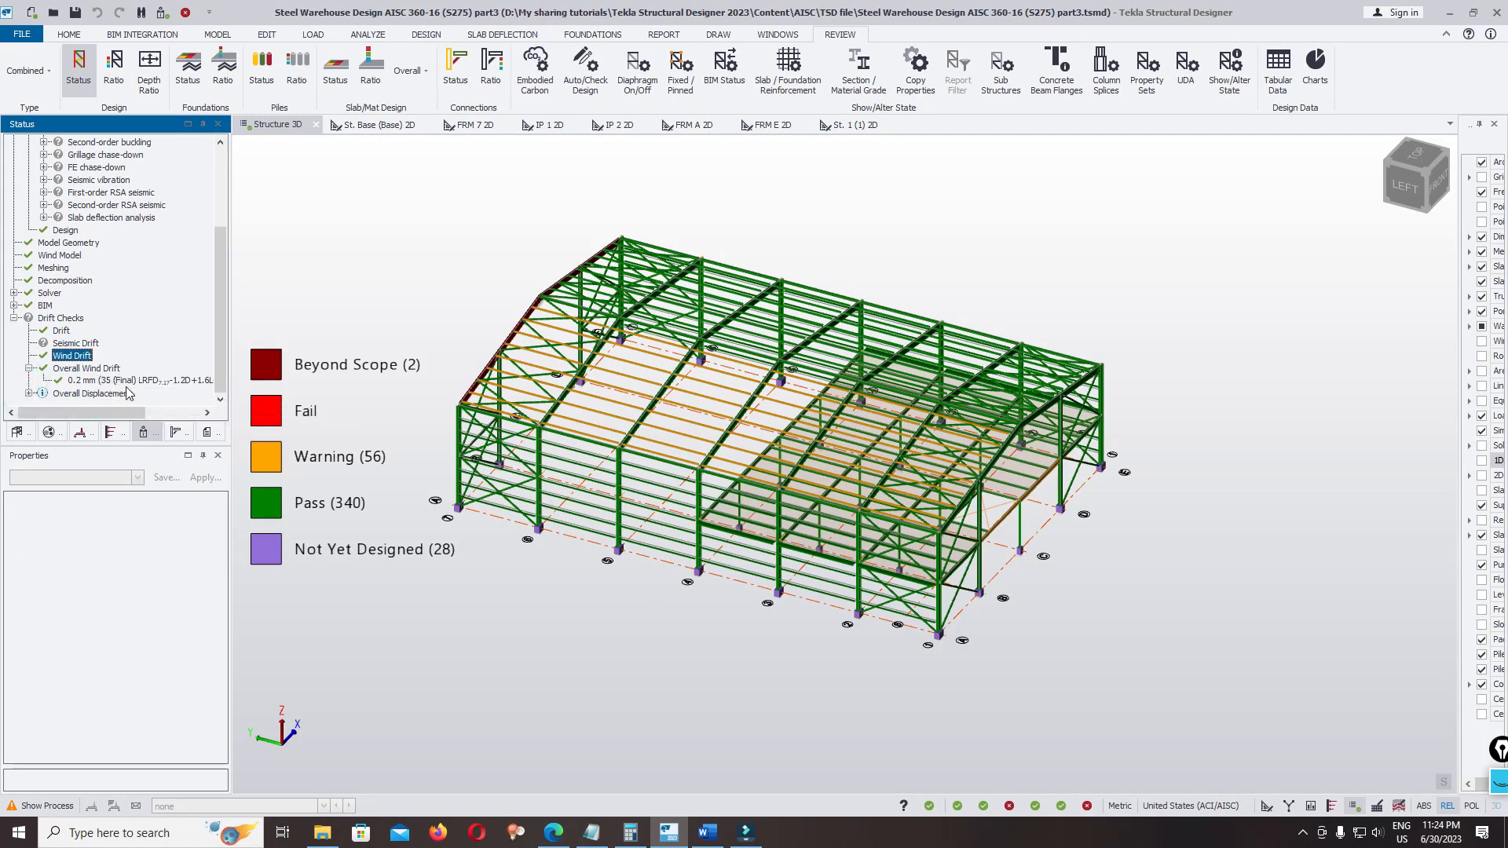
Examine the colour-coded design status of the frames, purlins and bracing from several sides of the warehouse
right_click_drag(1031, 567, 815, 597)
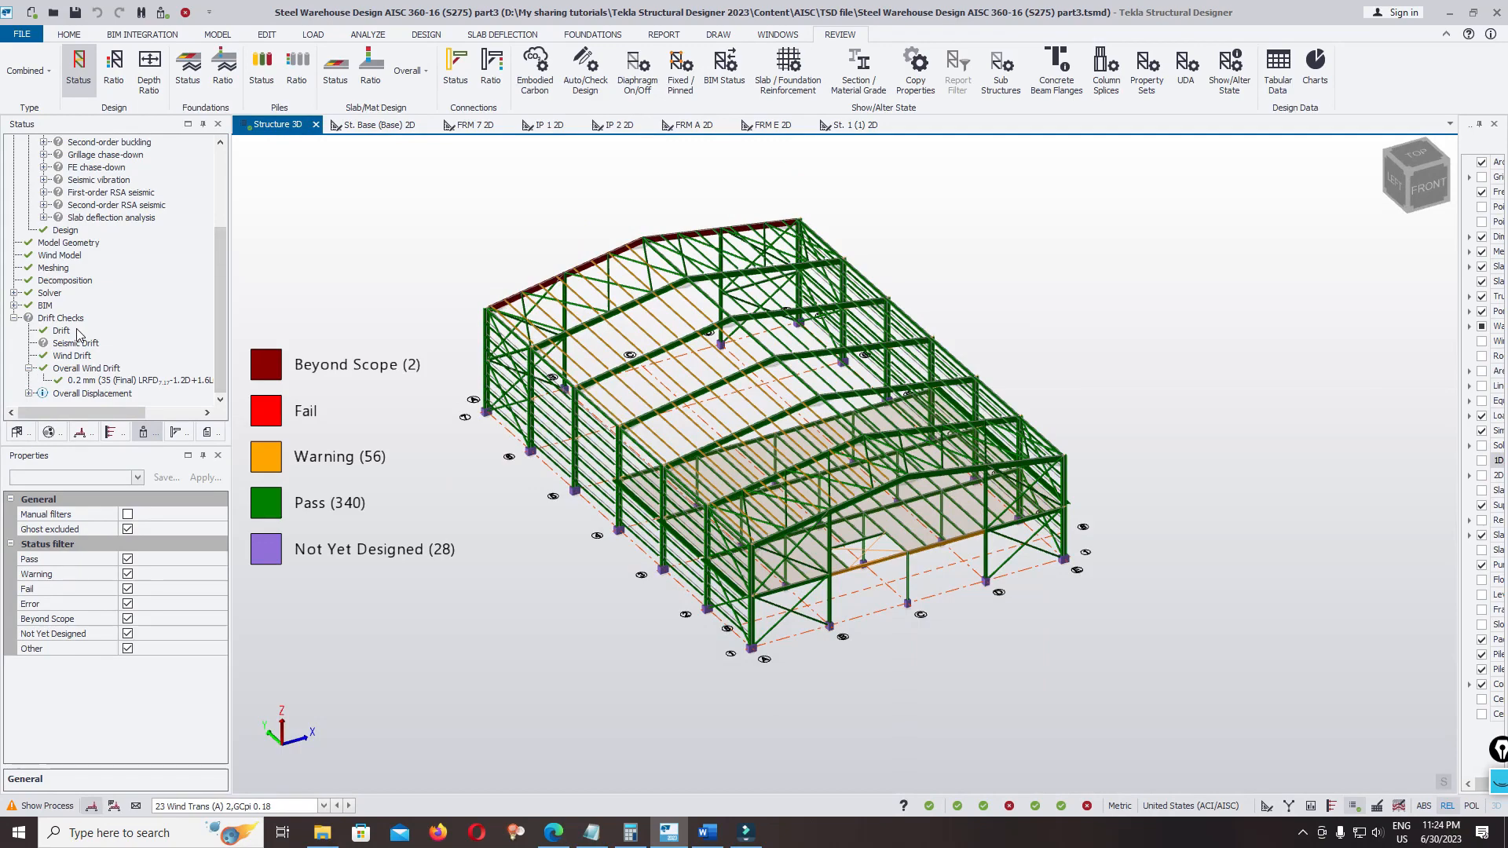
right_click_drag(803, 652, 849, 643)
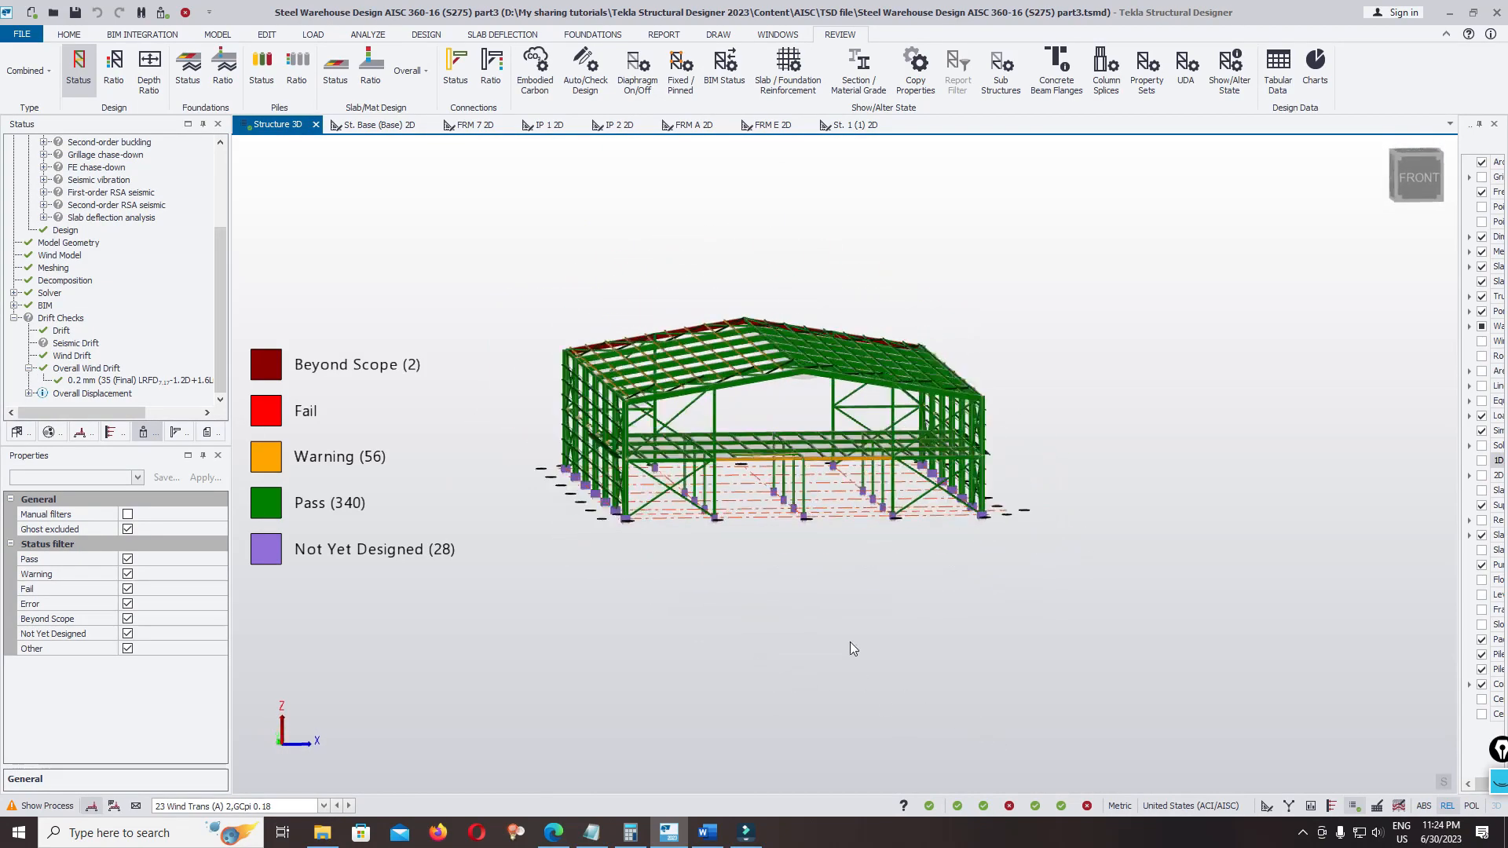
scroll(772, 448, "up", 3)
right_click_drag(1118, 537, 905, 579)
scroll(1240, 281, "up", 3)
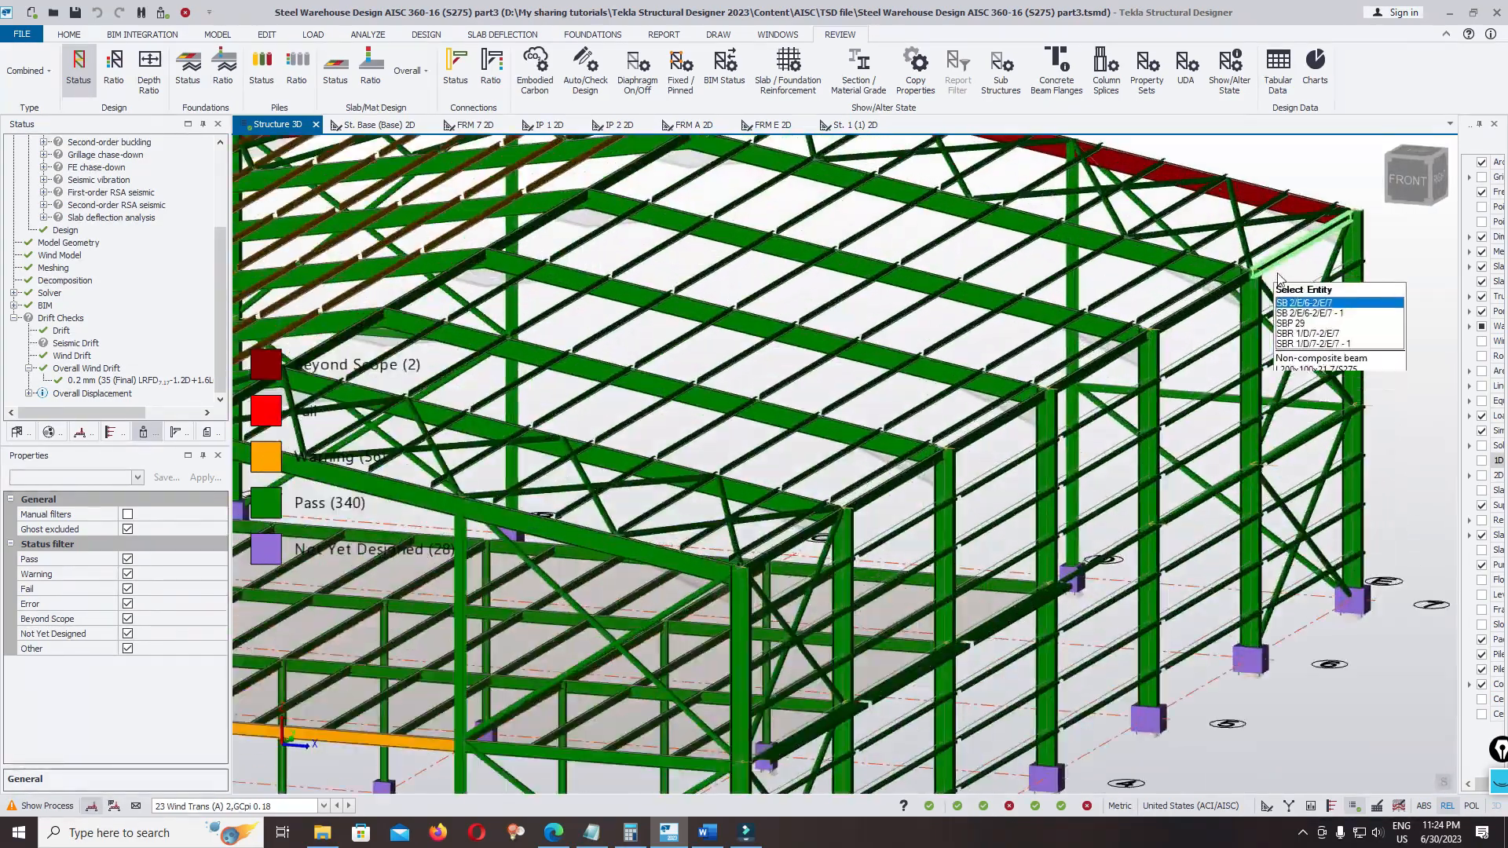
middle_click_drag(1256, 271, 1103, 263)
scroll(1221, 416, "down", 5)
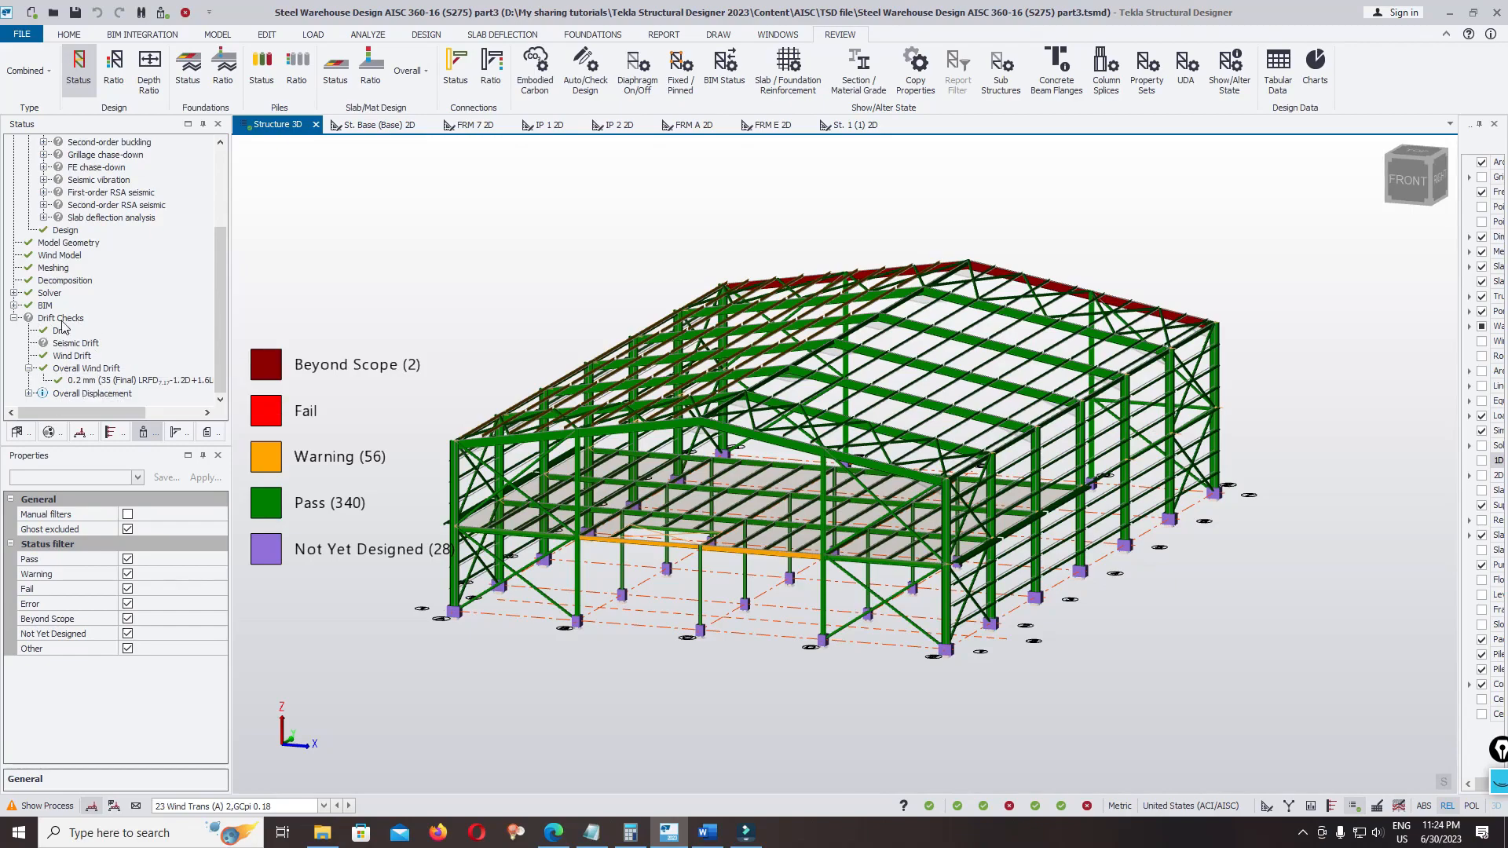
scroll(776, 452, "down", 2)
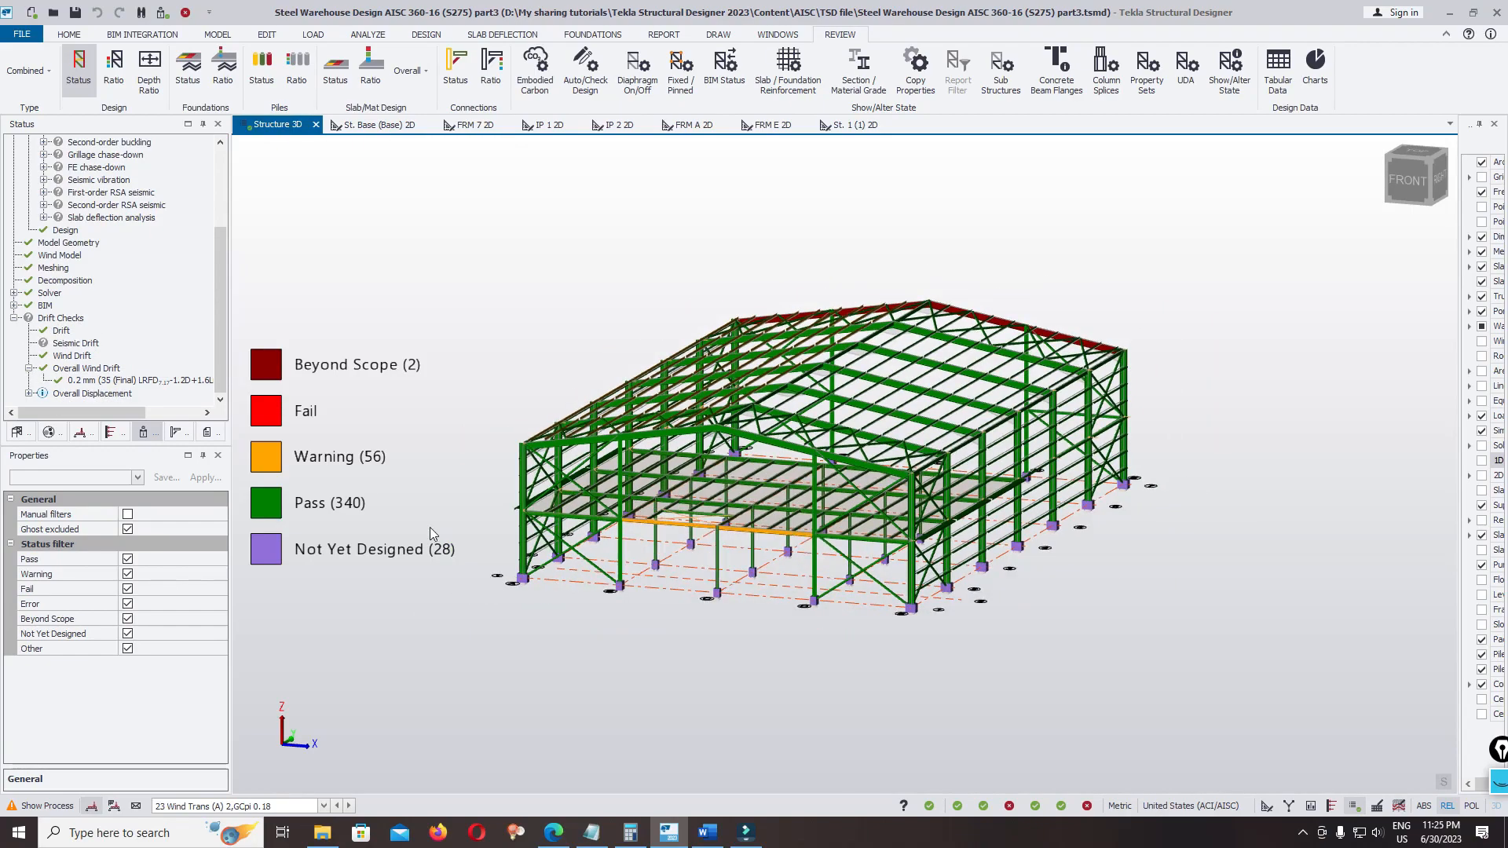
right_click_drag(429, 524, 837, 545)
scroll(657, 435, "up", 5)
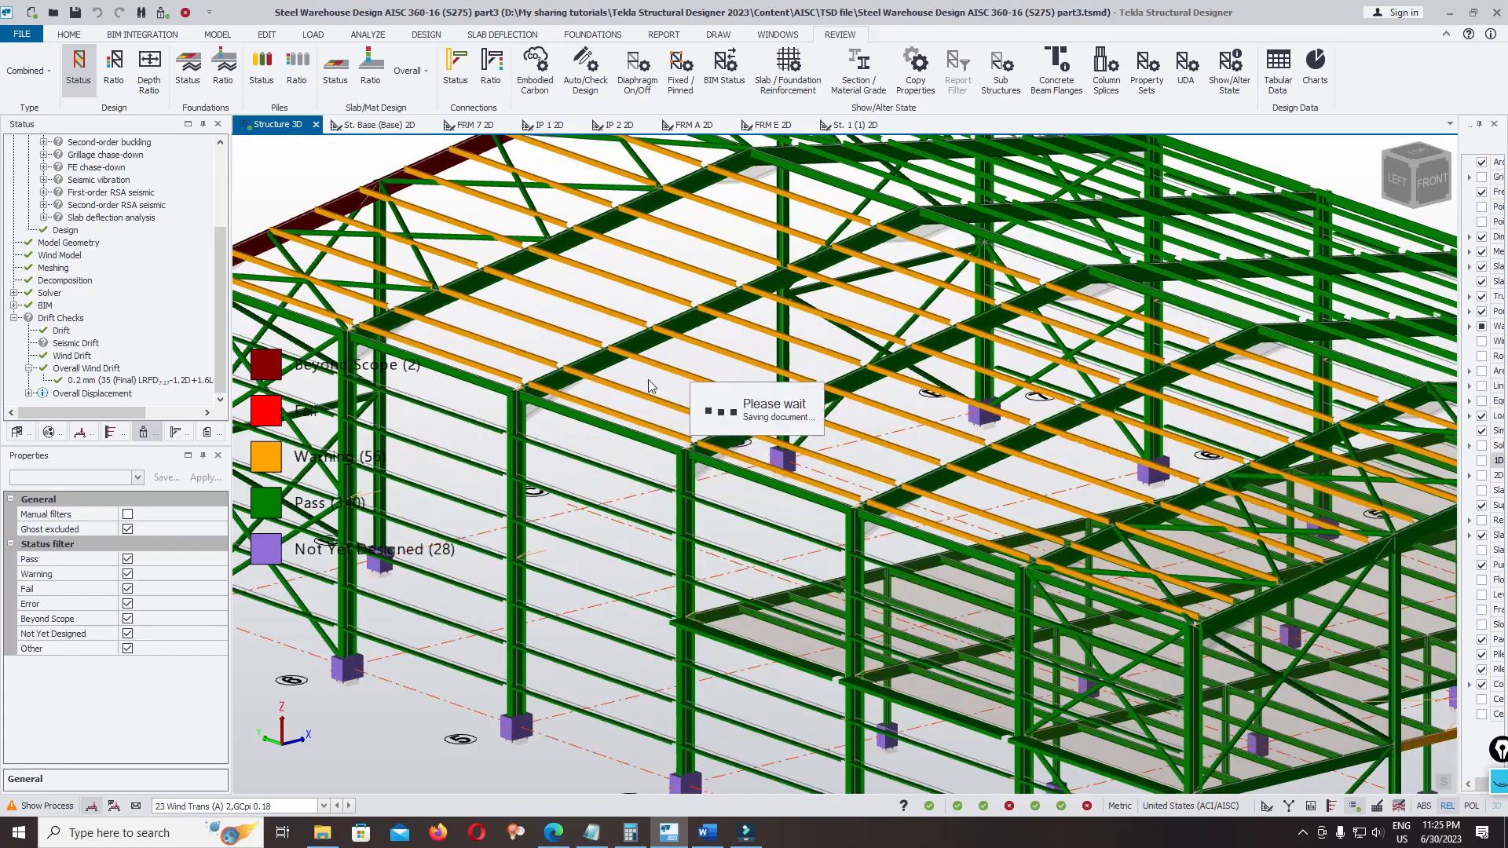
scroll(647, 365, "down", 4)
right_click_drag(648, 365, 923, 449)
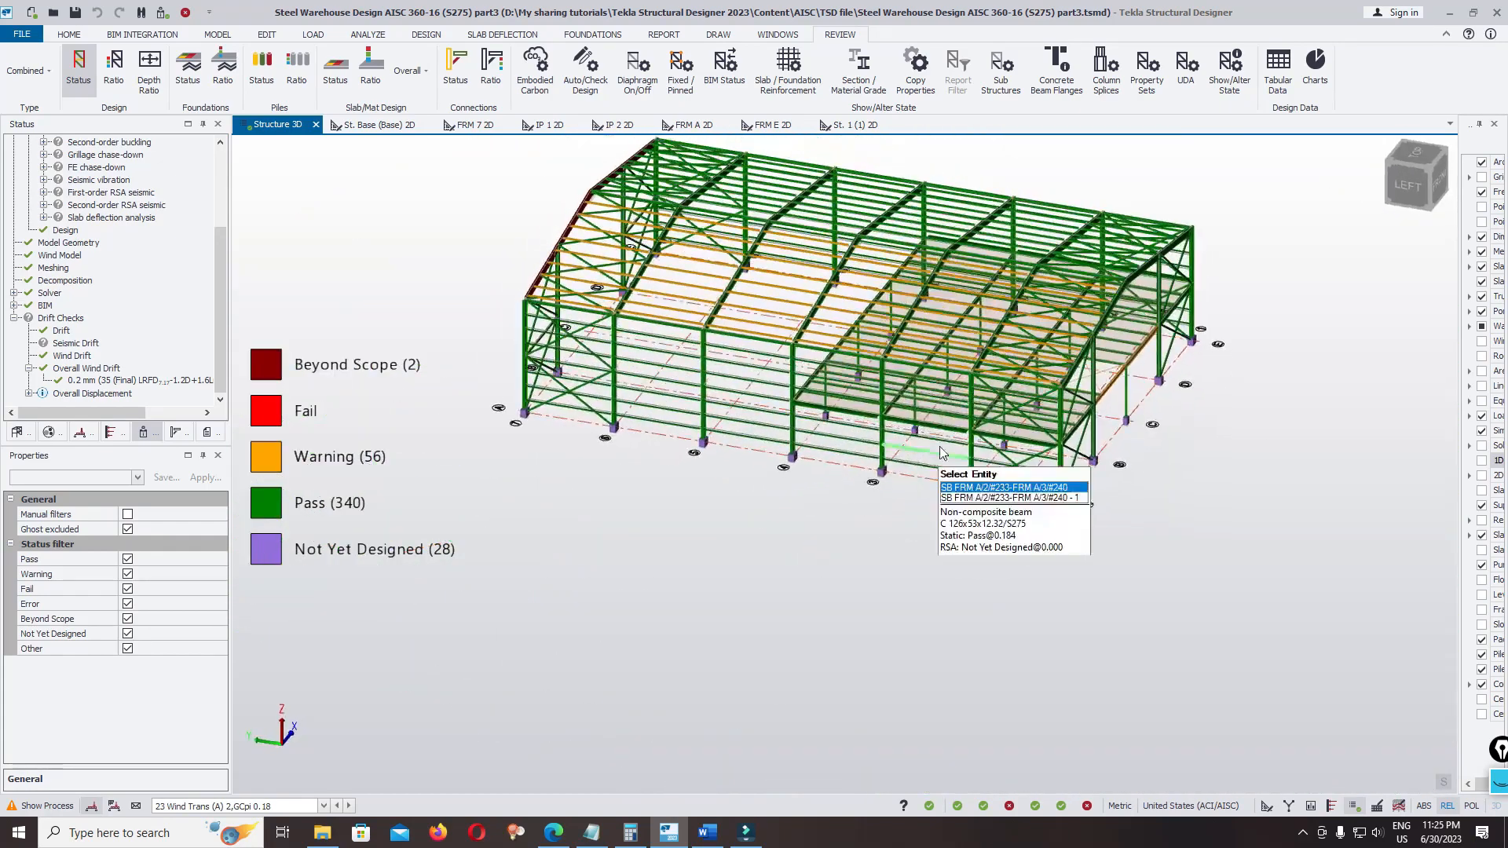
Run a static member check on the Beyond Scope end-frame rafter SB 2/A/7-3/C/7 and review its torsion result
scroll(609, 242, "up", 2)
right_click_drag(493, 325, 1013, 322)
scroll(1026, 337, "up", 2)
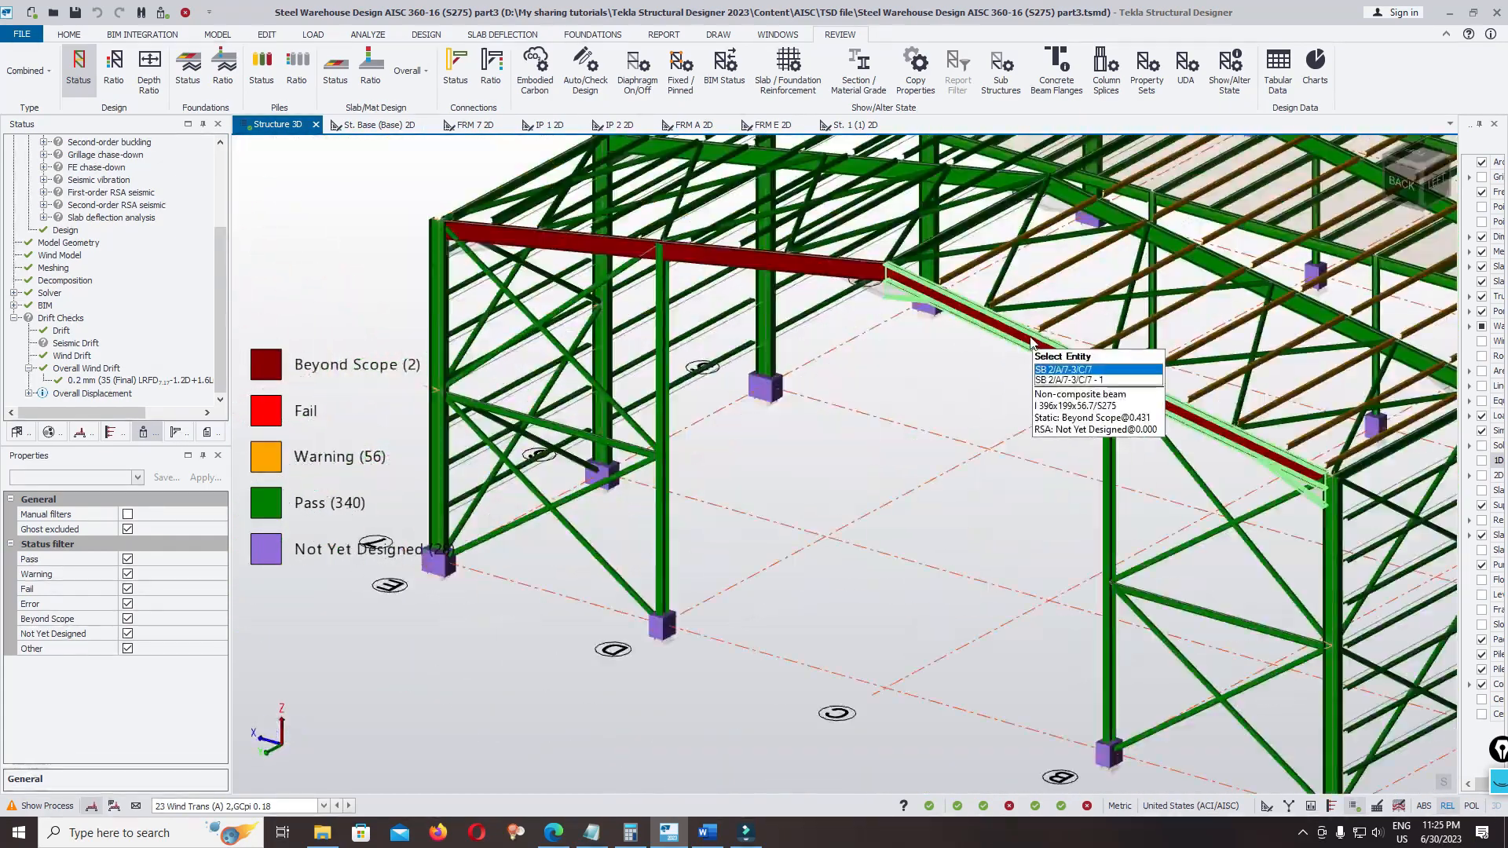
middle_click_drag(1026, 338, 711, 373)
scroll(710, 373, "up", 4)
scroll(746, 440, "down", 3)
scroll(742, 398, "up", 3)
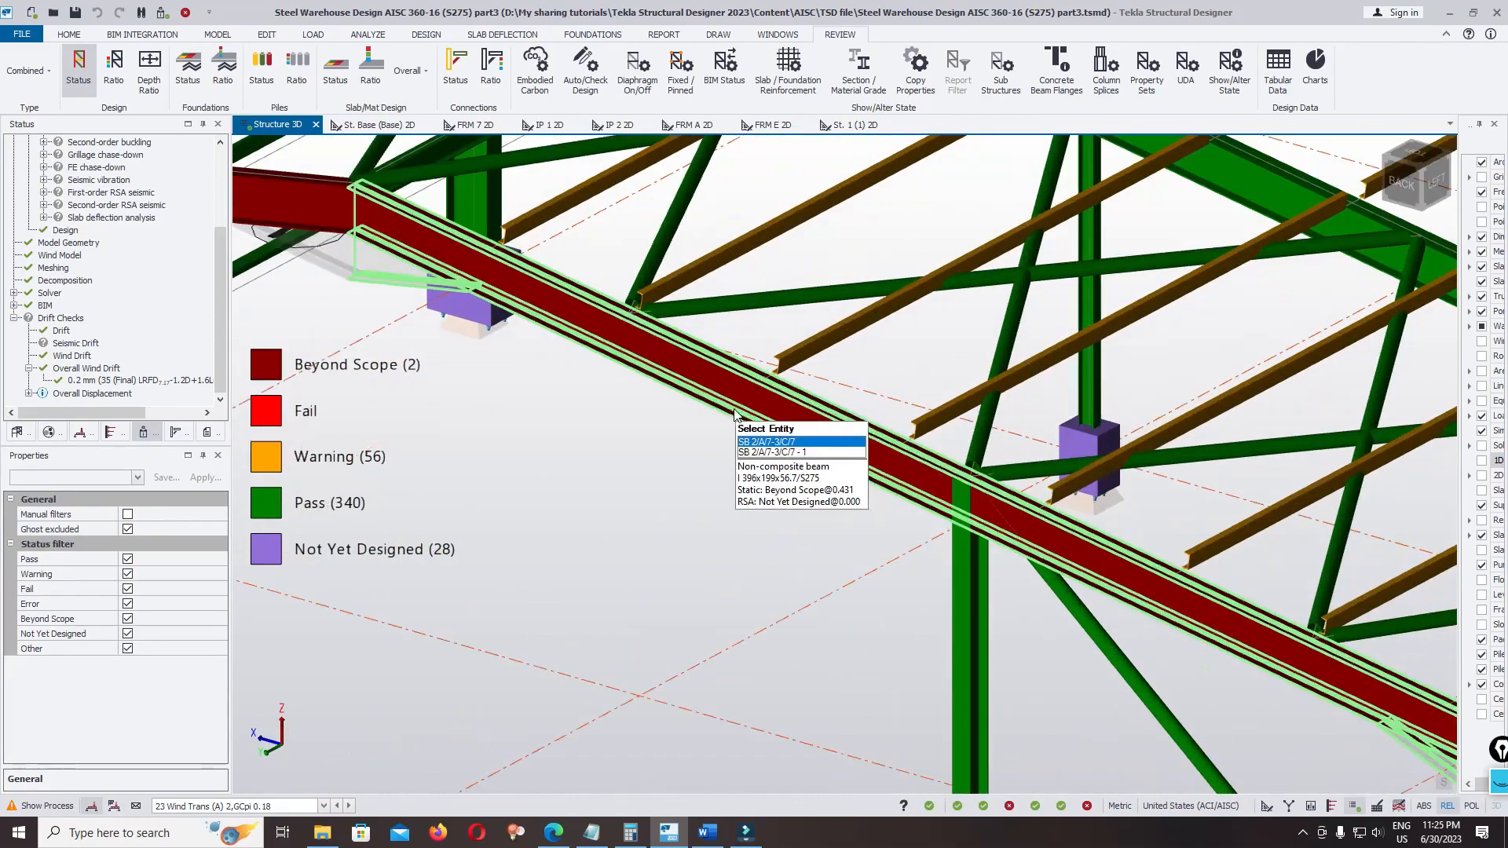
left_click(742, 399)
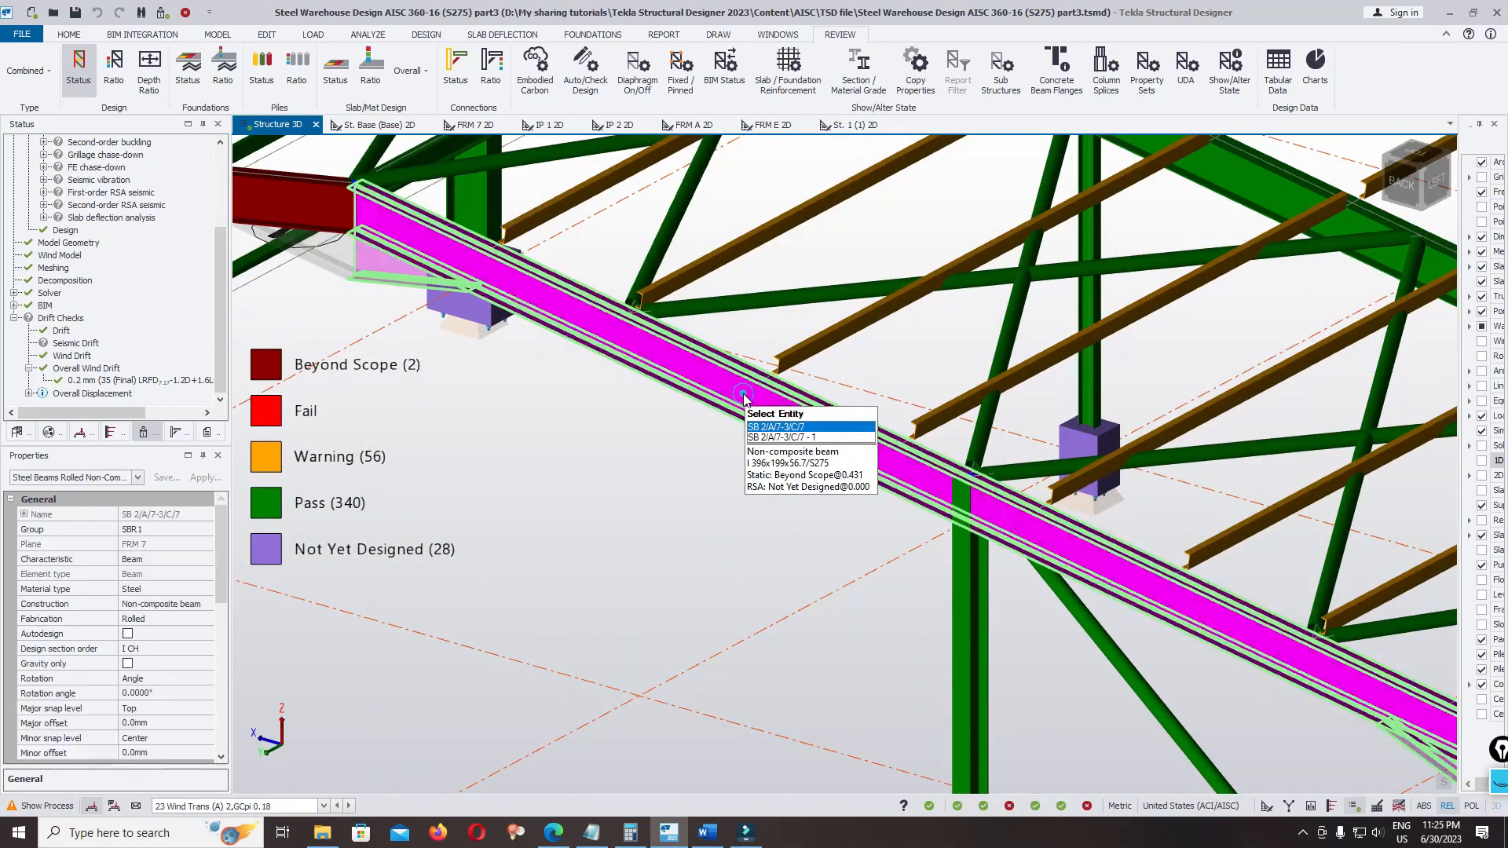
right_click(743, 394)
left_click(828, 644)
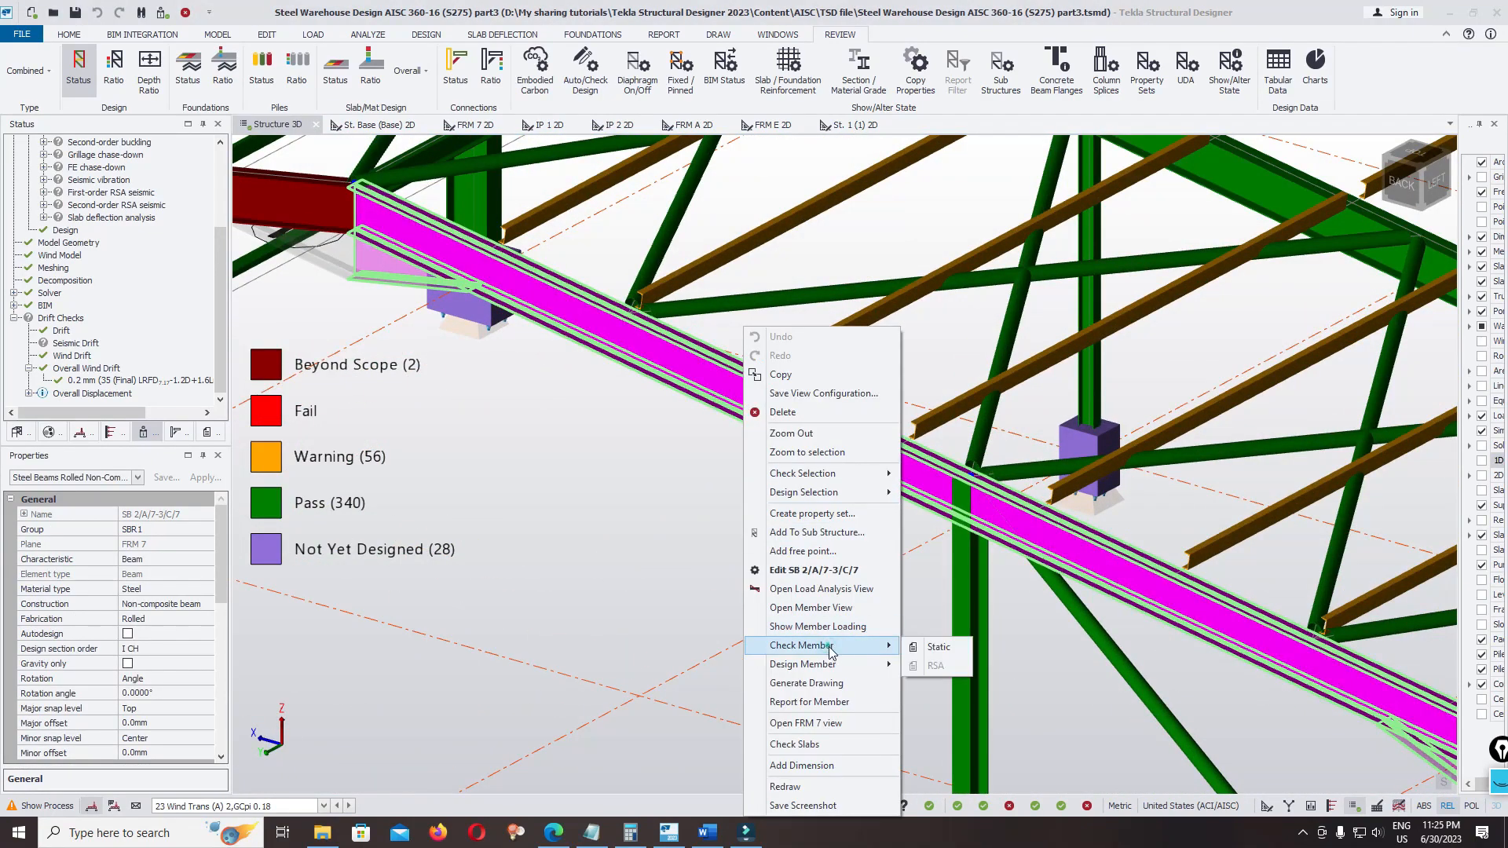
left_click(931, 650)
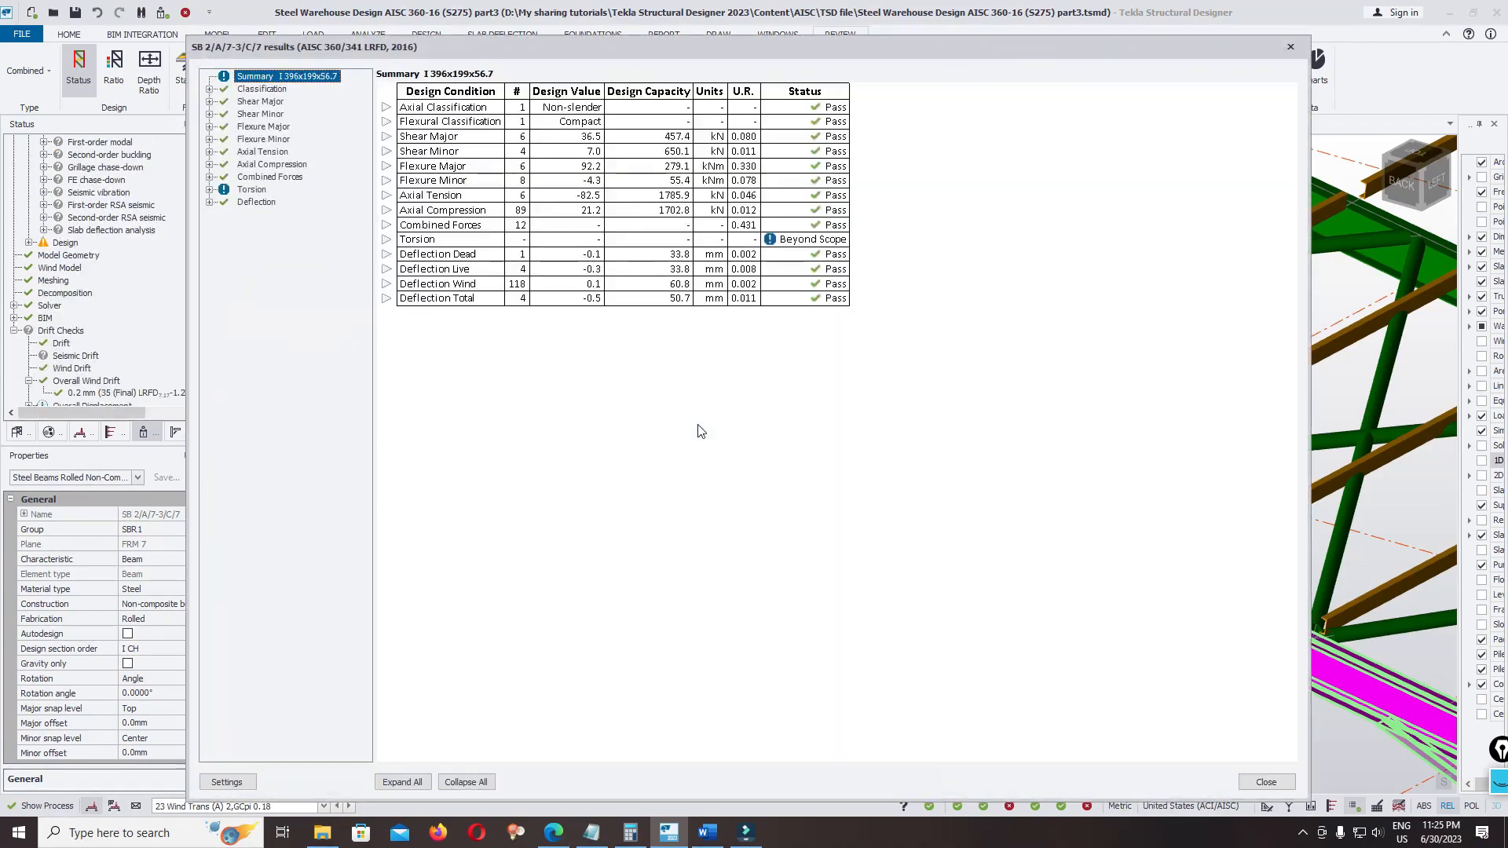
left_click(387, 240)
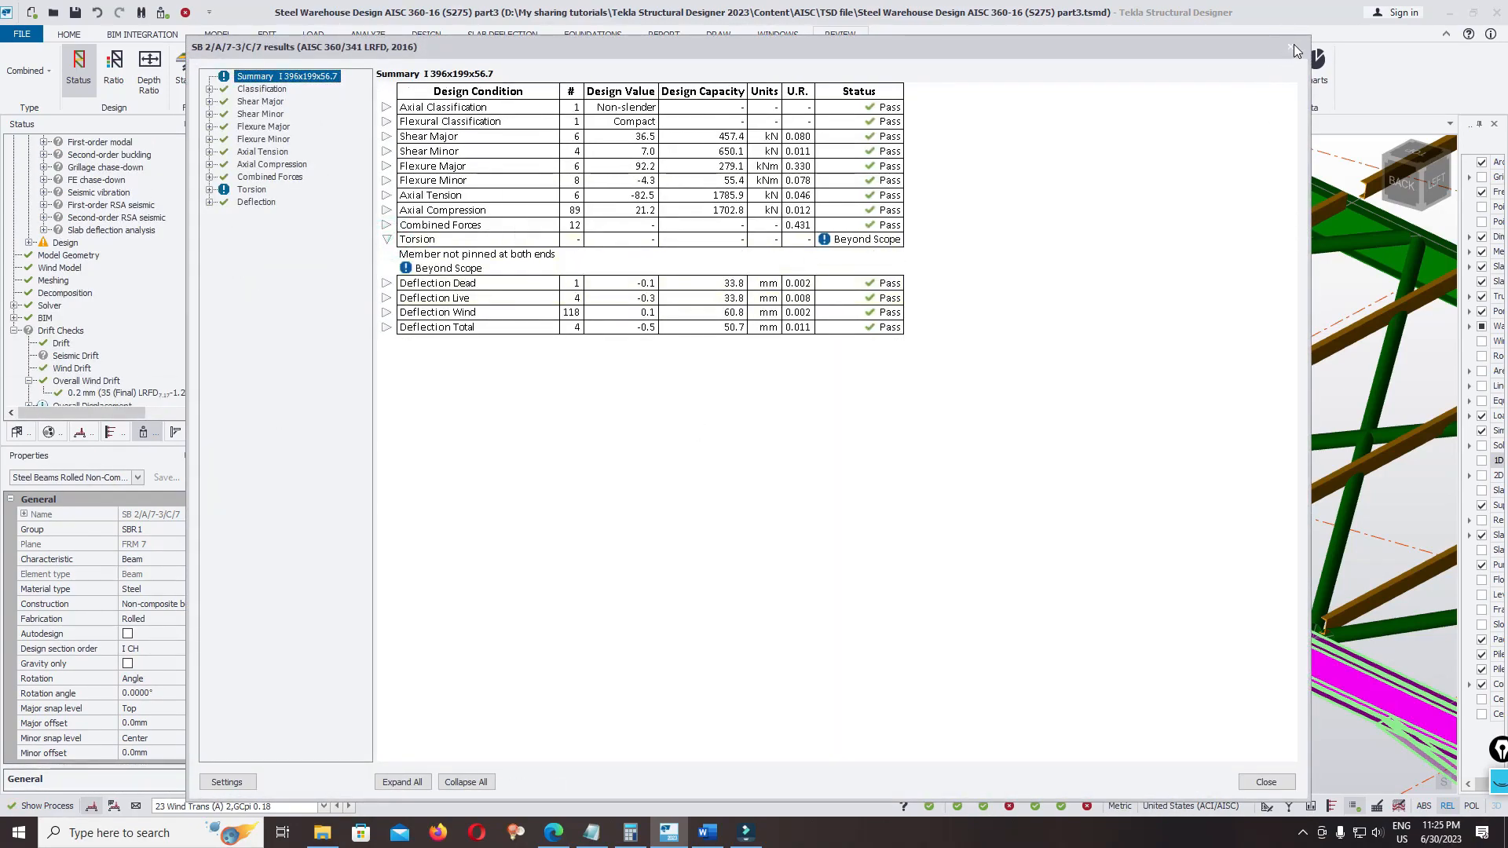
left_click(1295, 50)
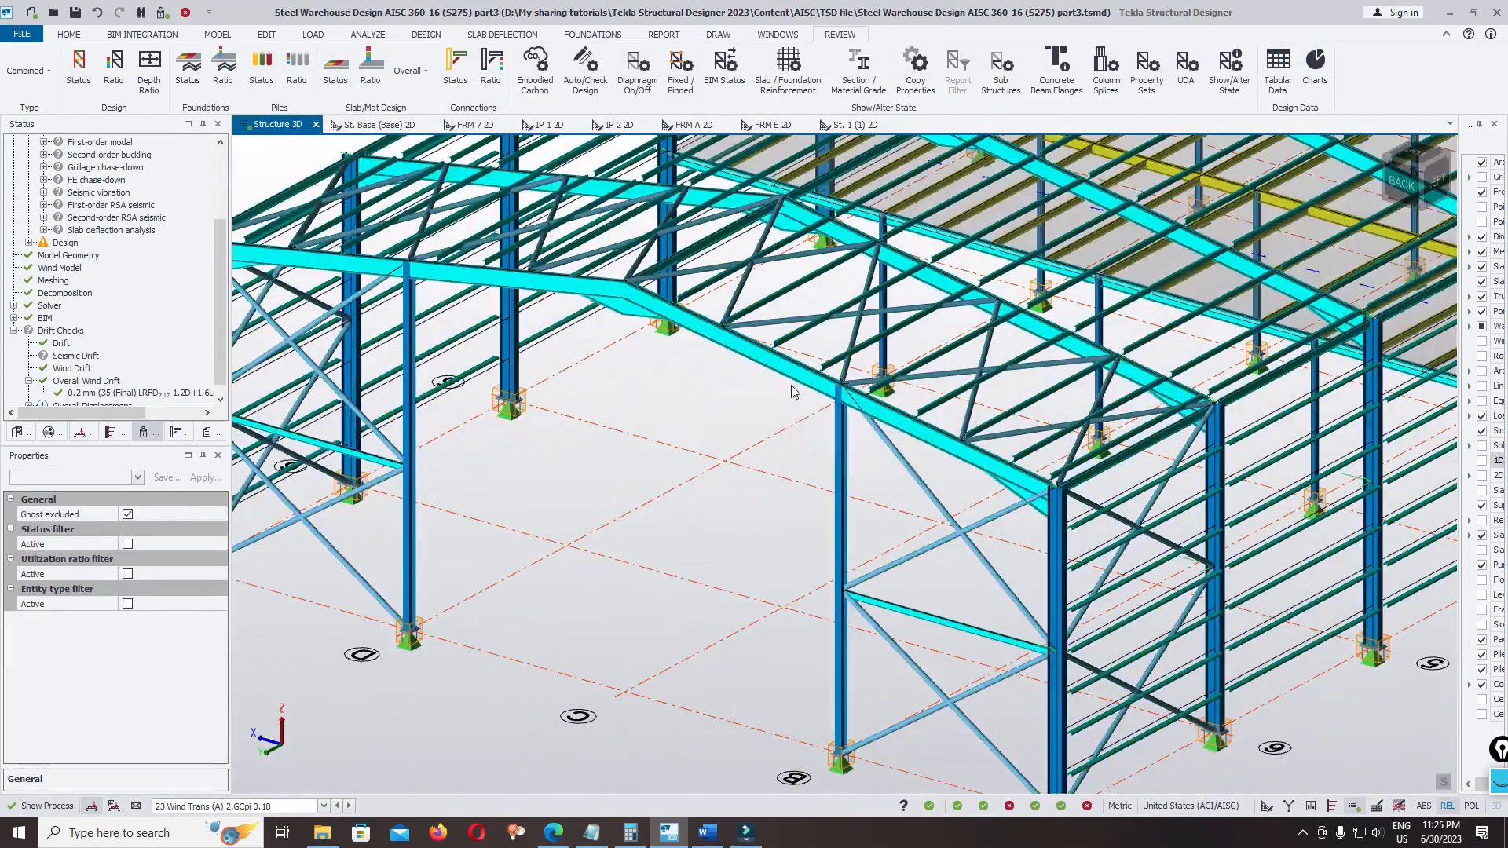
Display the structure coloured by design utilization ratio
right_click_drag(781, 397, 780, 477)
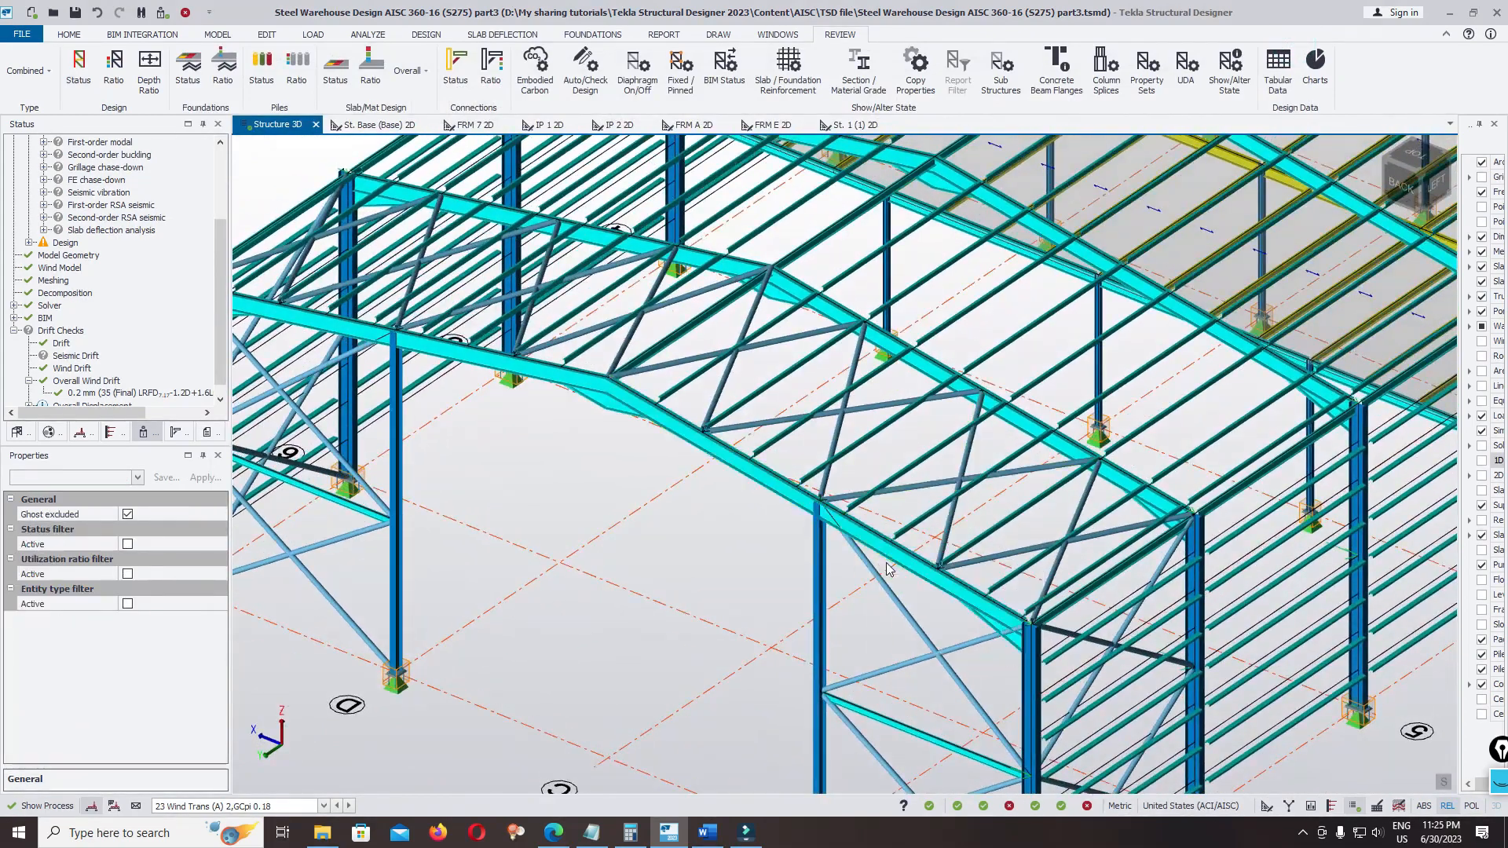
right_click_drag(613, 460, 945, 616)
scroll(765, 471, "up", 3)
left_click(113, 64)
scroll(314, 283, "down", 5)
scroll(695, 365, "up", 10)
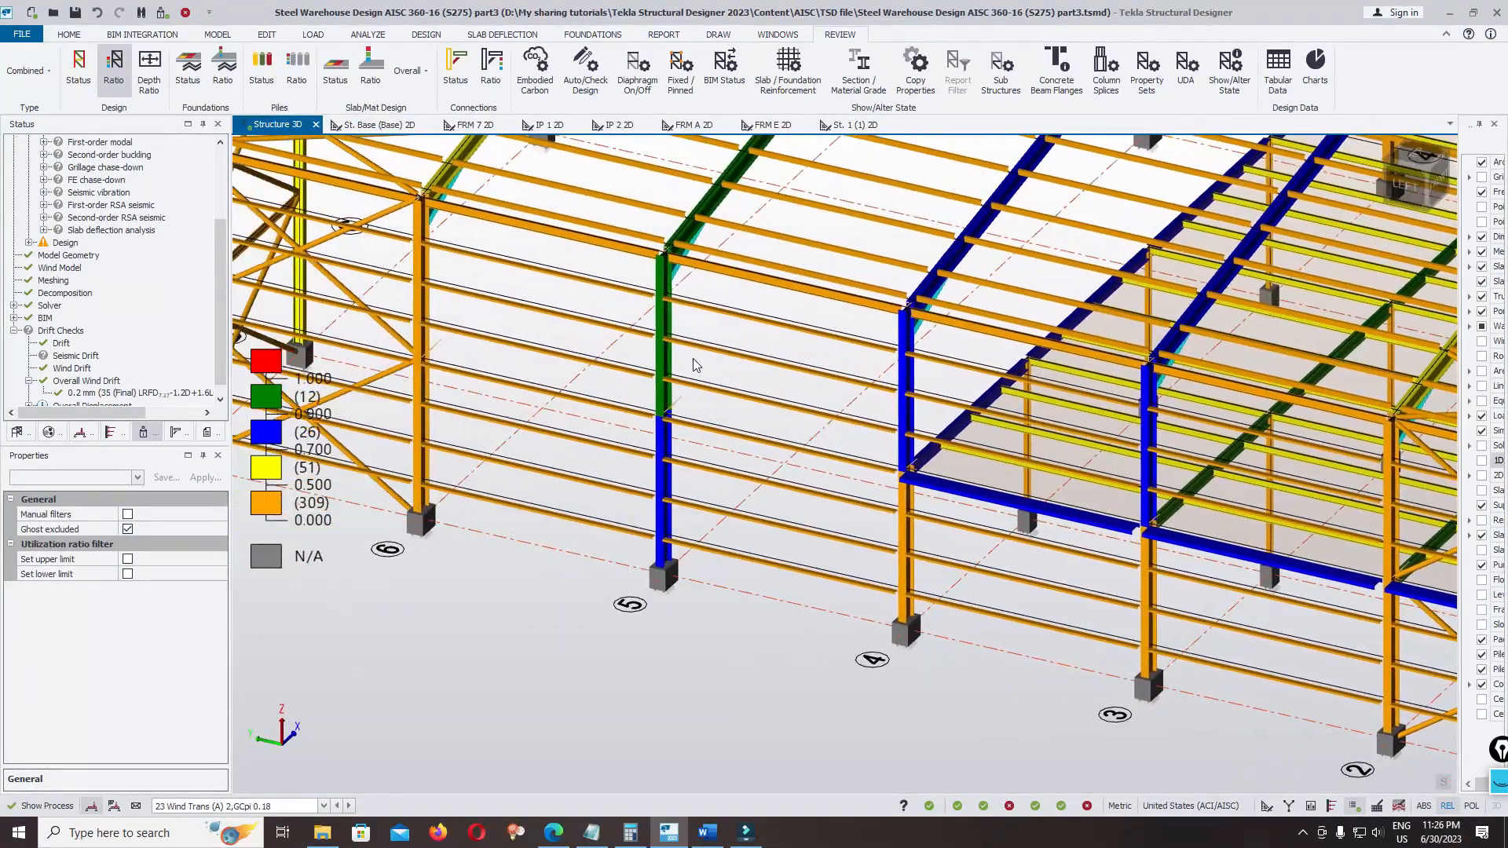
Examine the utilization ratios of columns A/5 and A/4 and of the haunched rafter meeting column A/4
mouse_move(665, 323)
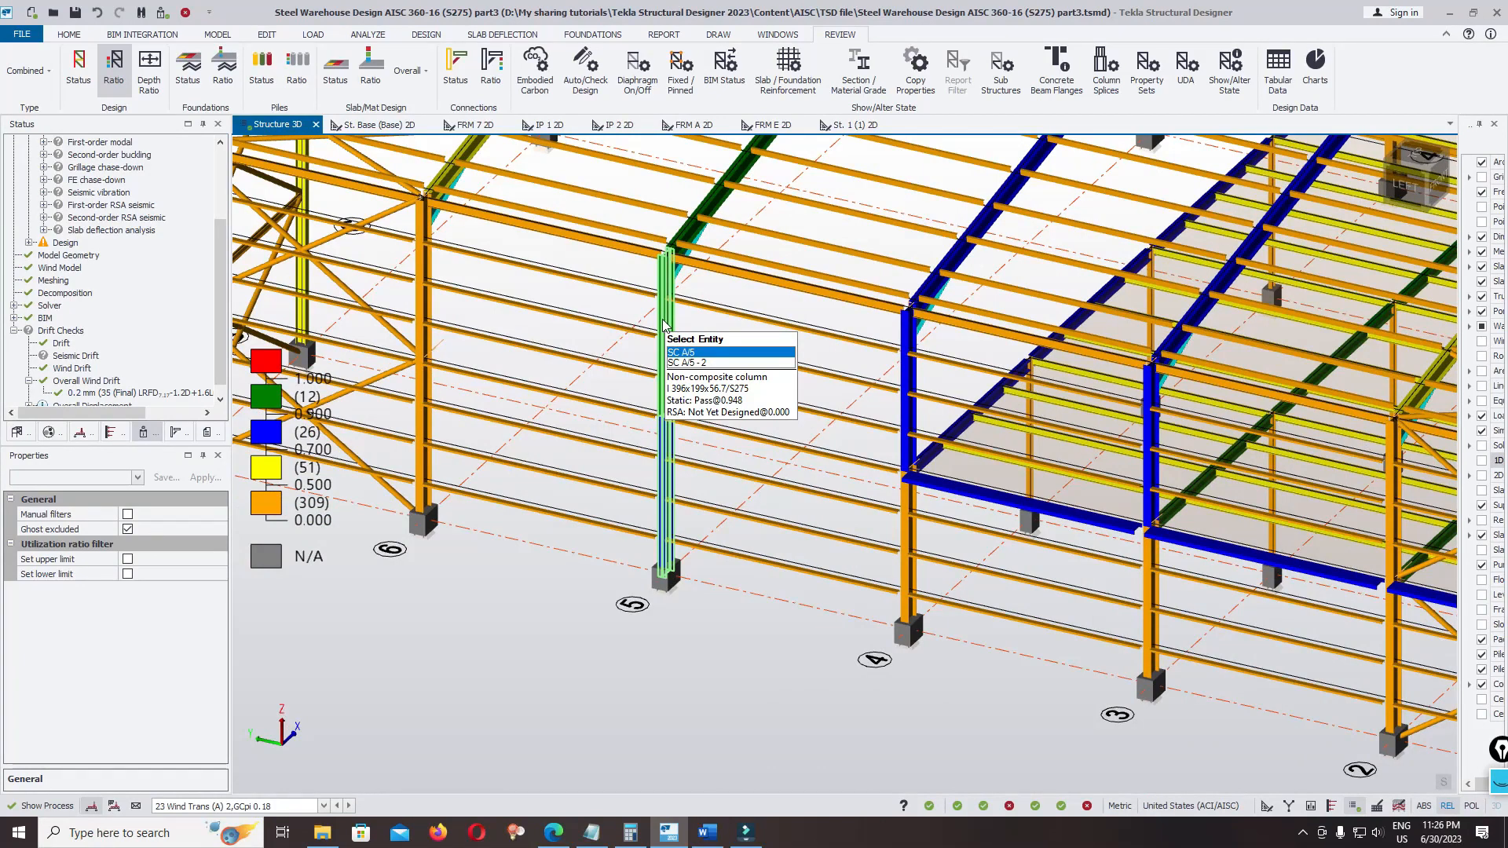
mouse_move(907, 370)
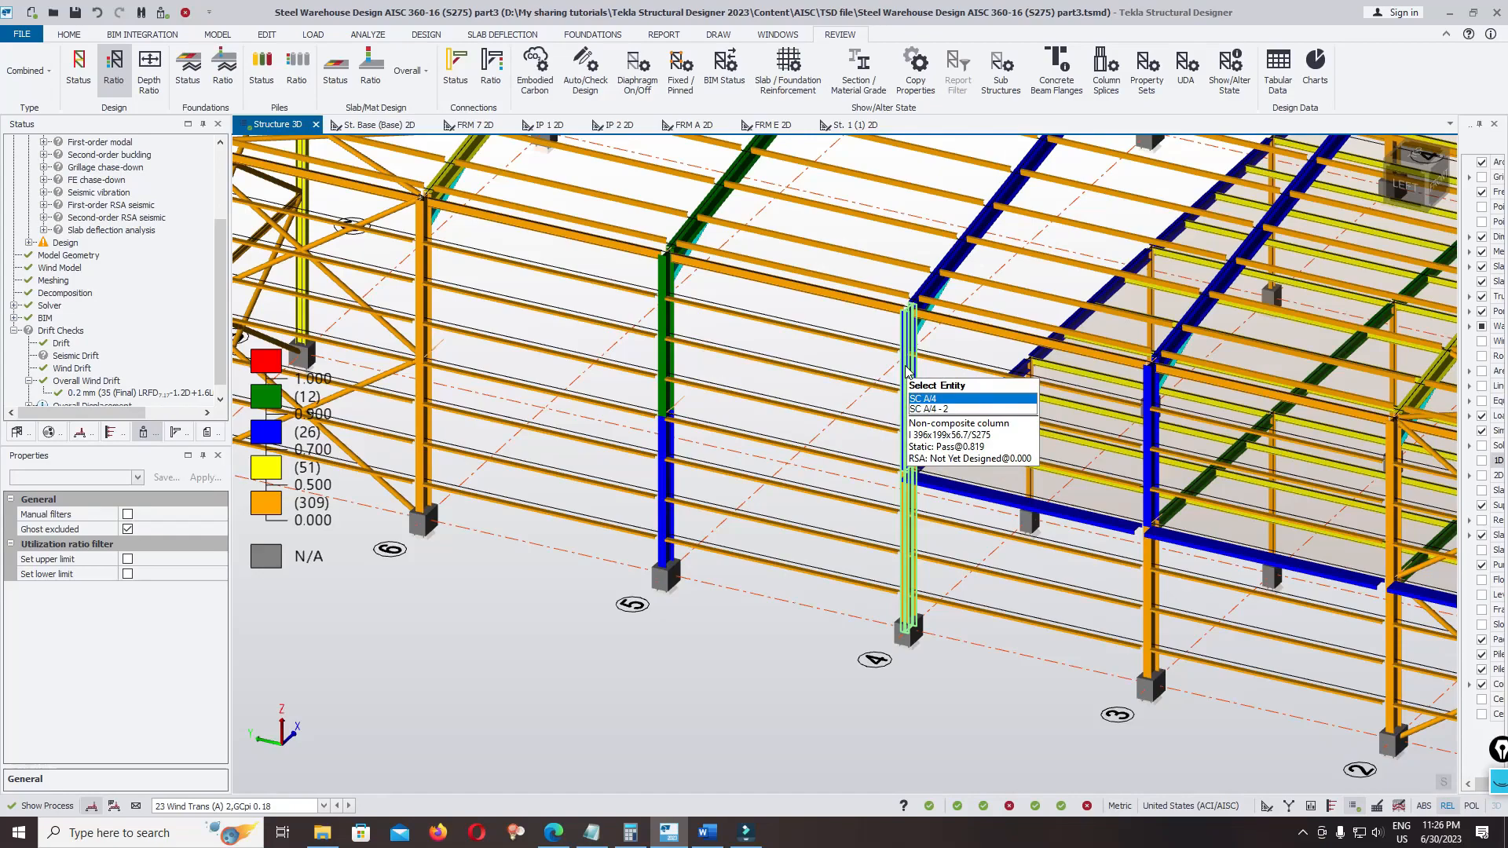
scroll(786, 402, "down", 5)
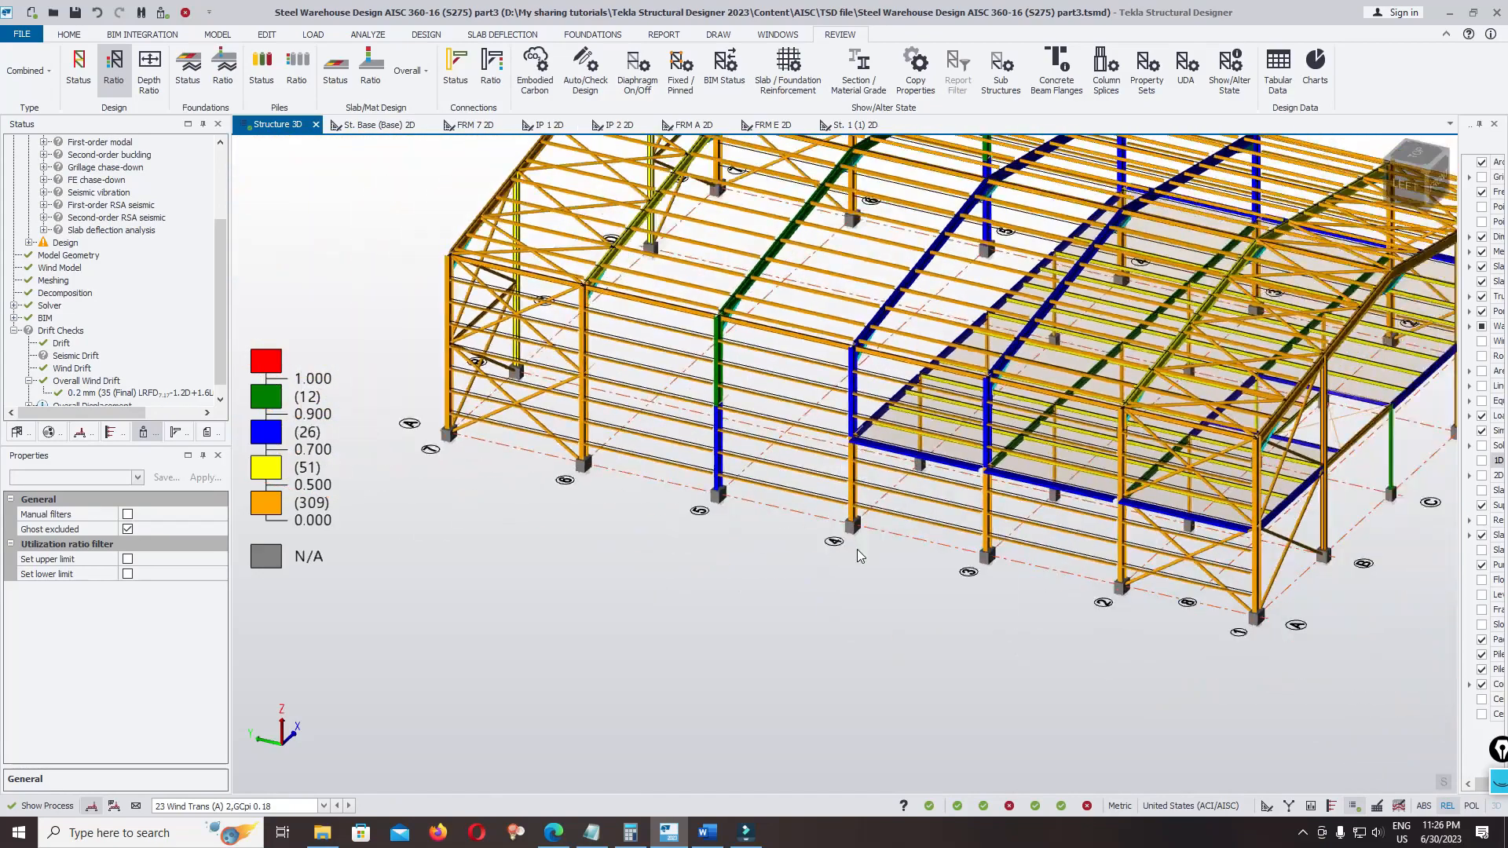
right_click_drag(856, 553, 652, 569)
scroll(817, 384, "up", 5)
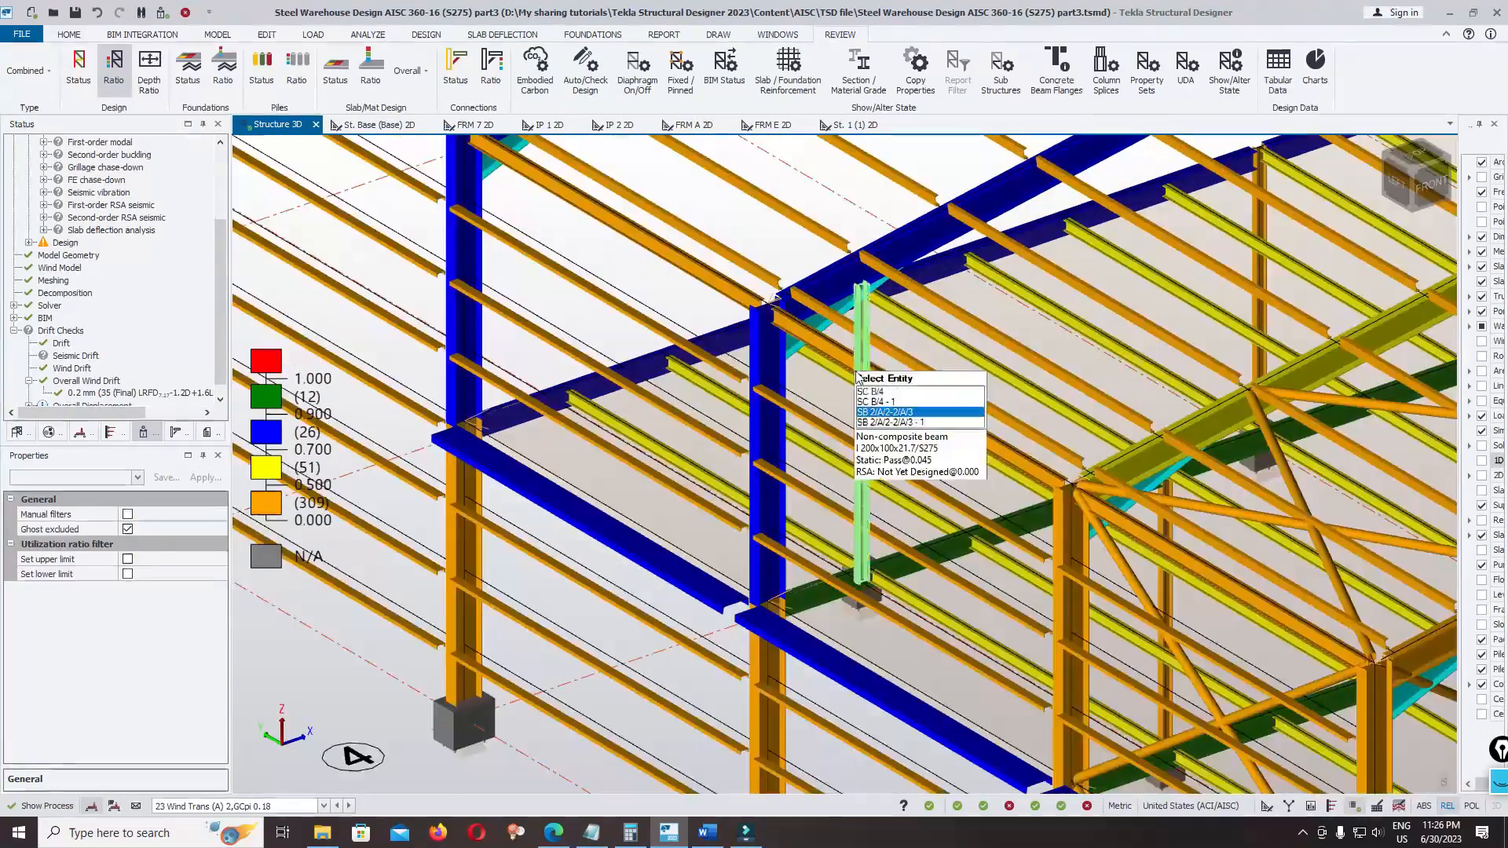
scroll(711, 309, "down", 5)
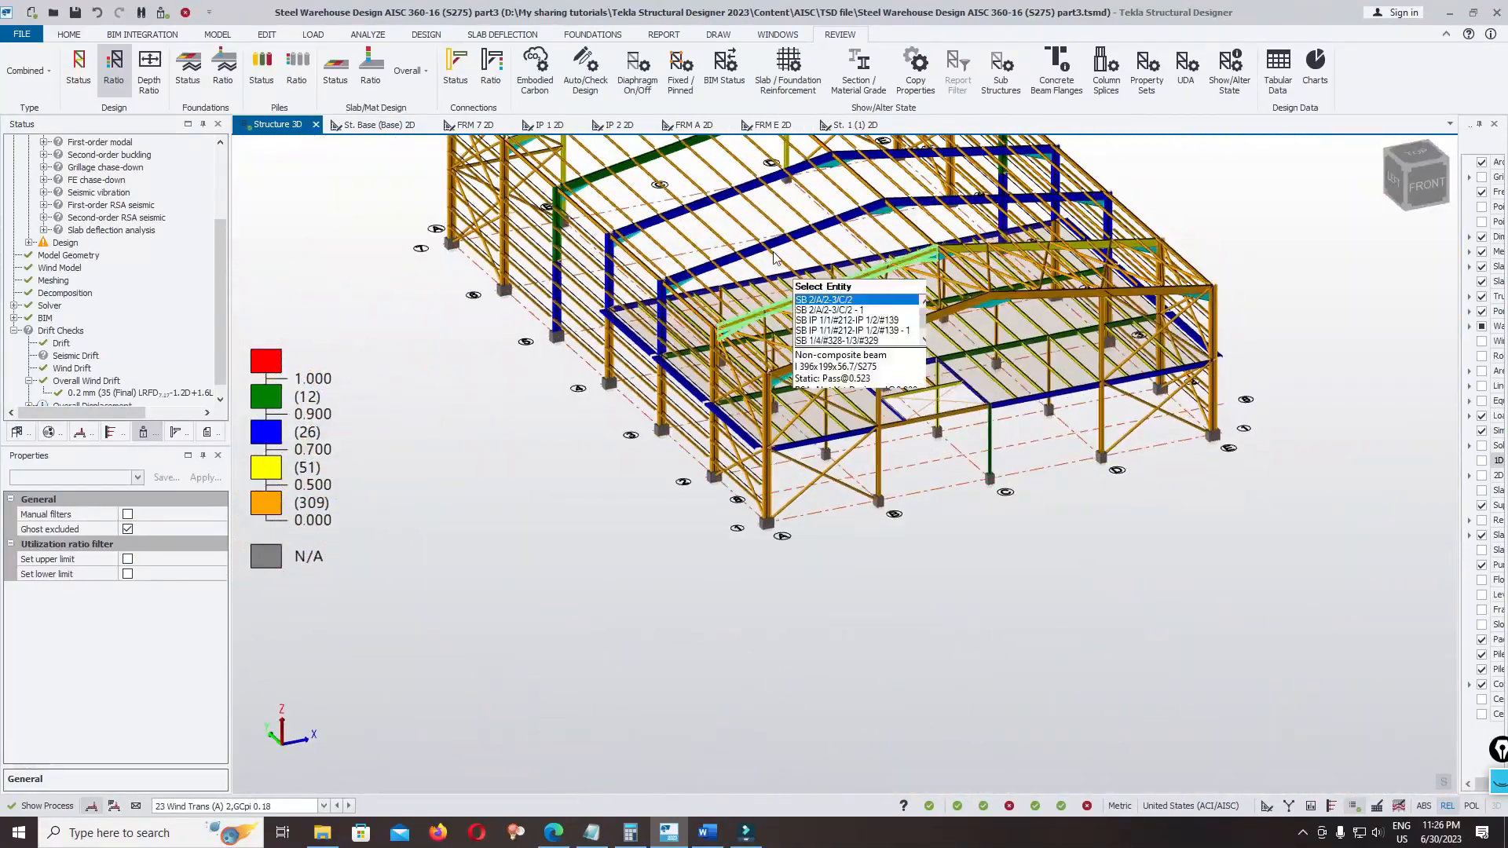
scroll(611, 229, "up", 5)
mouse_move(611, 229)
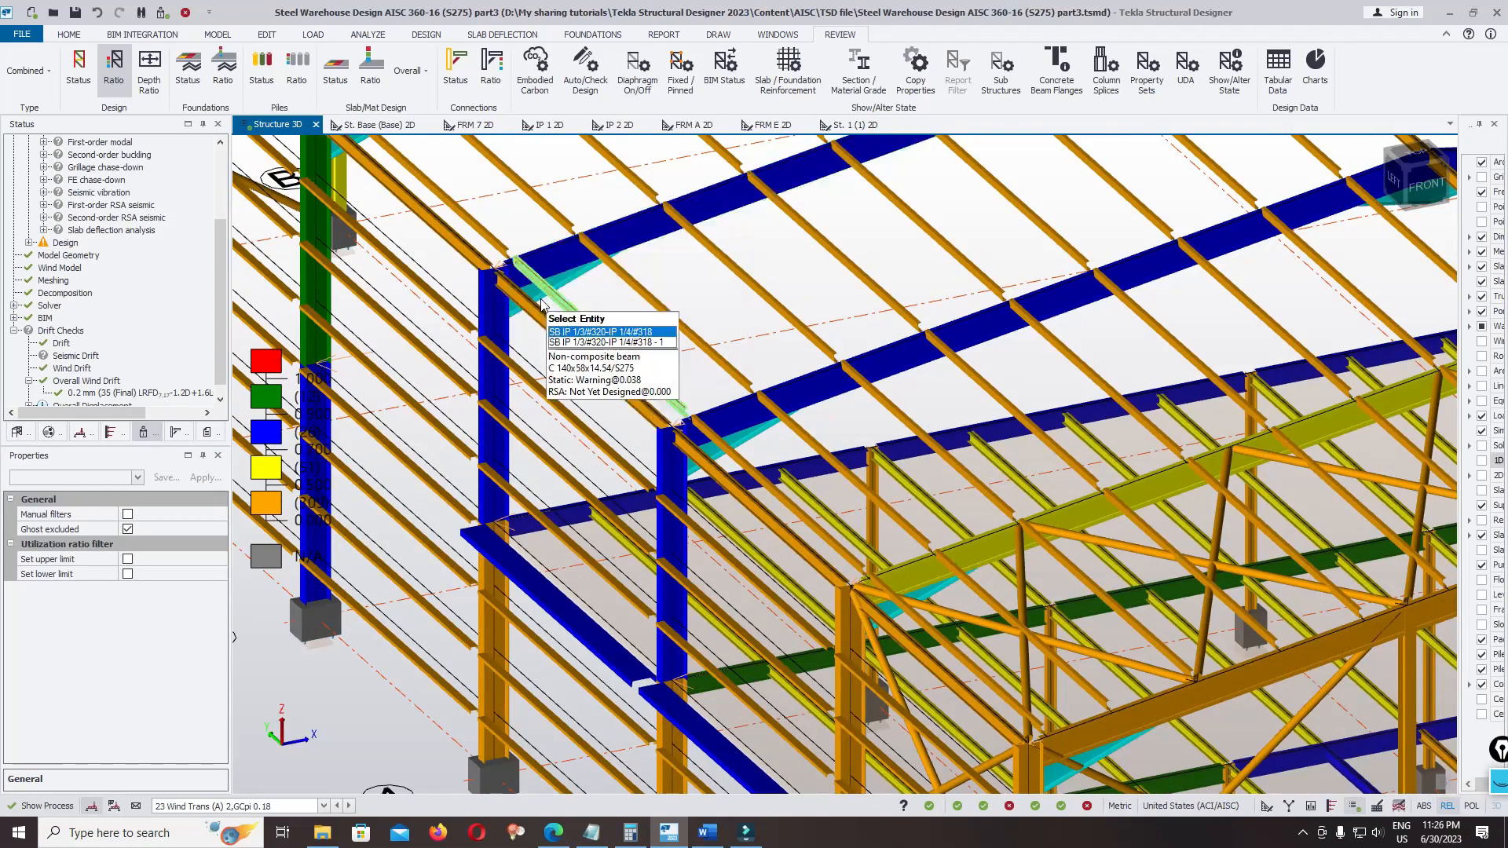
scroll(581, 267, "up", 5)
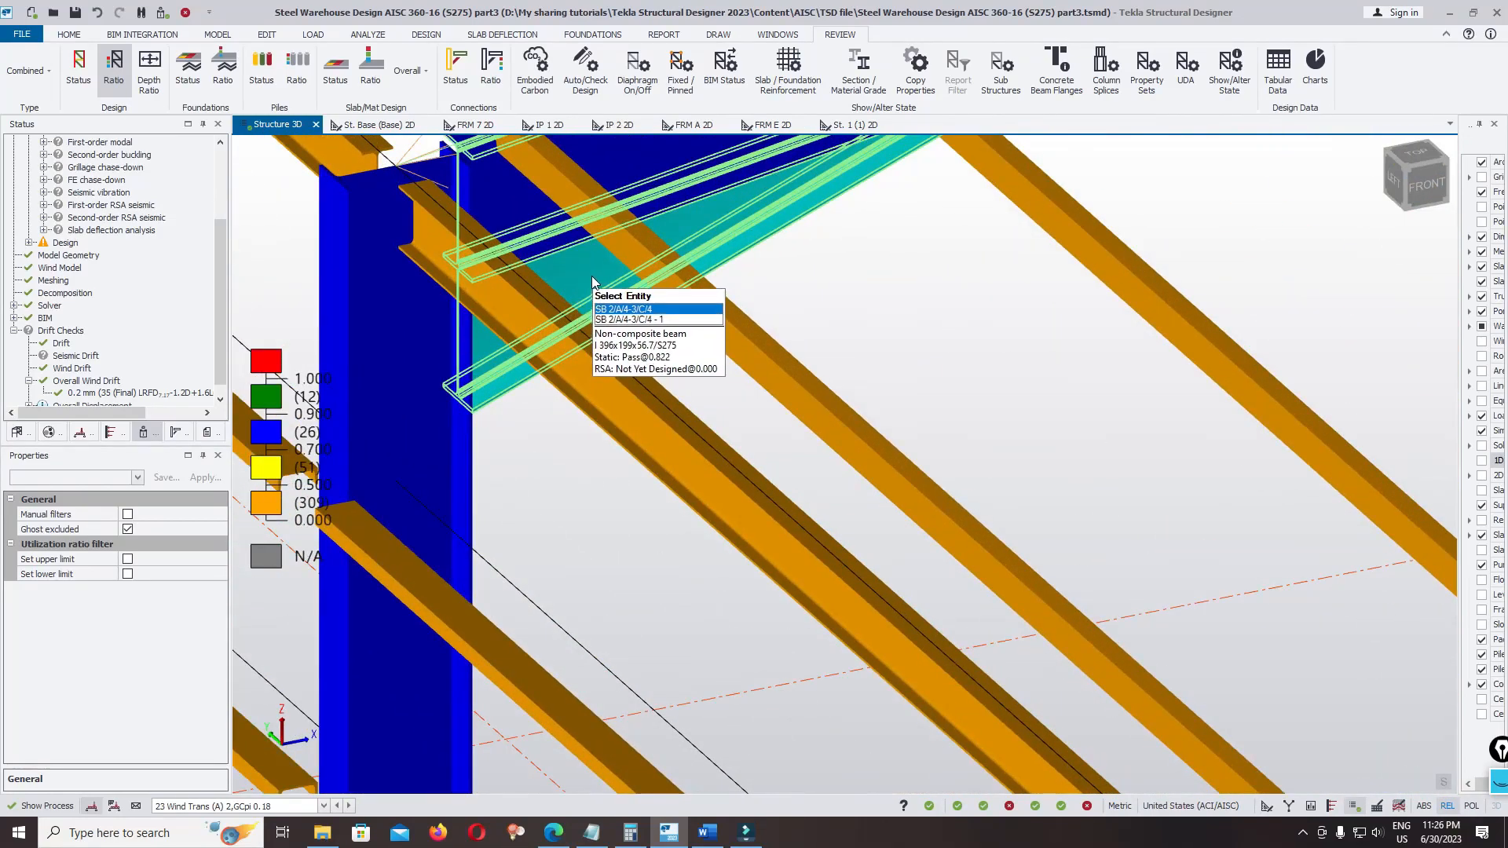
scroll(581, 274, "down", 3)
scroll(600, 286, "up", 3)
scroll(550, 338, "up", 3)
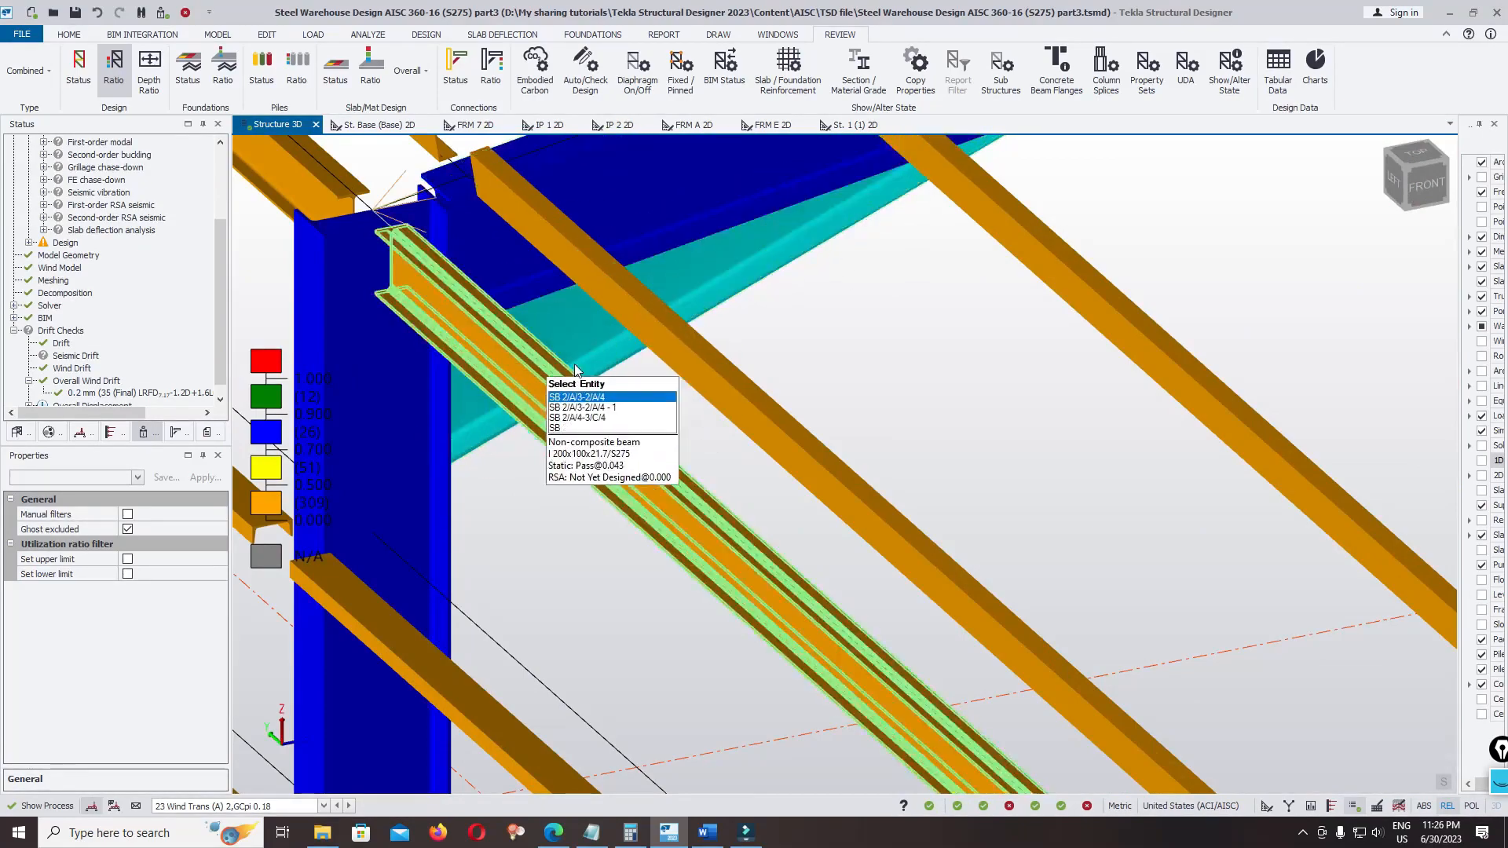
scroll(605, 416, "down", 4)
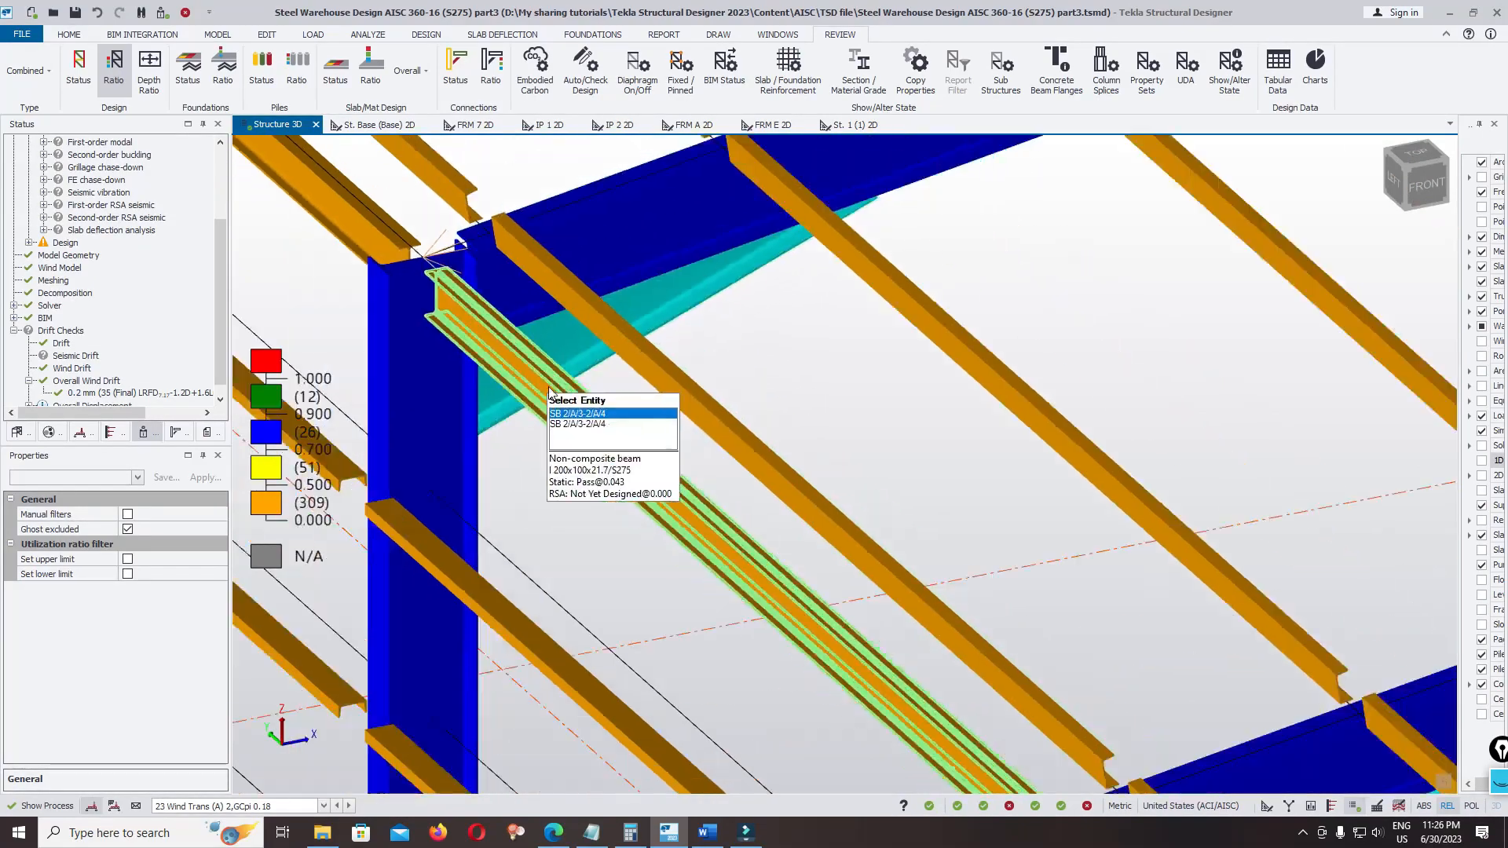
Examine the utilization ratios of the eaves beam between columns A/3 and A/4 and of the haunched rafter SB 2/A/4-3/C/4
scroll(606, 428, "up", 4)
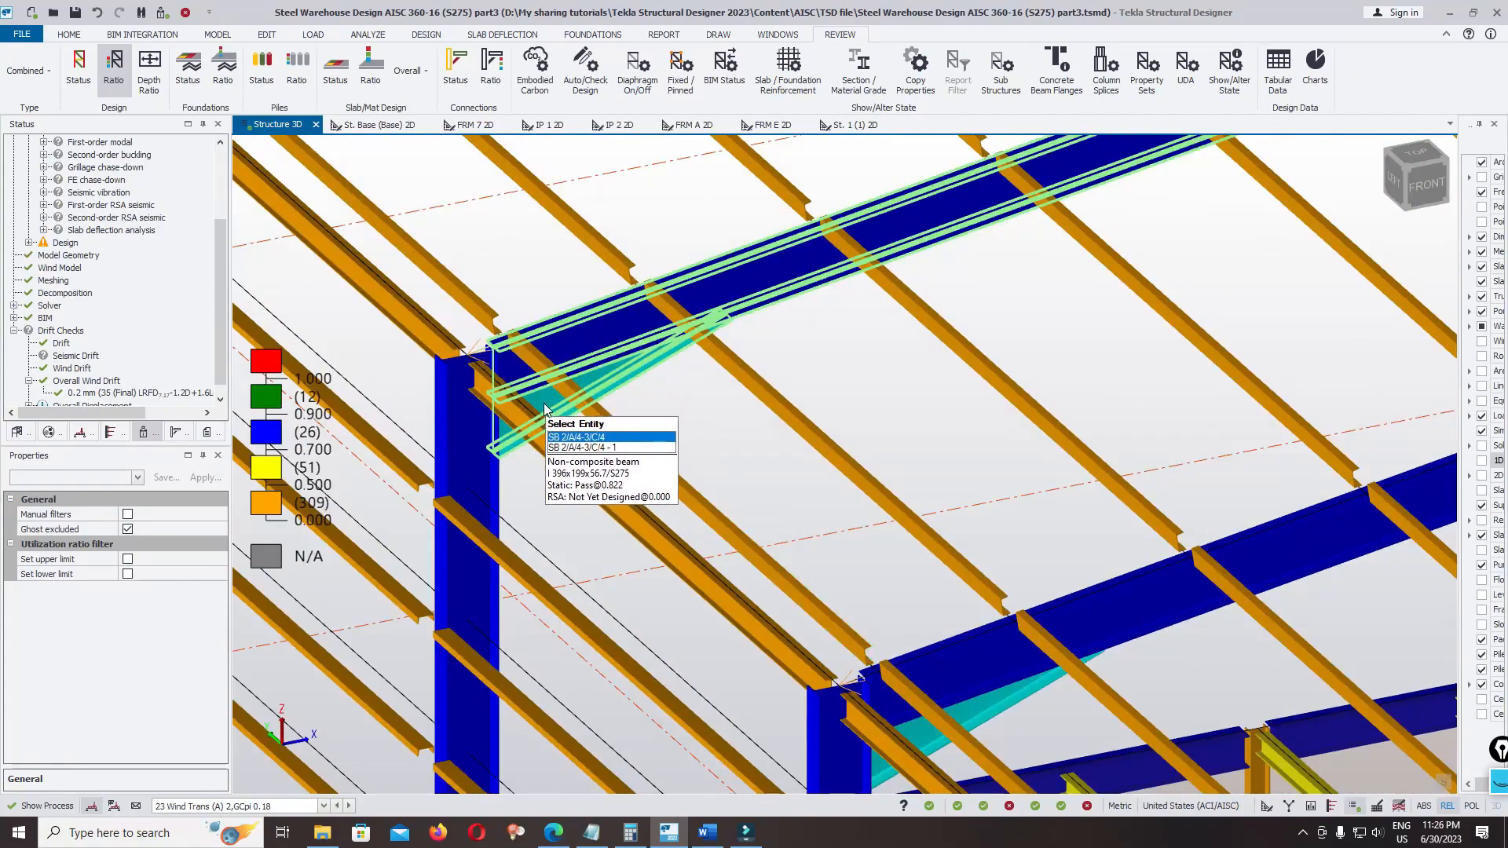
scroll(612, 436, "up", 3)
scroll(675, 448, "down", 5)
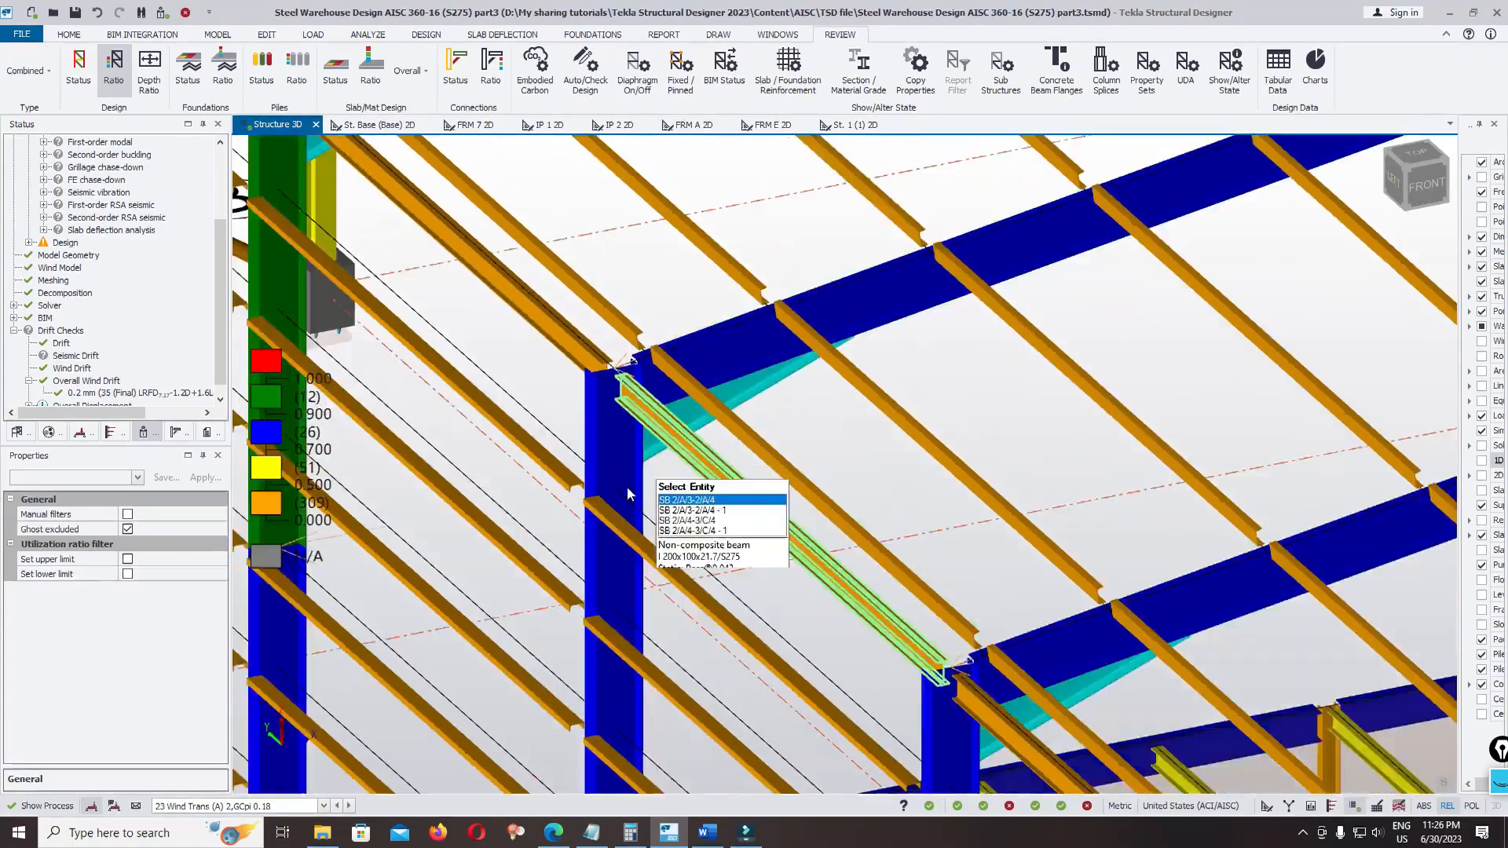
scroll(933, 385, "up", 5)
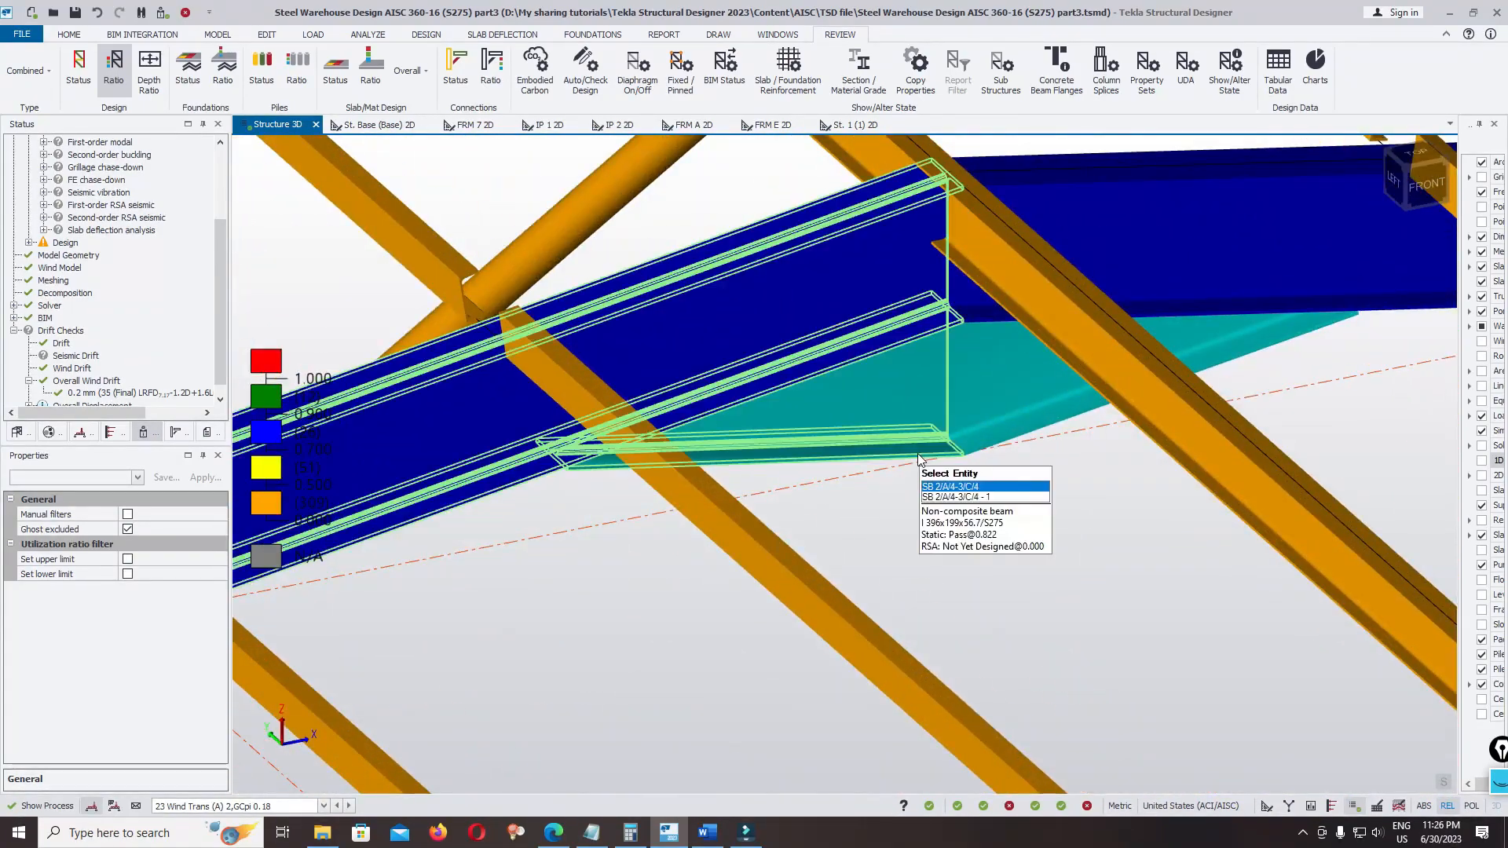
scroll(891, 493, "down", 6)
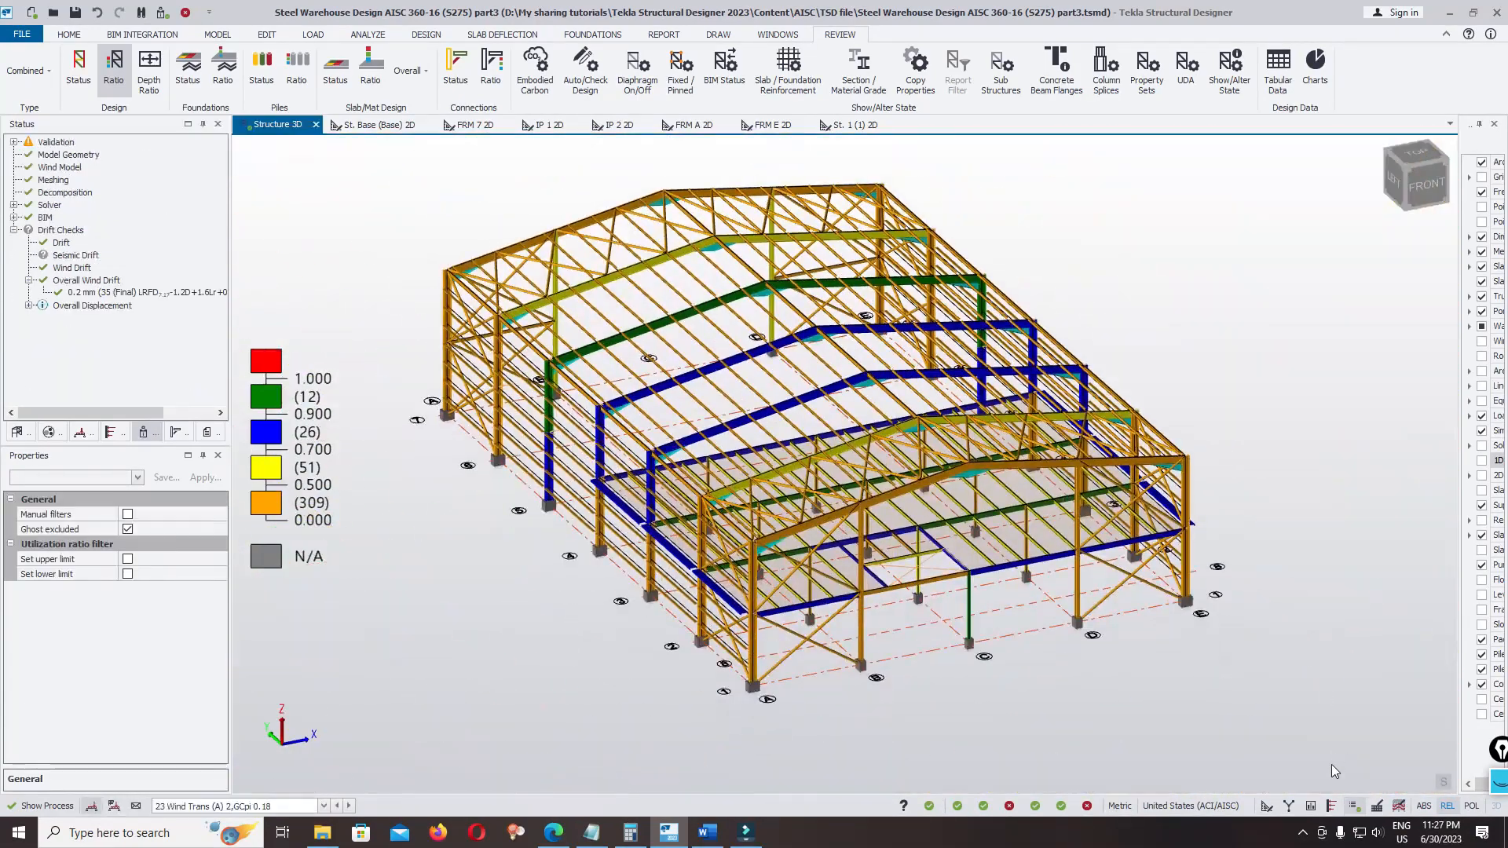
Display the second-order linear member axial force diagrams for 1 Envelope in the results view and save the model
left_click(1311, 809)
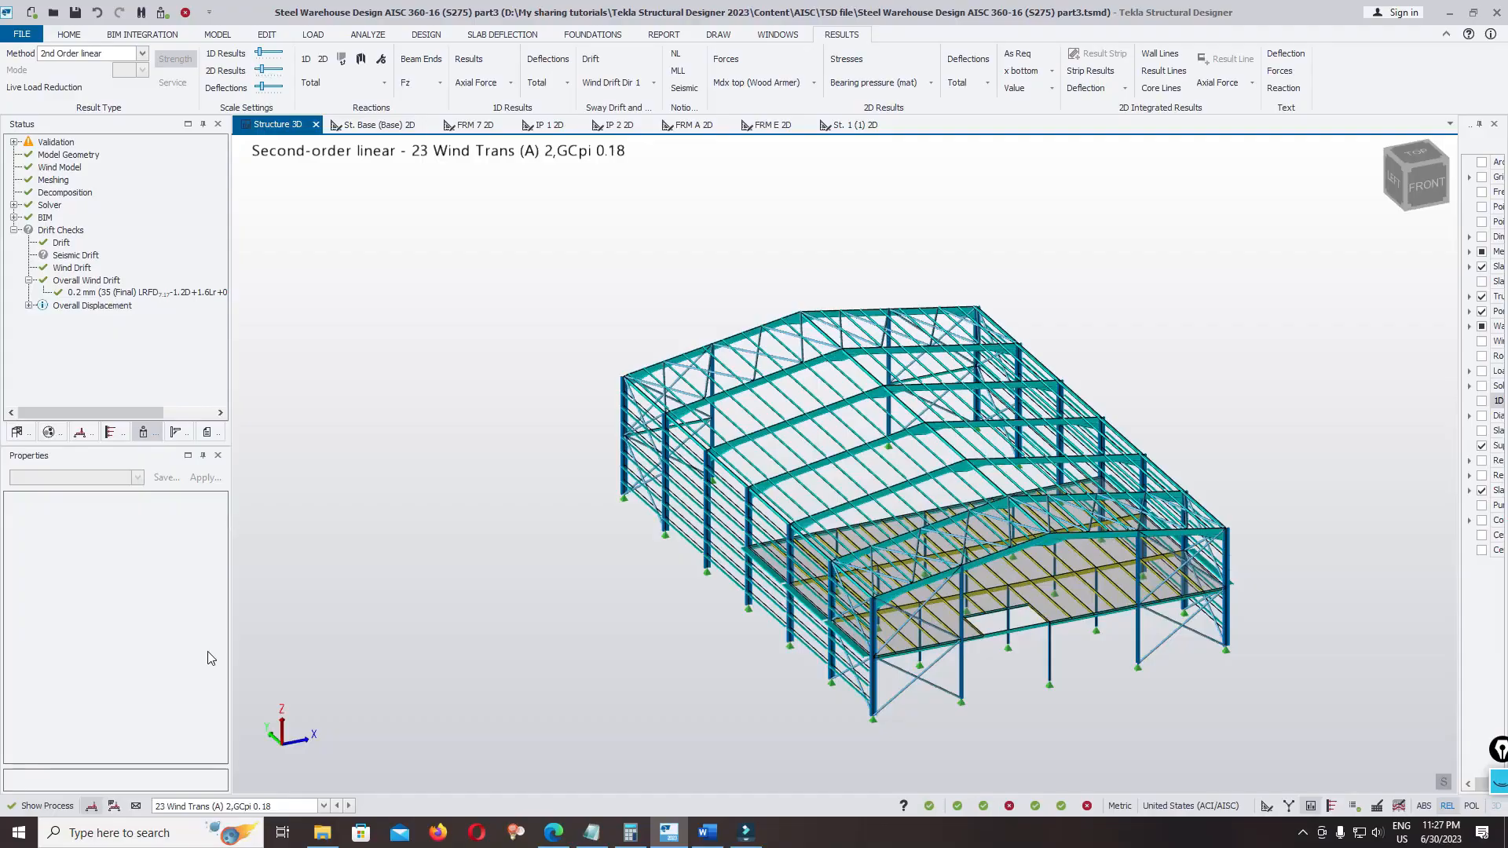
left_click(136, 806)
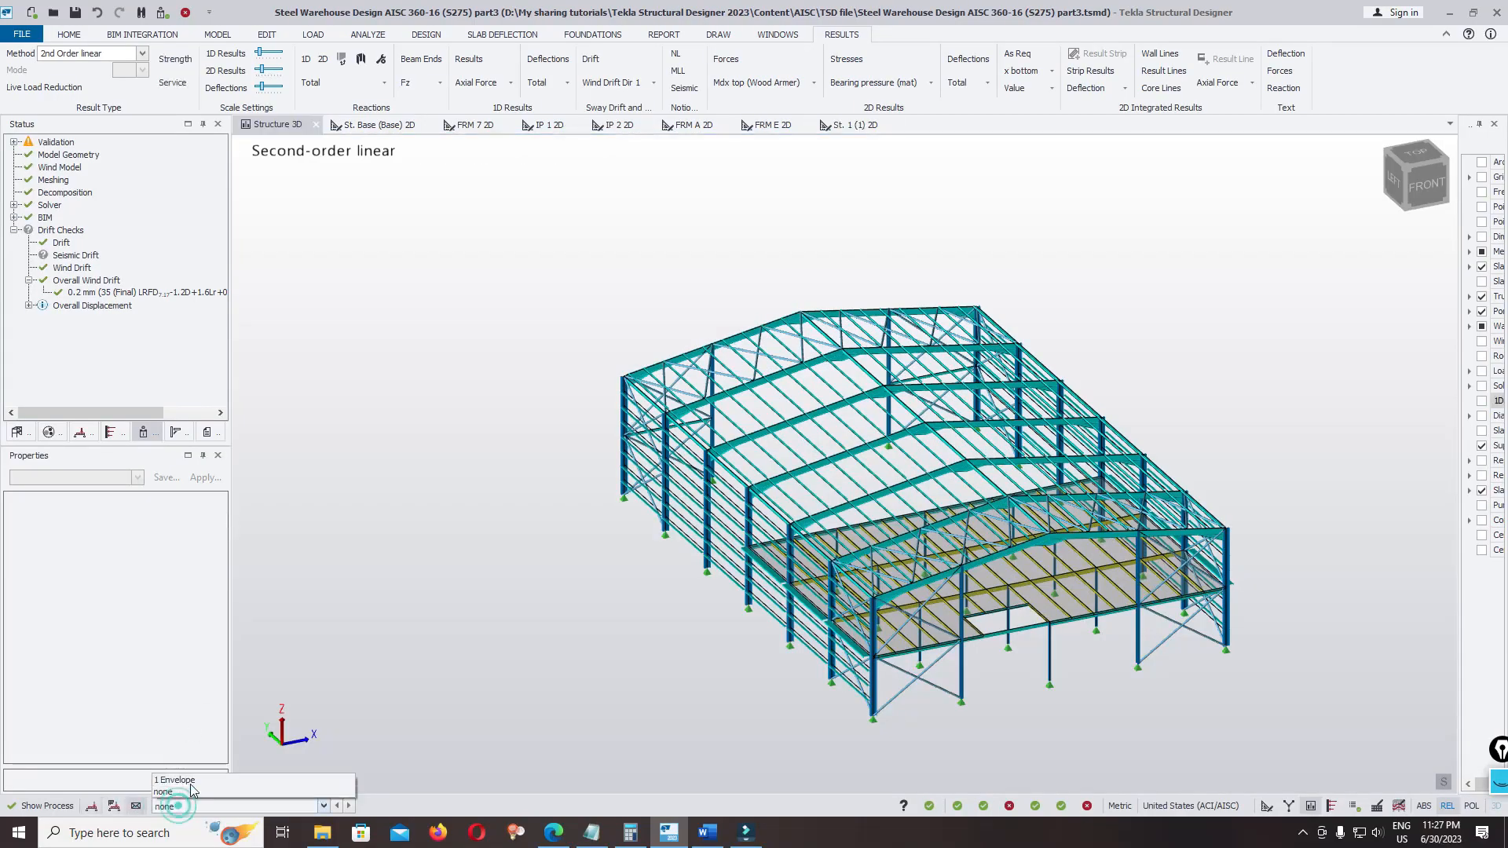
left_click(192, 780)
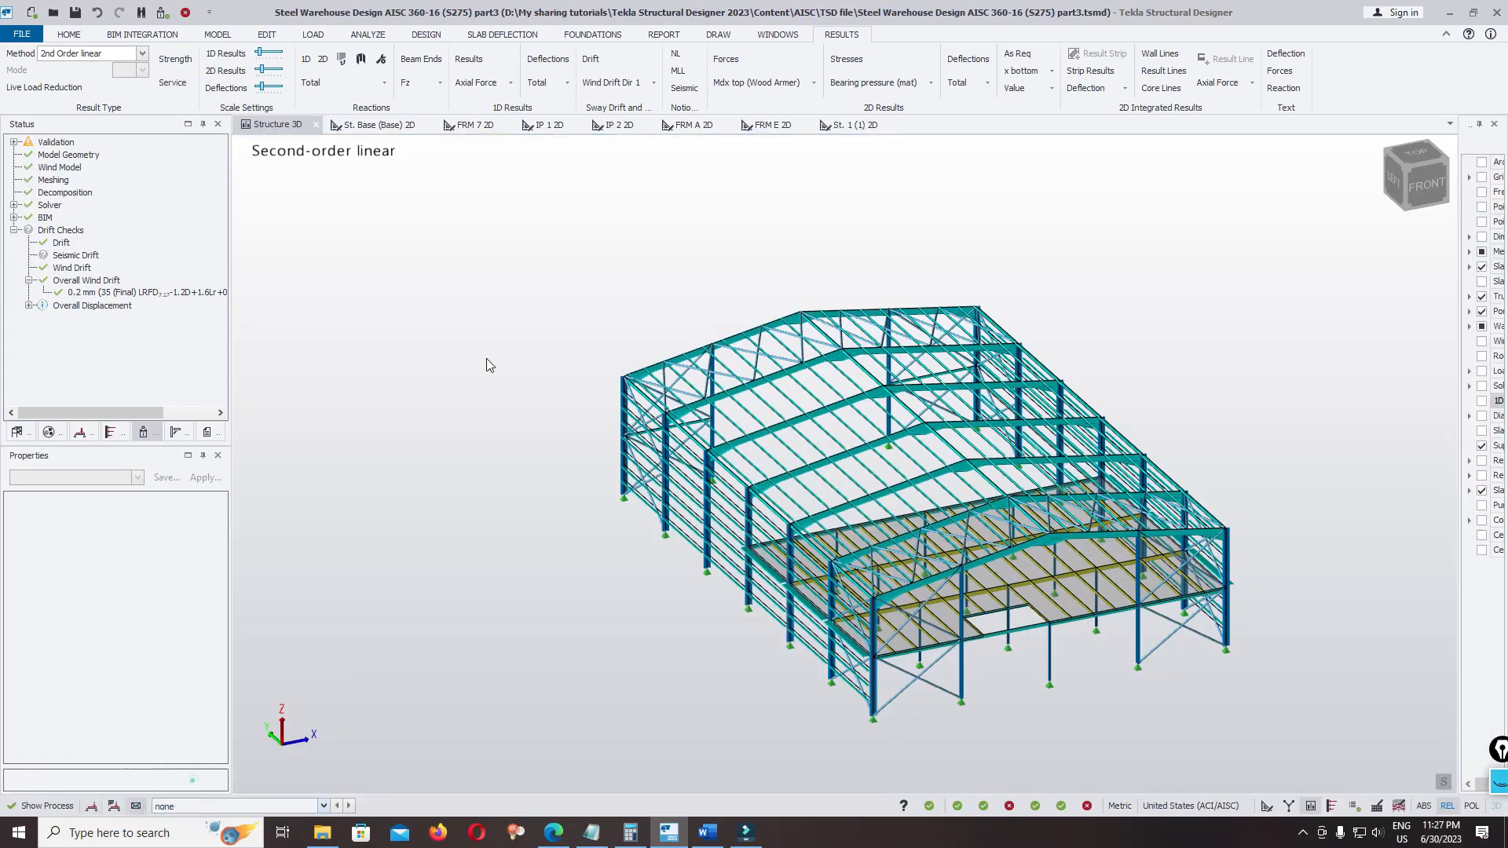
left_click(487, 84)
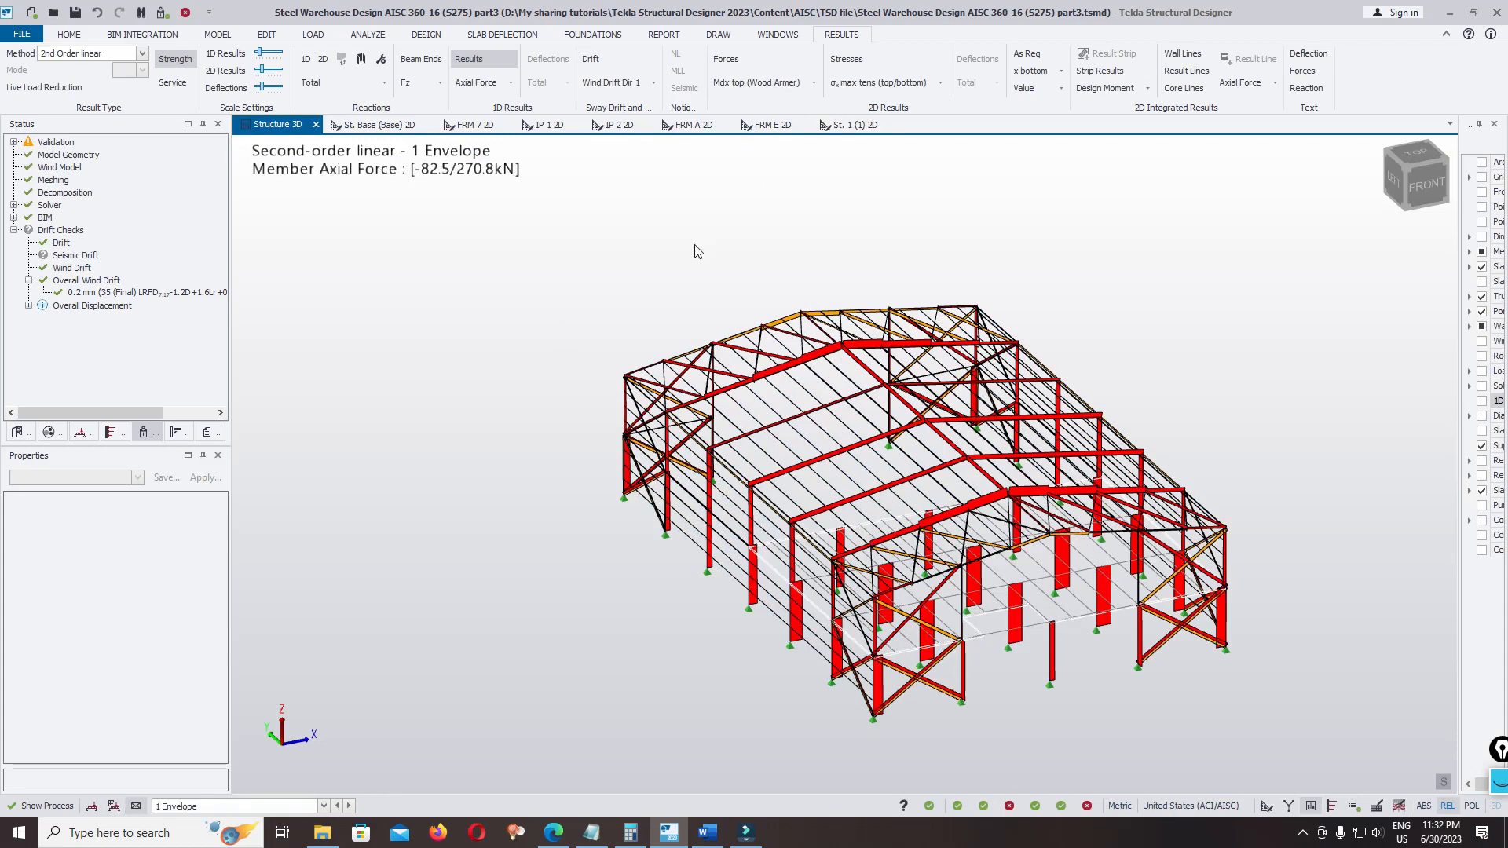
key("ctrl+s")
Show the force values on the member axial force diagrams of the whole warehouse
scroll(1088, 483, "up", 5)
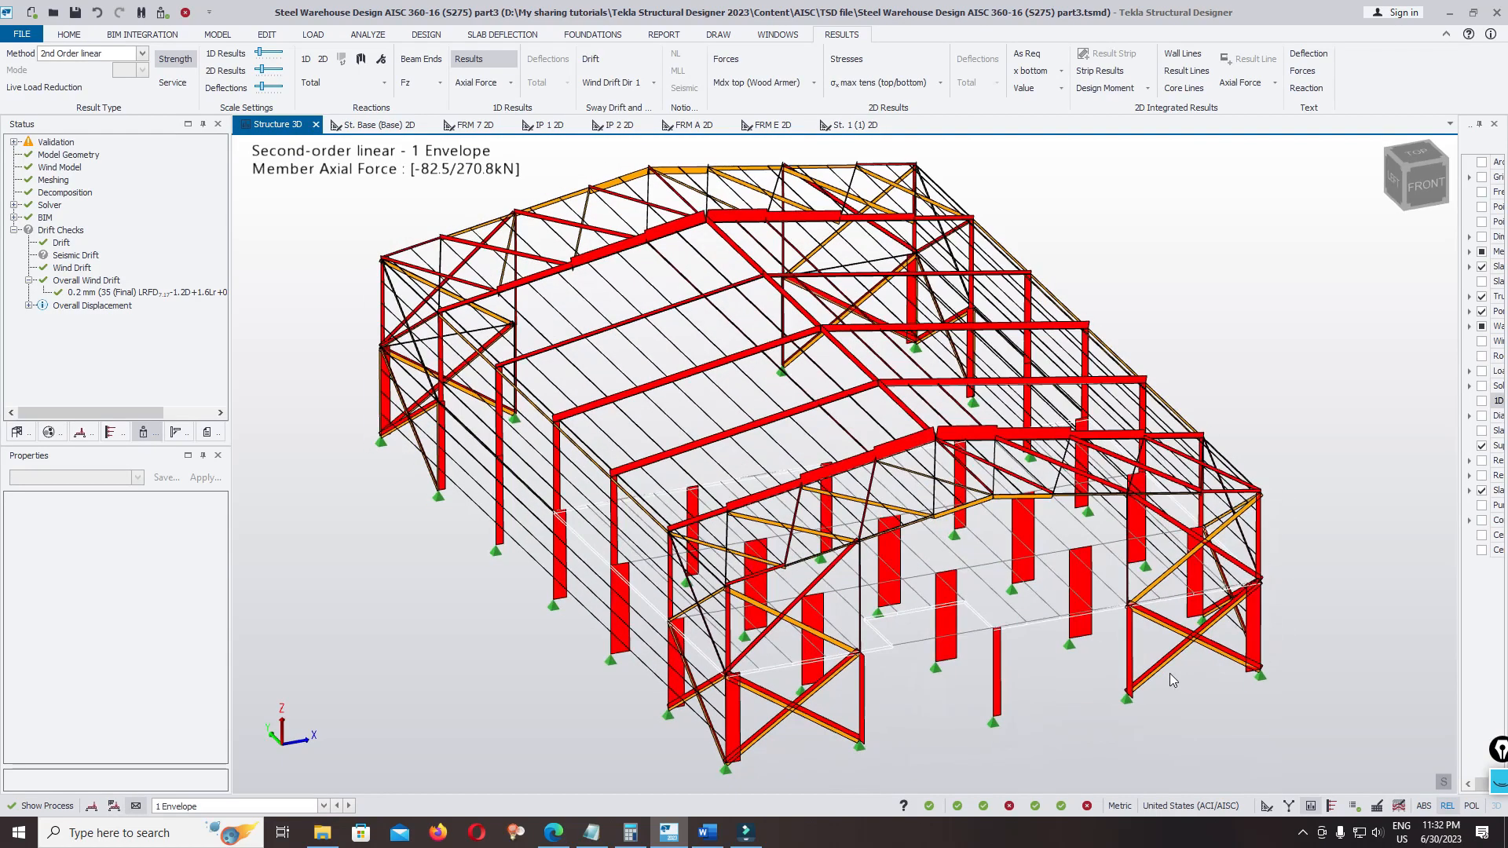
right_click_drag(1170, 674, 1129, 641)
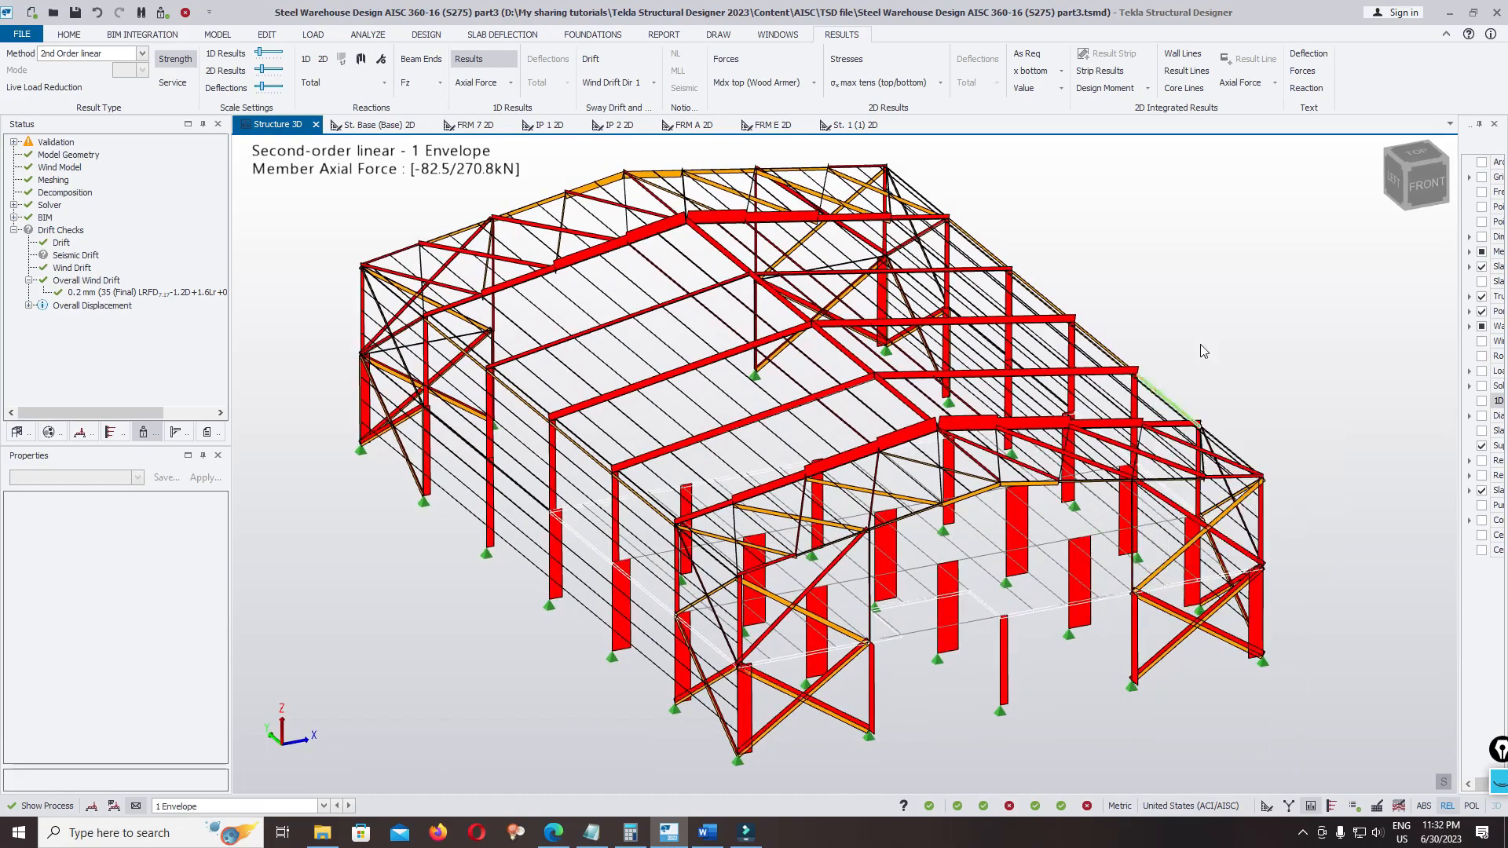
left_click(1302, 71)
scroll(1249, 424, "down", 3)
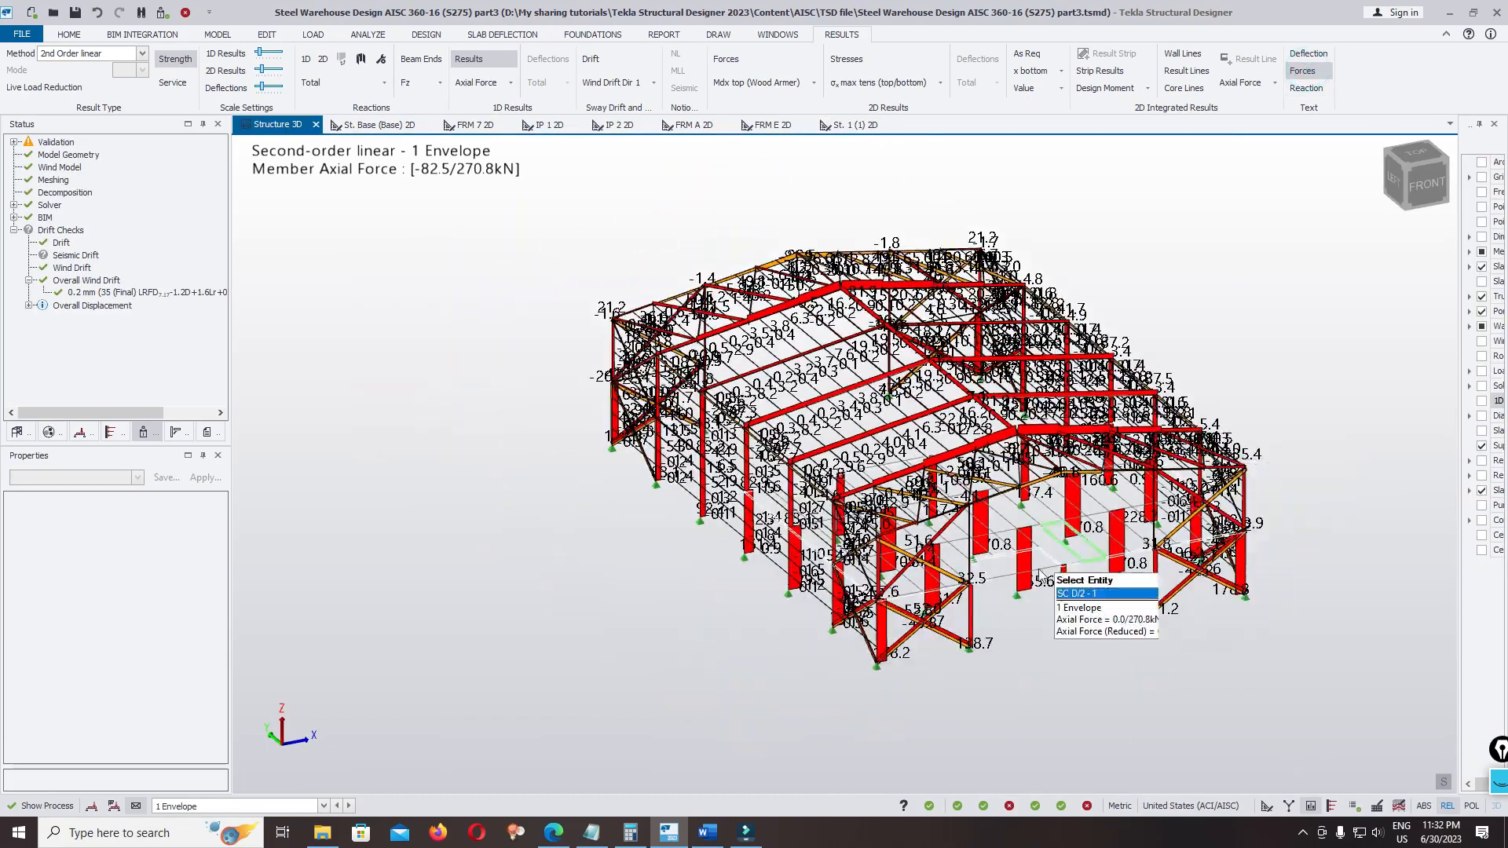
Examine the envelope axial forces of the mezzanine columns and the bracing at the front of the warehouse
scroll(1038, 579, "up", 5)
scroll(730, 561, "down", 5)
scroll(860, 530, "up", 4)
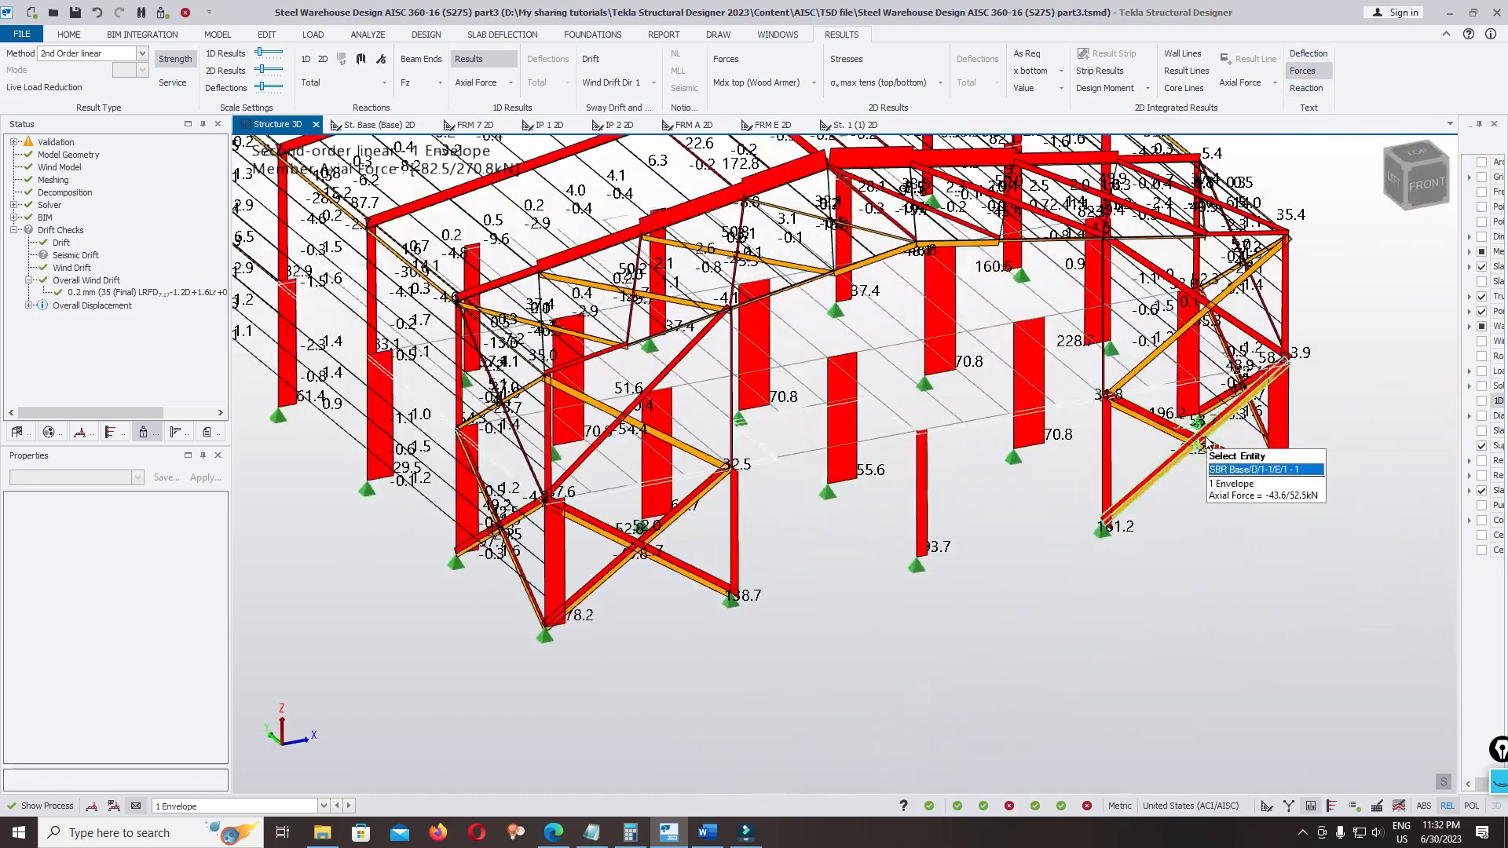
scroll(1300, 412, "up", 5)
scroll(1272, 402, "down", 3)
scroll(915, 455, "up", 5)
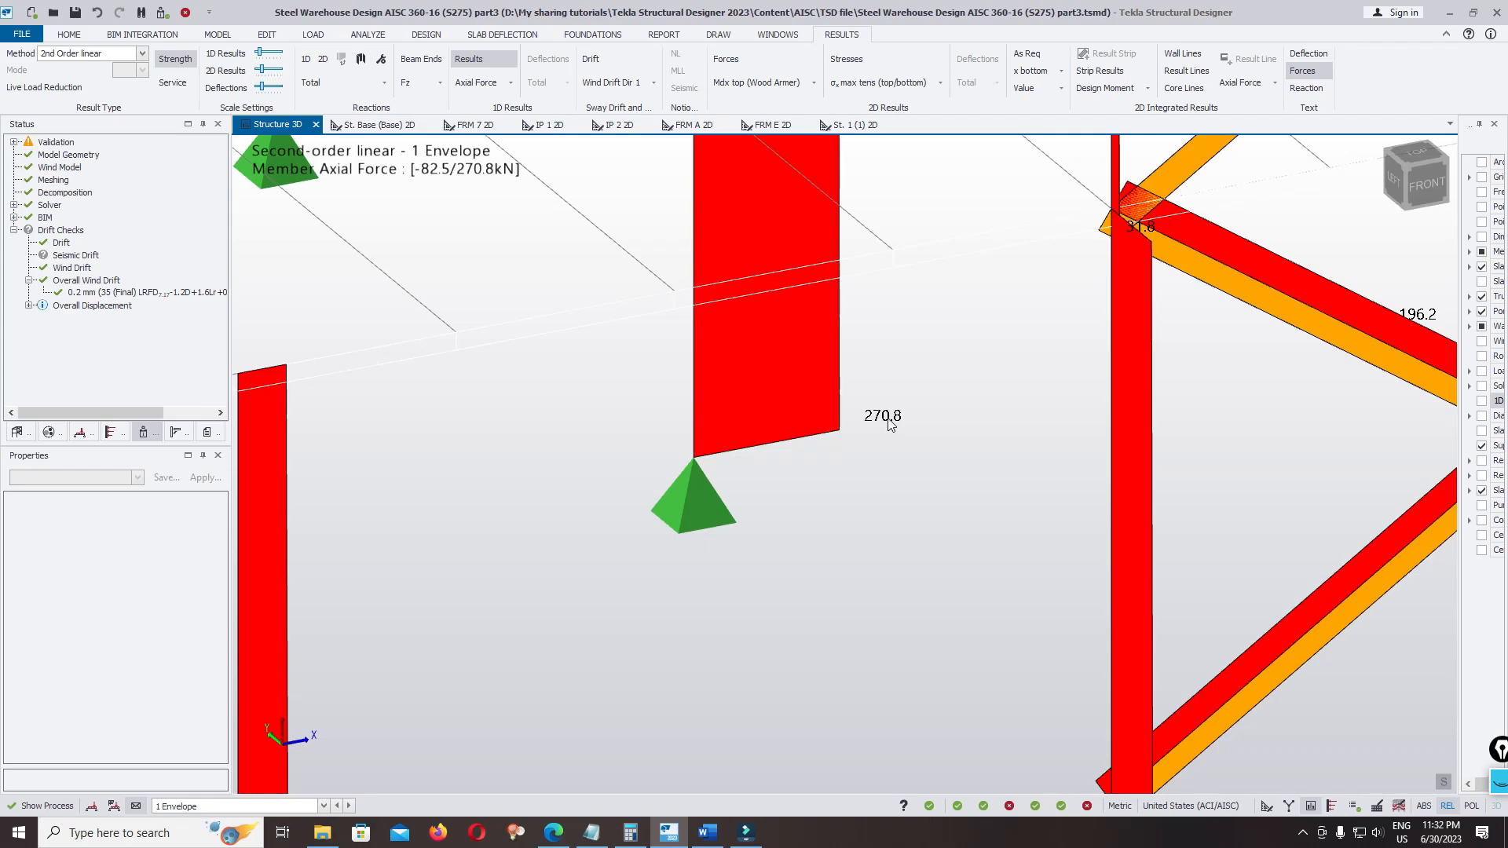
scroll(848, 481, "down", 2)
scroll(856, 432, "up", 2)
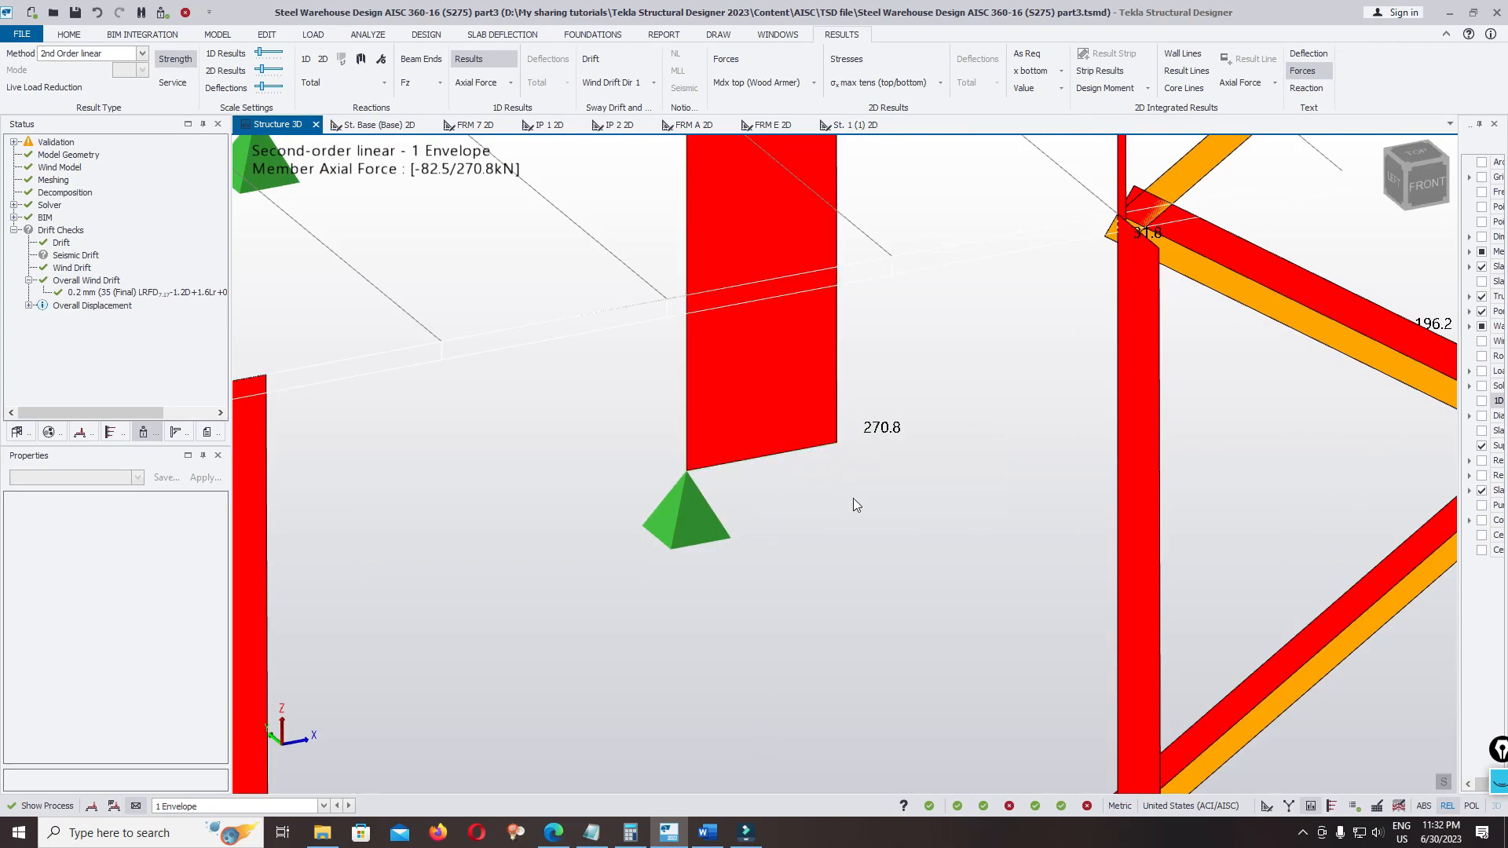
scroll(853, 498, "down", 5)
scroll(706, 471, "up", 3)
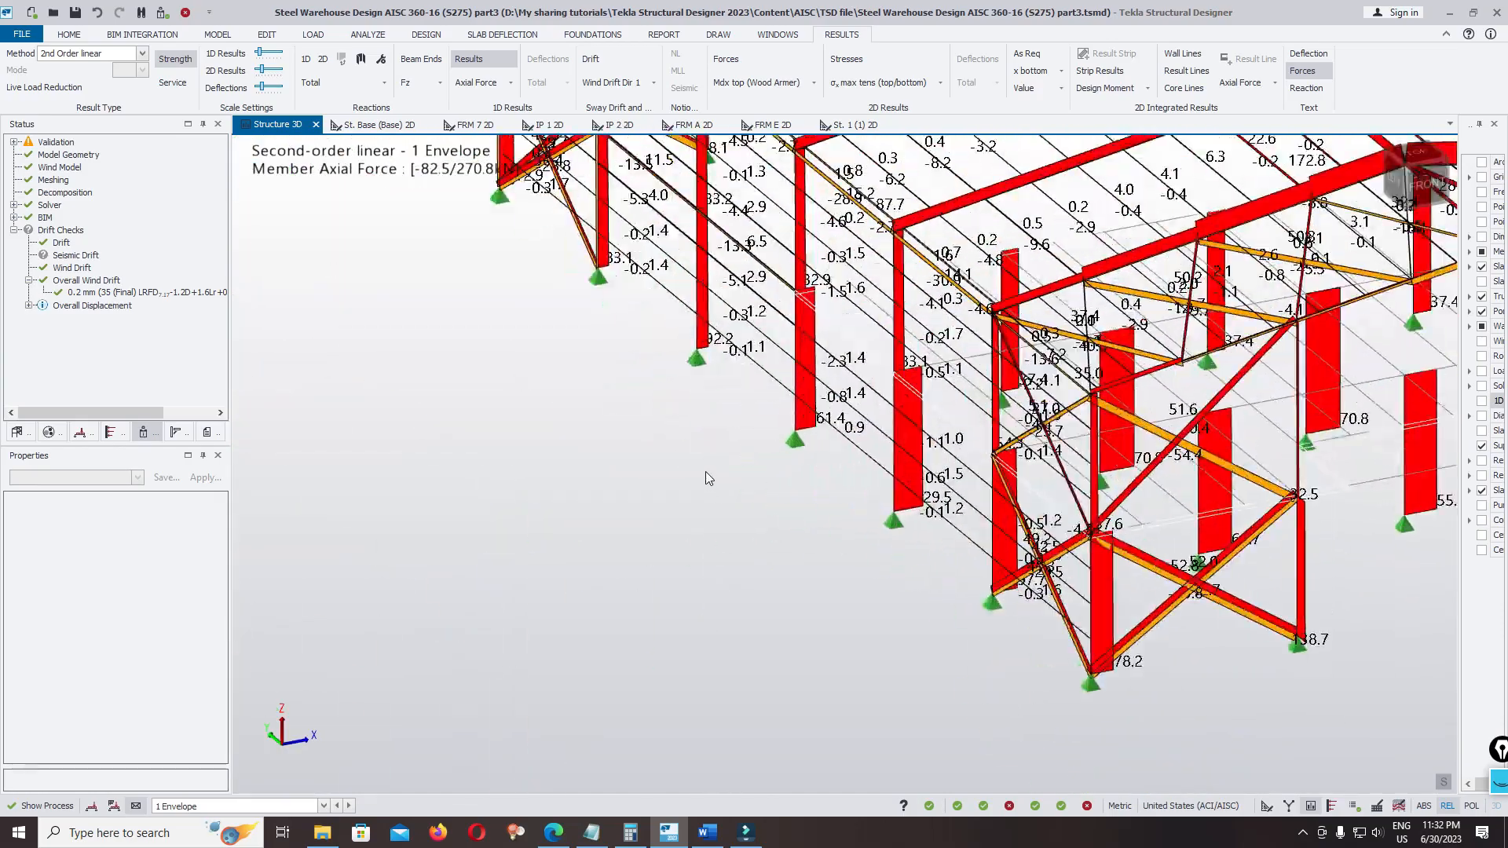
Examine the axial force values in the side-wall columns, corner bracing and roof members from several sides of the warehouse
right_click_drag(660, 477, 896, 487)
scroll(896, 487, "down", 4)
right_click_drag(703, 495, 1159, 488)
scroll(970, 571, "up", 3)
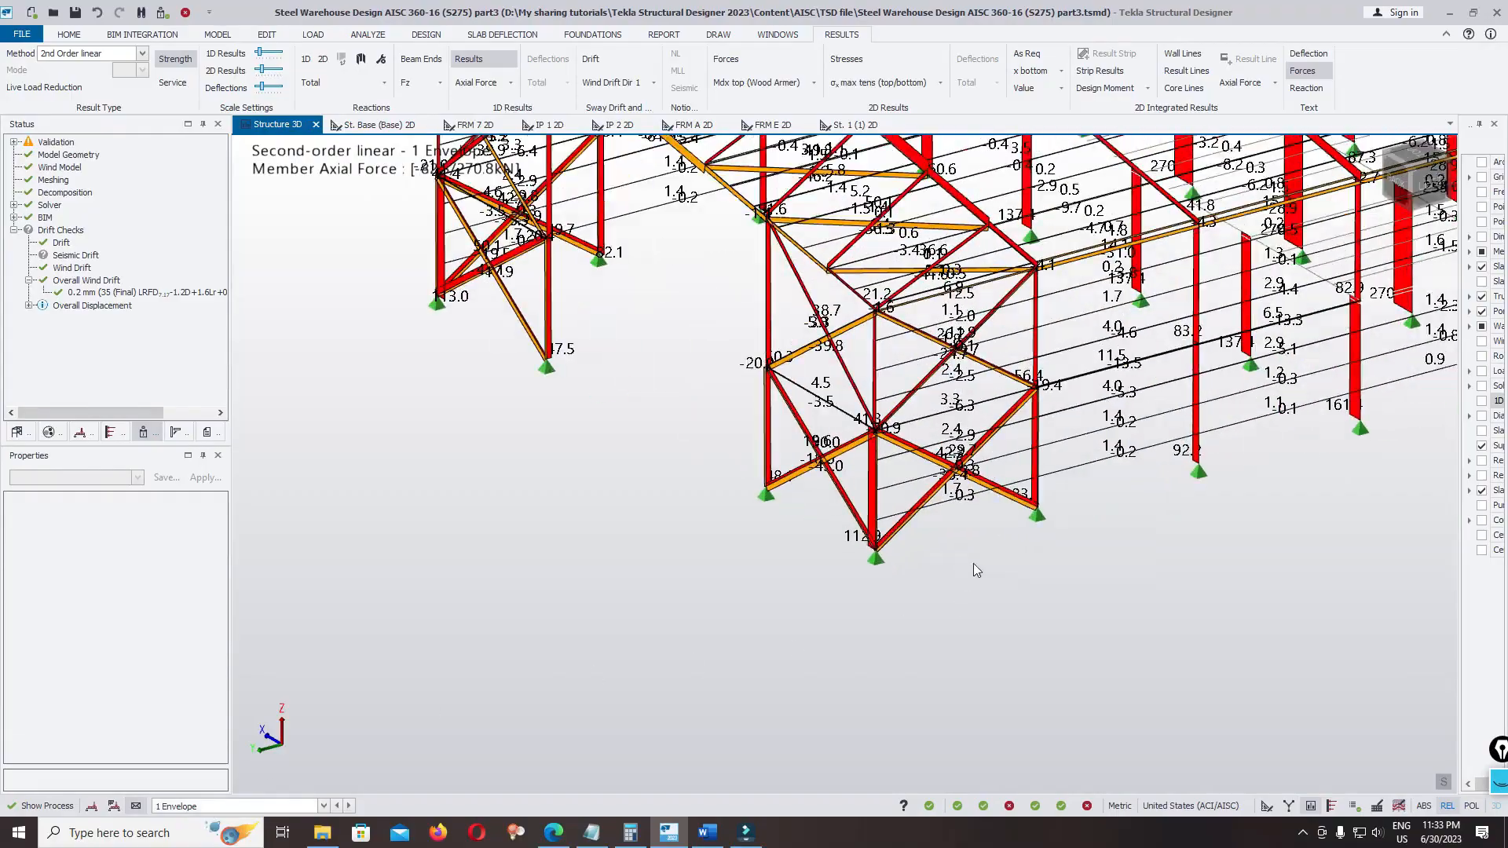
right_click_drag(1073, 531, 642, 521)
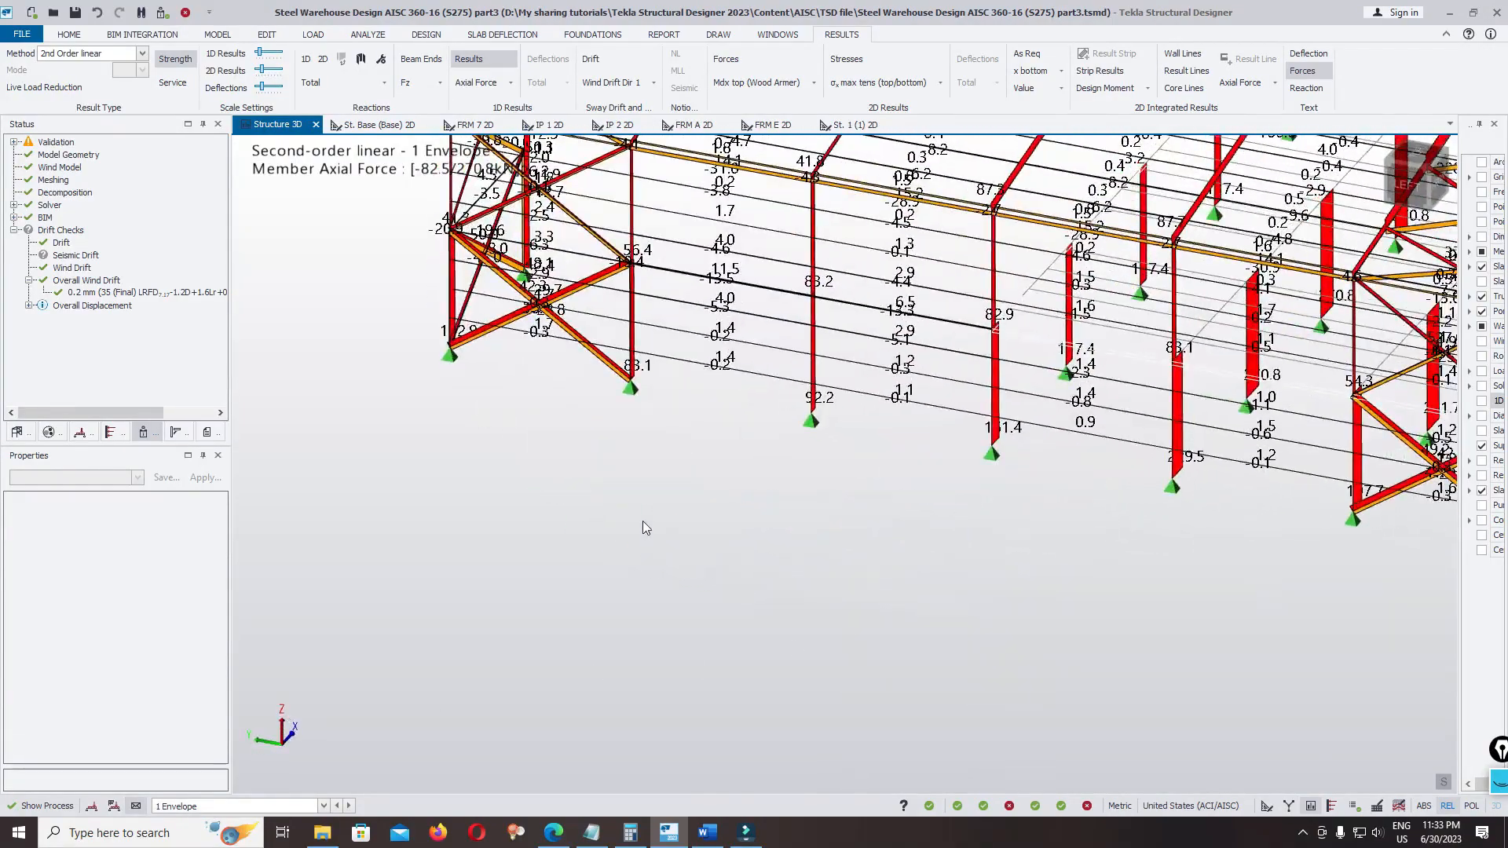
scroll(642, 520, "down", 3)
right_click_drag(1031, 521, 566, 534)
scroll(971, 355, "up", 3)
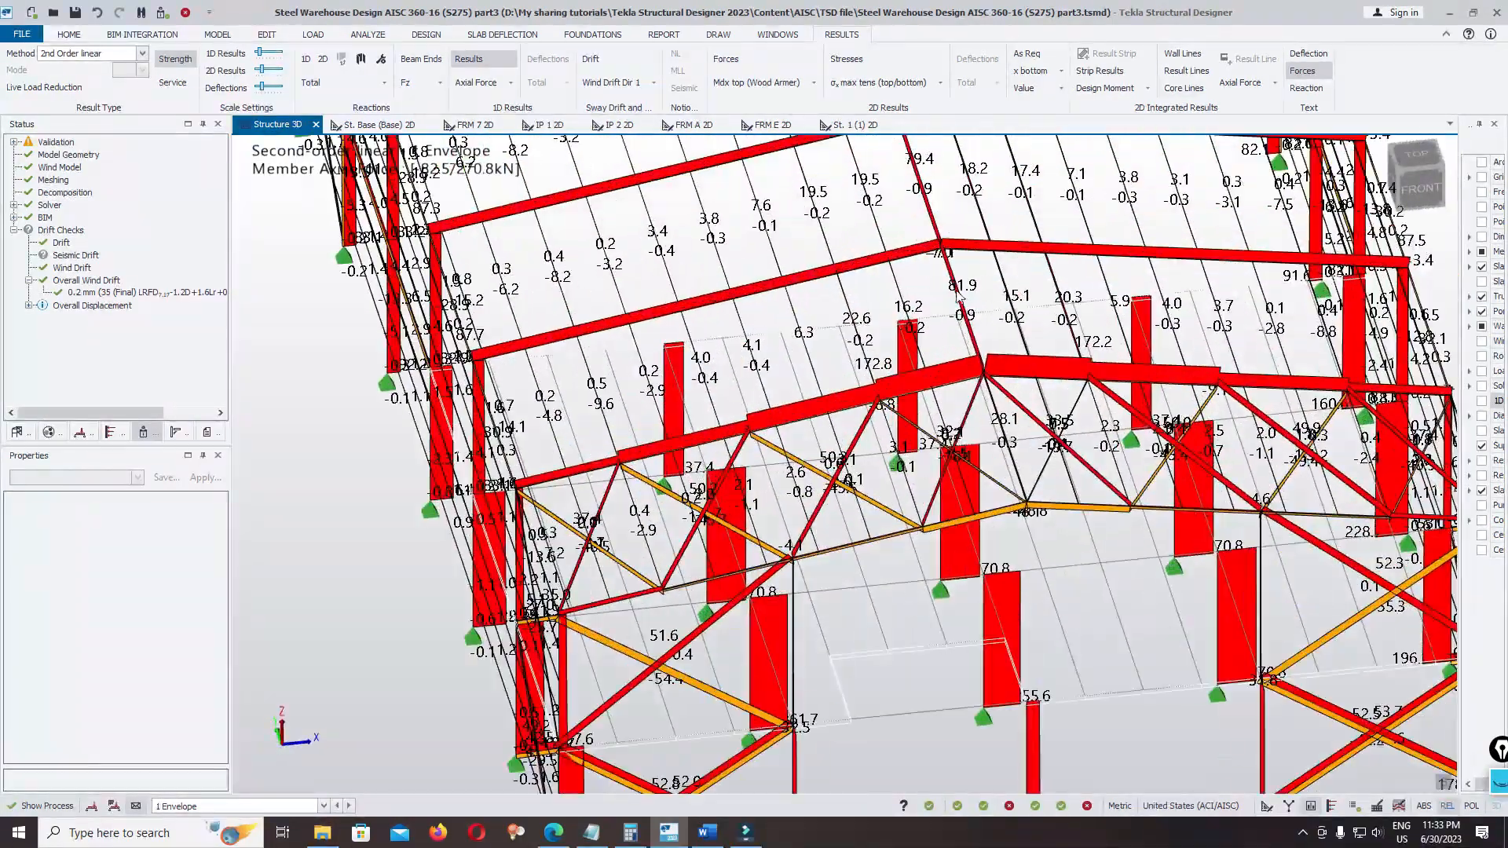
scroll(962, 434, "down", 4)
scroll(963, 434, "down", 2)
right_click_drag(962, 440, 860, 472)
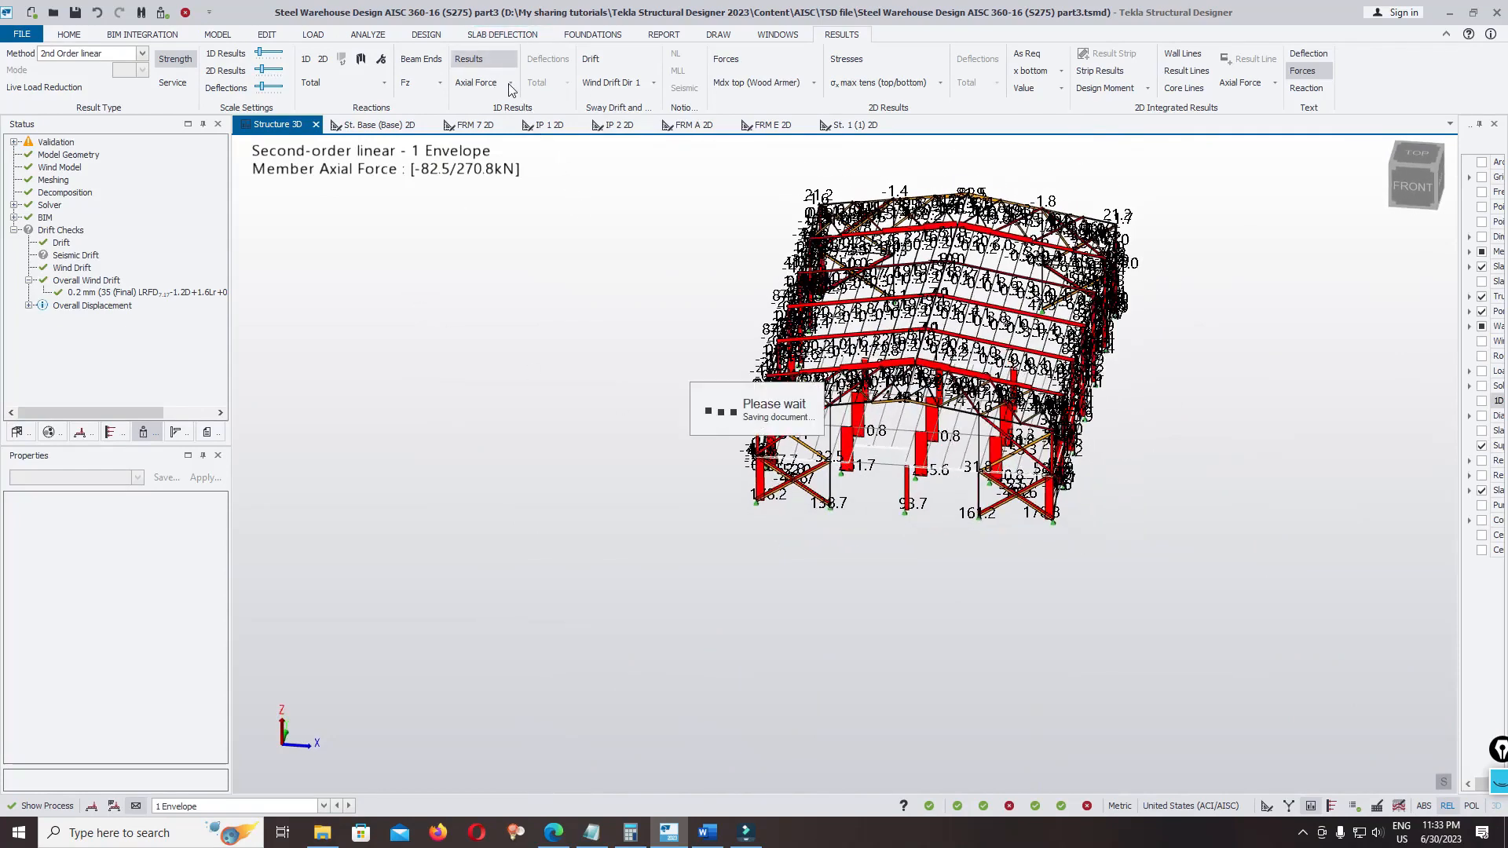
right_click_drag(620, 388, 713, 390)
scroll(655, 167, "up", 2)
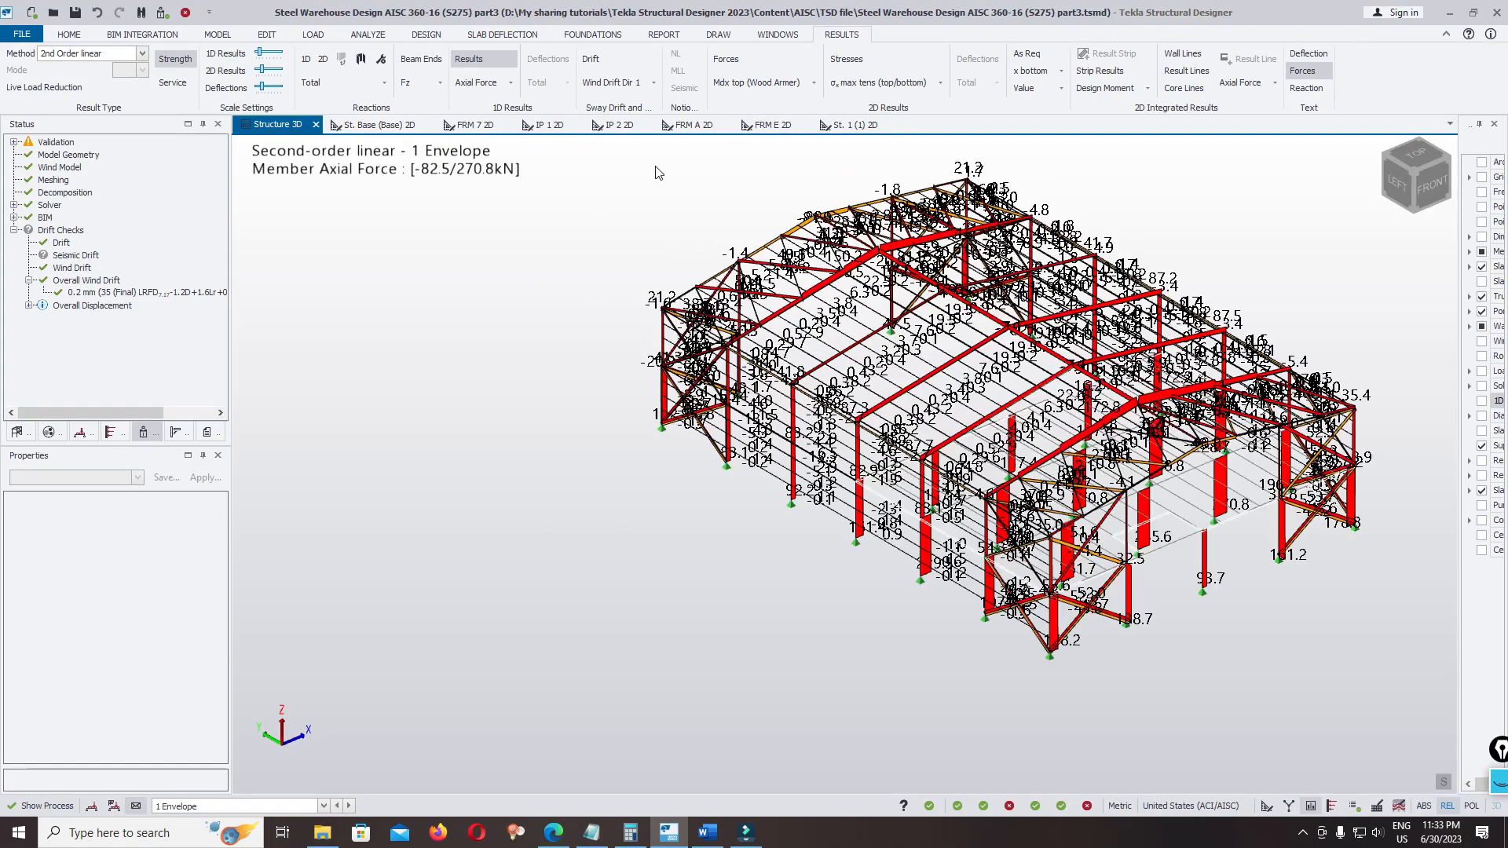
Switch the member results to Moment Major and examine the envelope moments at the rafter-to-column joints
left_click(511, 83)
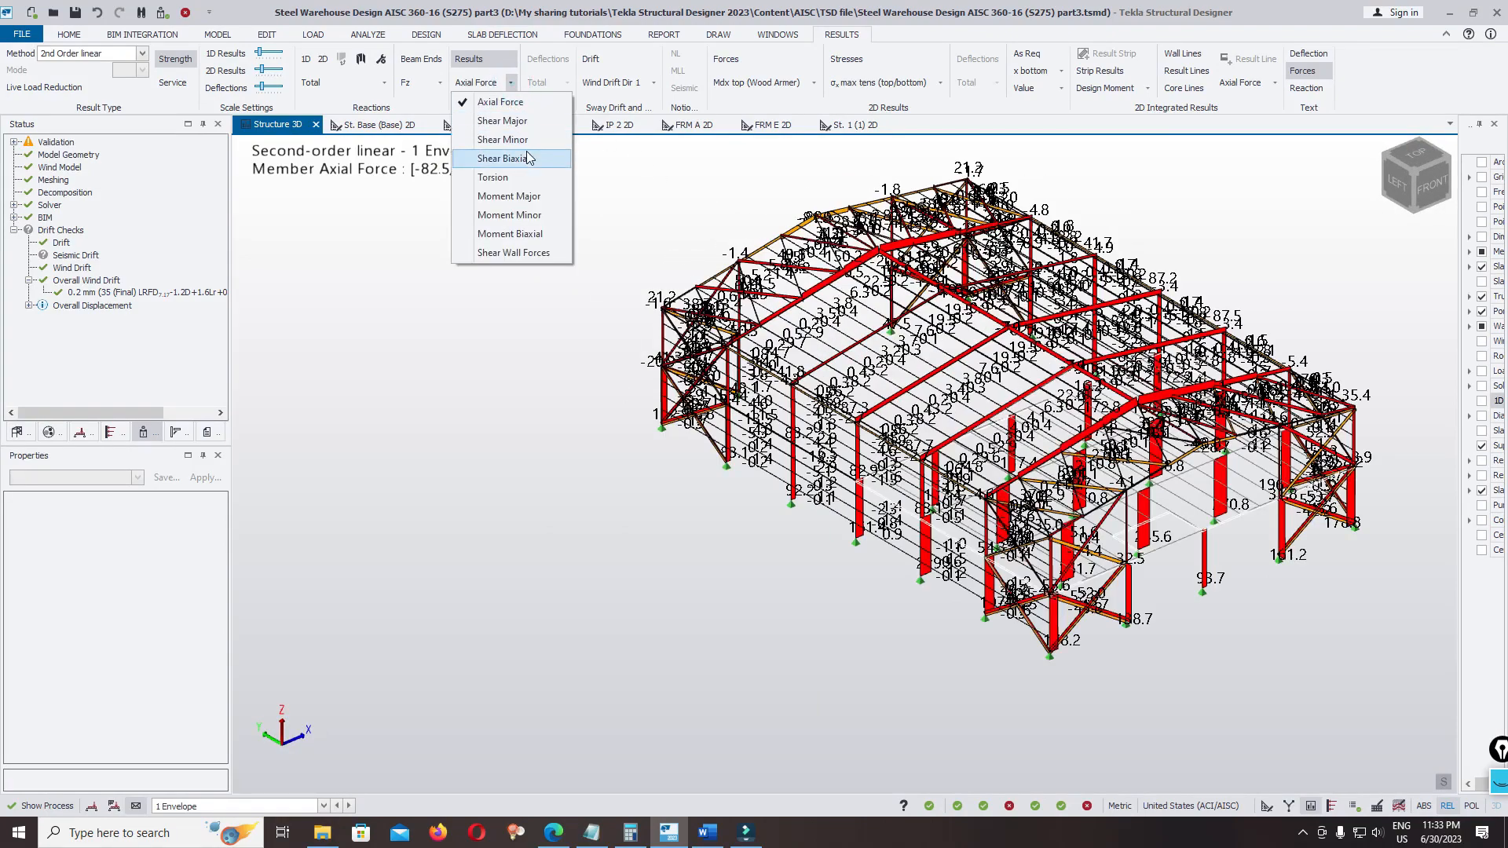
left_click(545, 200)
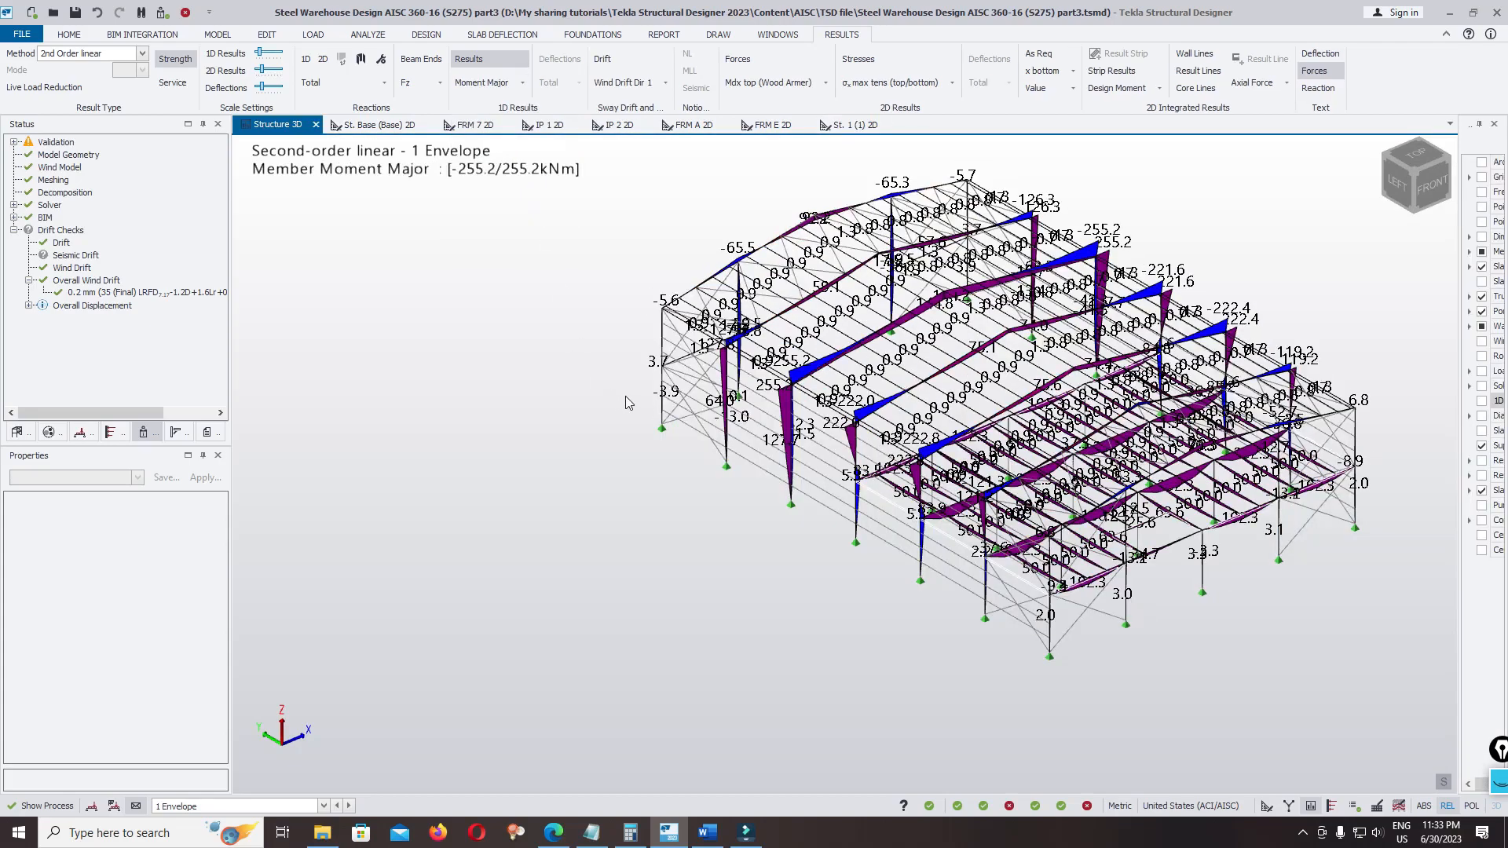
scroll(814, 509, "up", 5)
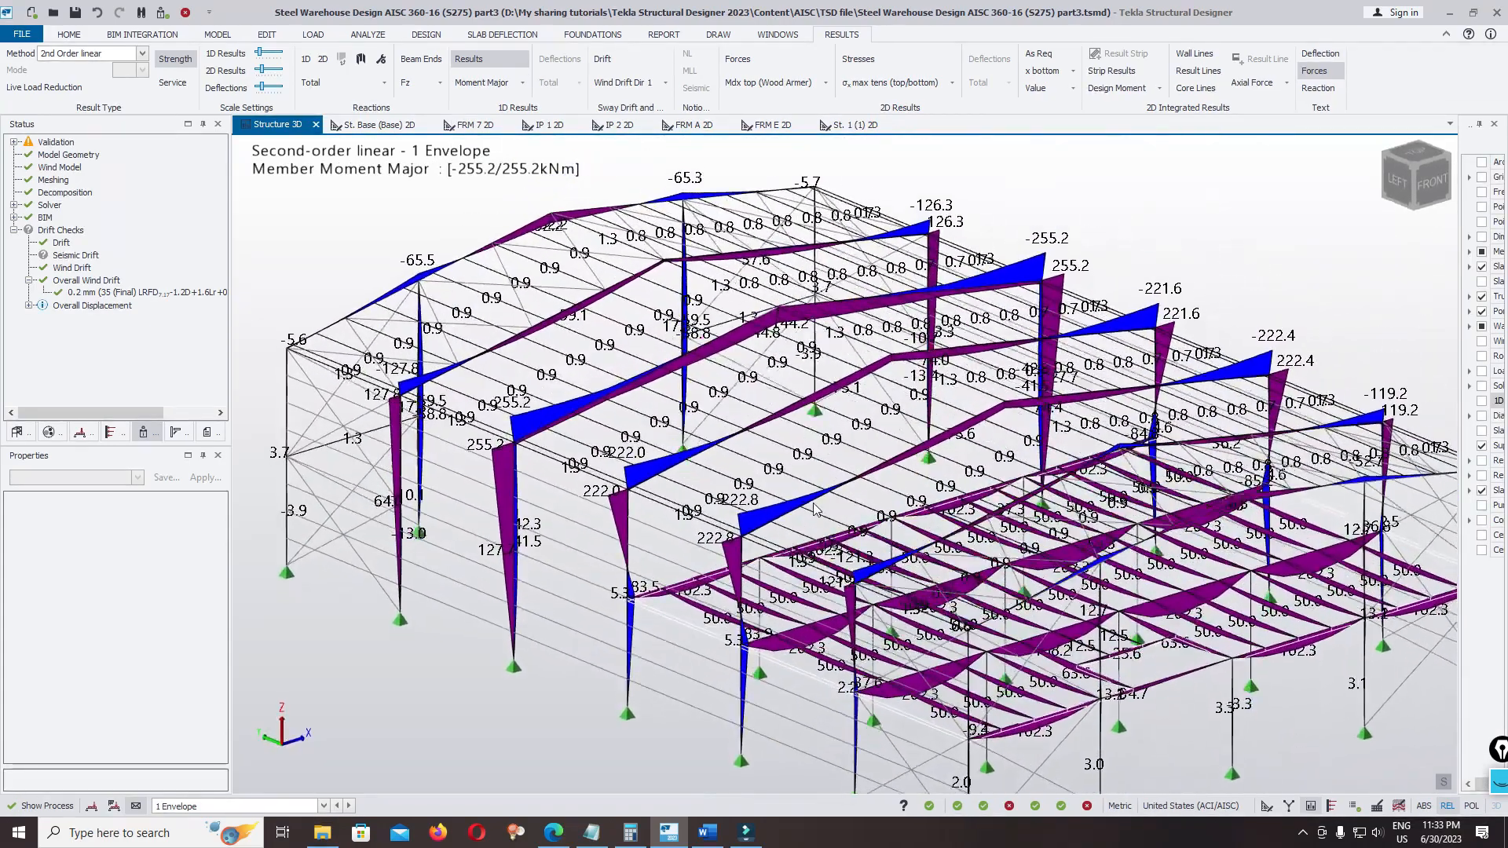
scroll(1068, 217, "up", 4)
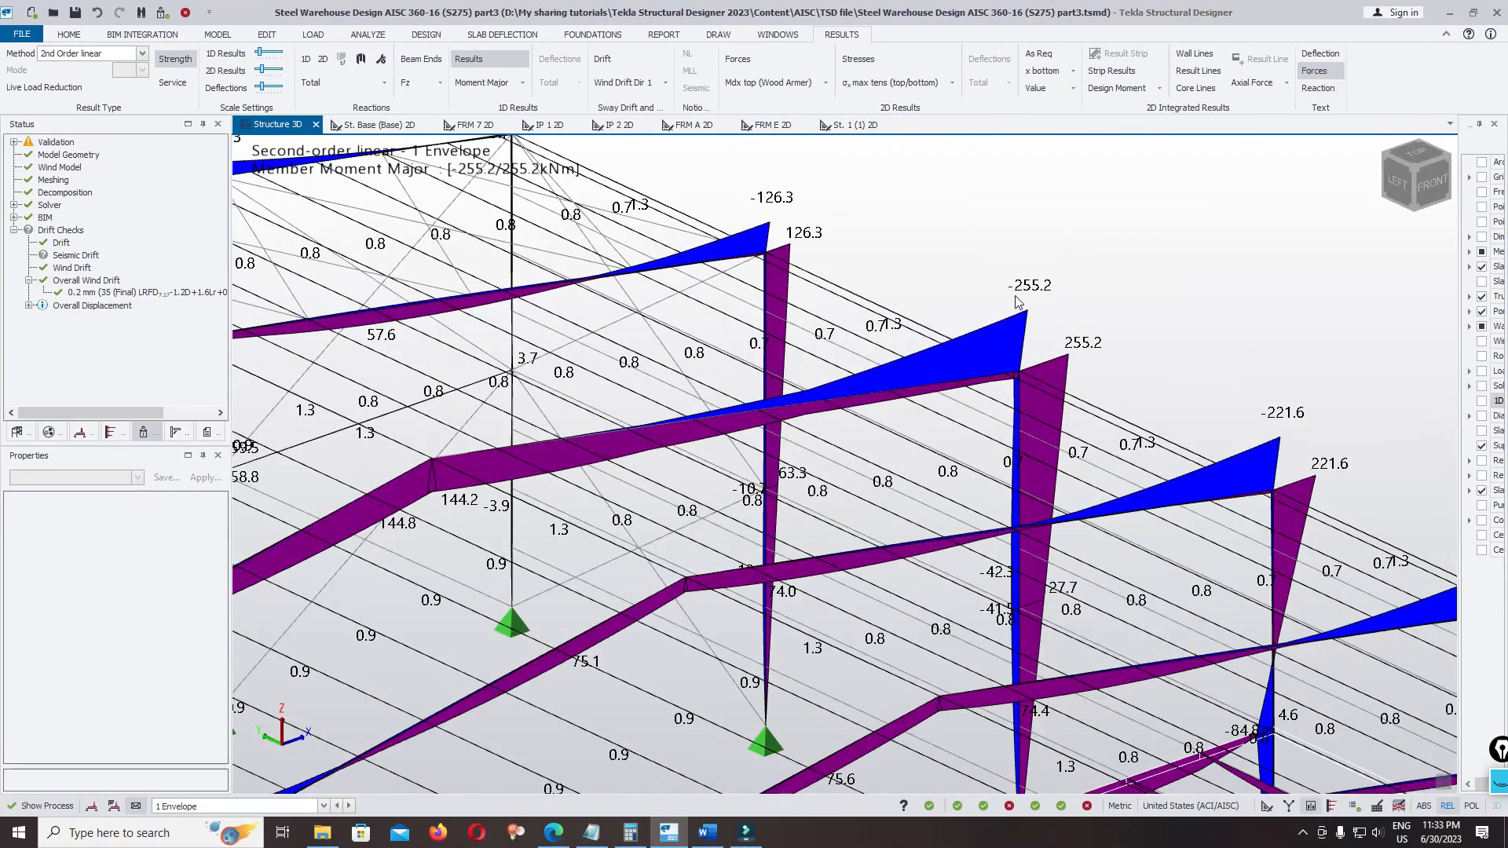
scroll(1049, 293, "down", 5)
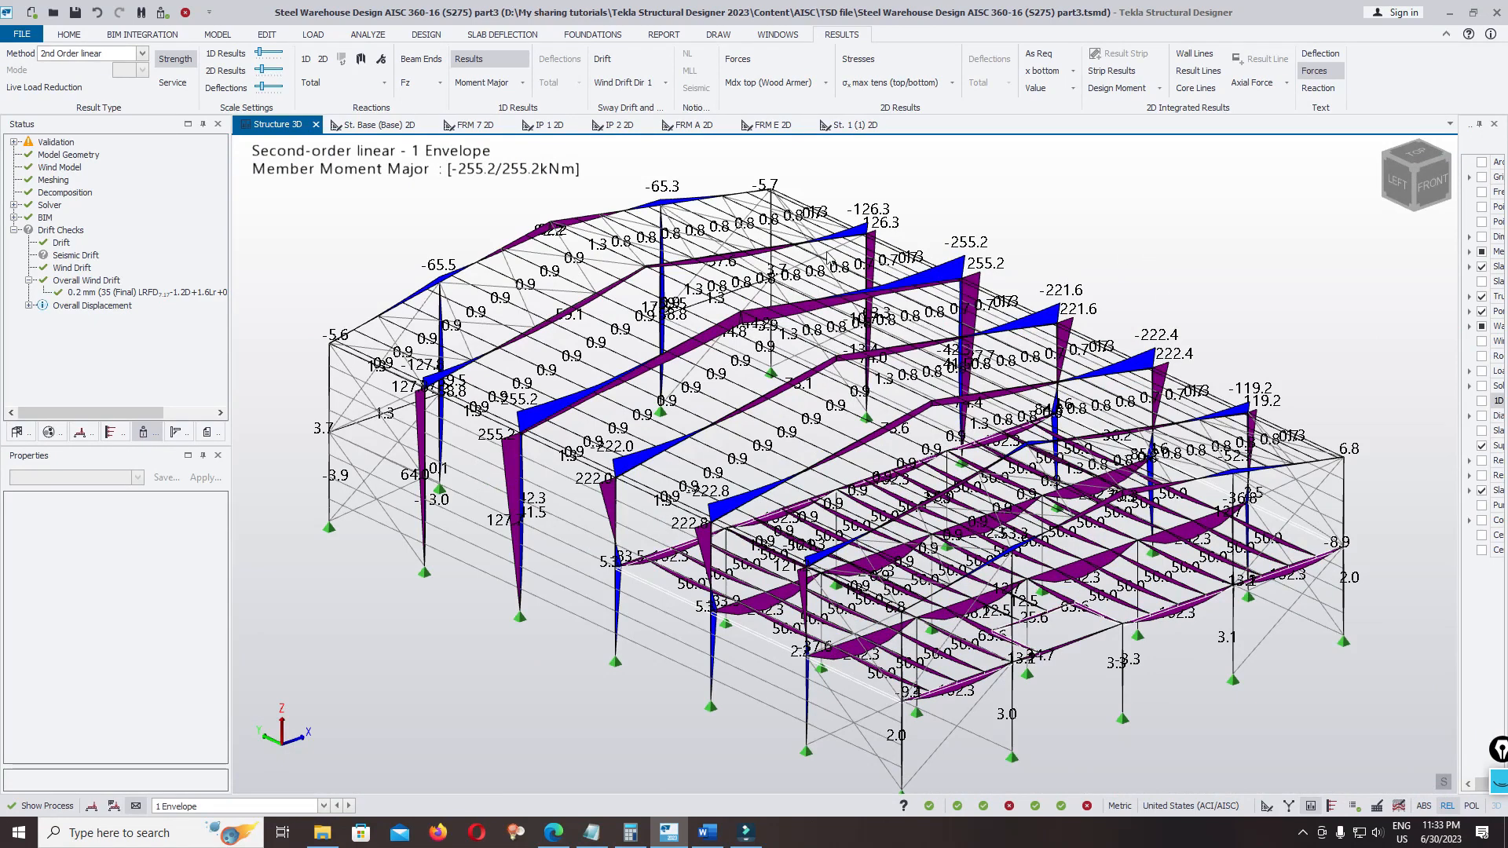
middle_click_drag(578, 281, 582, 281)
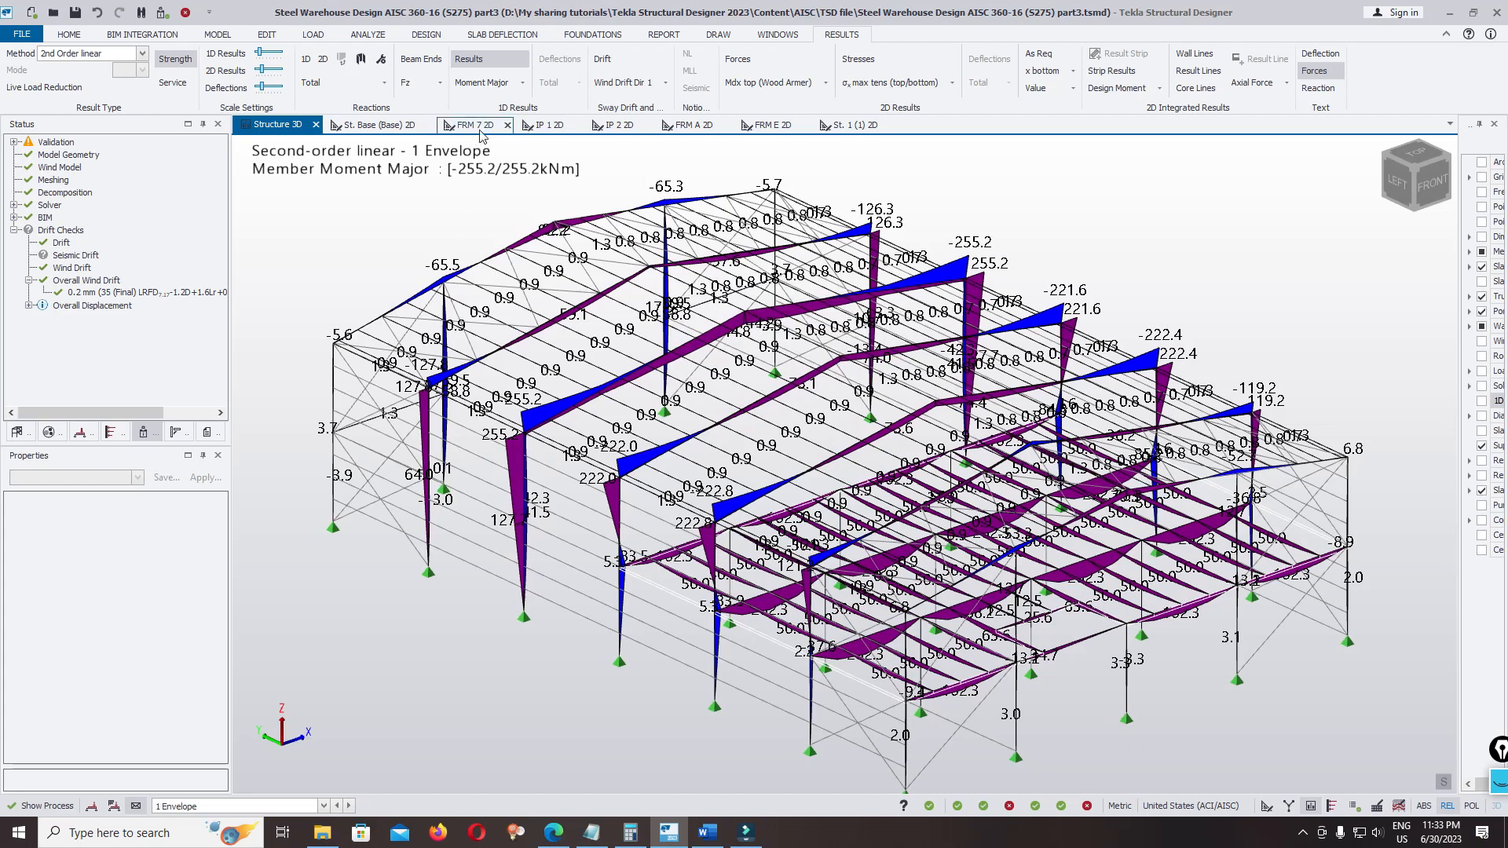
Switch the member results to Shear Major and examine the envelope shear forces in the frames and mezzanine beams
left_click(522, 83)
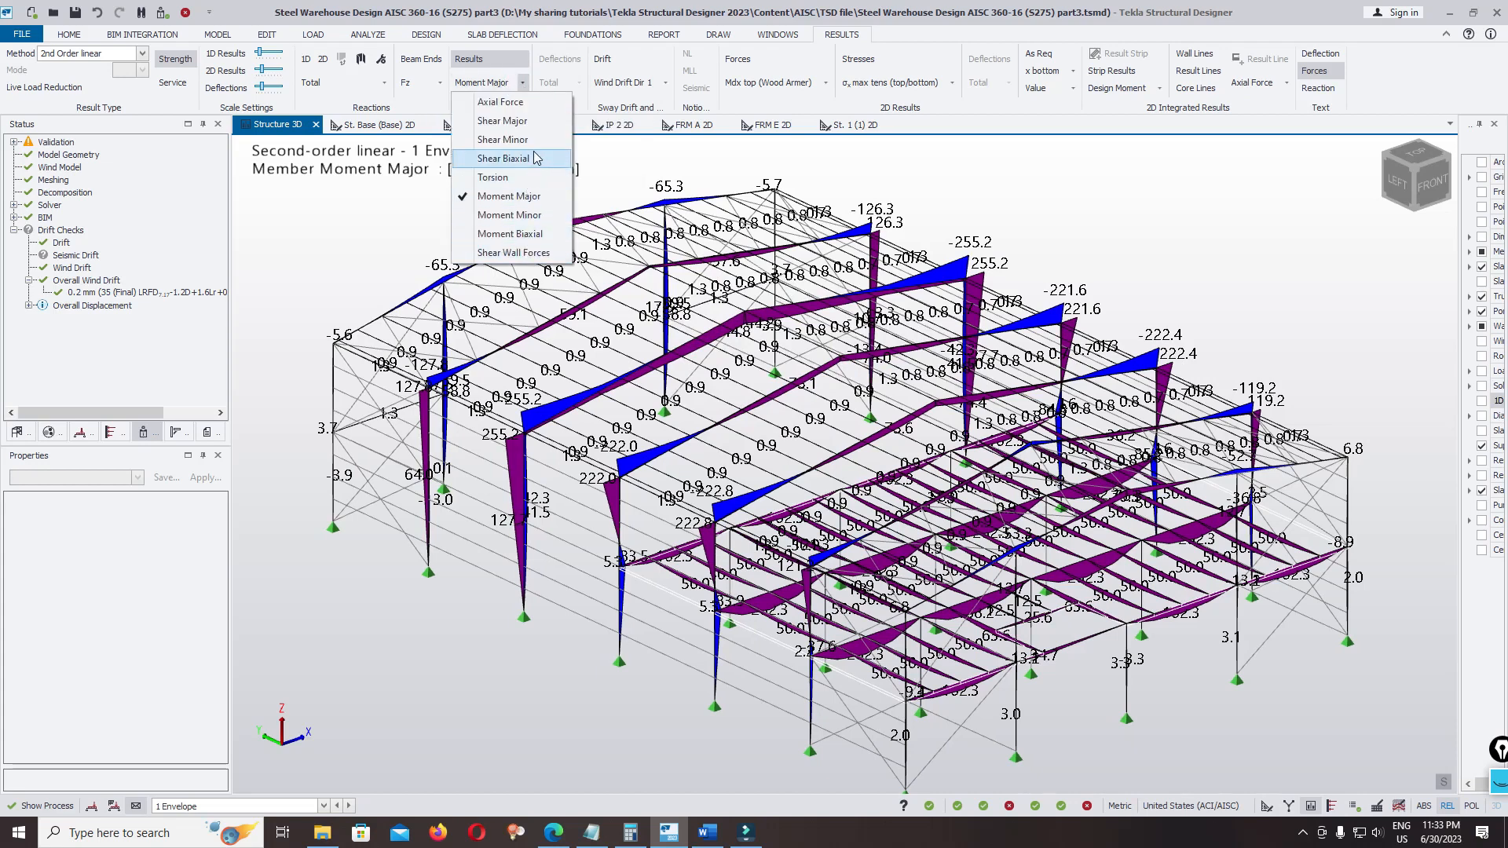
left_click(525, 121)
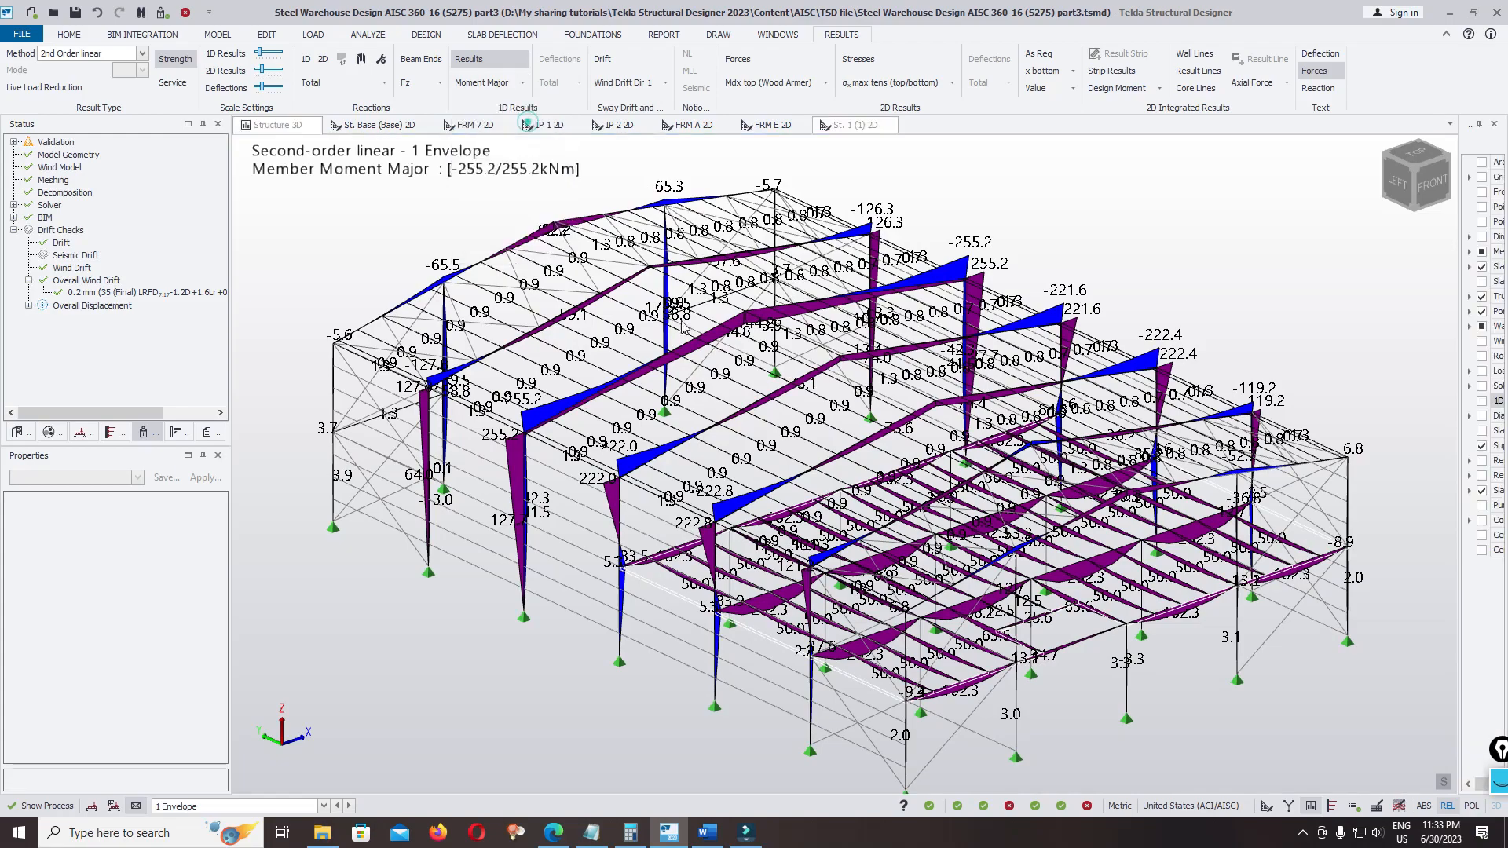
scroll(754, 374, "down", 4)
mouse_move(969, 559)
right_mouse_down()
mouse_move(953, 618)
mouse_move(958, 550)
right_mouse_up()
scroll(959, 524, "up", 3)
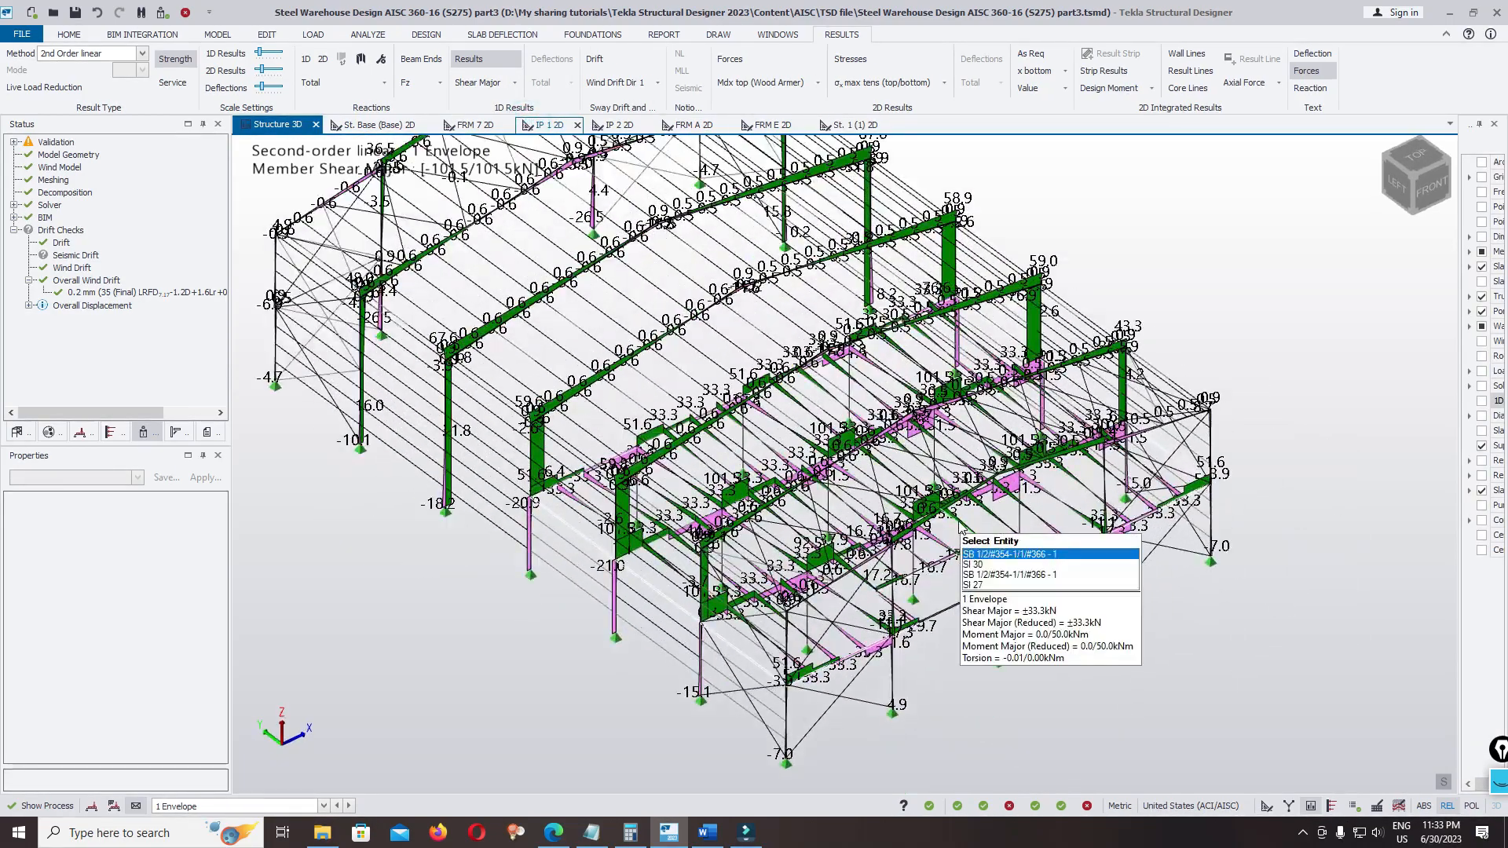
scroll(959, 524, "down", 2)
scroll(694, 352, "up", 1)
middle_click_drag(694, 352, 709, 450)
right_click_drag(573, 471, 566, 423)
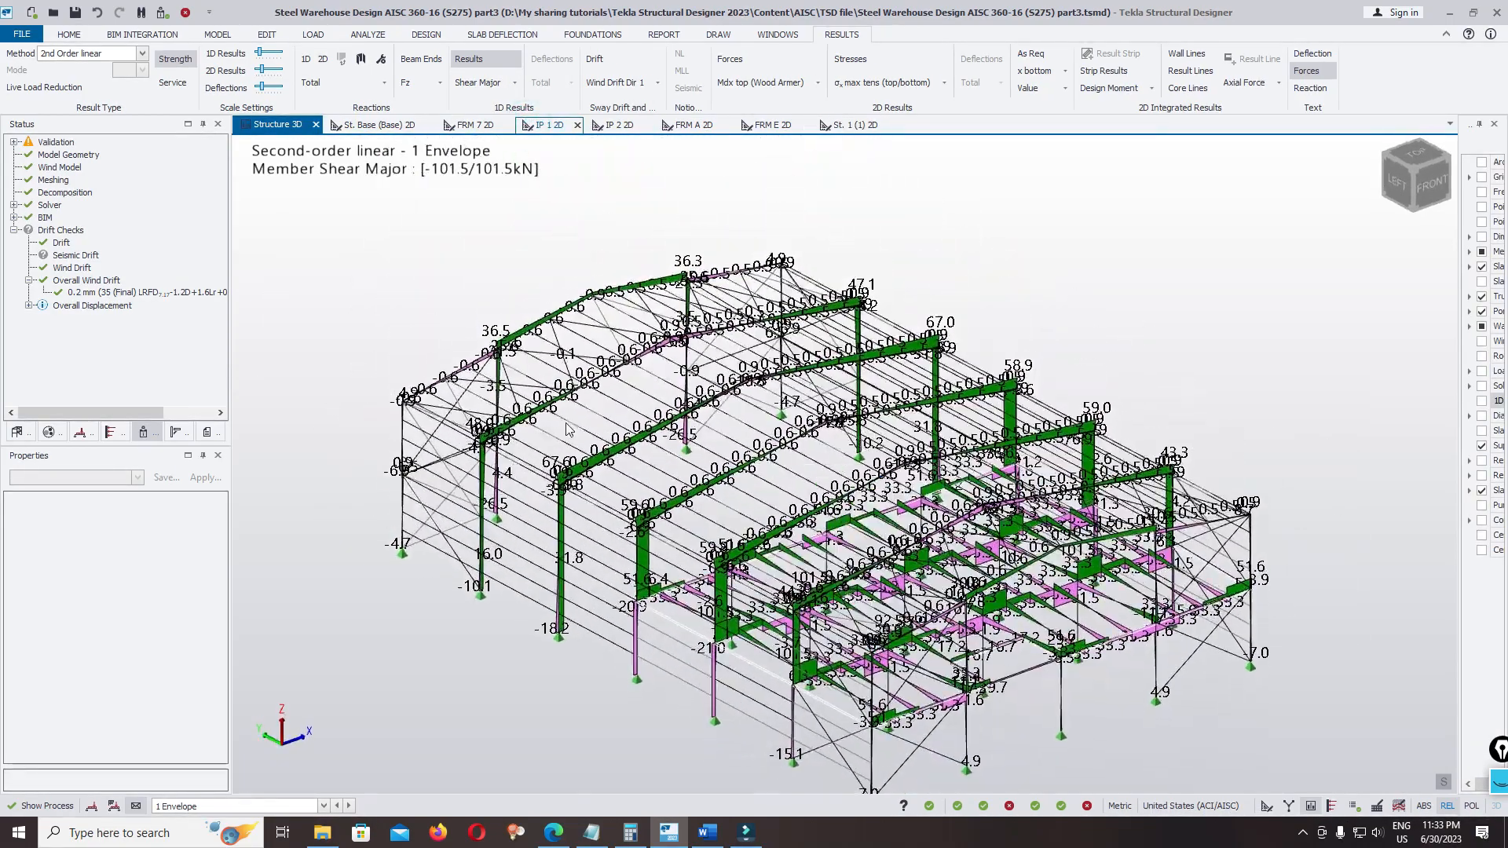
middle_click_drag(566, 423, 615, 368)
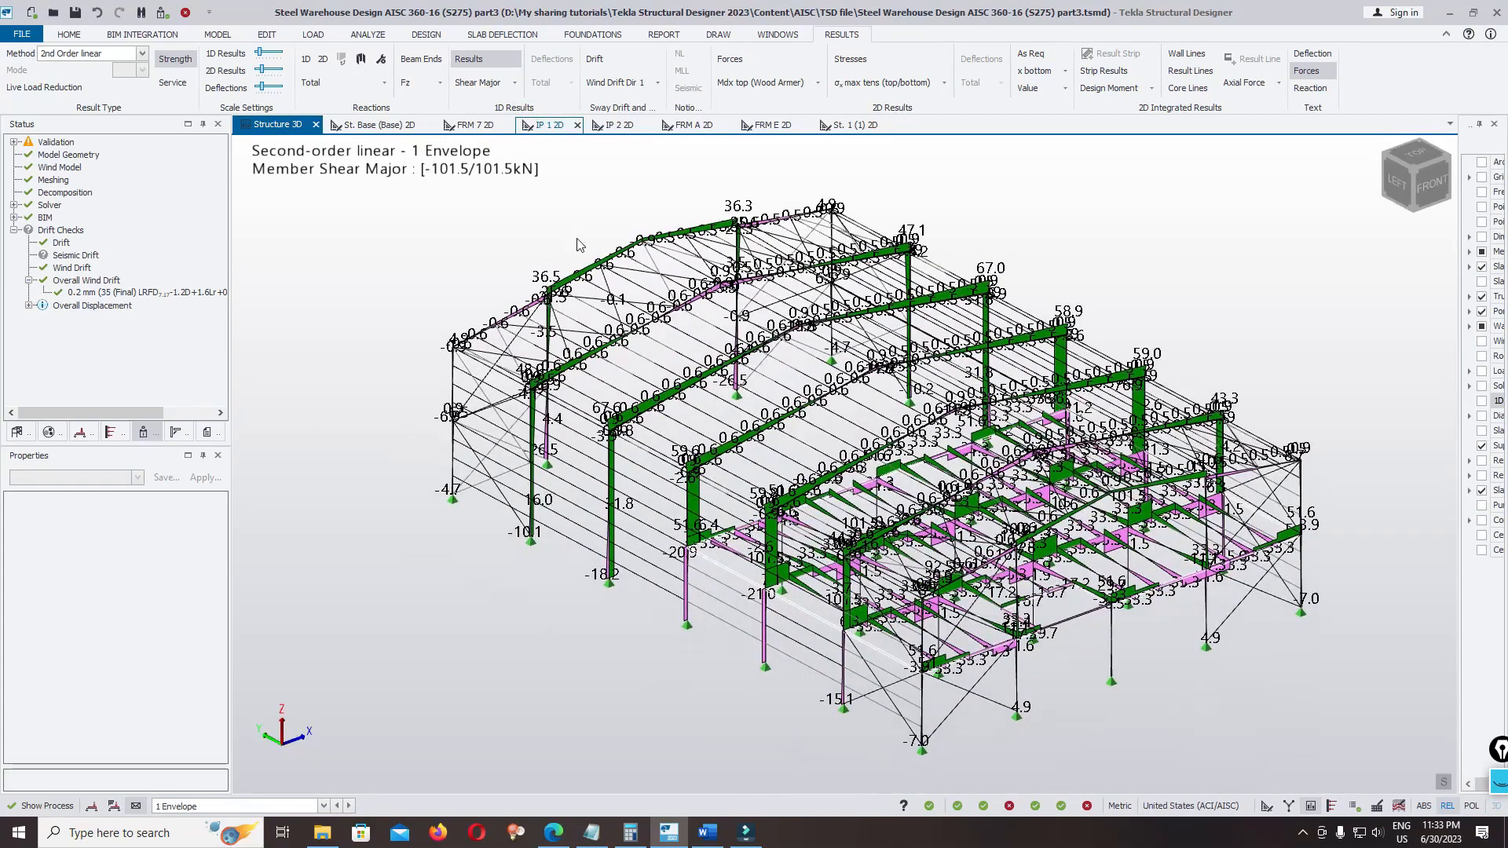
Display the total 1D support reactions with their values and hide the member force values
left_click(307, 60)
middle_click_drag(639, 629, 641, 593)
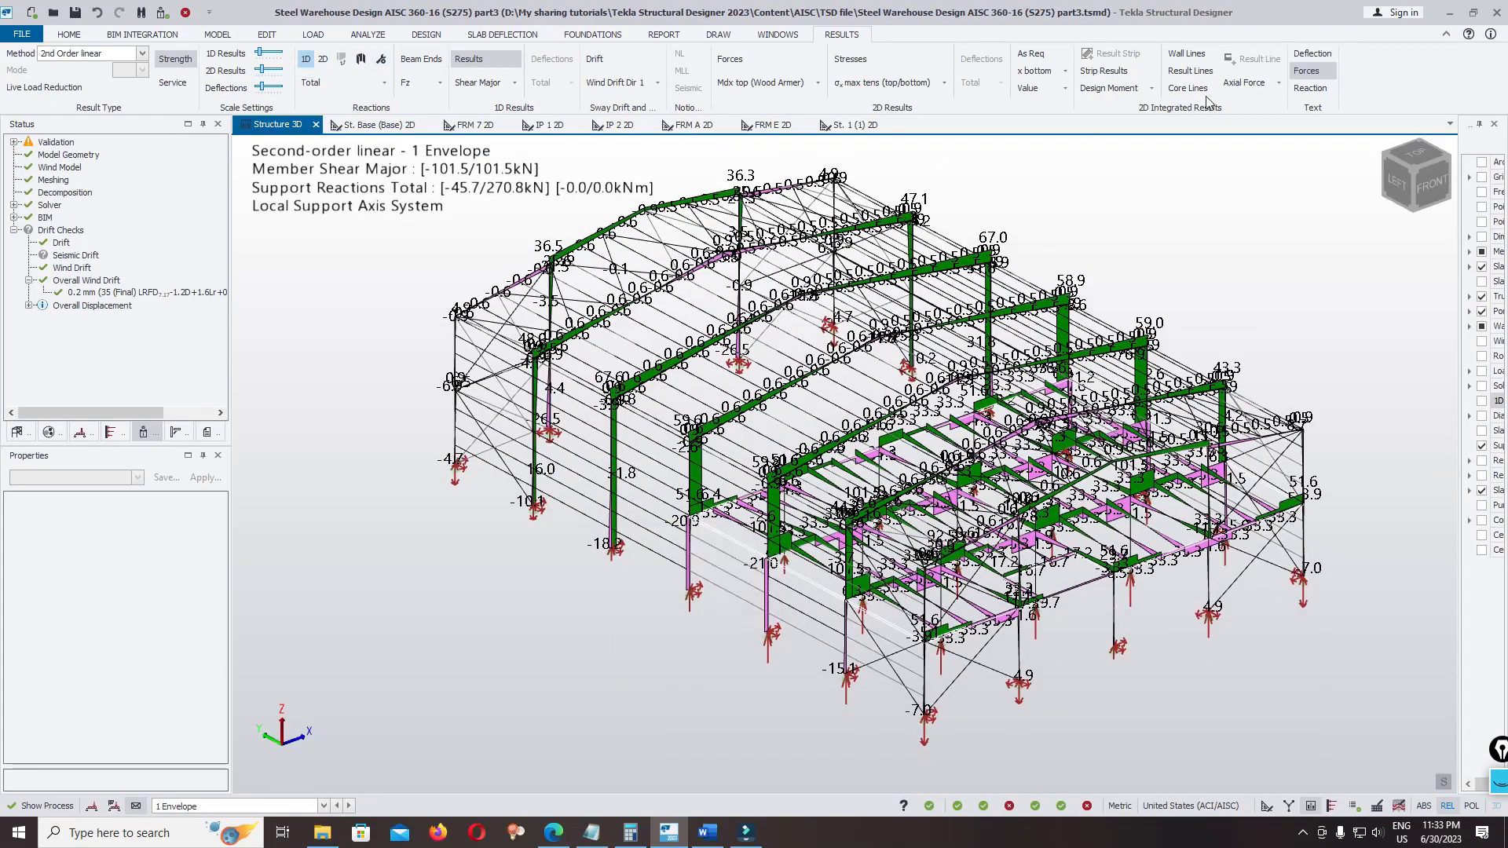
left_click(1307, 87)
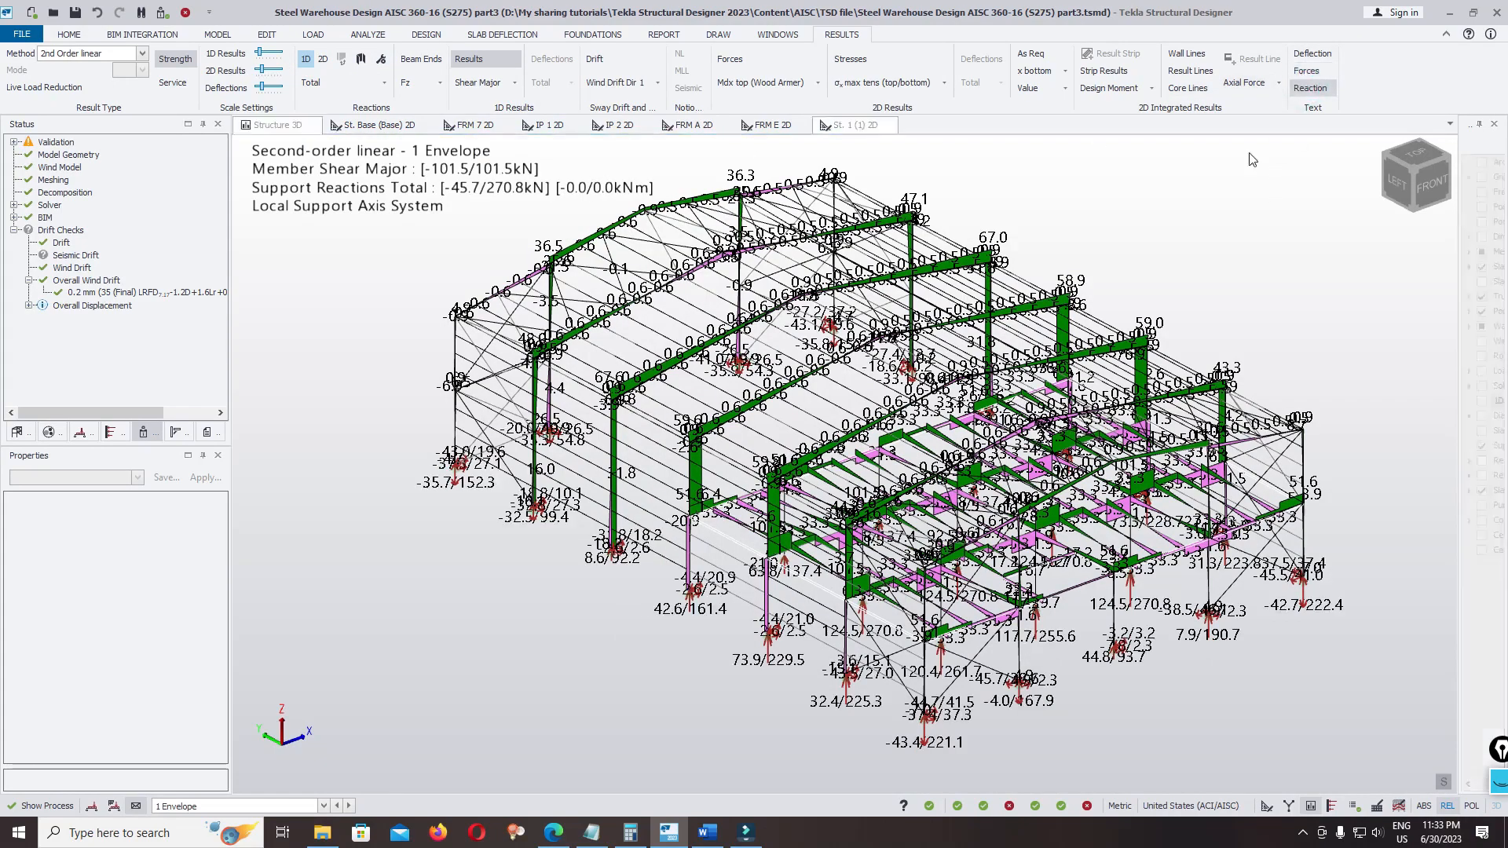
left_click(1306, 70)
Examine the support reactions at the column bases along the side wall, including Solver Node 20, and hide the 1D reactions
scroll(672, 542, "up", 6)
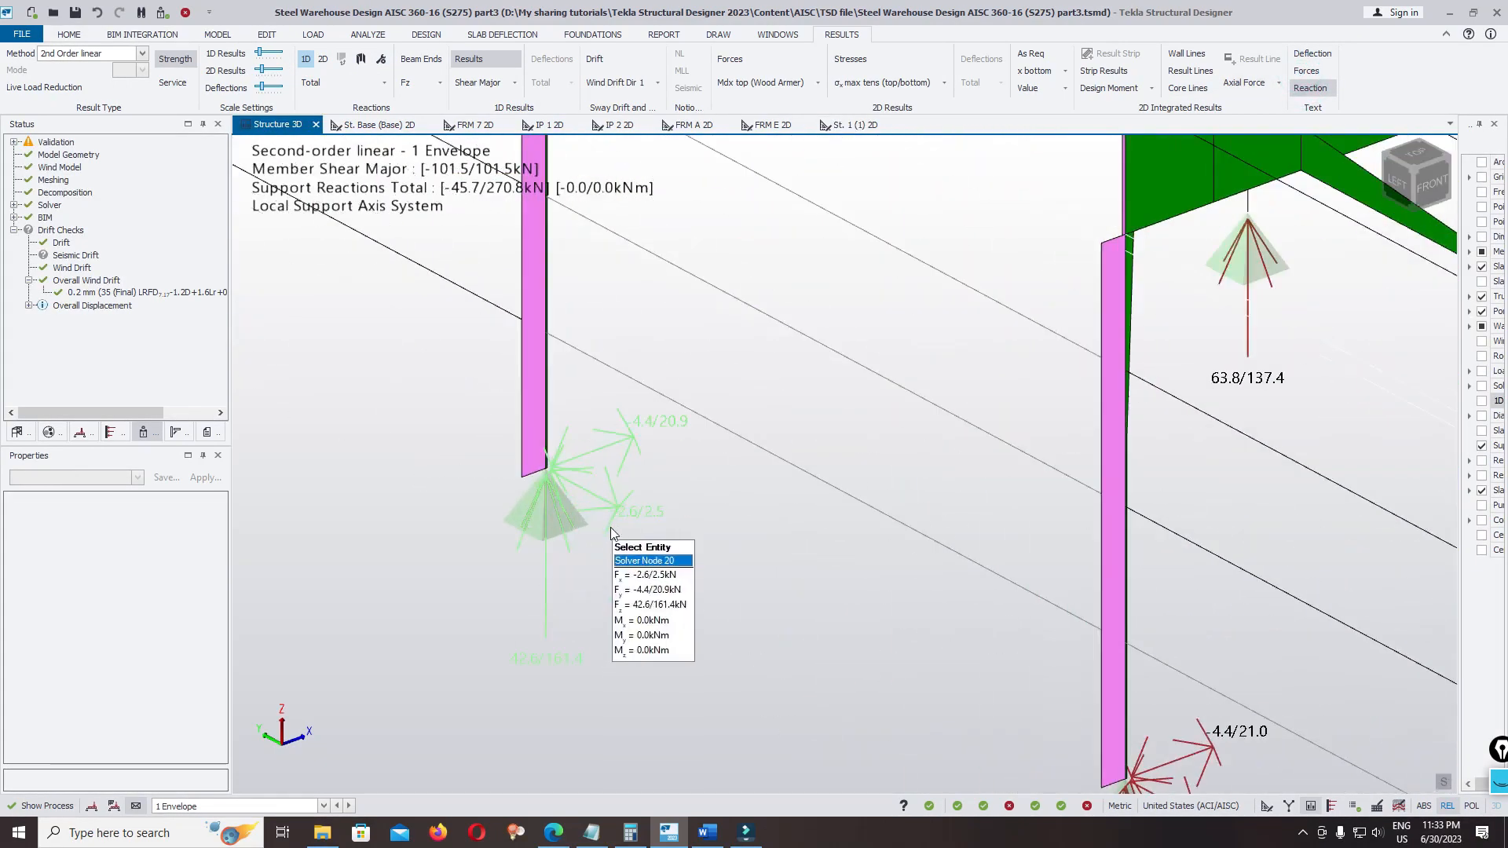
scroll(611, 526, "down", 2)
scroll(694, 531, "down", 6)
scroll(622, 446, "up", 3)
right_click_drag(517, 502, 565, 503)
scroll(503, 432, "down", 4)
right_click_drag(808, 530, 628, 526)
left_click(307, 60)
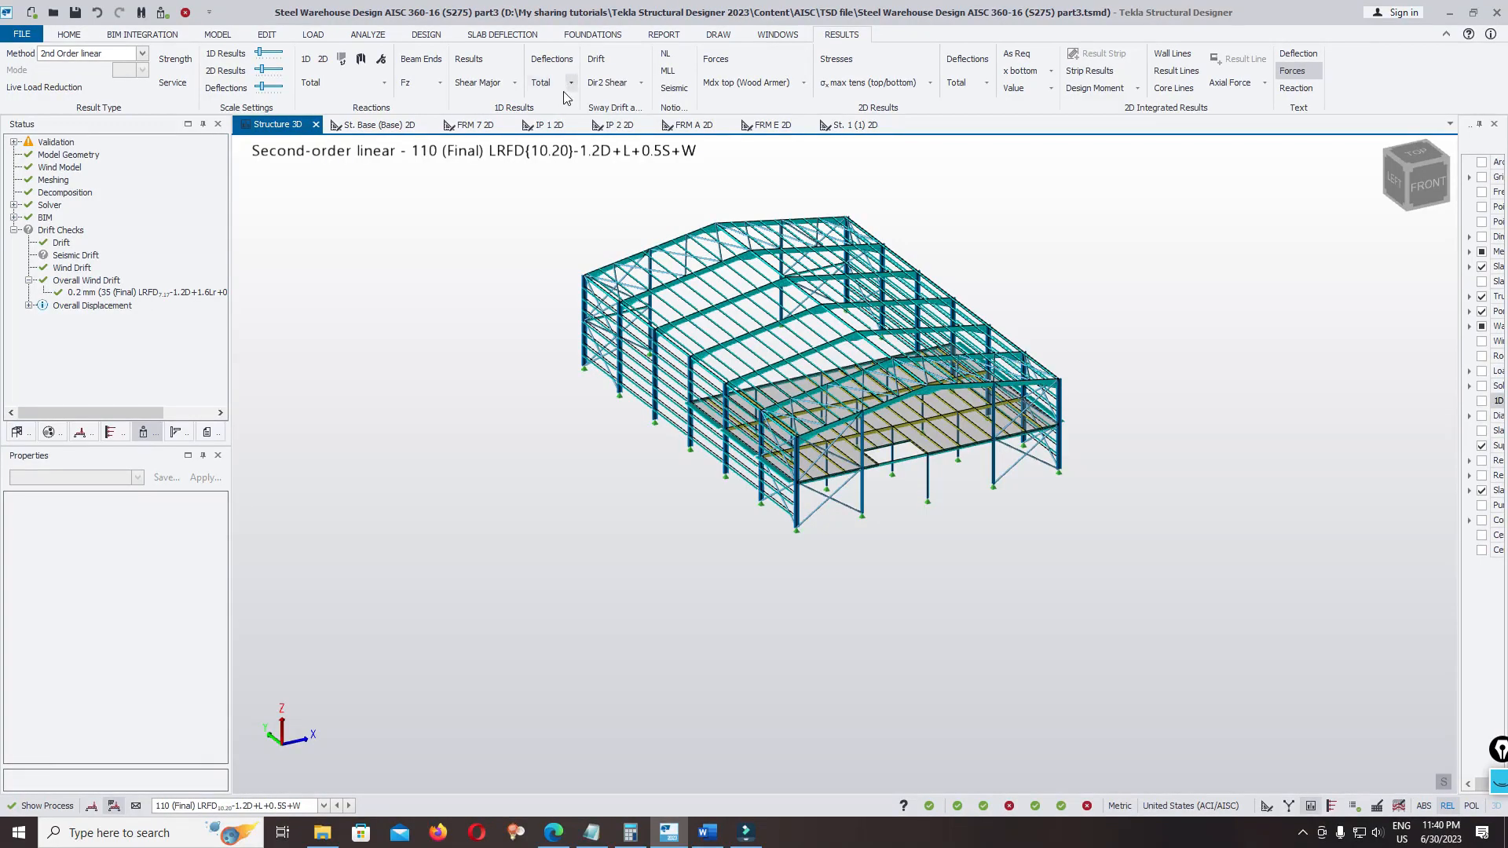
Display the total 1D deflections for combination 110, examine the deflected frames, and exaggerate the deflection scale slightly
left_click(563, 63)
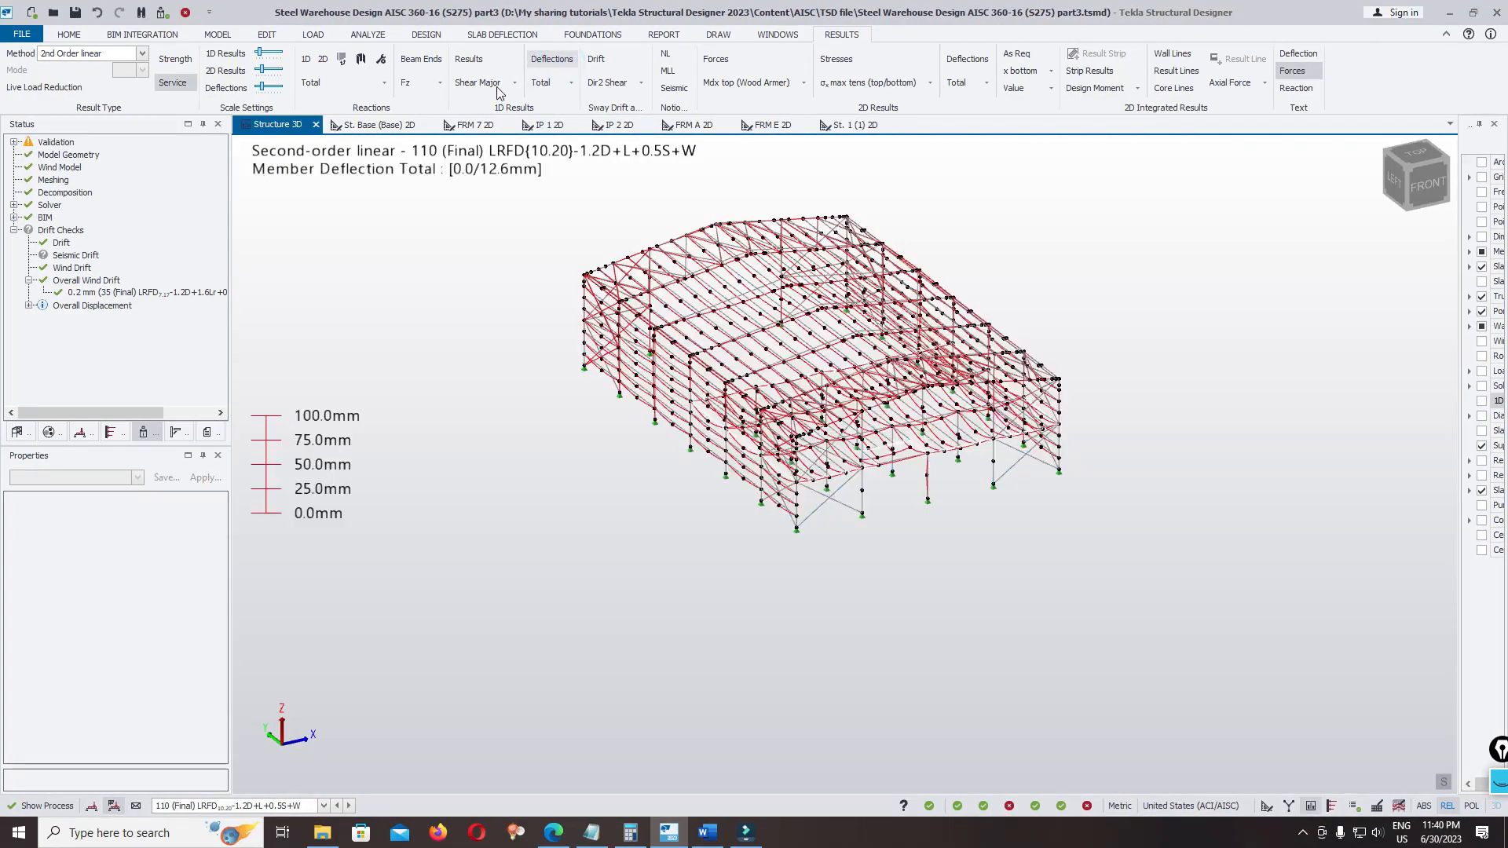
scroll(550, 267, "up", 3)
mouse_move(571, 440)
right_mouse_down()
mouse_move(626, 499)
mouse_move(706, 470)
mouse_move(621, 534)
mouse_move(585, 439)
right_mouse_up()
scroll(617, 479, "up", 2)
scroll(581, 428, "down", 2)
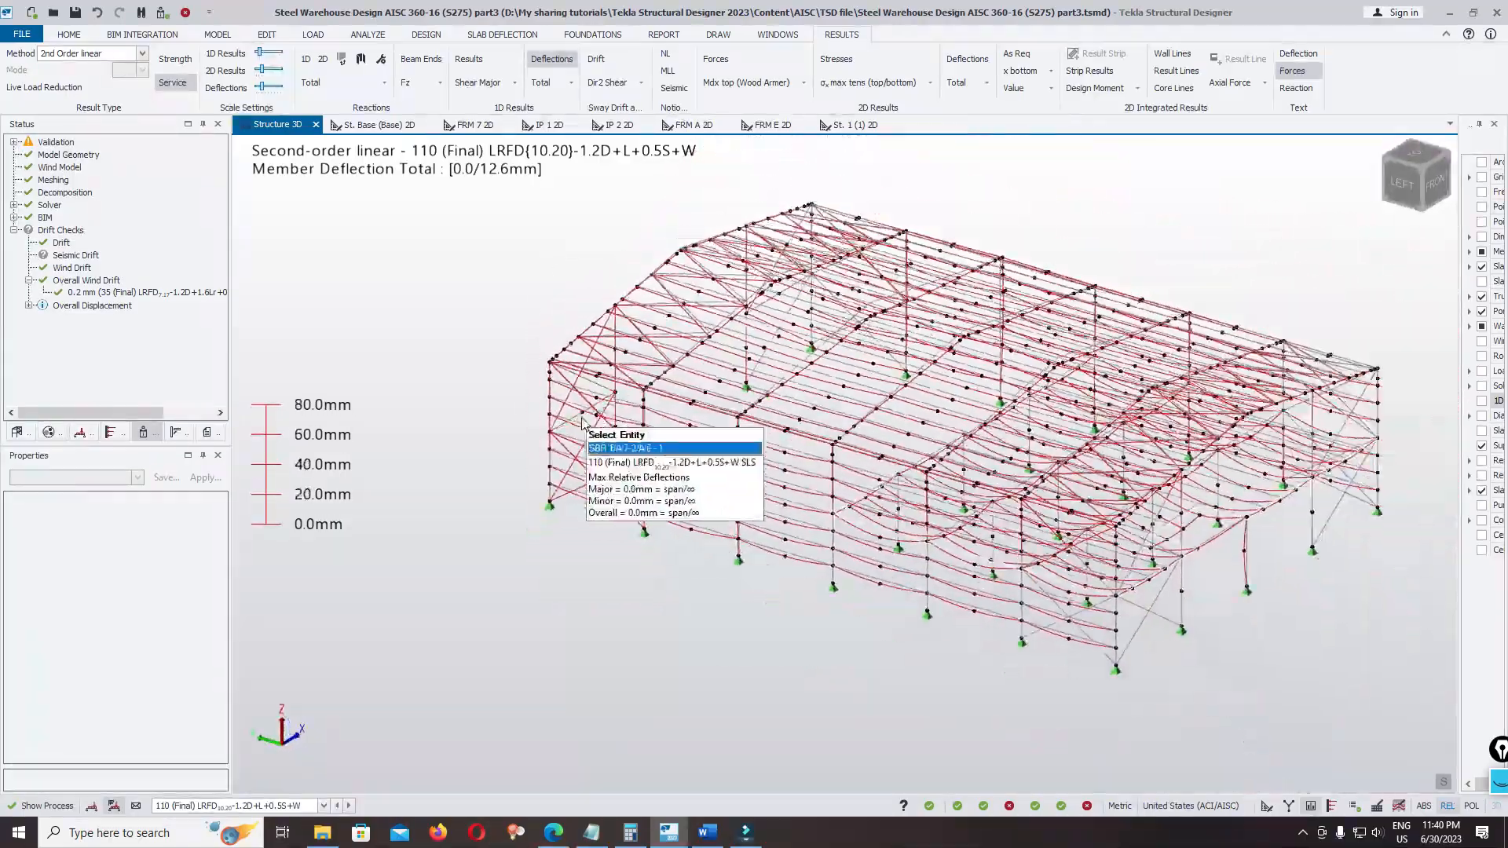
mouse_move(691, 550)
right_mouse_down()
mouse_move(795, 581)
mouse_move(853, 663)
mouse_move(724, 590)
mouse_move(691, 550)
right_mouse_up()
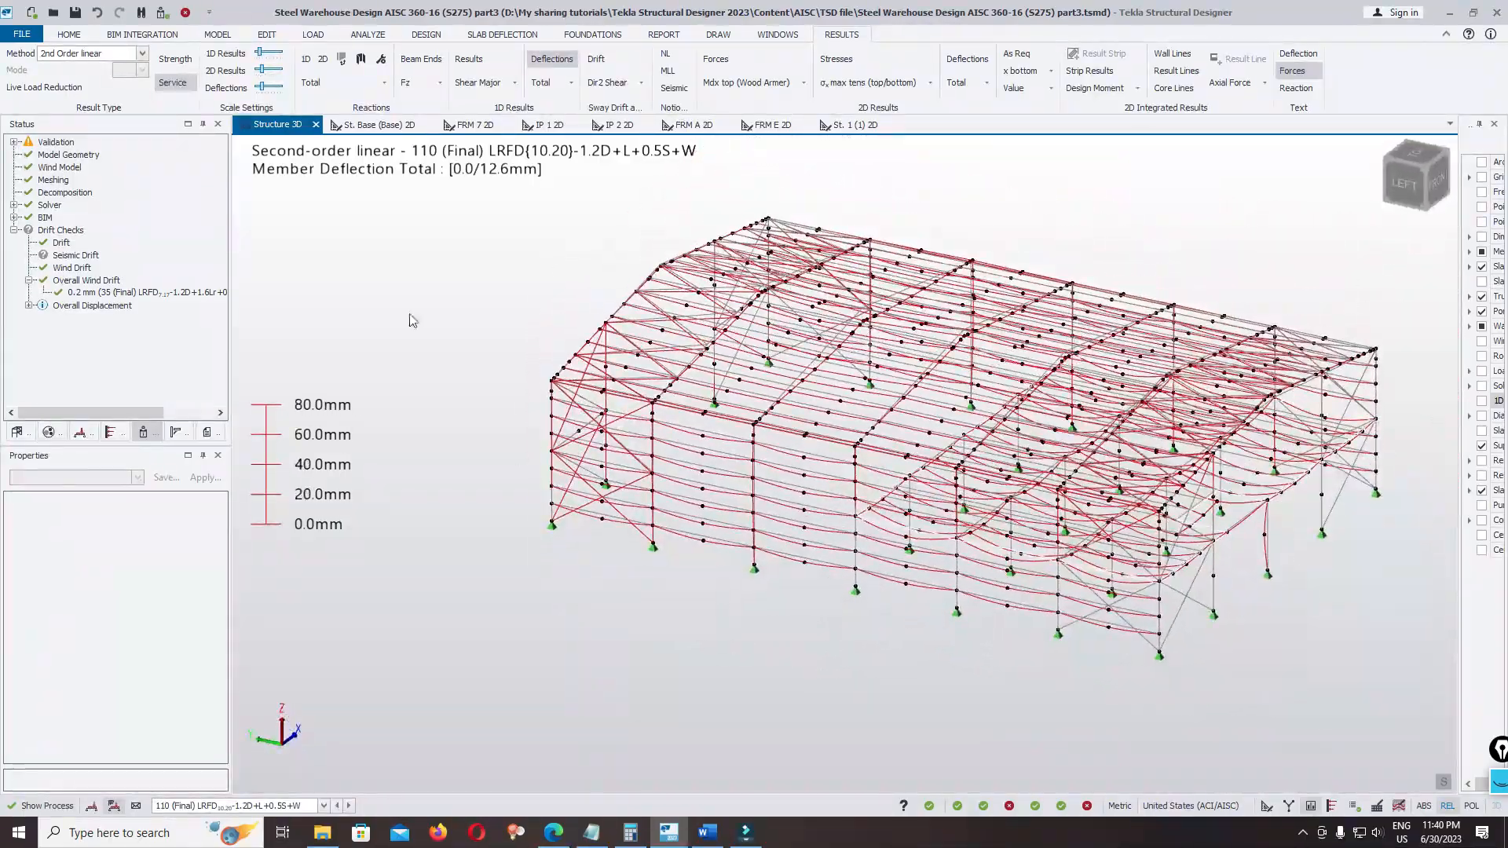
mouse_move(264, 86)
left_mouse_down()
mouse_move(267, 100)
mouse_move(297, 93)
mouse_move(265, 101)
left_mouse_up()
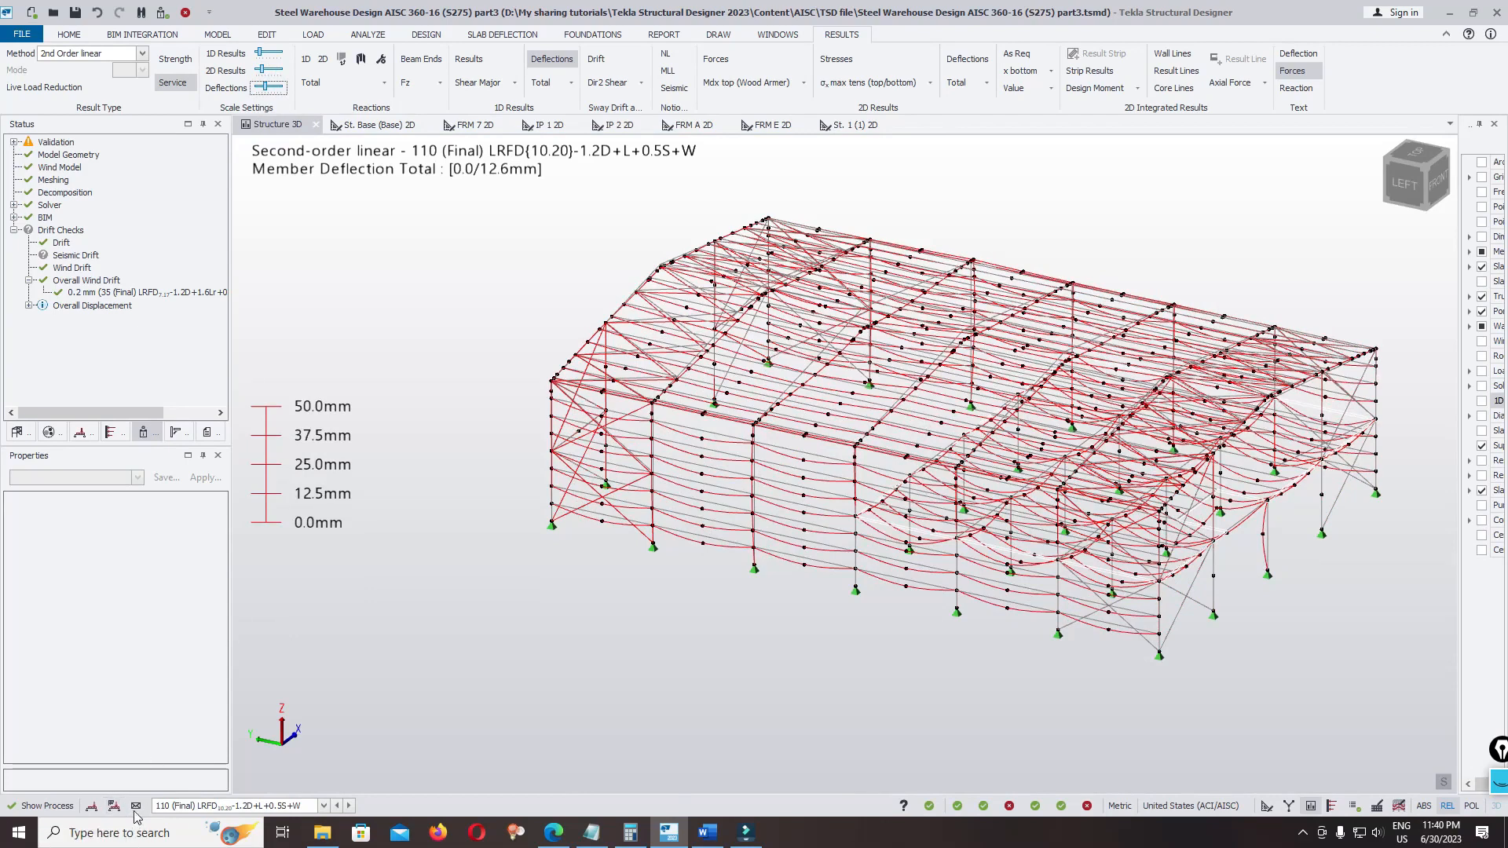
Show the deflections for combination 61 (Final) LRFD 8.19-1.2D+1.6S+0.5W and exaggerate the deflection scale further
left_click(174, 806)
scroll(283, 707, "up", 10)
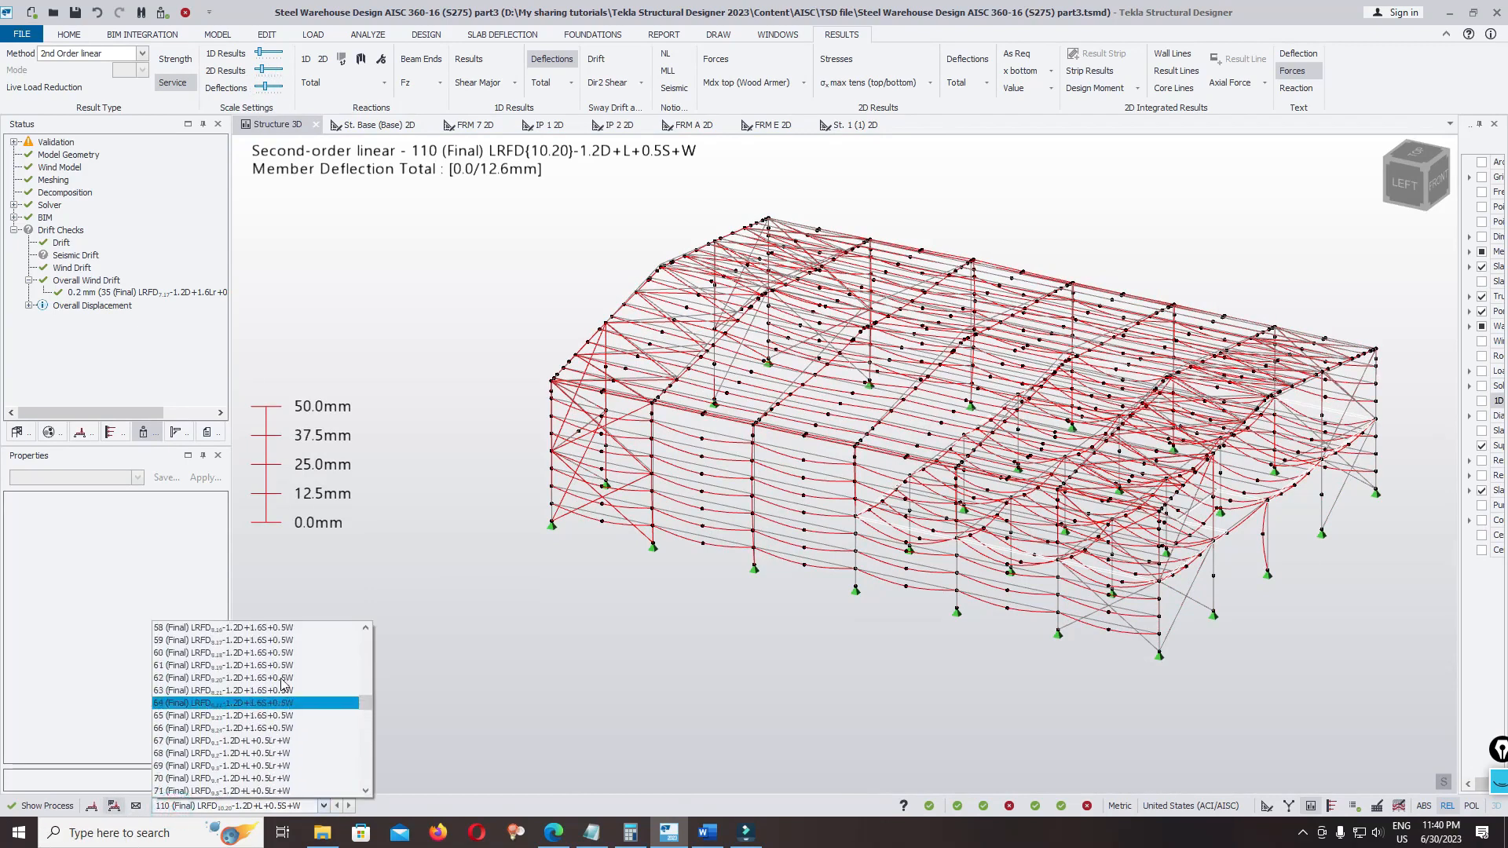
left_click(279, 665)
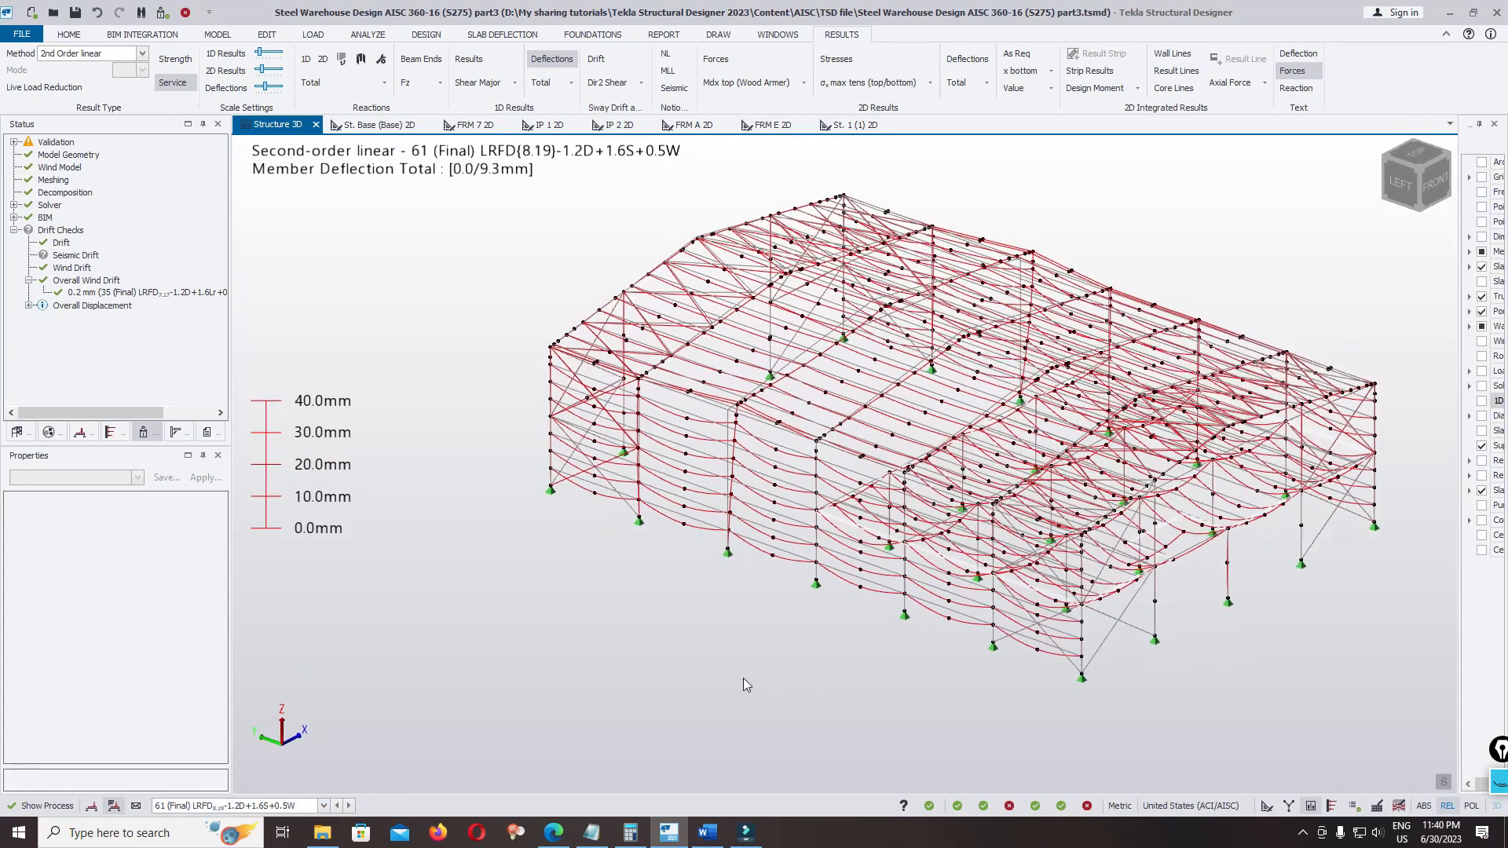
scroll(446, 488, "down", 2)
right_click_drag(553, 519, 563, 553)
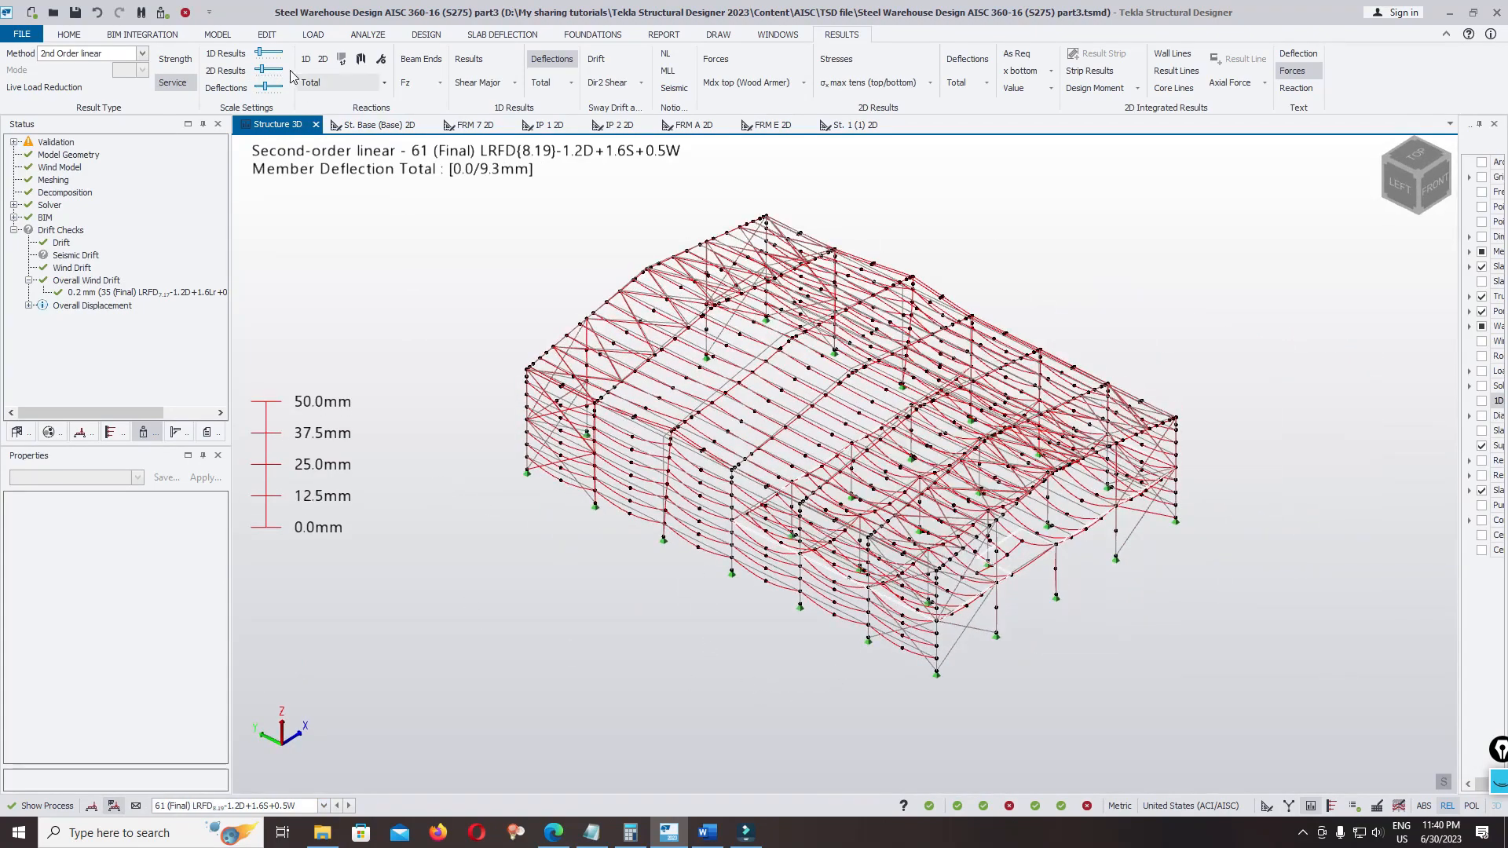
mouse_move(265, 87)
left_mouse_down()
mouse_move(292, 100)
mouse_move(256, 102)
mouse_move(274, 107)
left_mouse_up()
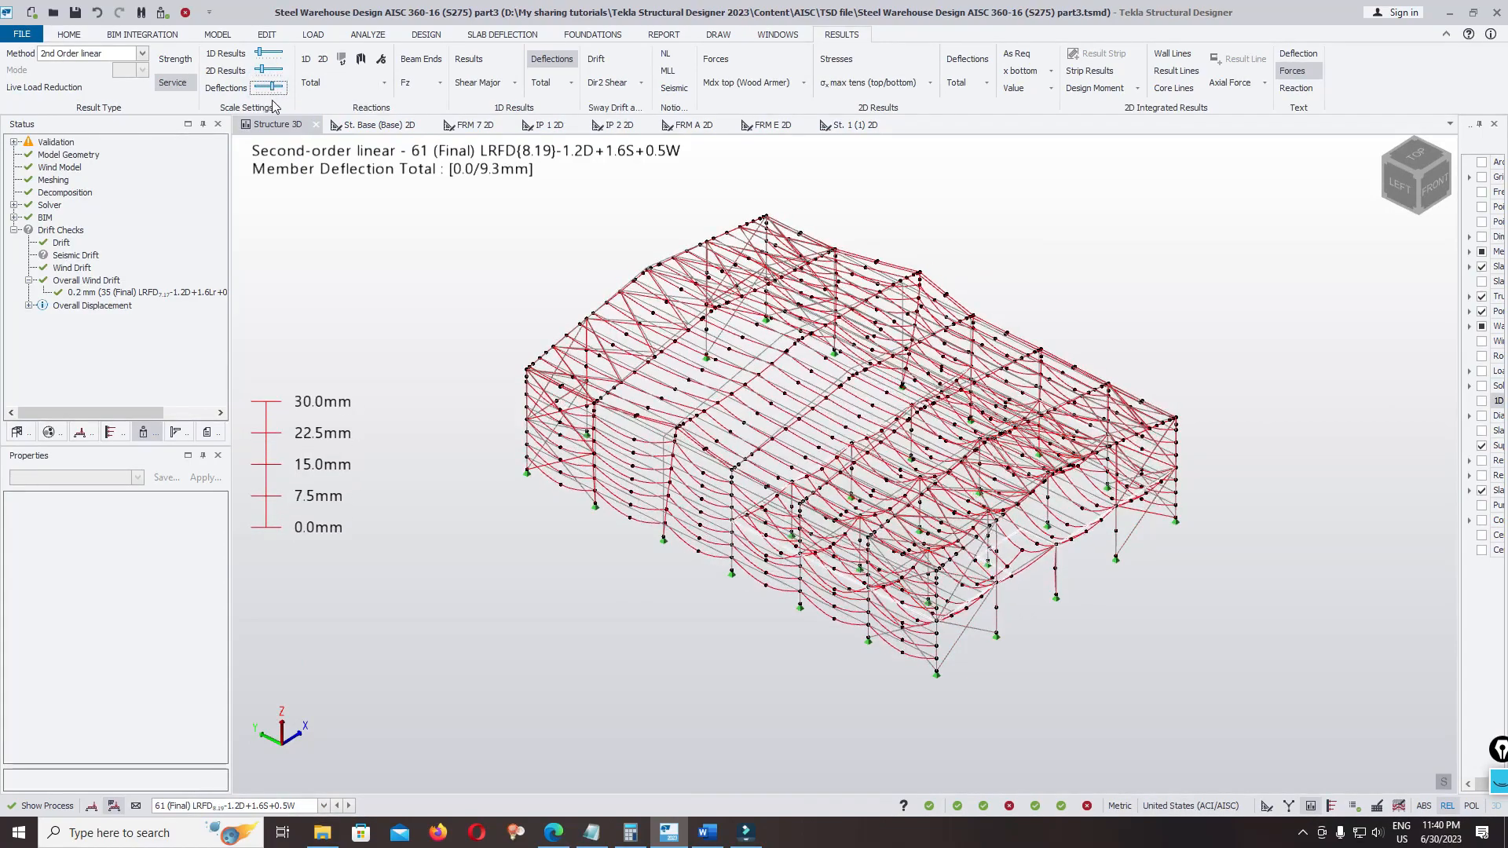
Animate the deflected shape of the structure, watch the movement, and end the animation
right_click(389, 229)
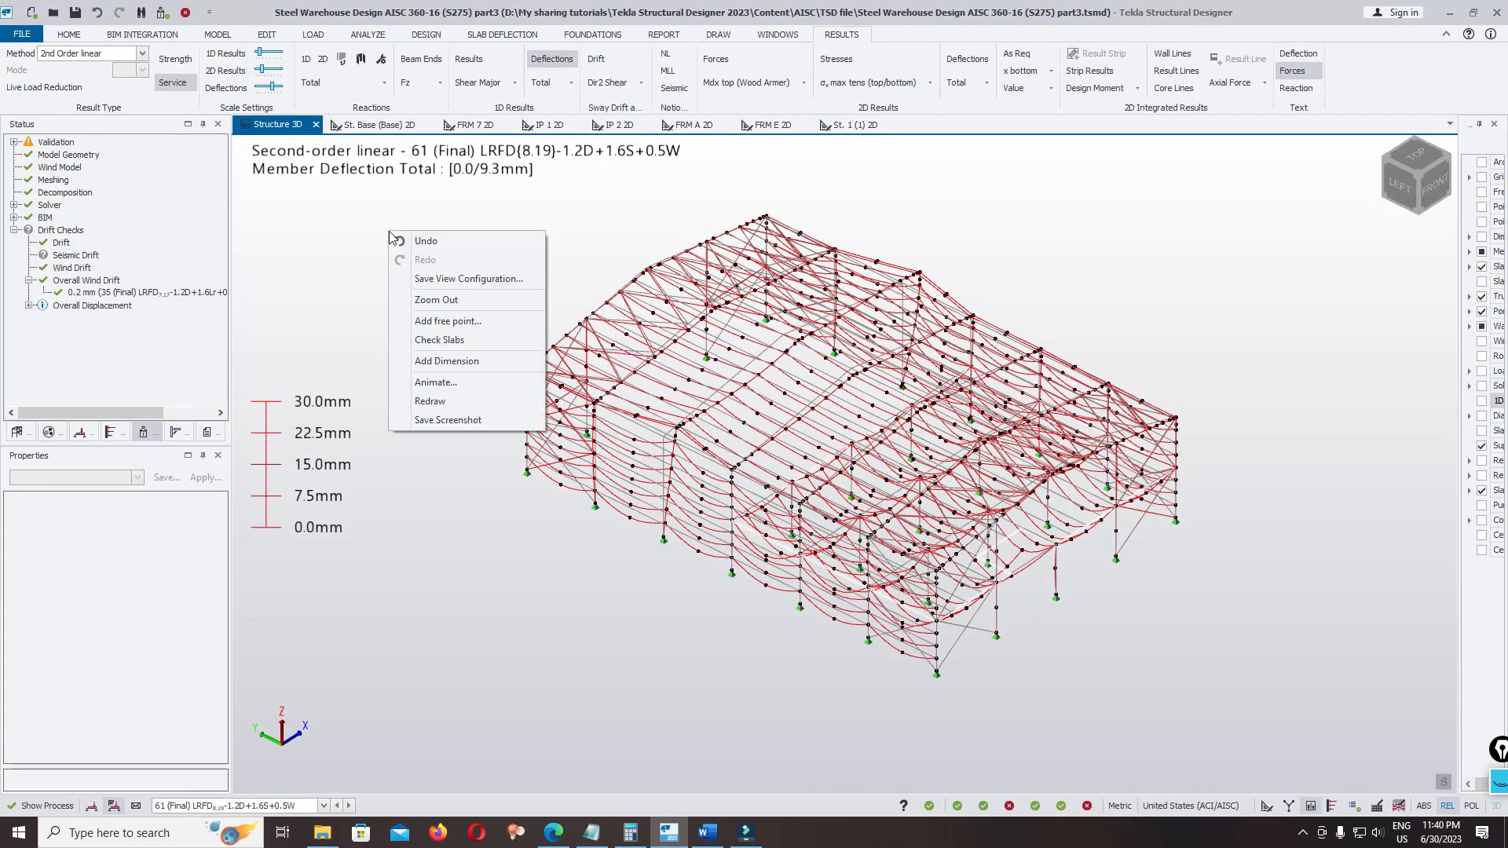
left_click(461, 379)
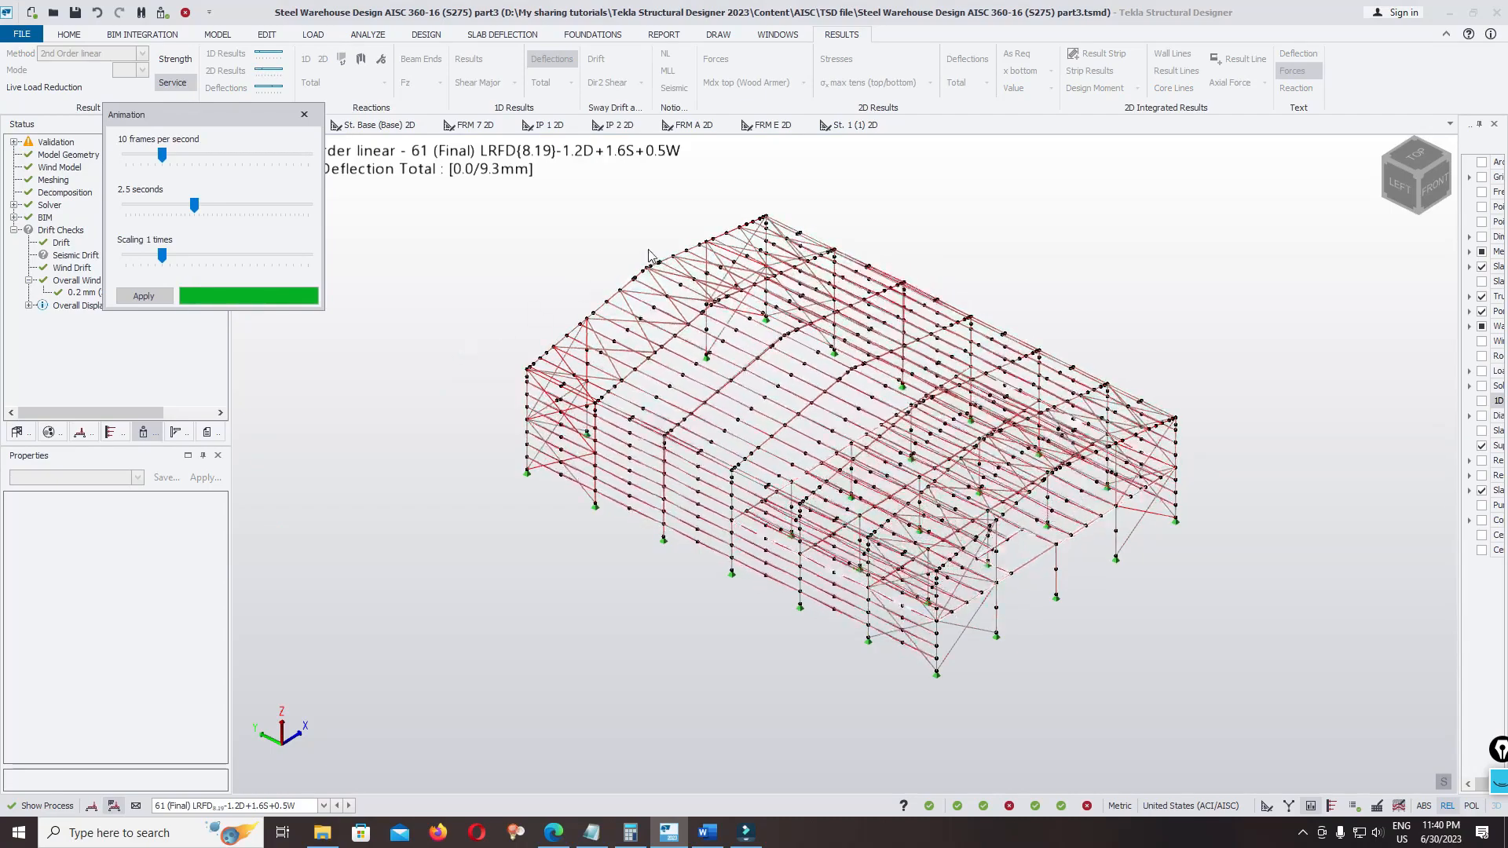
left_click(304, 114)
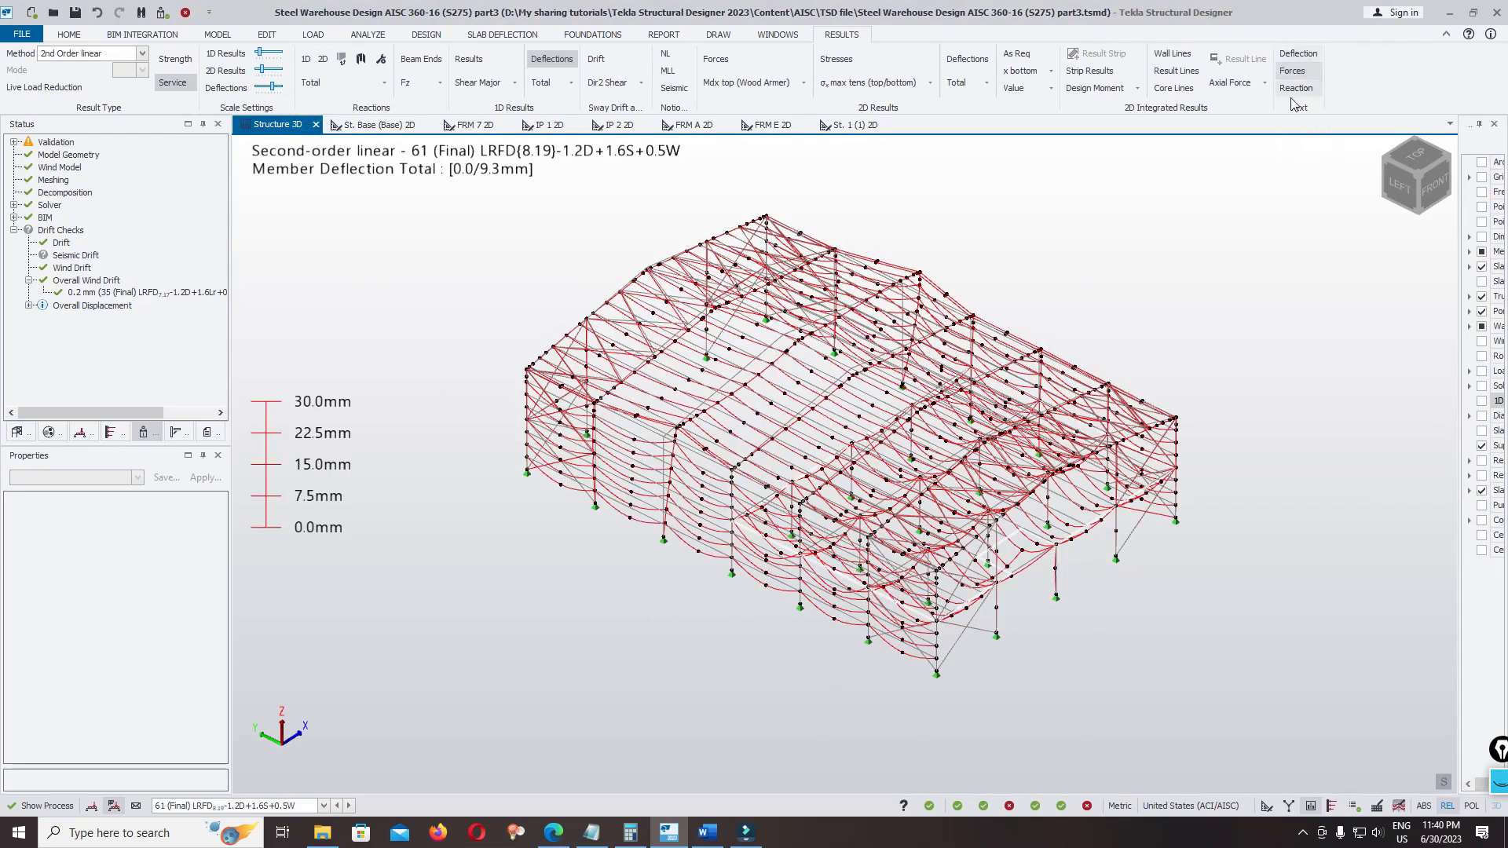
Show the deflection values on the members and examine them along the roof rafters, purlins and mezzanine floor
left_click(1298, 55)
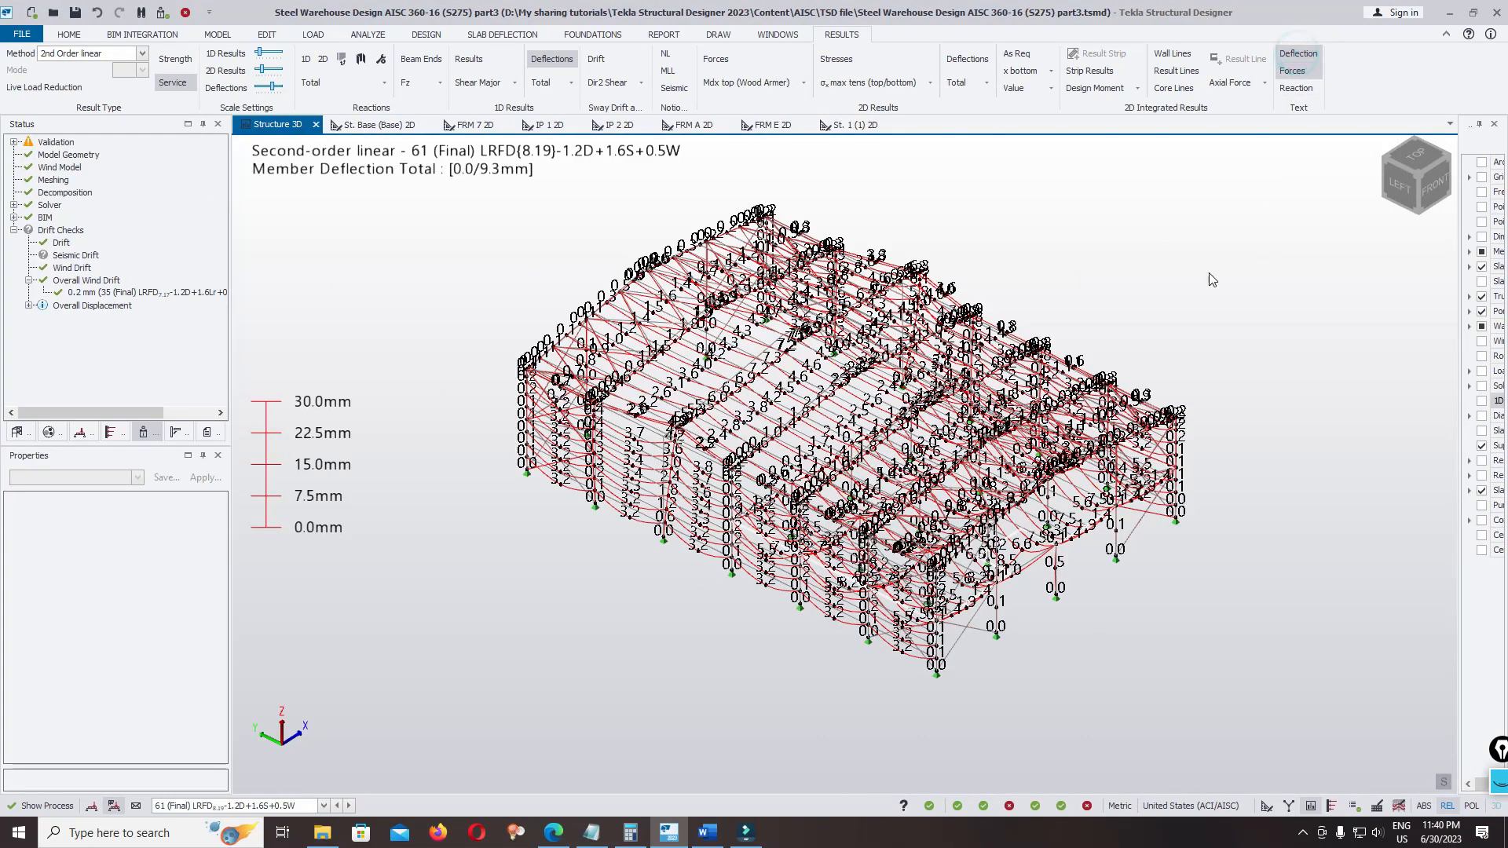
scroll(777, 438, "up", 6)
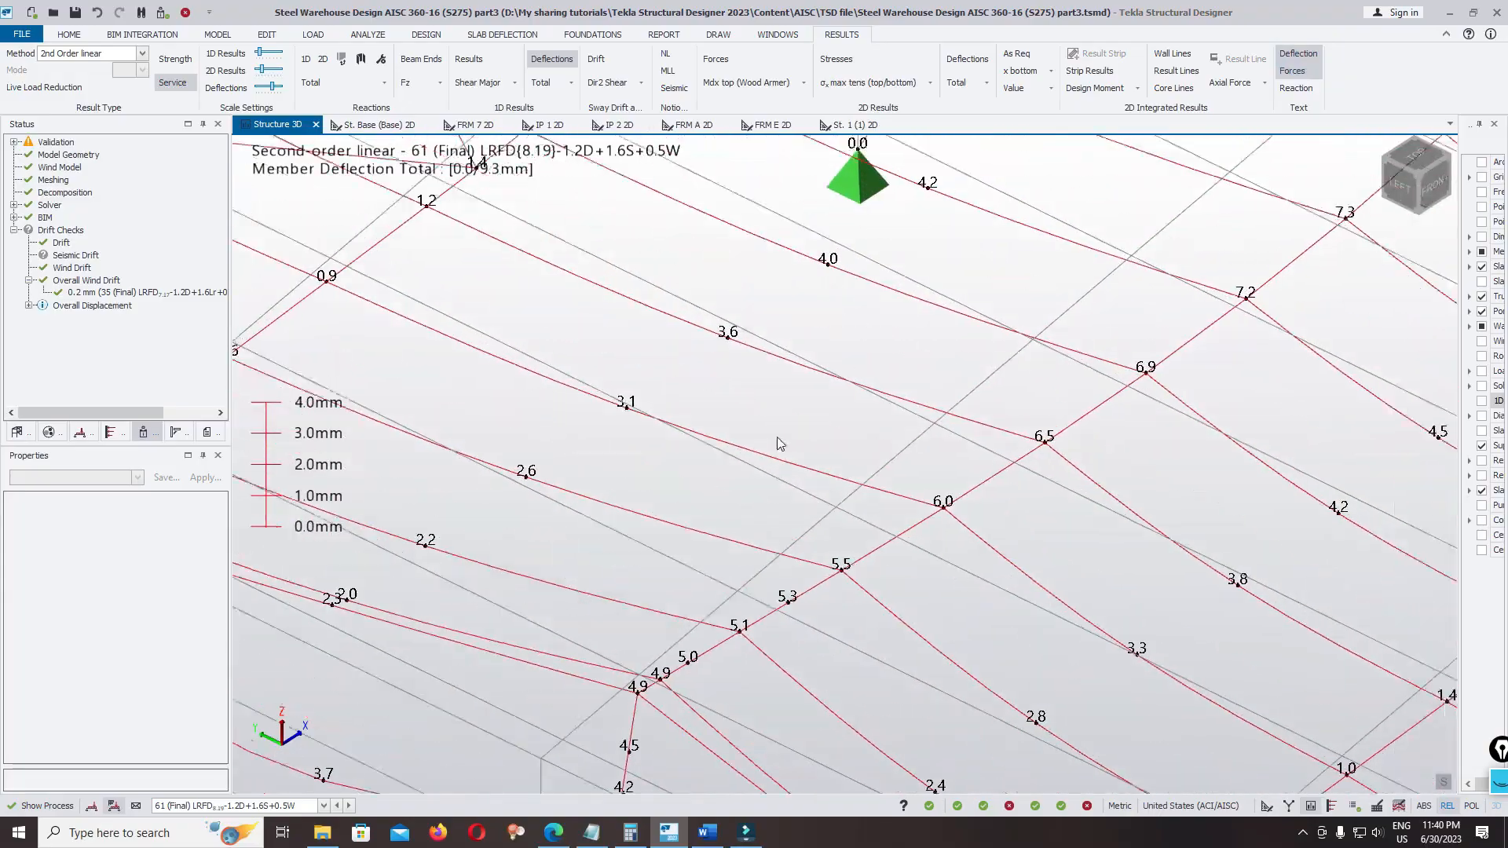
scroll(754, 447, "down", 5)
scroll(846, 334, "up", 10)
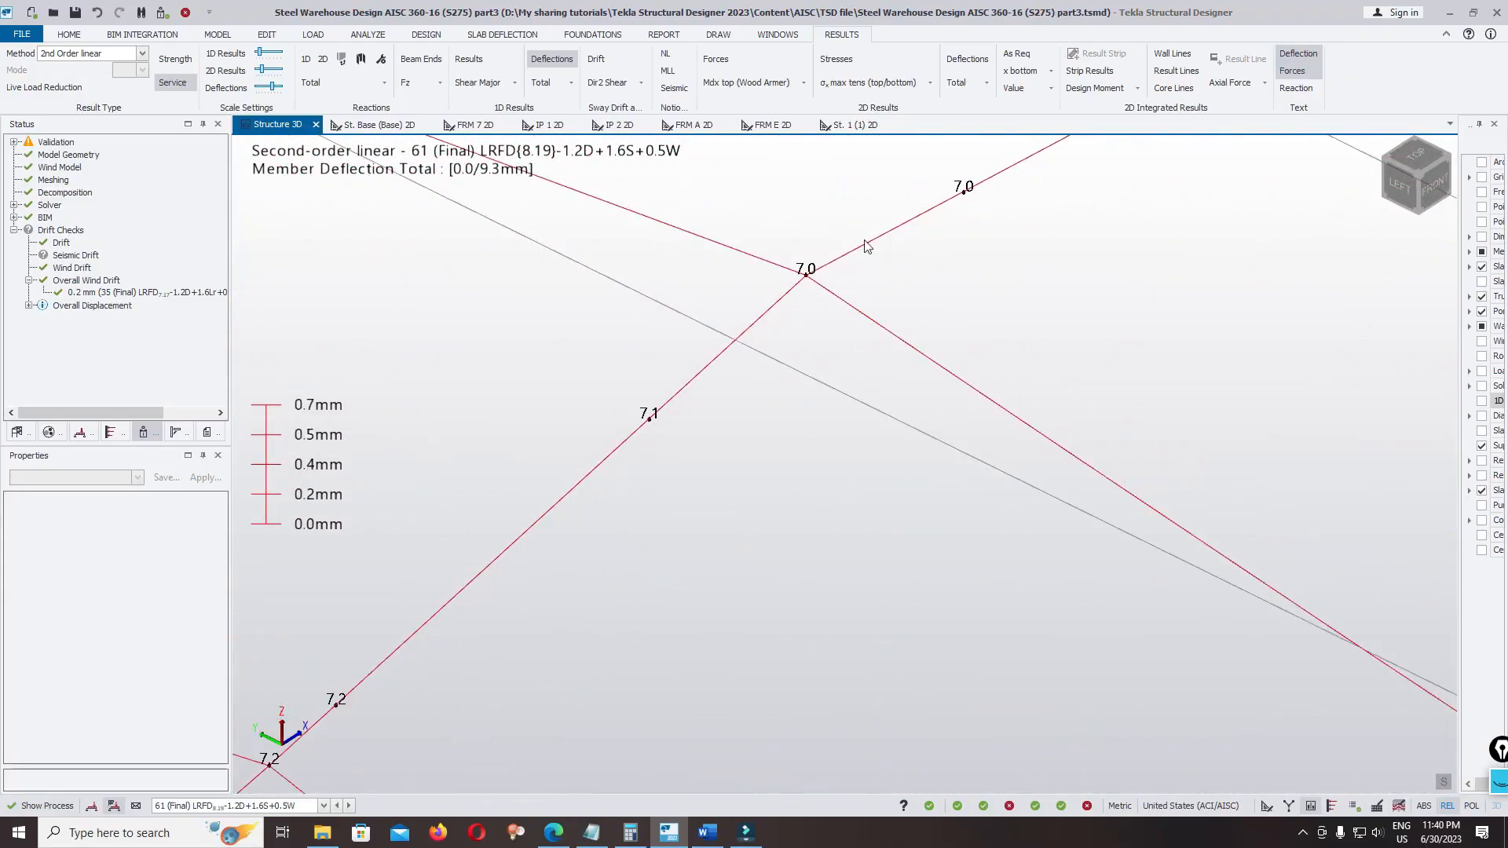
scroll(866, 349, "down", 6)
scroll(887, 487, "up", 4)
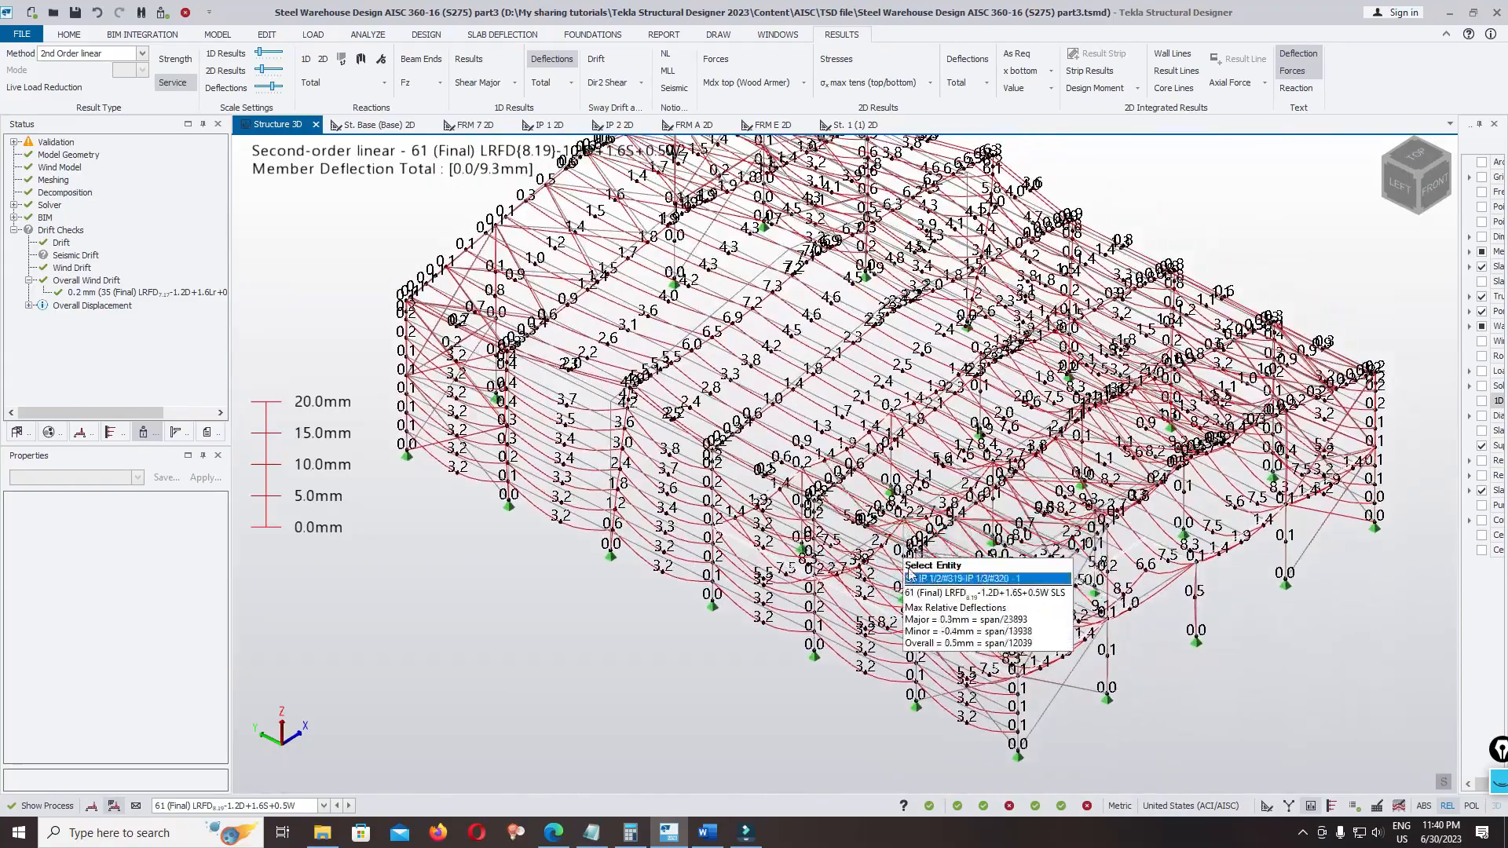
scroll(1178, 668, "down", 5)
scroll(1004, 597, "up", 2)
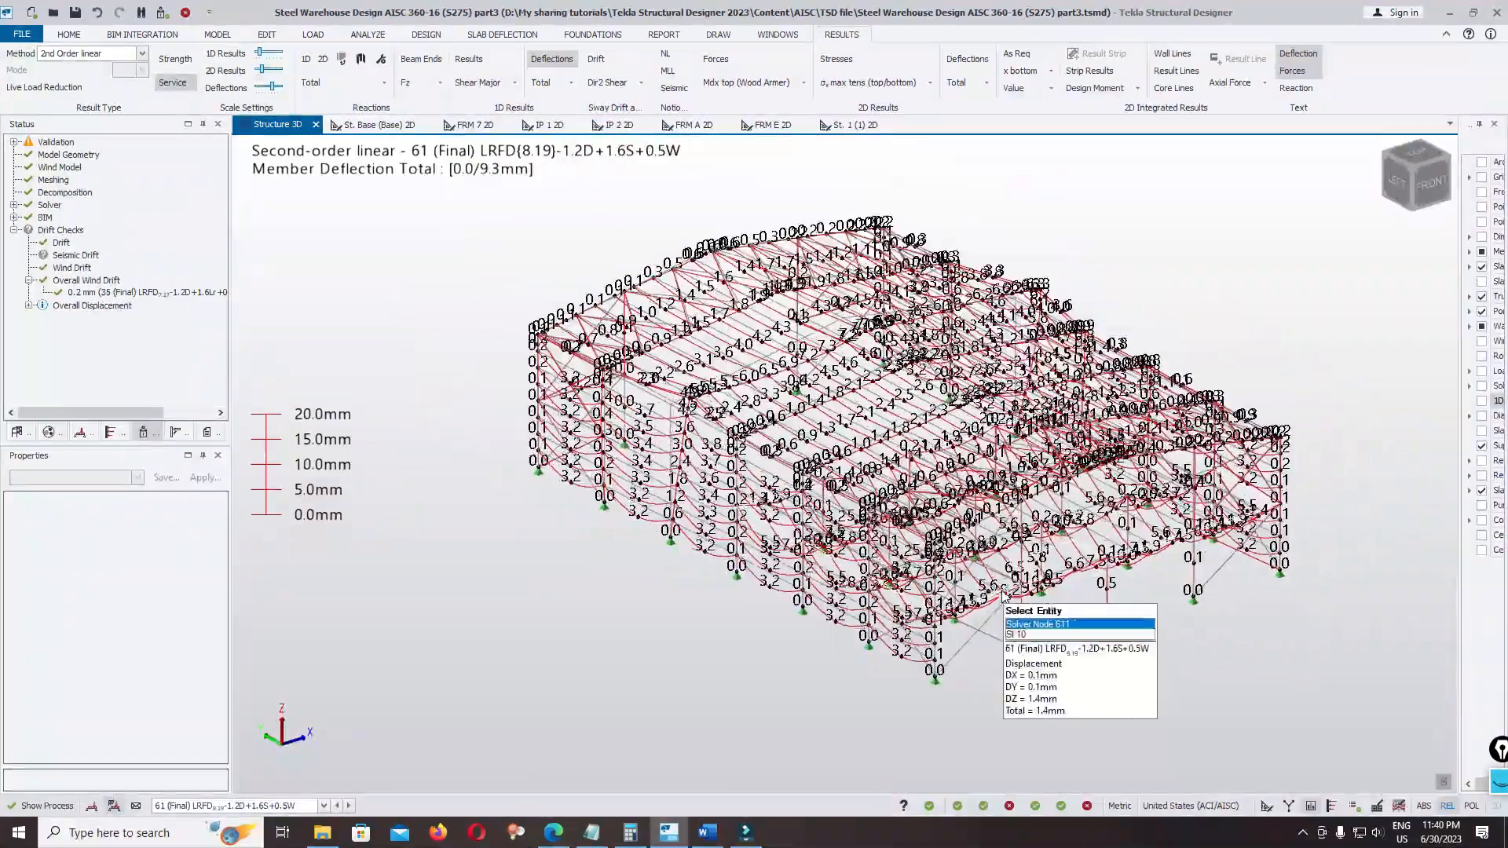
Hide the force and deflection values and replace the deflections with the Moment Major diagrams for combination 61
left_click(1306, 68)
left_click(1307, 58)
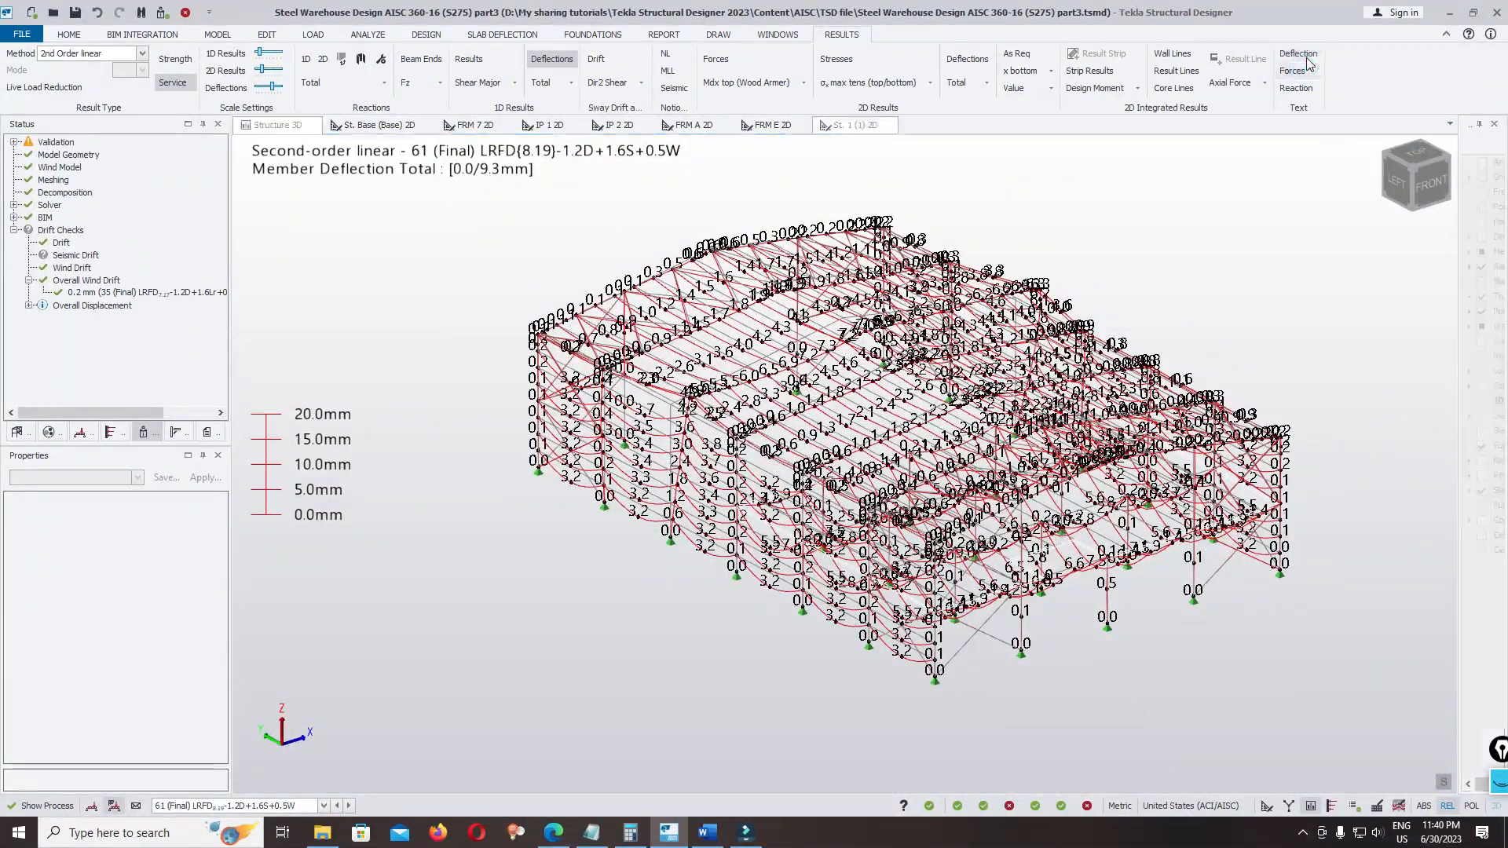
left_click(118, 806)
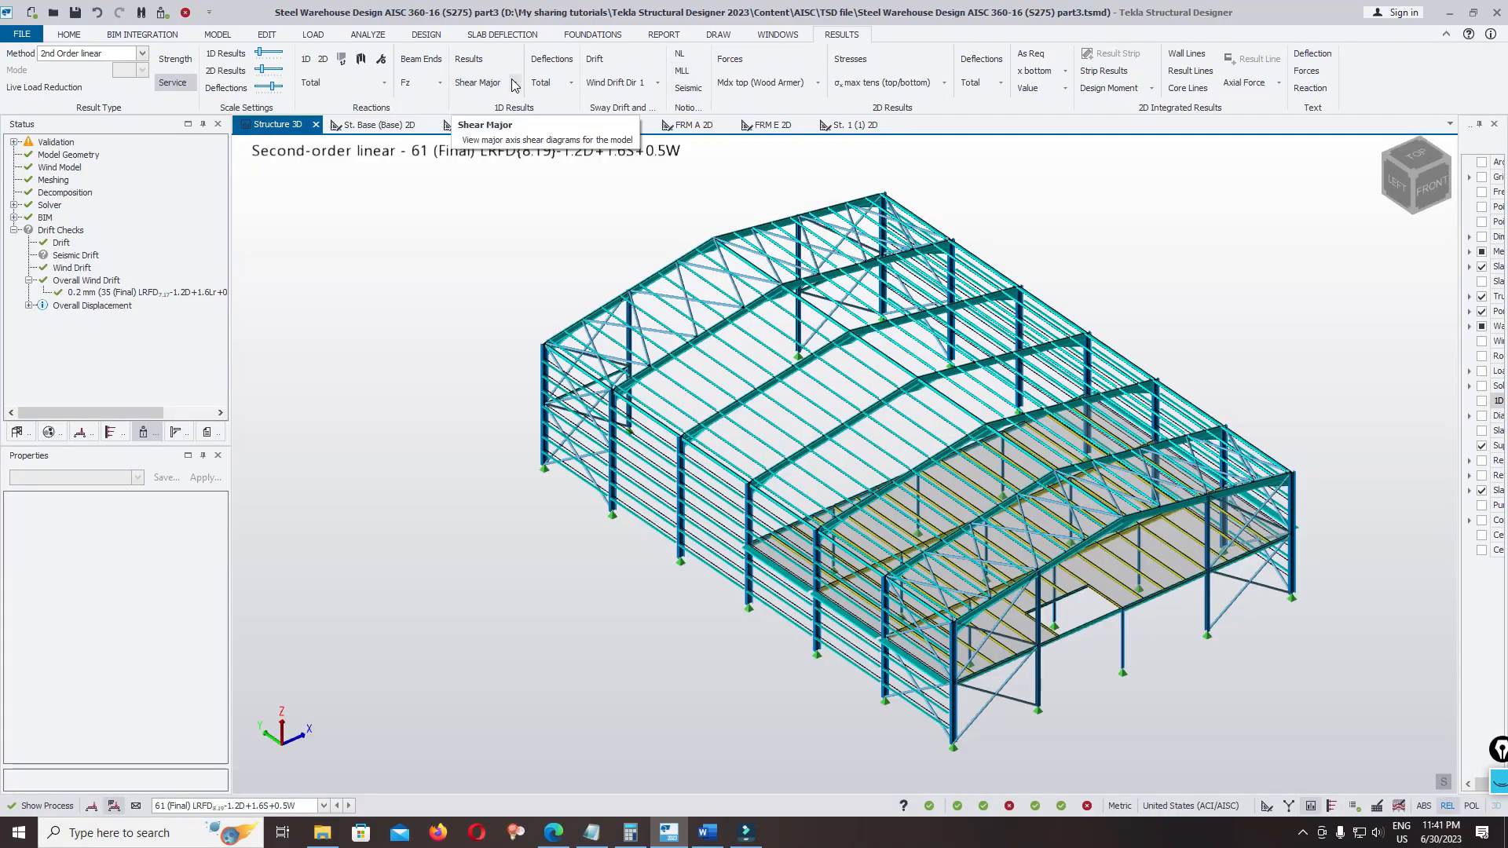
left_click(514, 82)
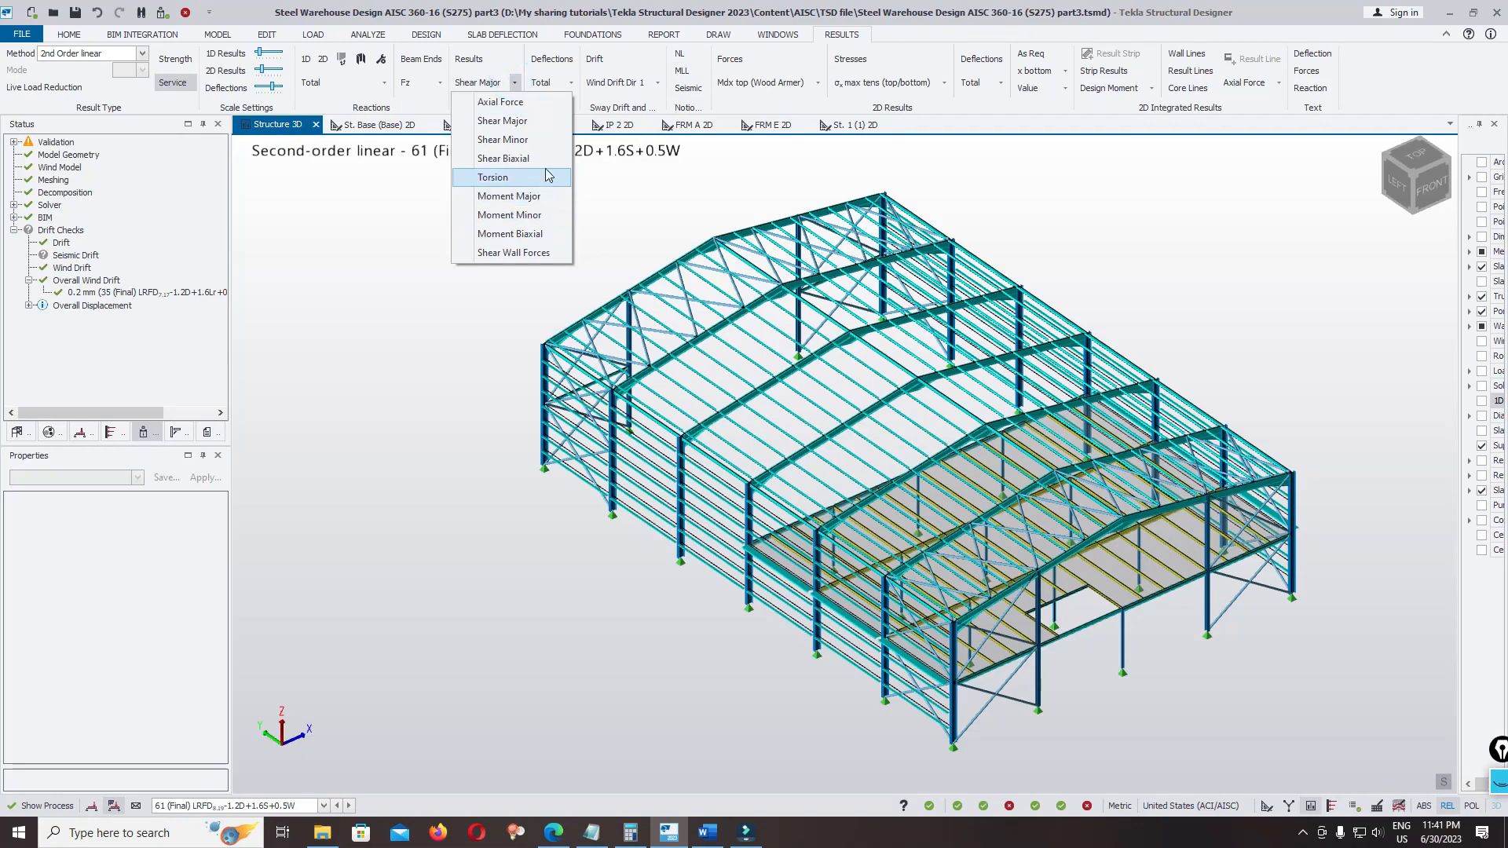
left_click(539, 197)
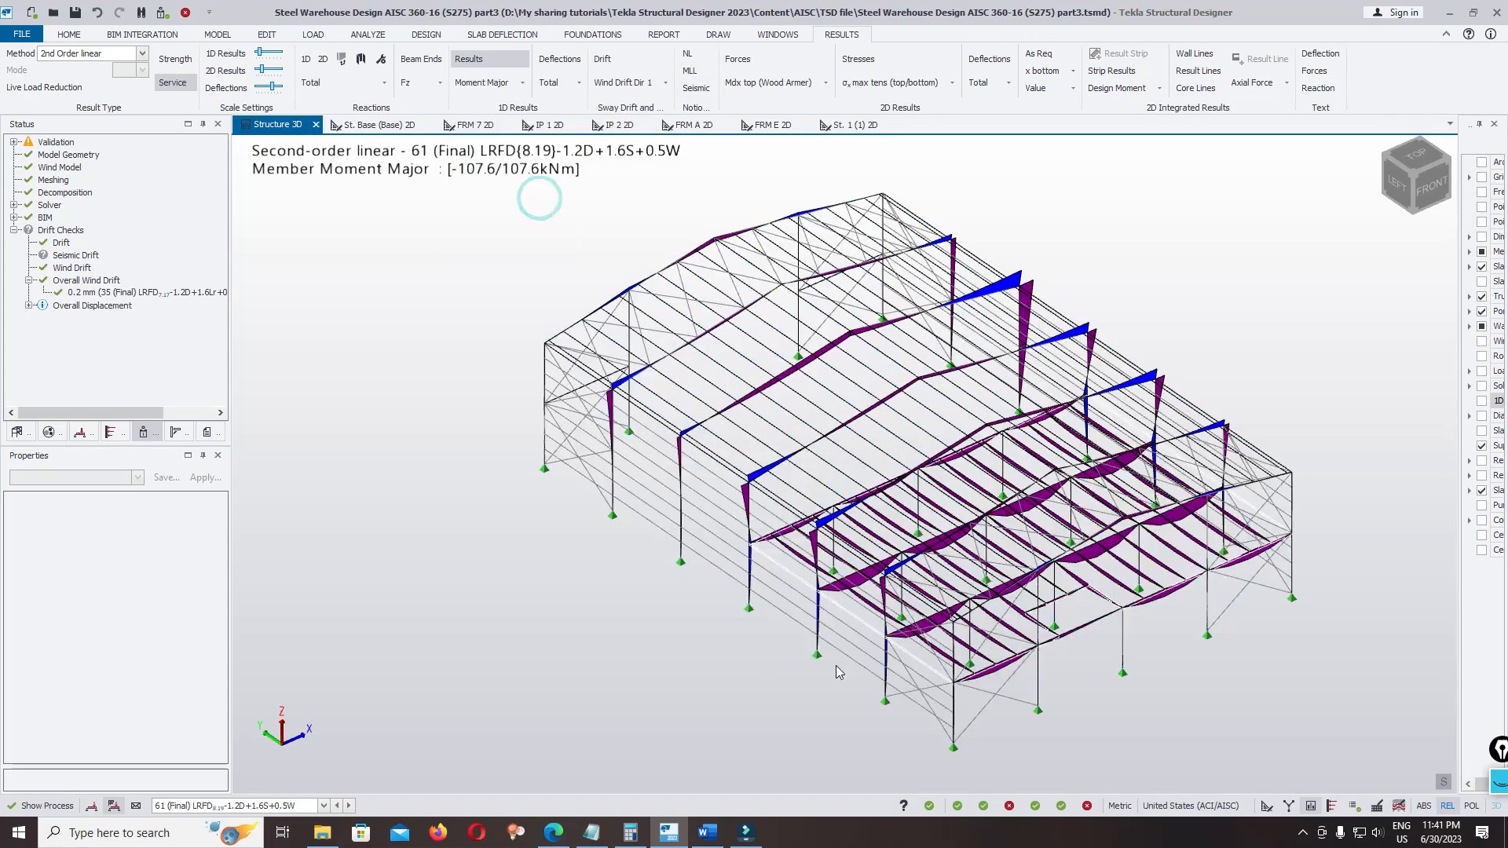
scroll(842, 675, "up", 2)
scroll(878, 552, "down", 3)
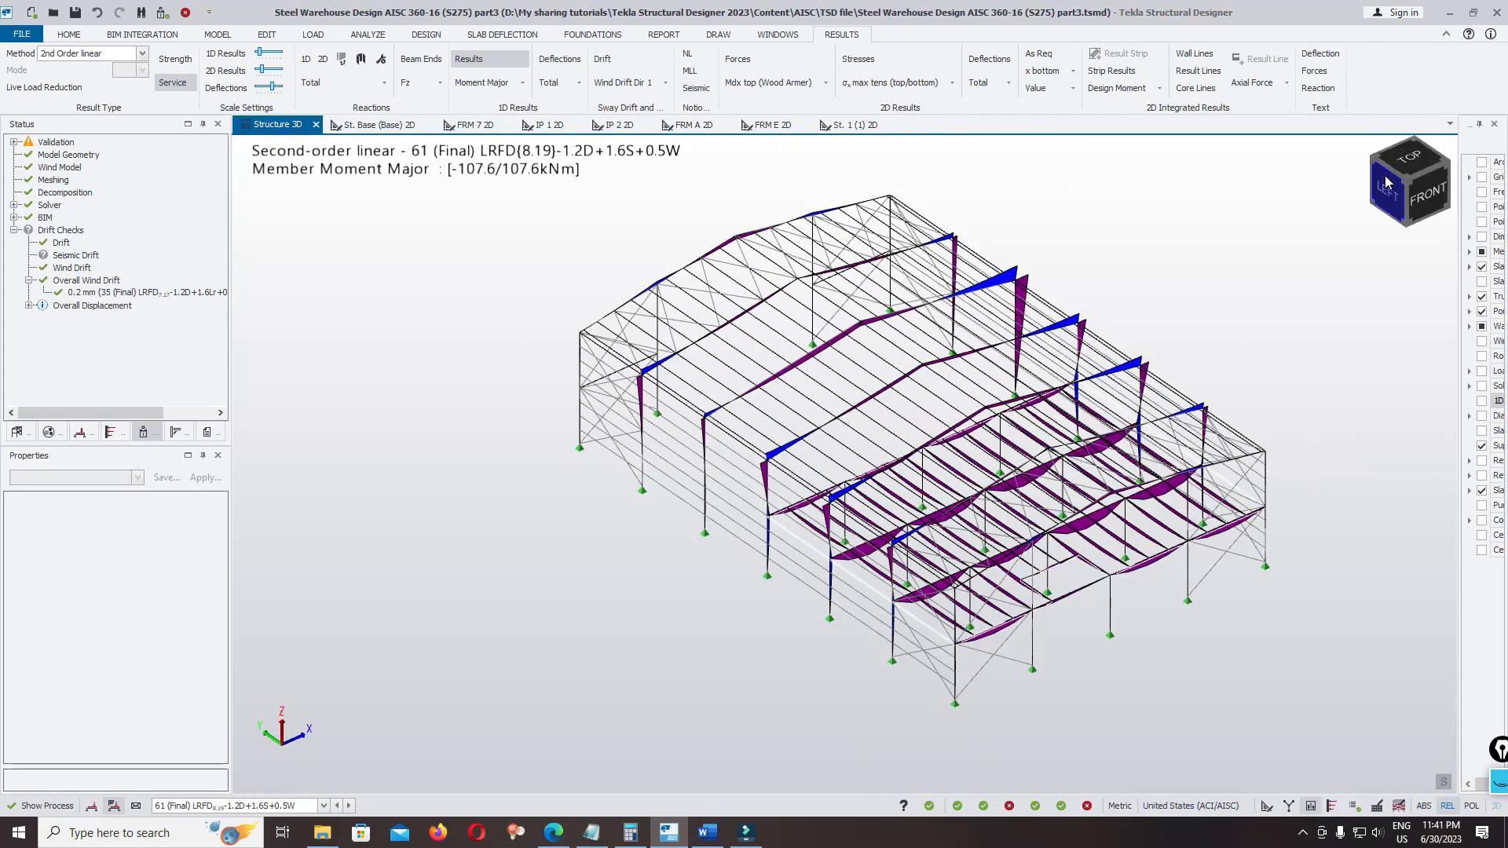
Switch the Moment Major diagrams to 1 Envelope and base the results on strength factors
left_click(262, 805)
left_click(138, 806)
left_click(175, 807)
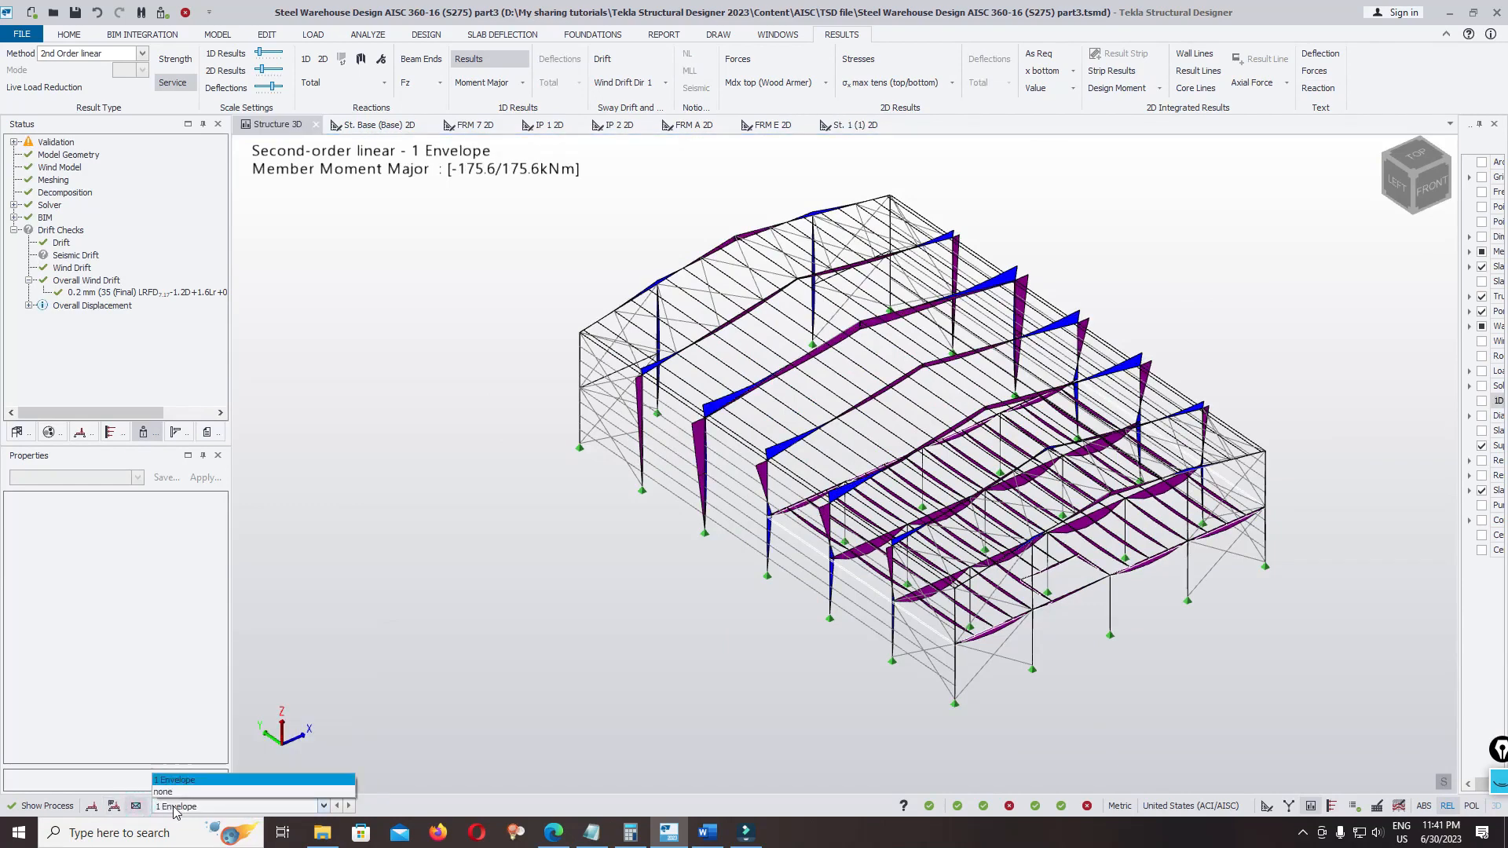
left_click(364, 615)
left_click(174, 60)
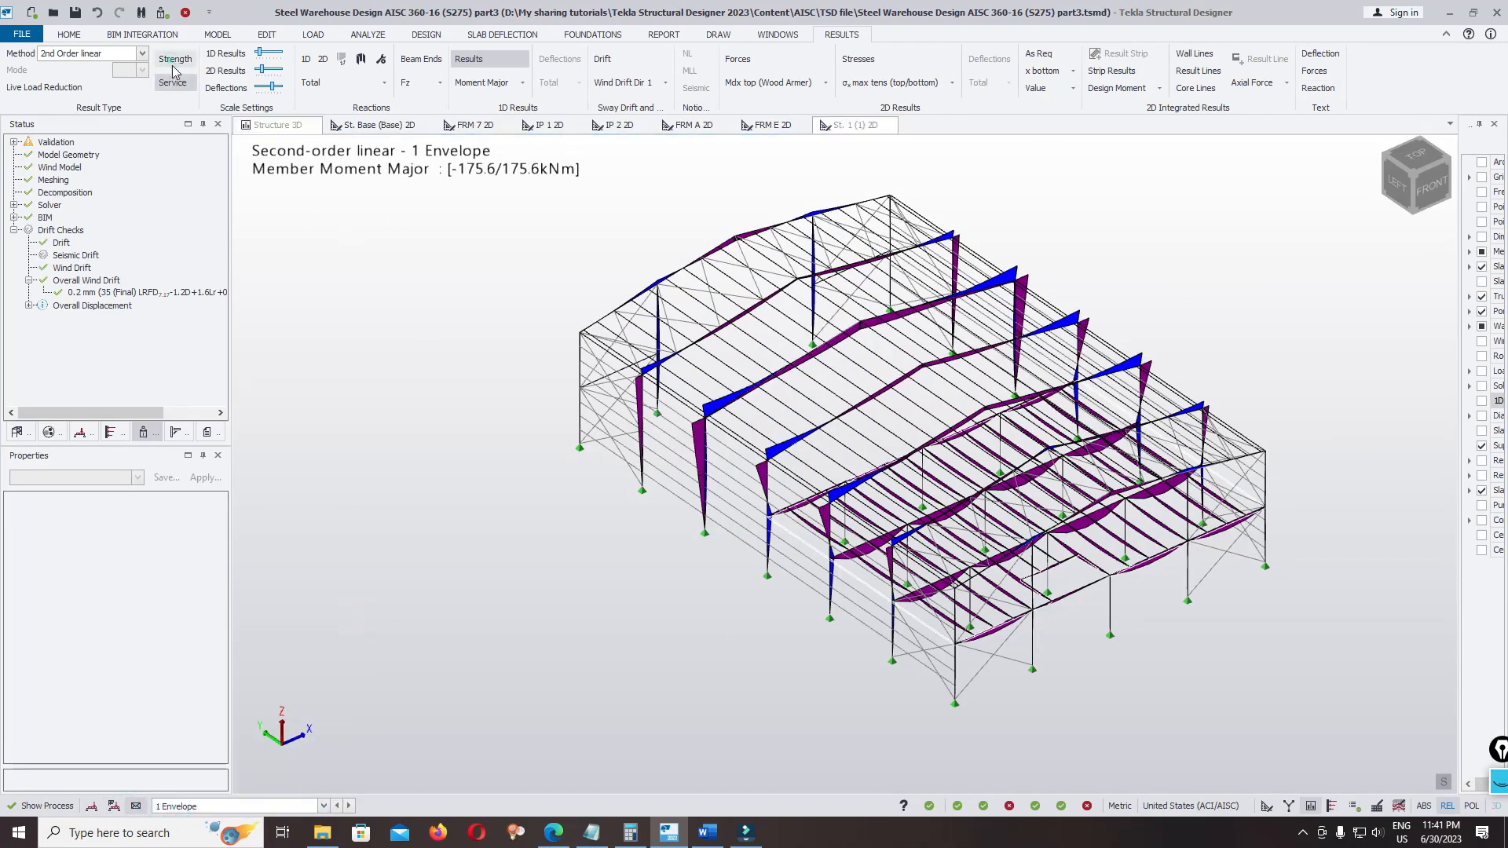
Show the member force values and examine the envelope major moments along the portal frames
left_click(1314, 72)
scroll(856, 353, "up", 4)
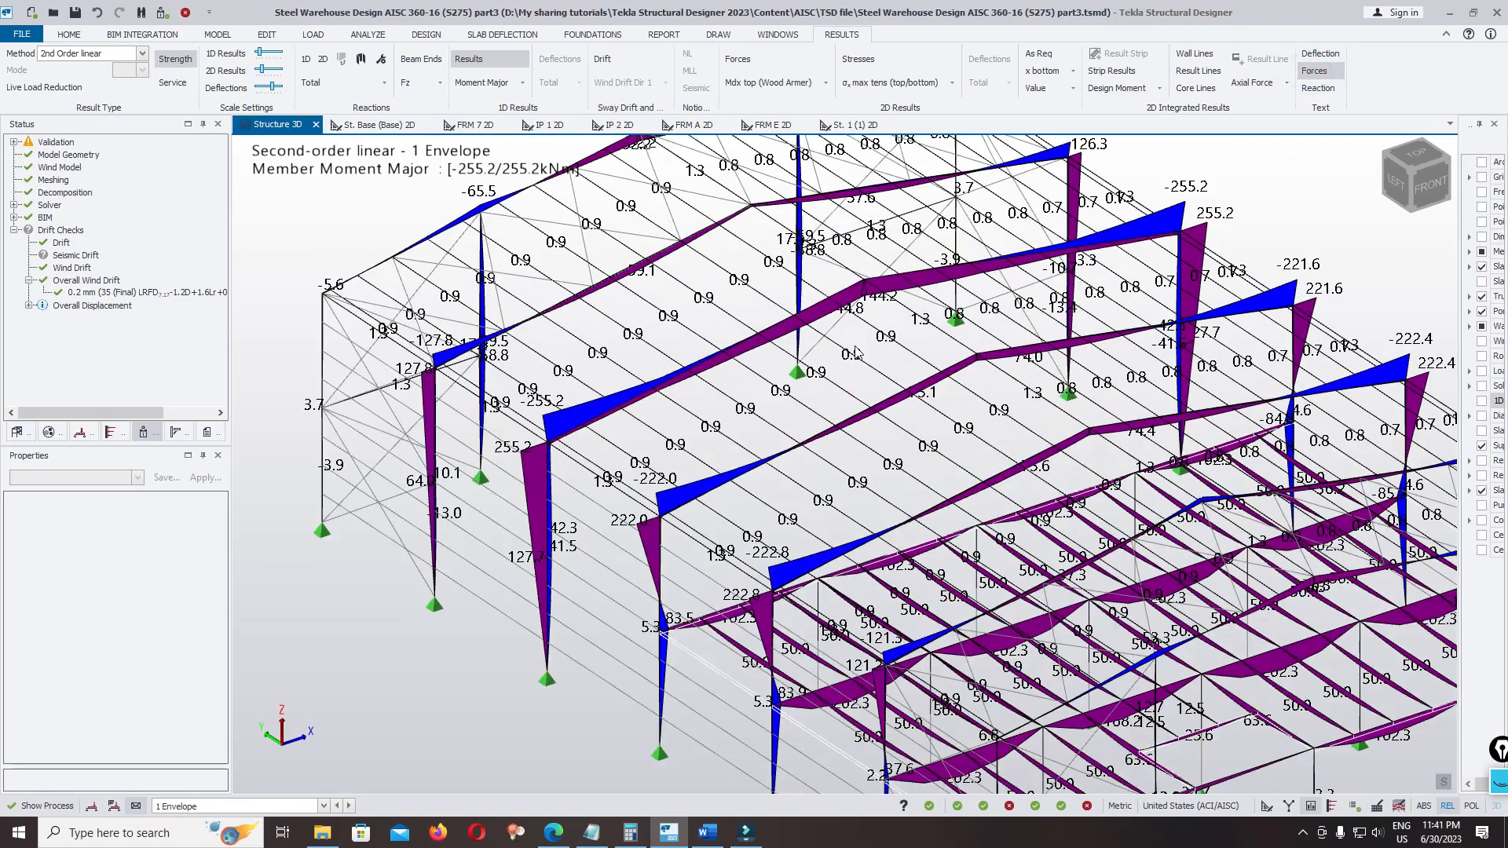
middle_click_drag(856, 354, 958, 308)
middle_click_drag(915, 473, 873, 498)
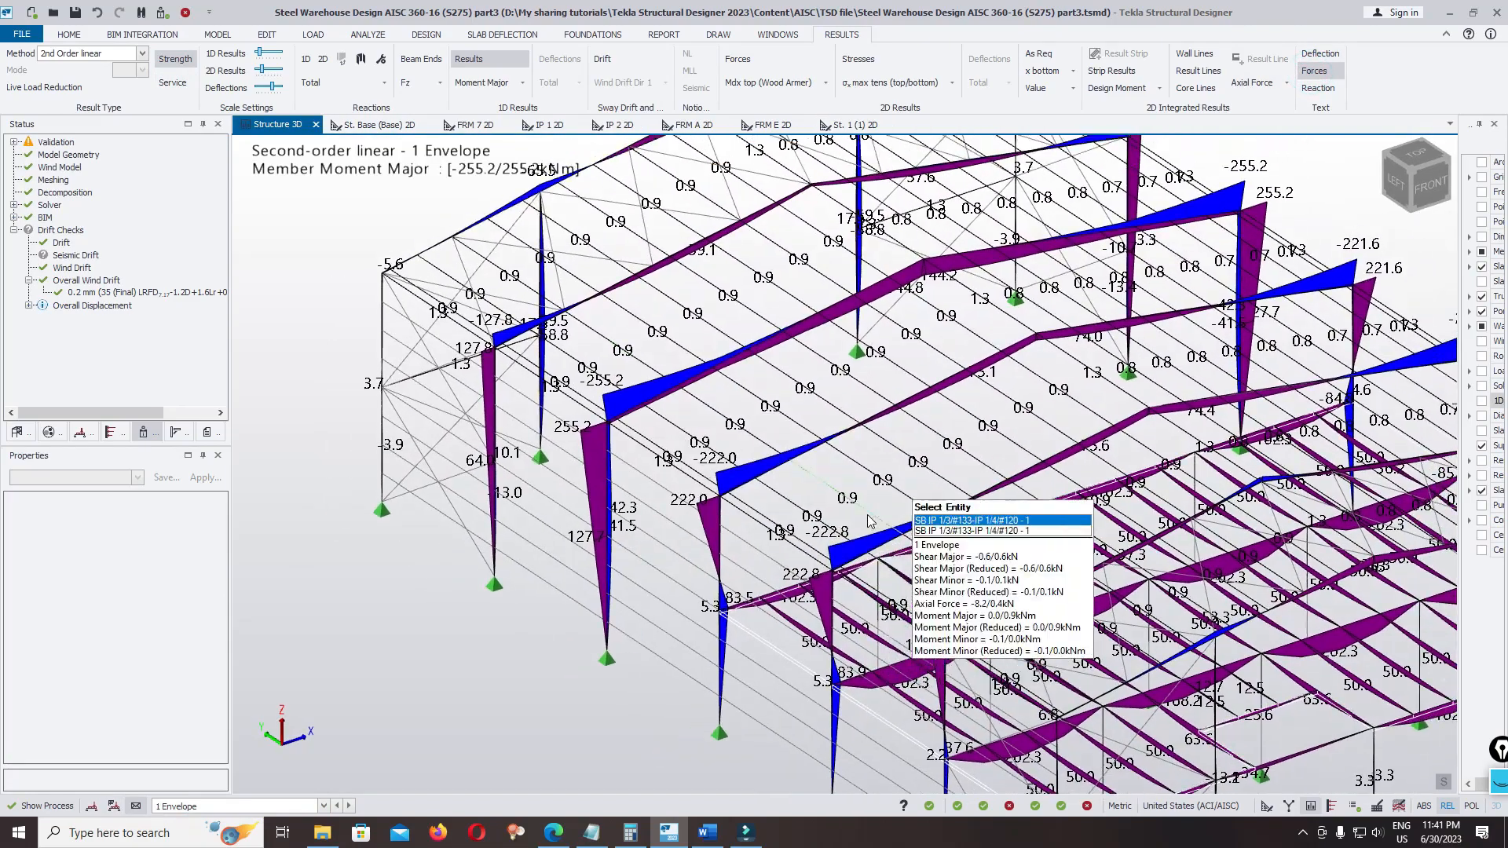
Open the load analysis view of rafter SB 2/A/5-3/C/5 and toggle its reduced results off and on again
left_click(663, 401)
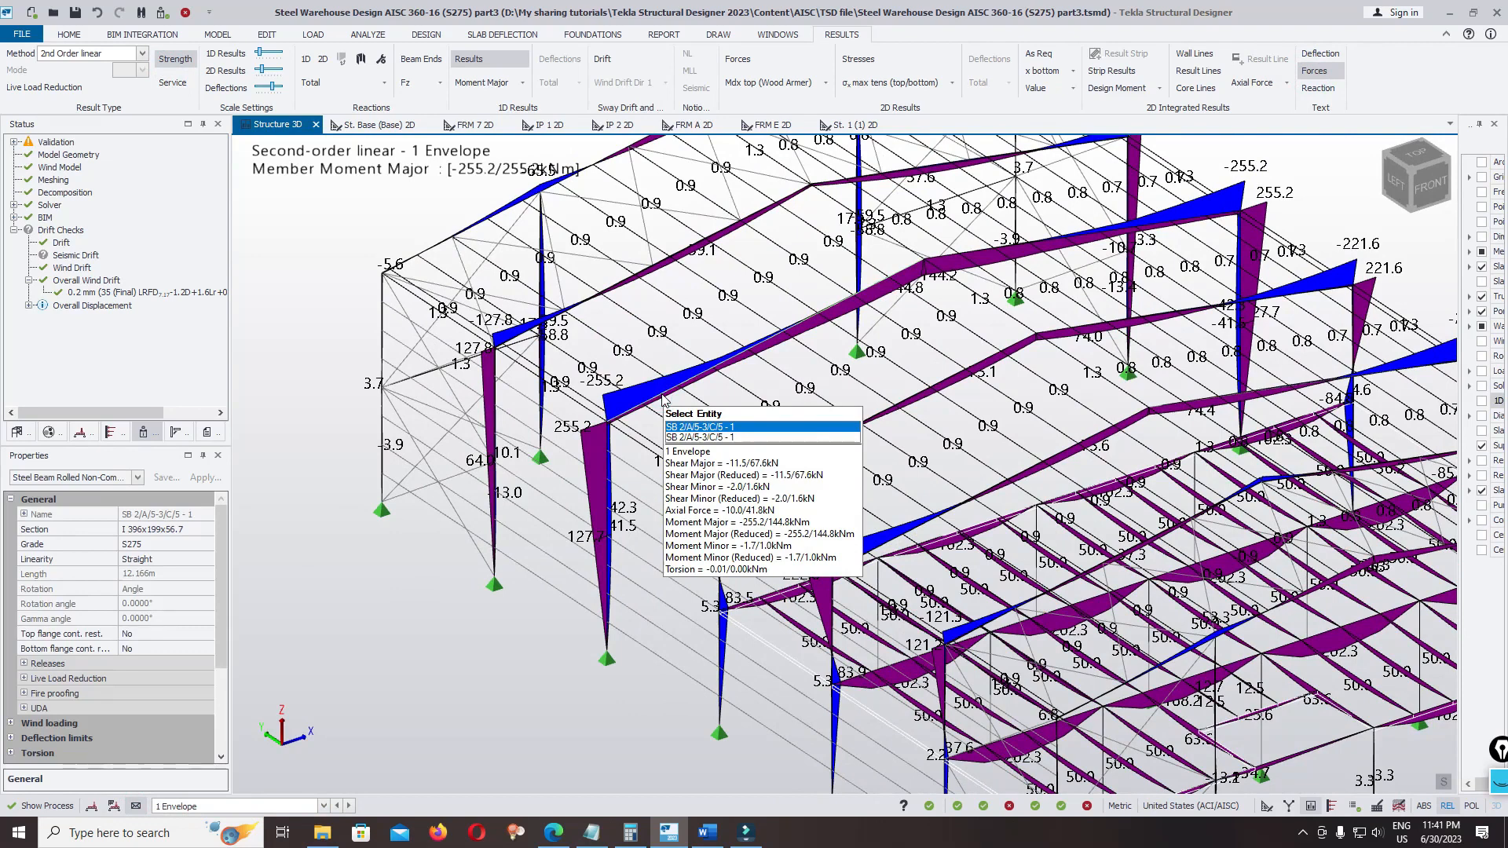
right_click(663, 402)
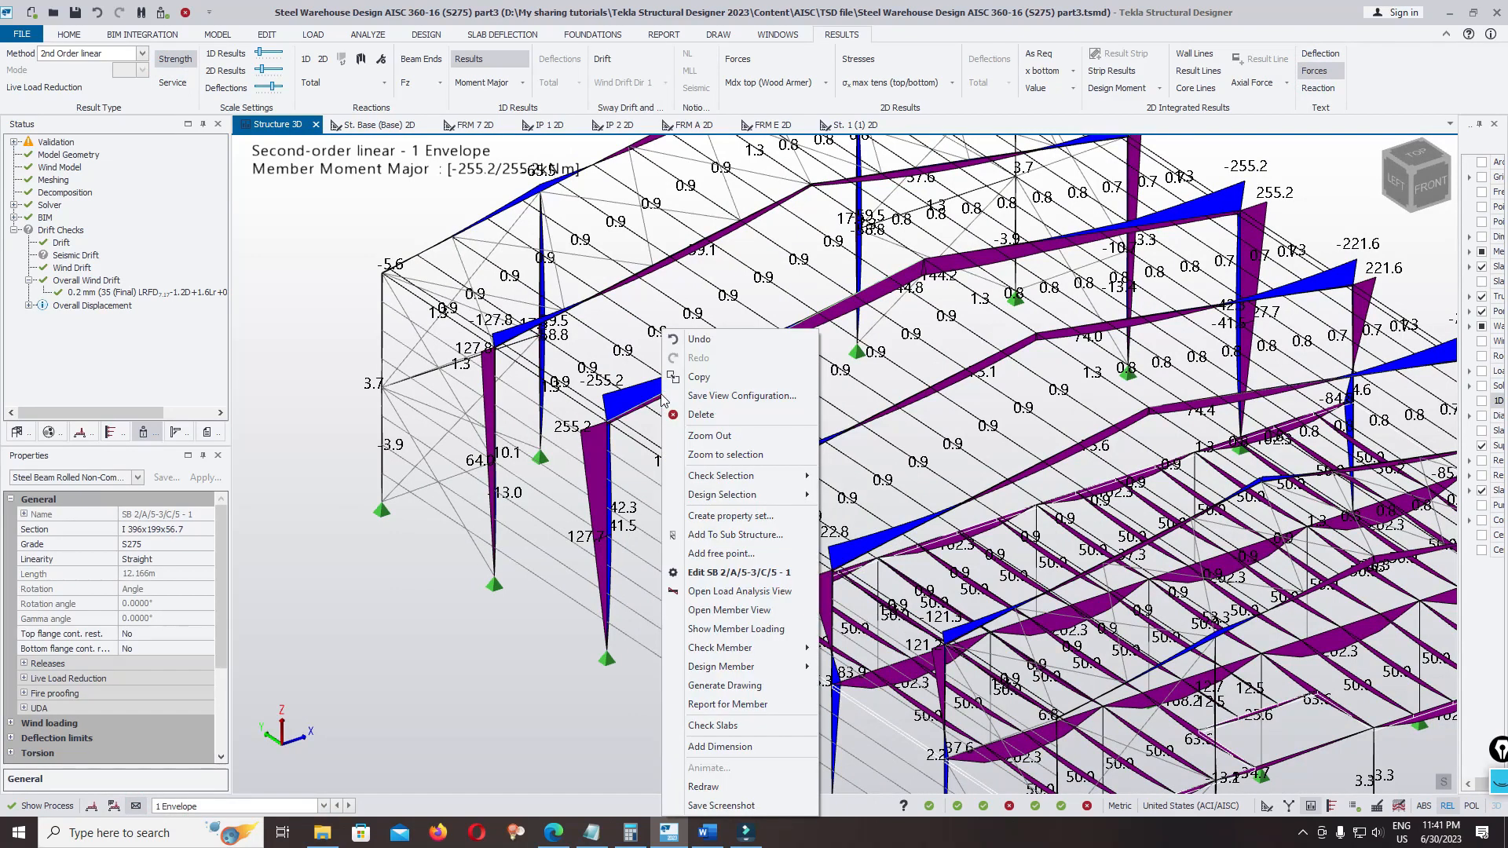
left_click(718, 595)
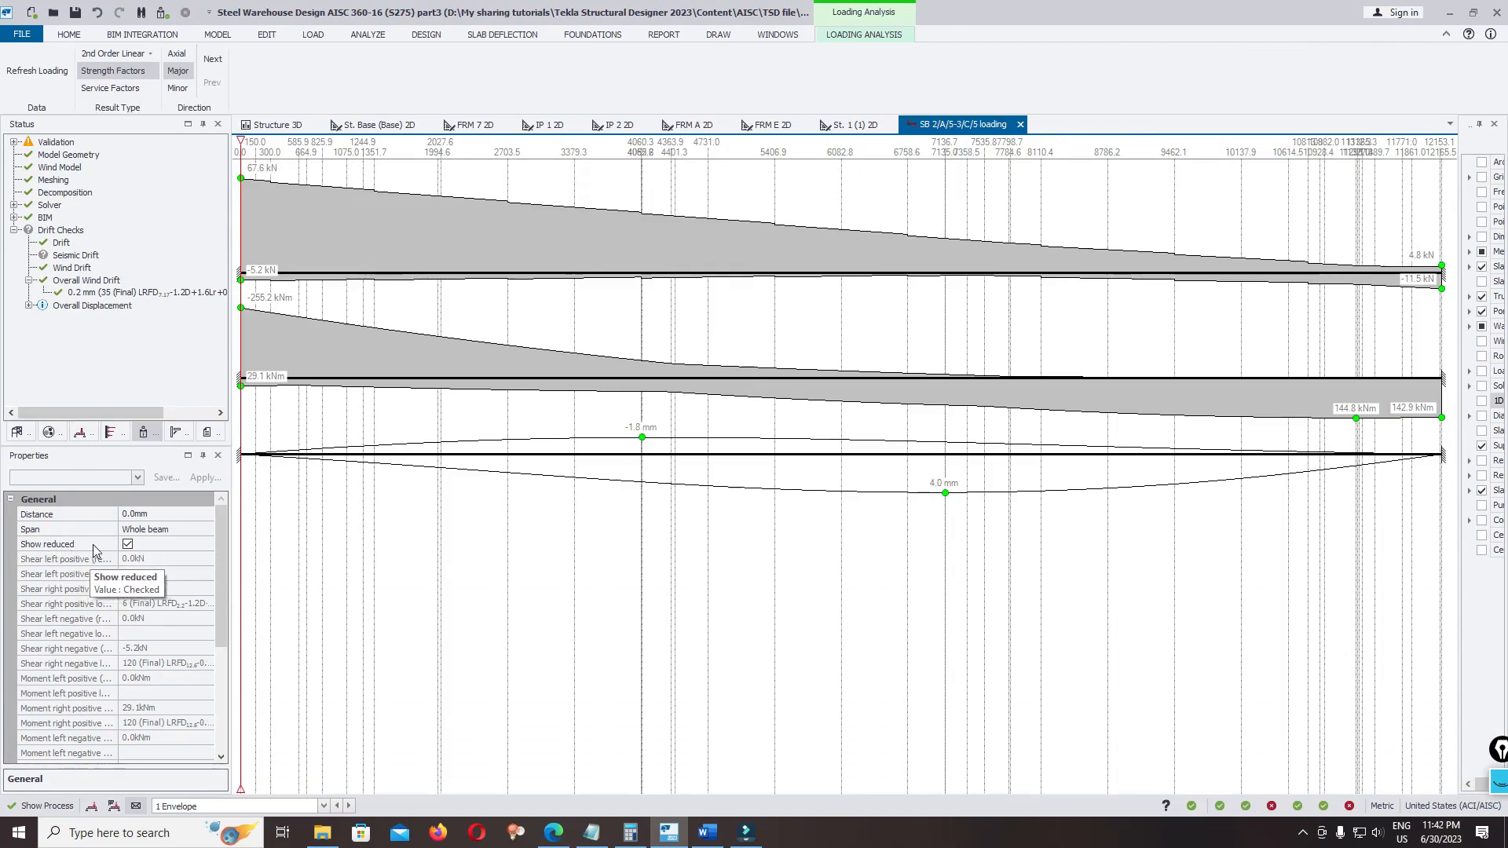
left_click(127, 544)
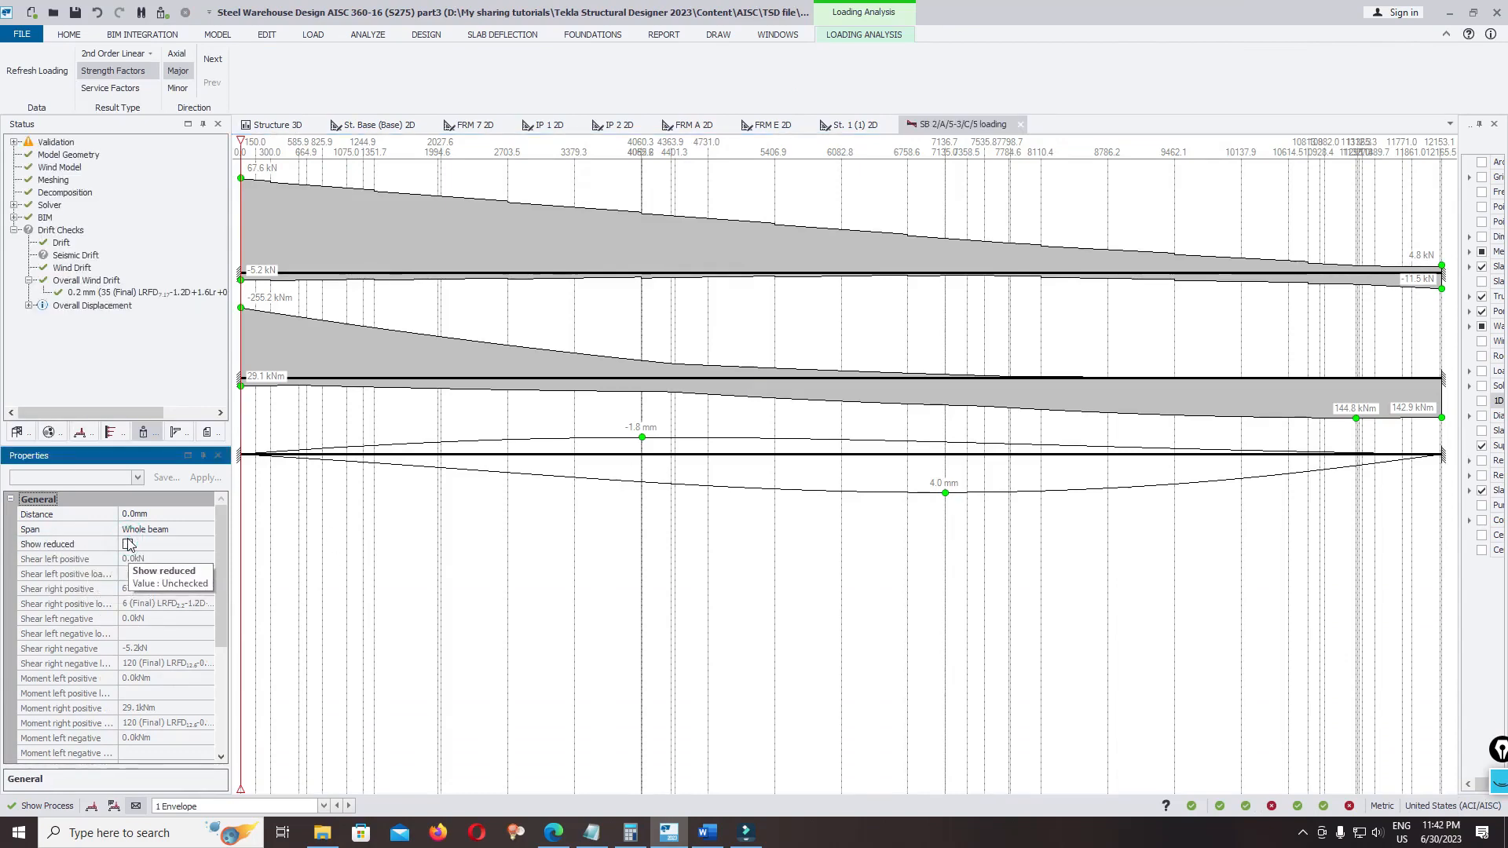
left_click(127, 544)
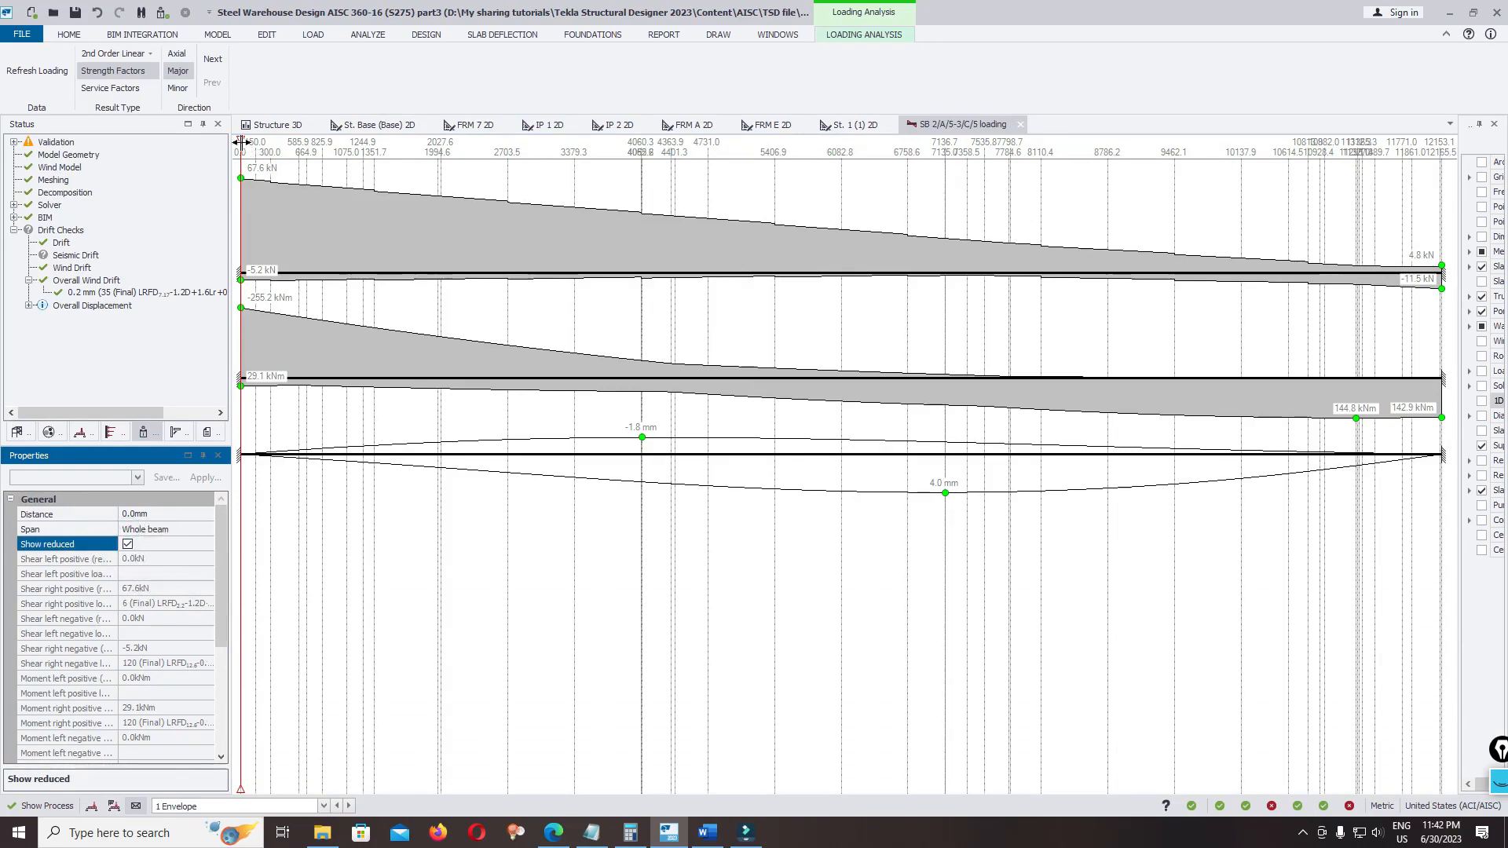
Examine the rafter's shear, moment and deflection values at a distance of 1000 mm, and return the position marker to 0 mm
left_click_drag(241, 142, 361, 154)
left_click_drag(322, 201, 508, 308)
left_click(179, 511)
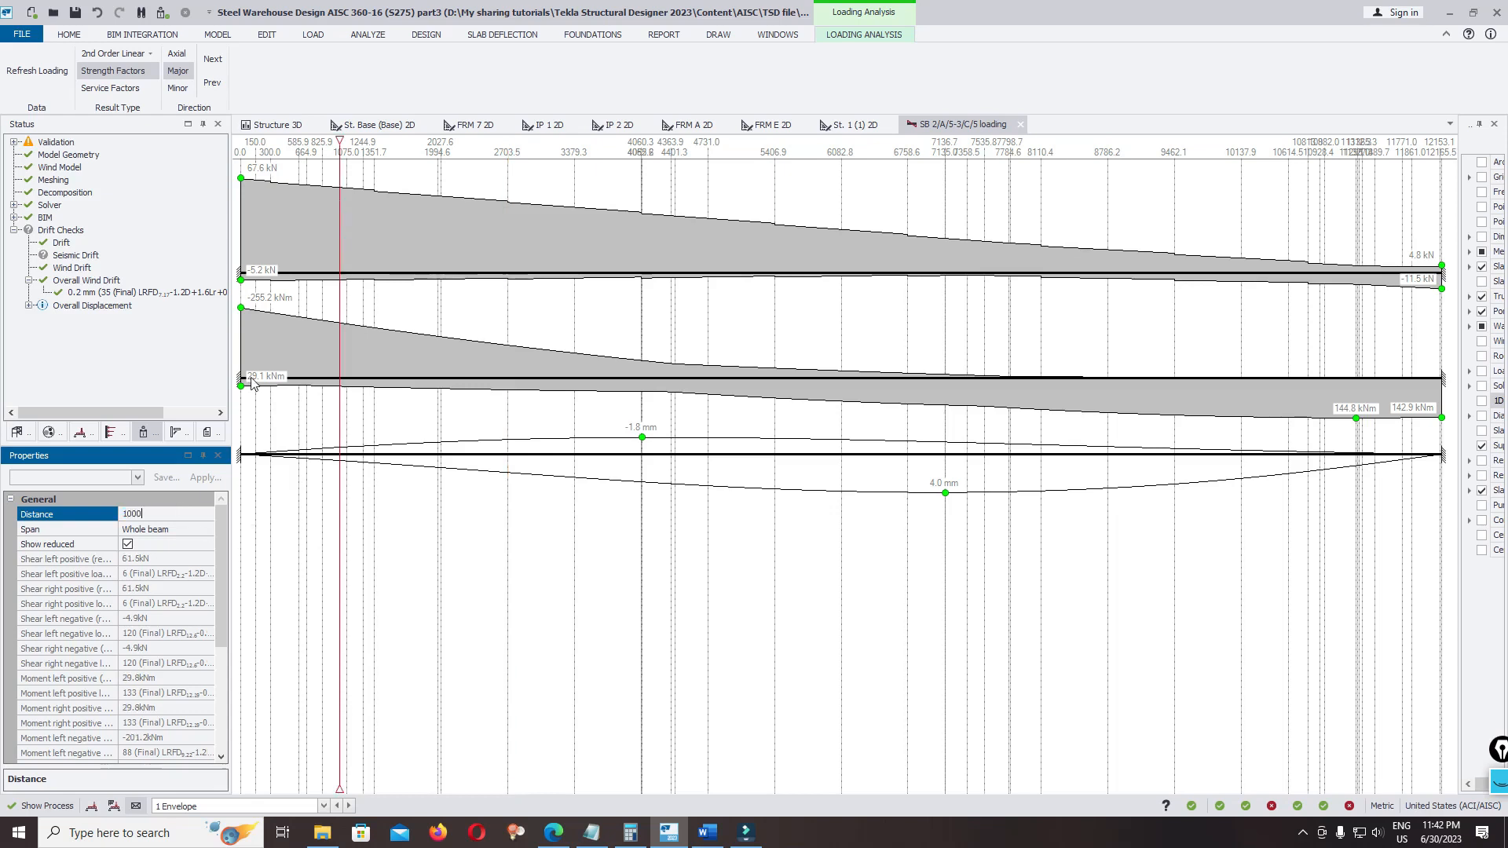
left_click_drag(223, 543, 223, 630)
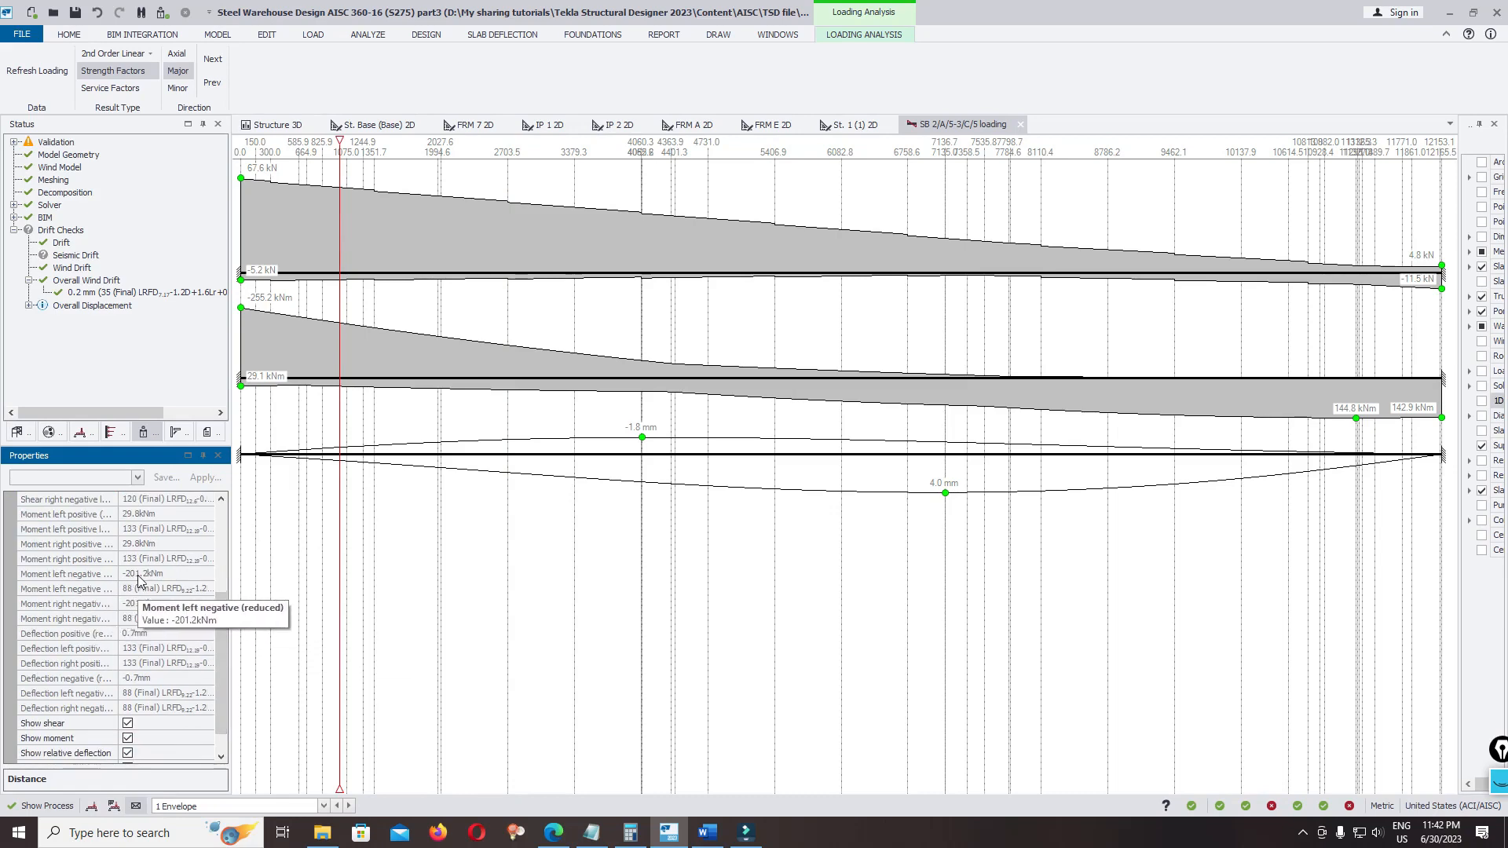
scroll(145, 577, "up", 1)
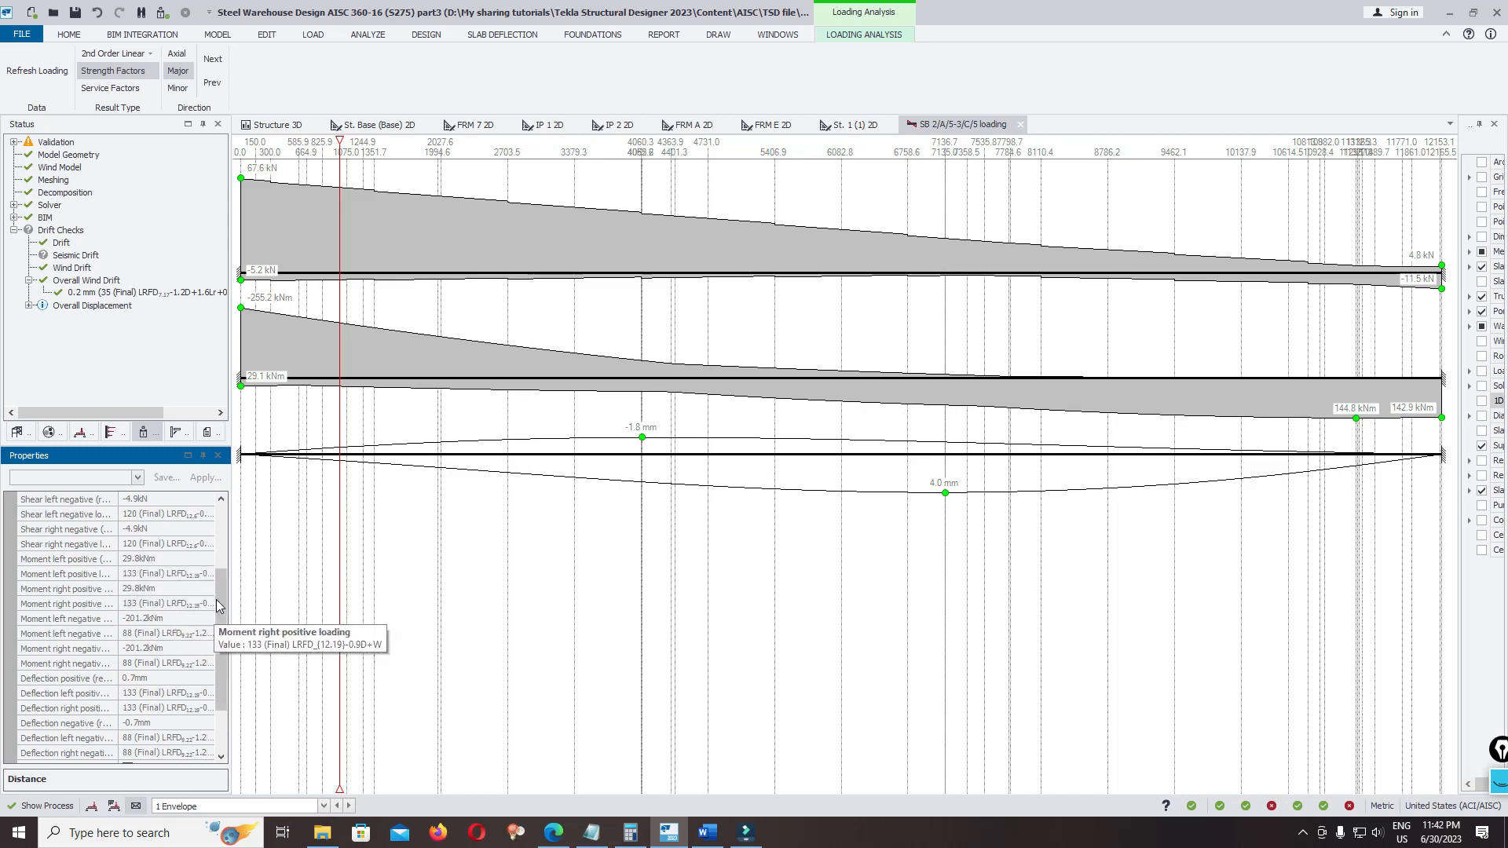
scroll(209, 597, "up", 3)
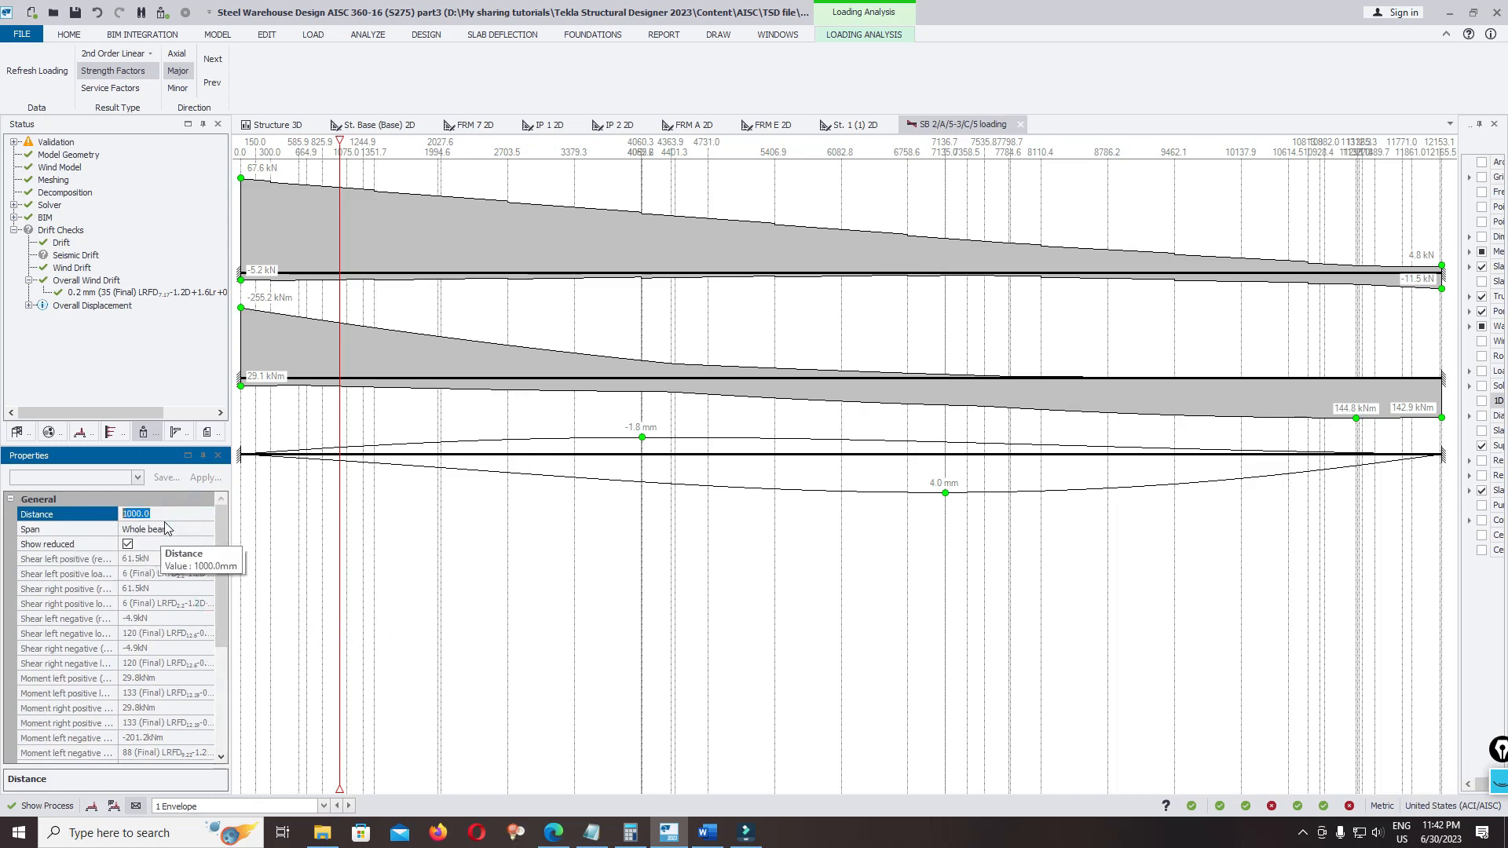
left_click_drag(339, 143, 241, 157)
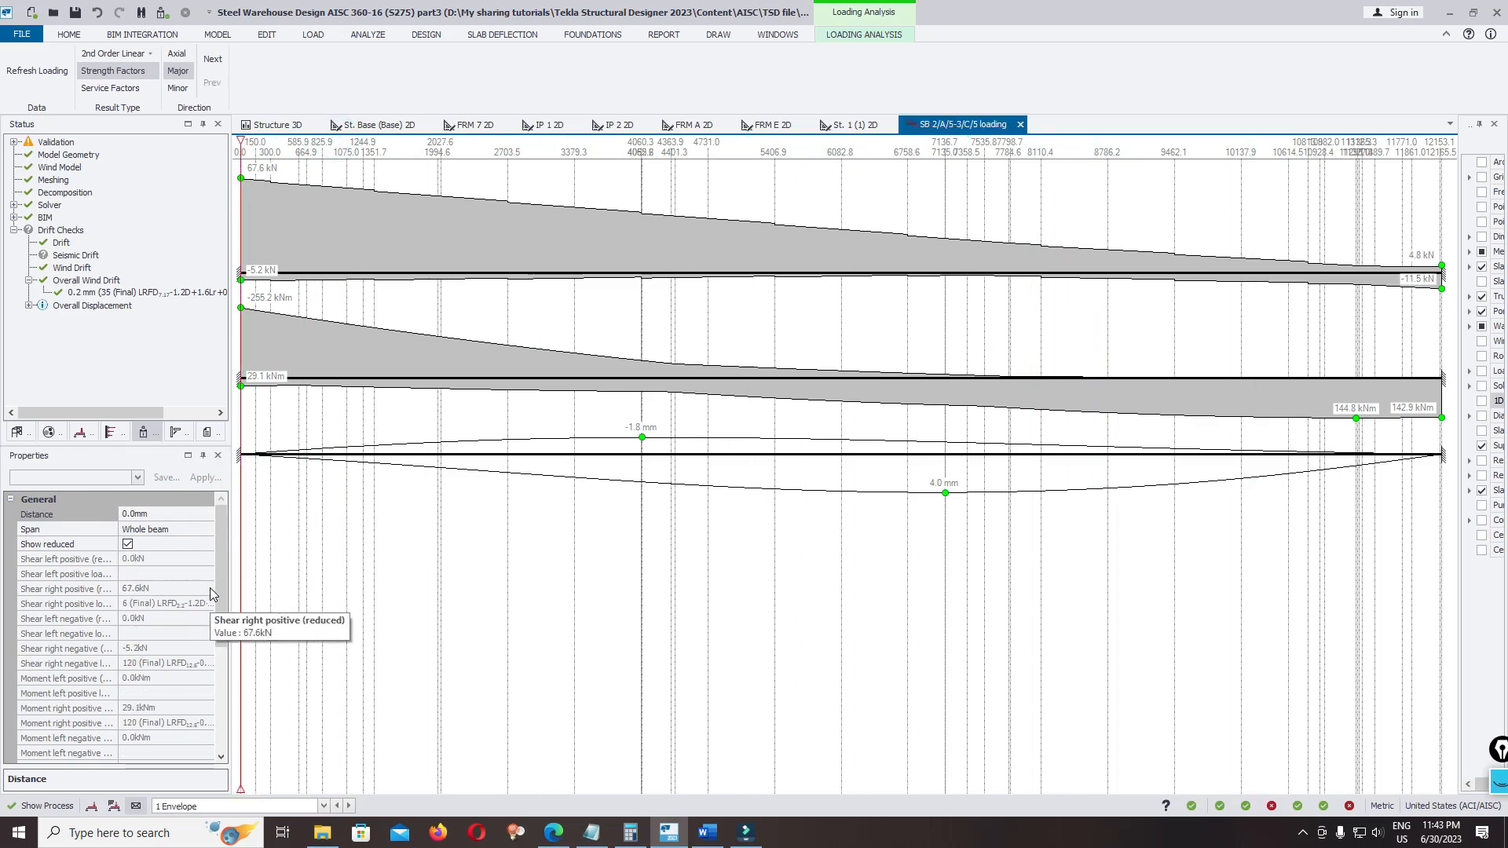
Toggle the rafter's shear and moment diagrams off and on again in the load analysis view
scroll(206, 589, "down", 5)
left_click(128, 693)
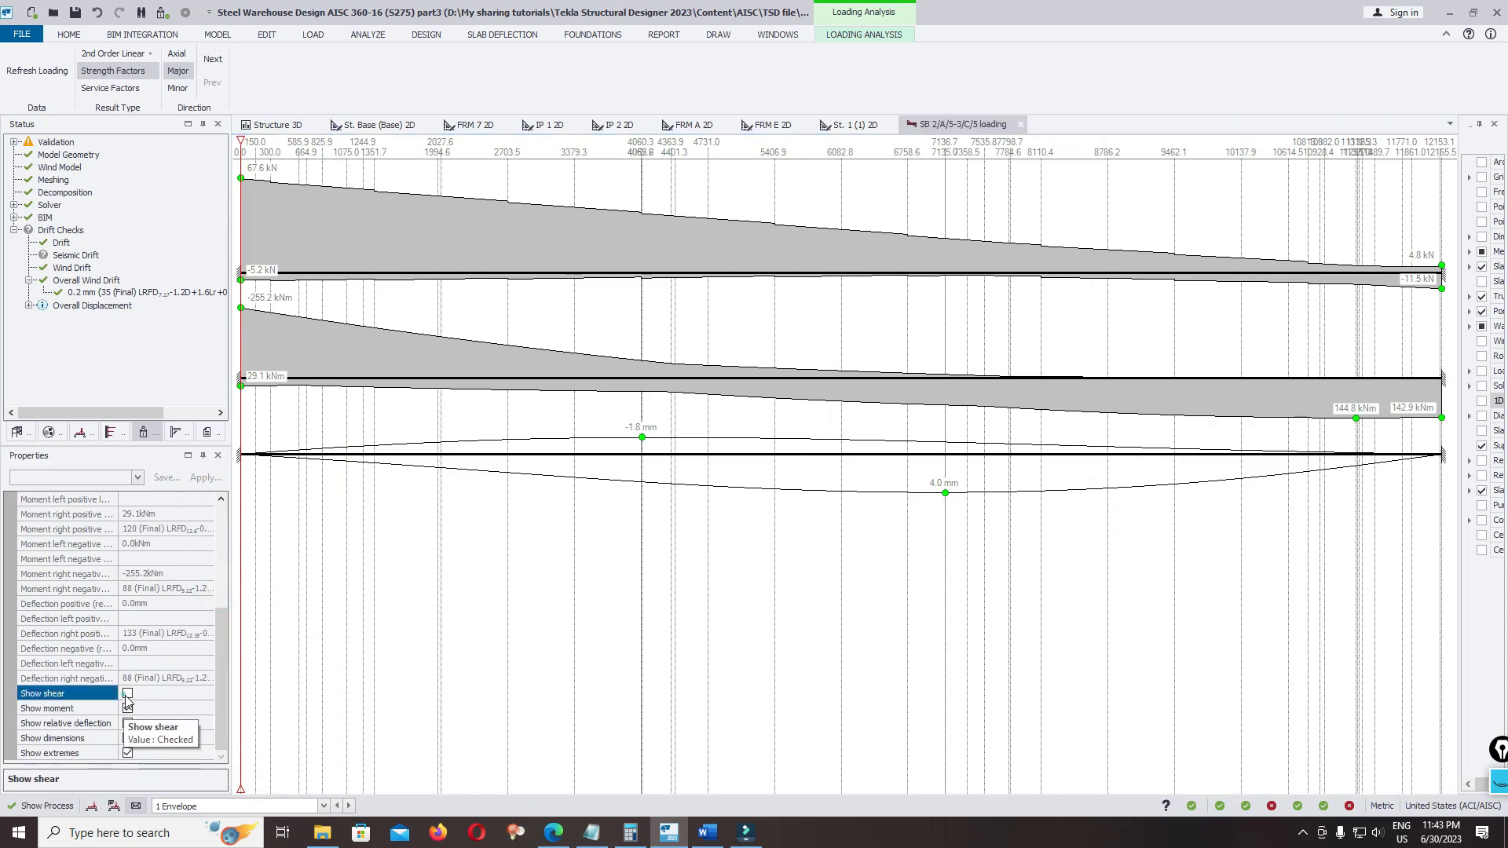
left_click(127, 694)
left_click(129, 708)
left_click(127, 709)
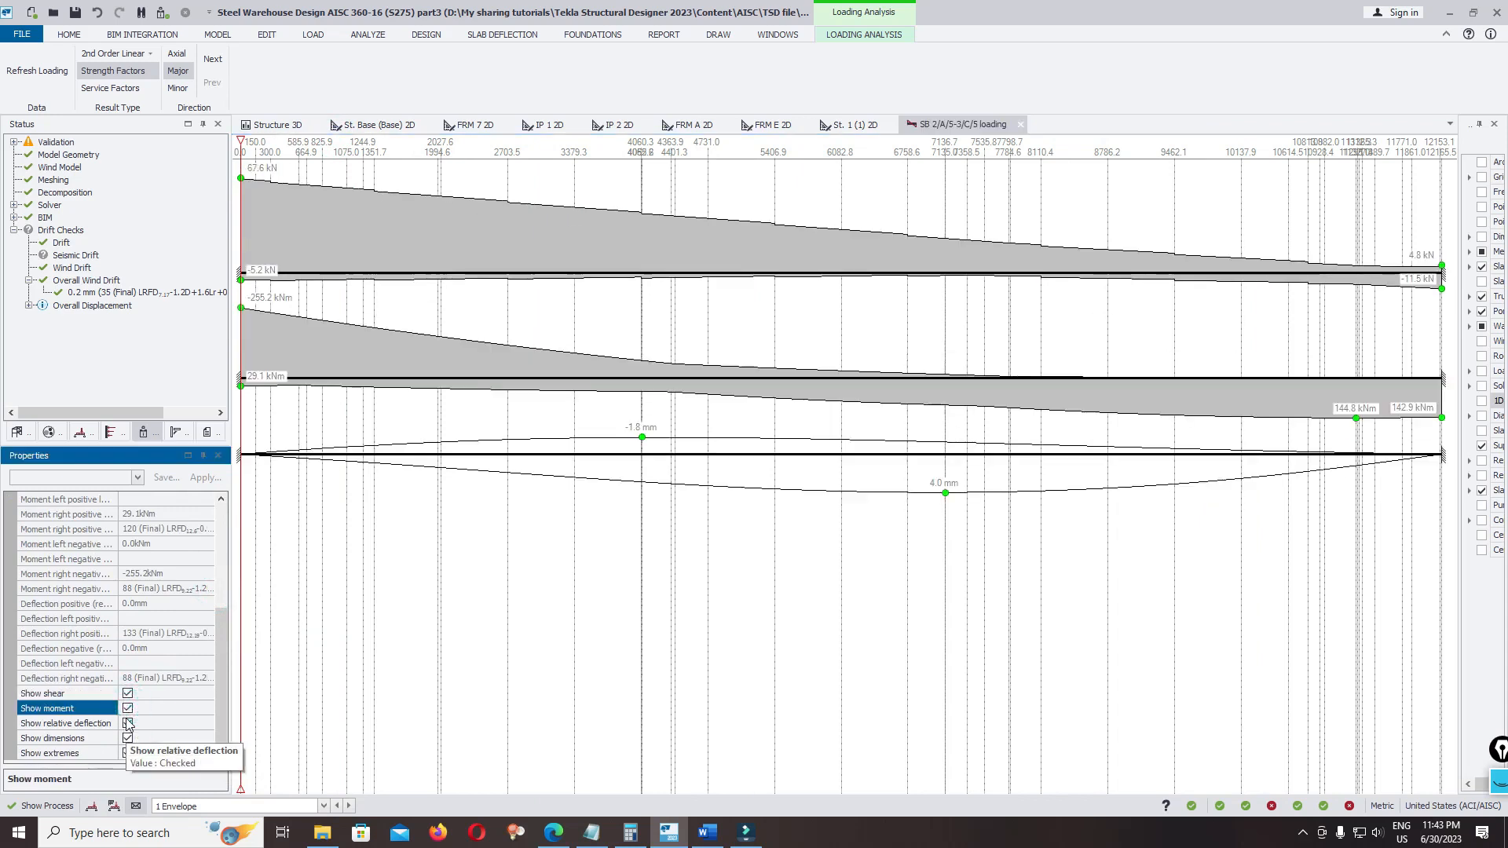
Toggle the rafter's relative deflection, dimensions and extremes off and on again, and save the model
left_click(127, 723)
left_click(127, 723)
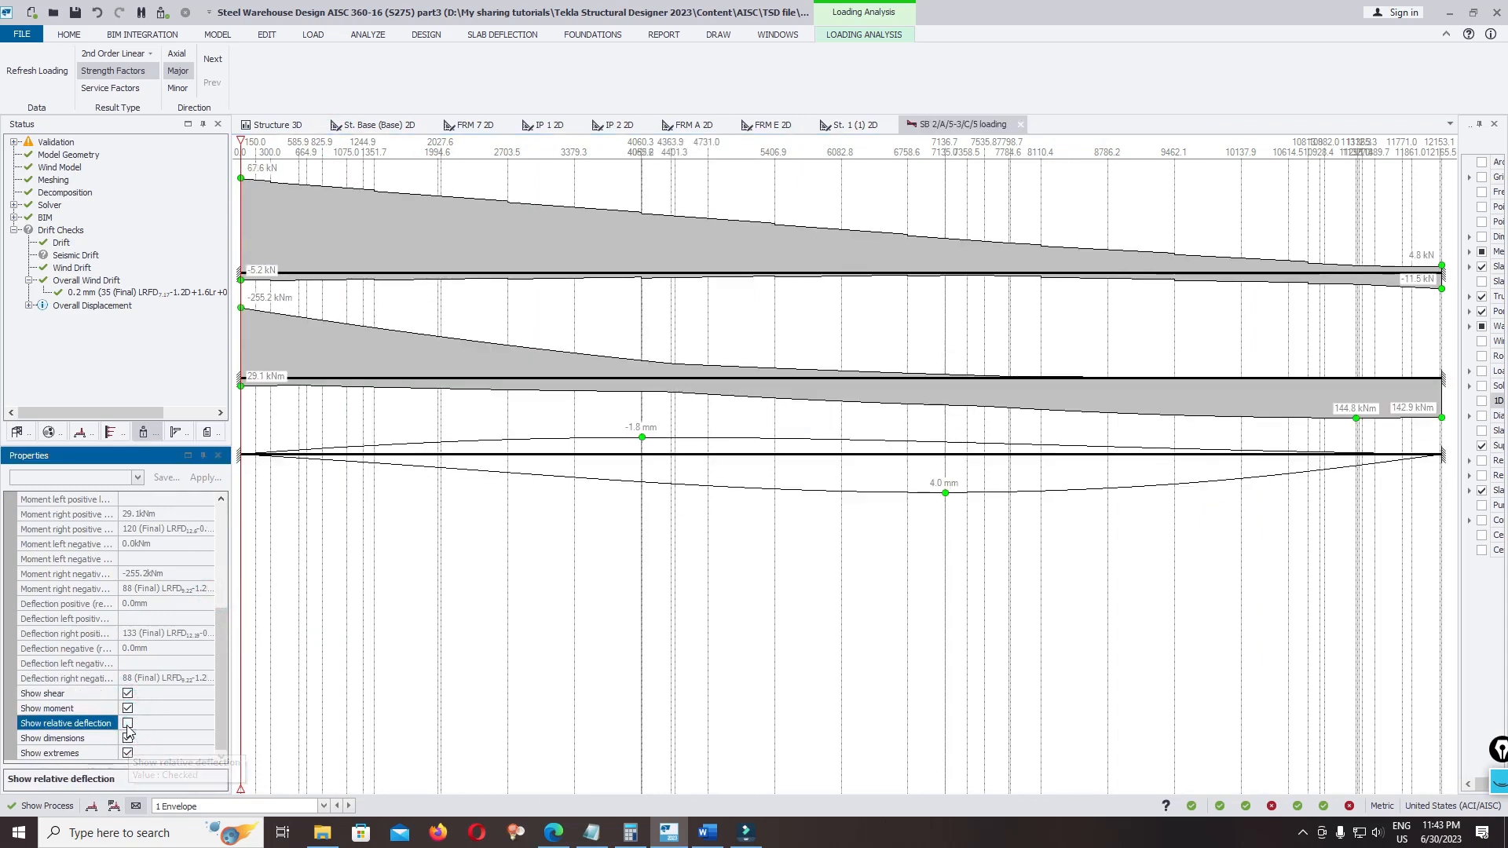
left_click(127, 738)
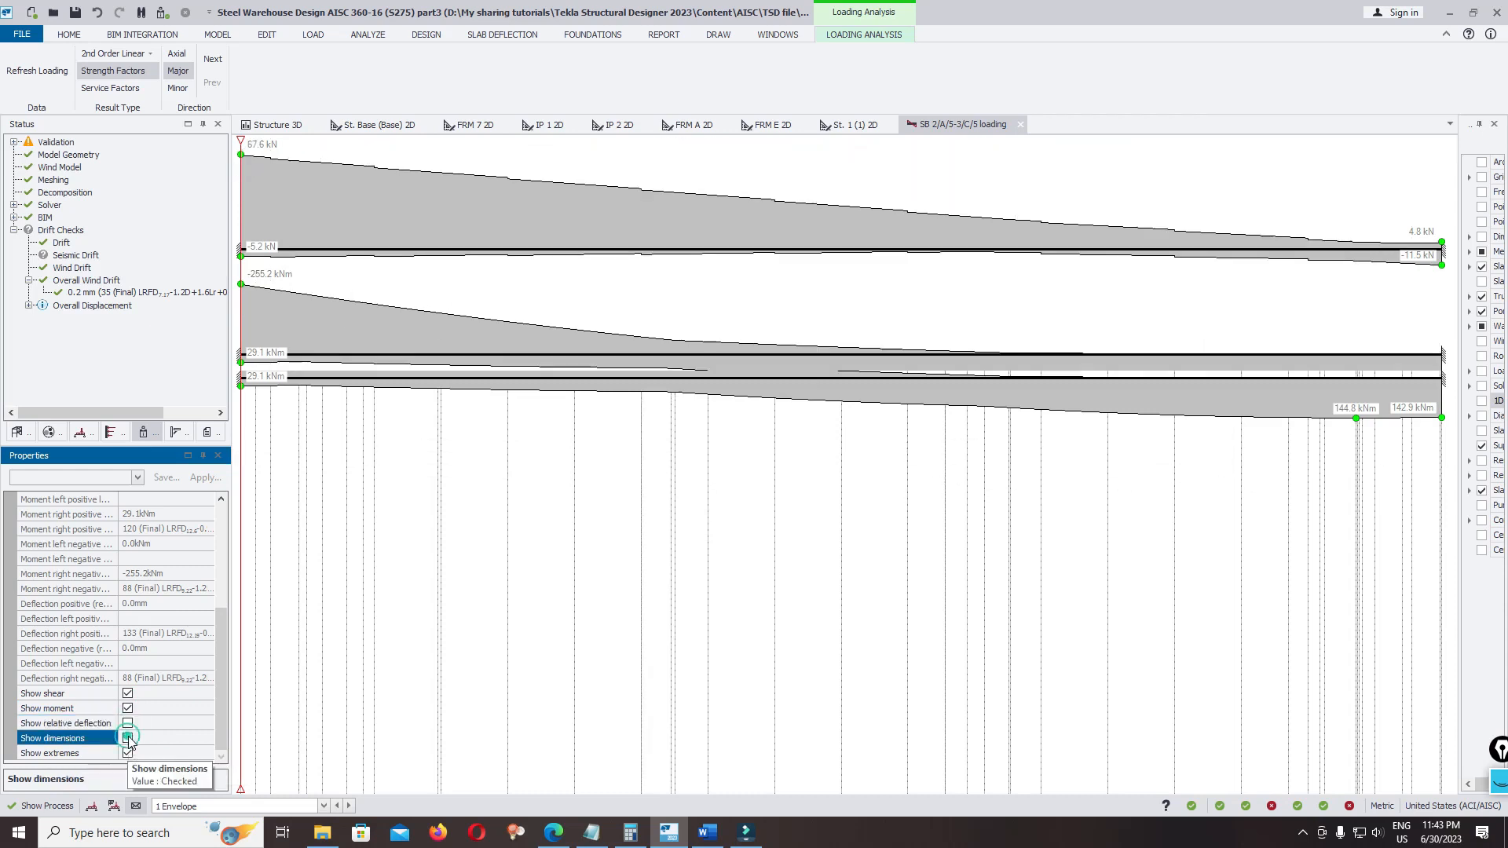
left_click(128, 738)
left_click(127, 753)
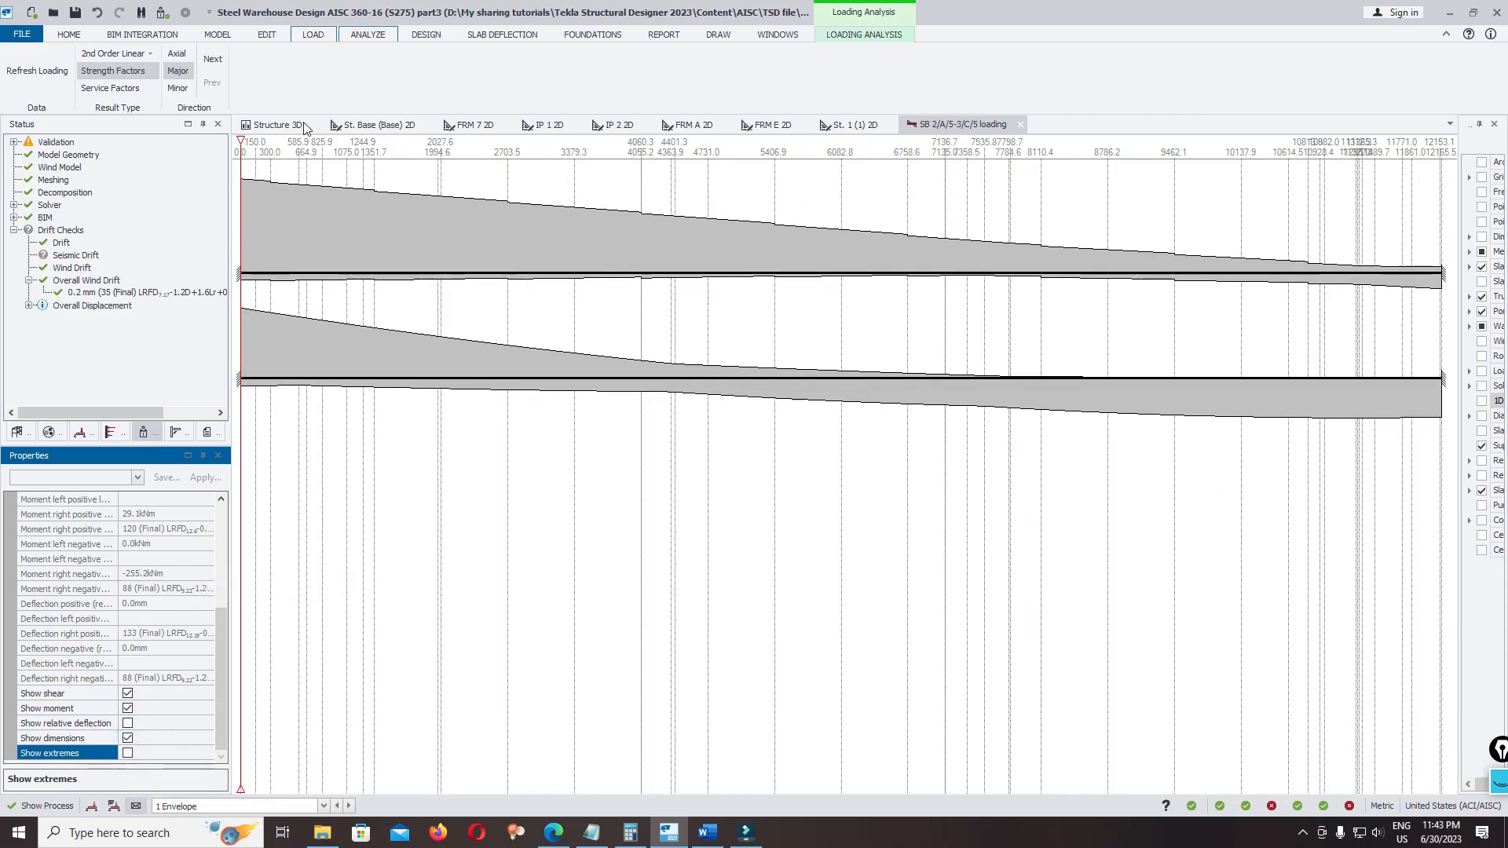
left_click(127, 753)
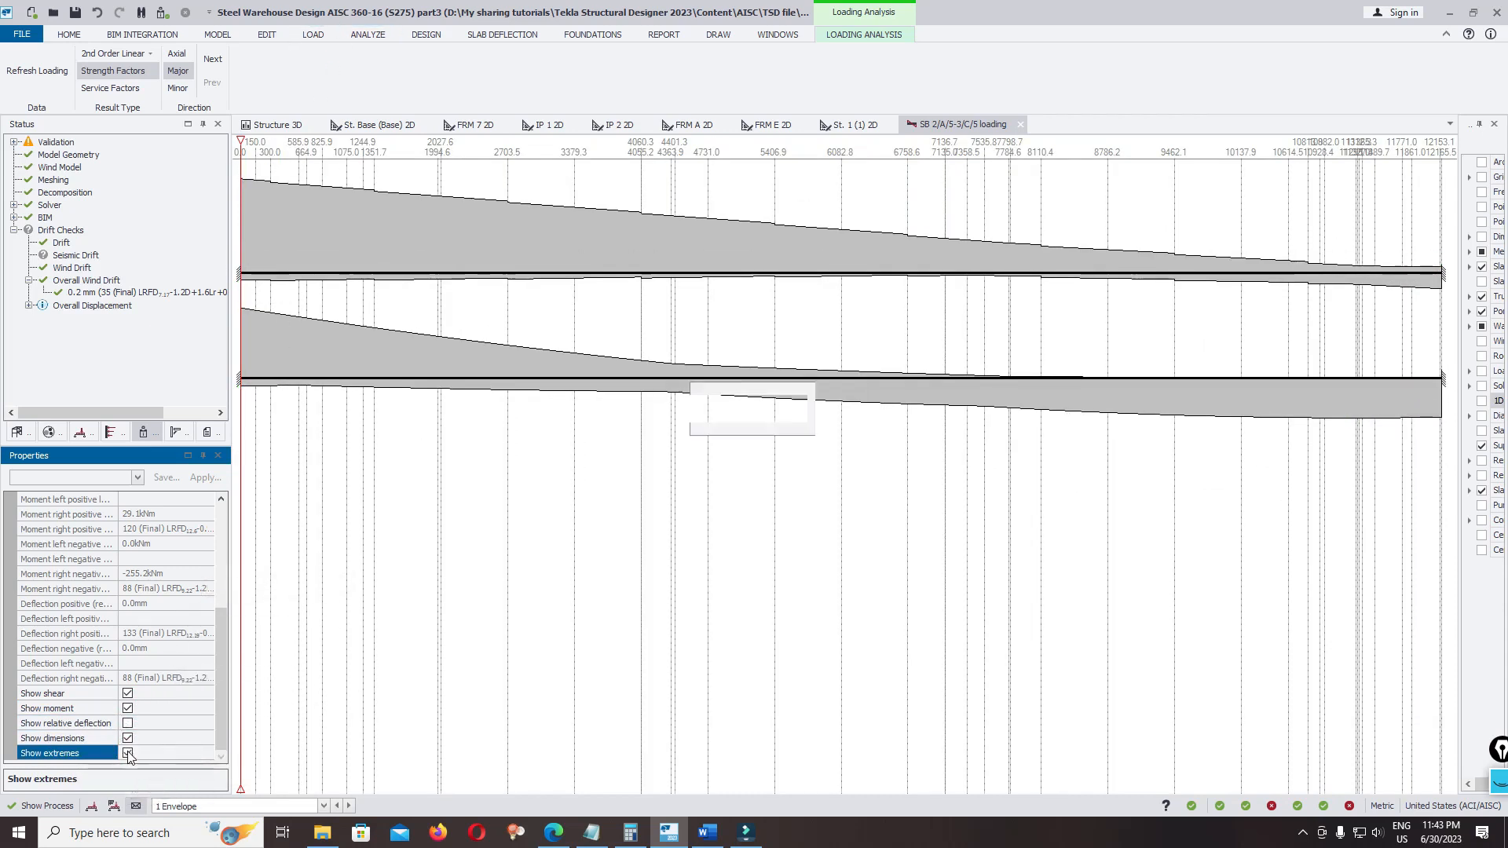
left_click(128, 723)
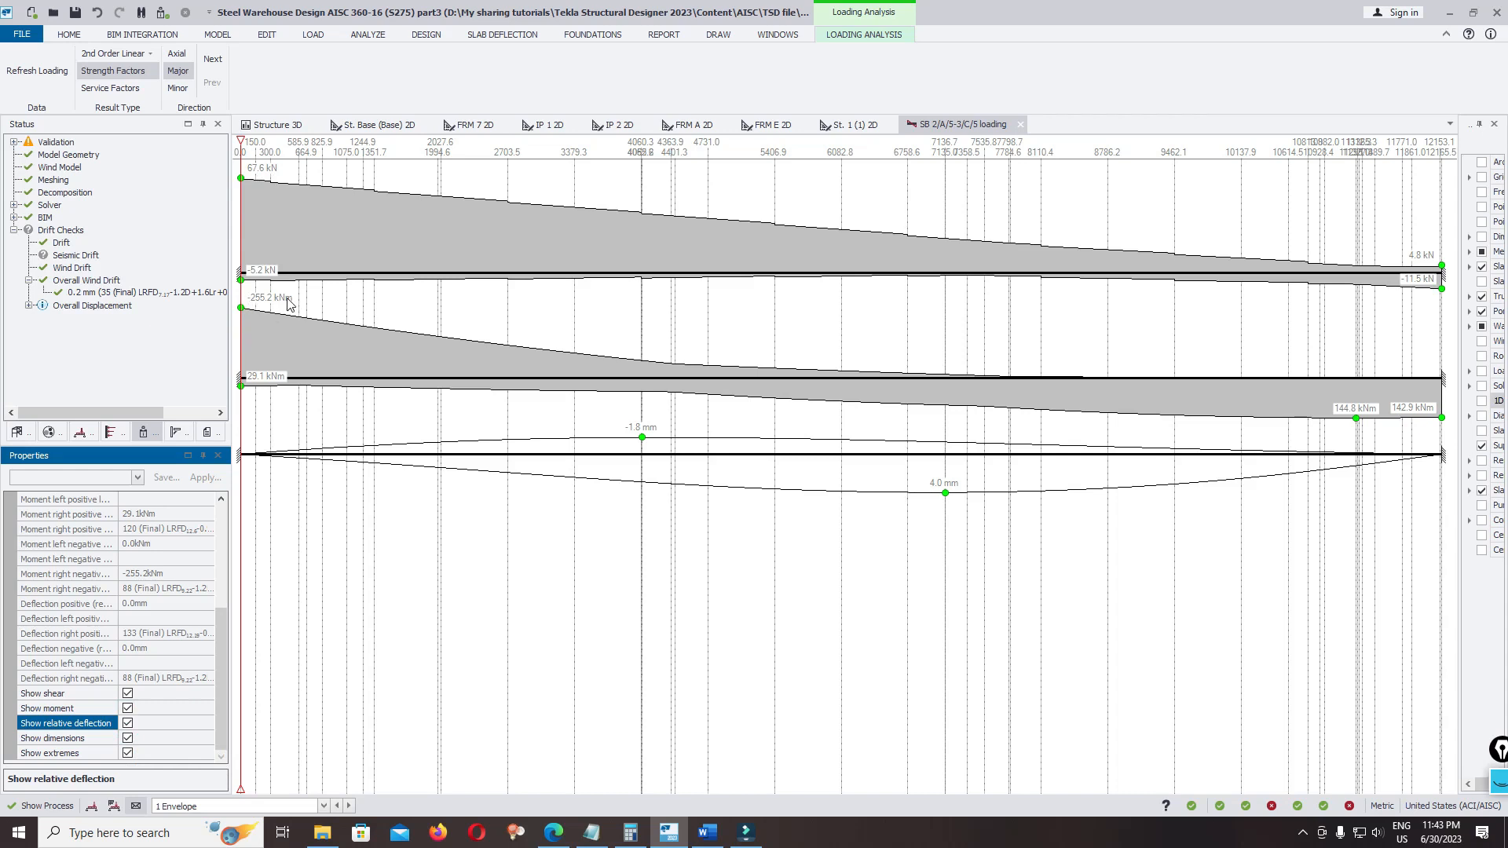
key("ctrl+s")
Compare the rafter's axial, minor and major results under strength and service factors, ending on the major direction with strength factors
left_click(176, 53)
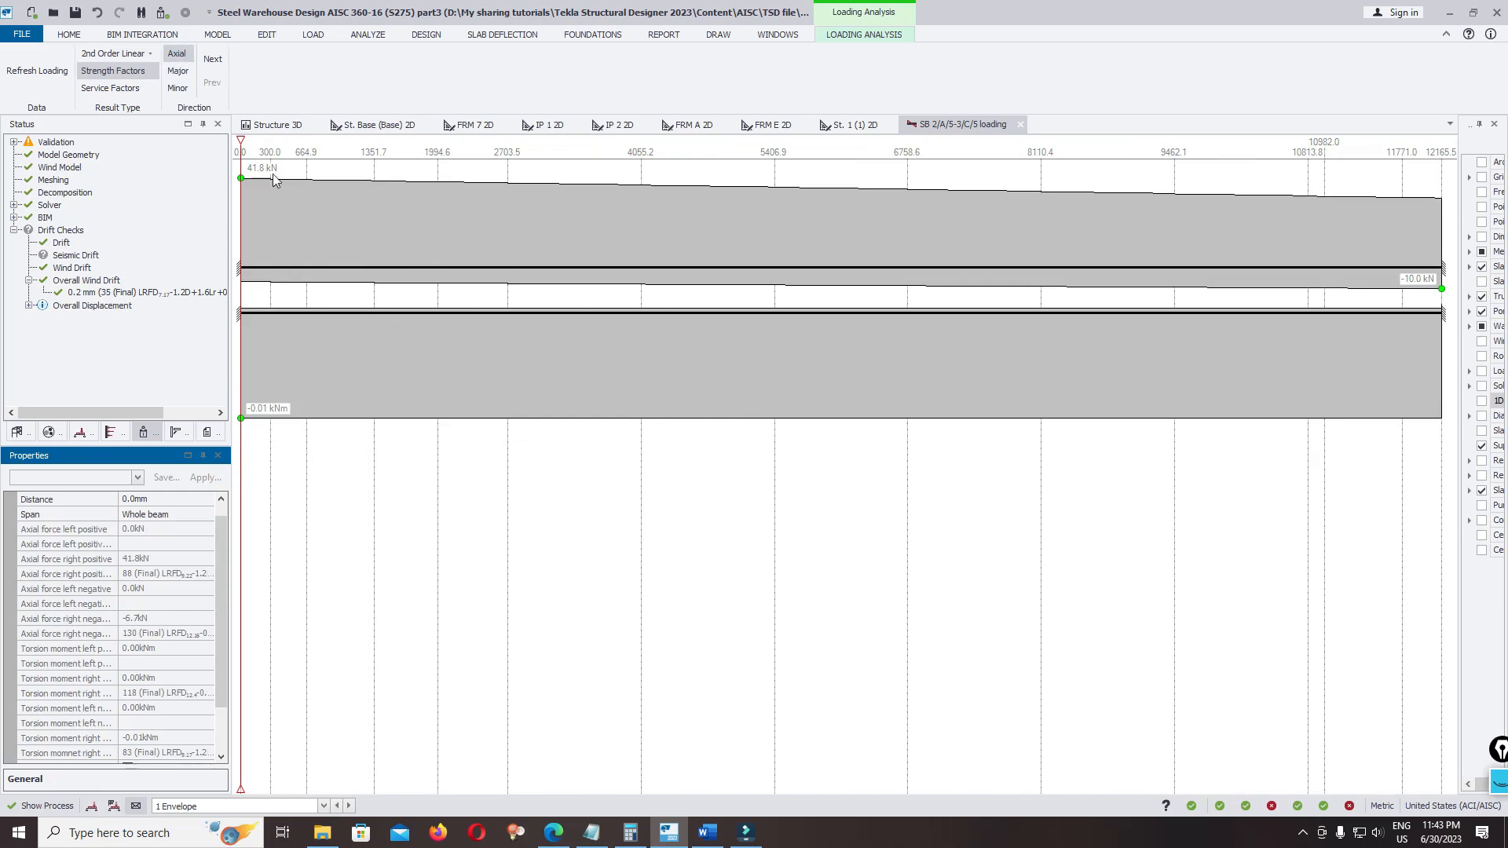
left_click(178, 88)
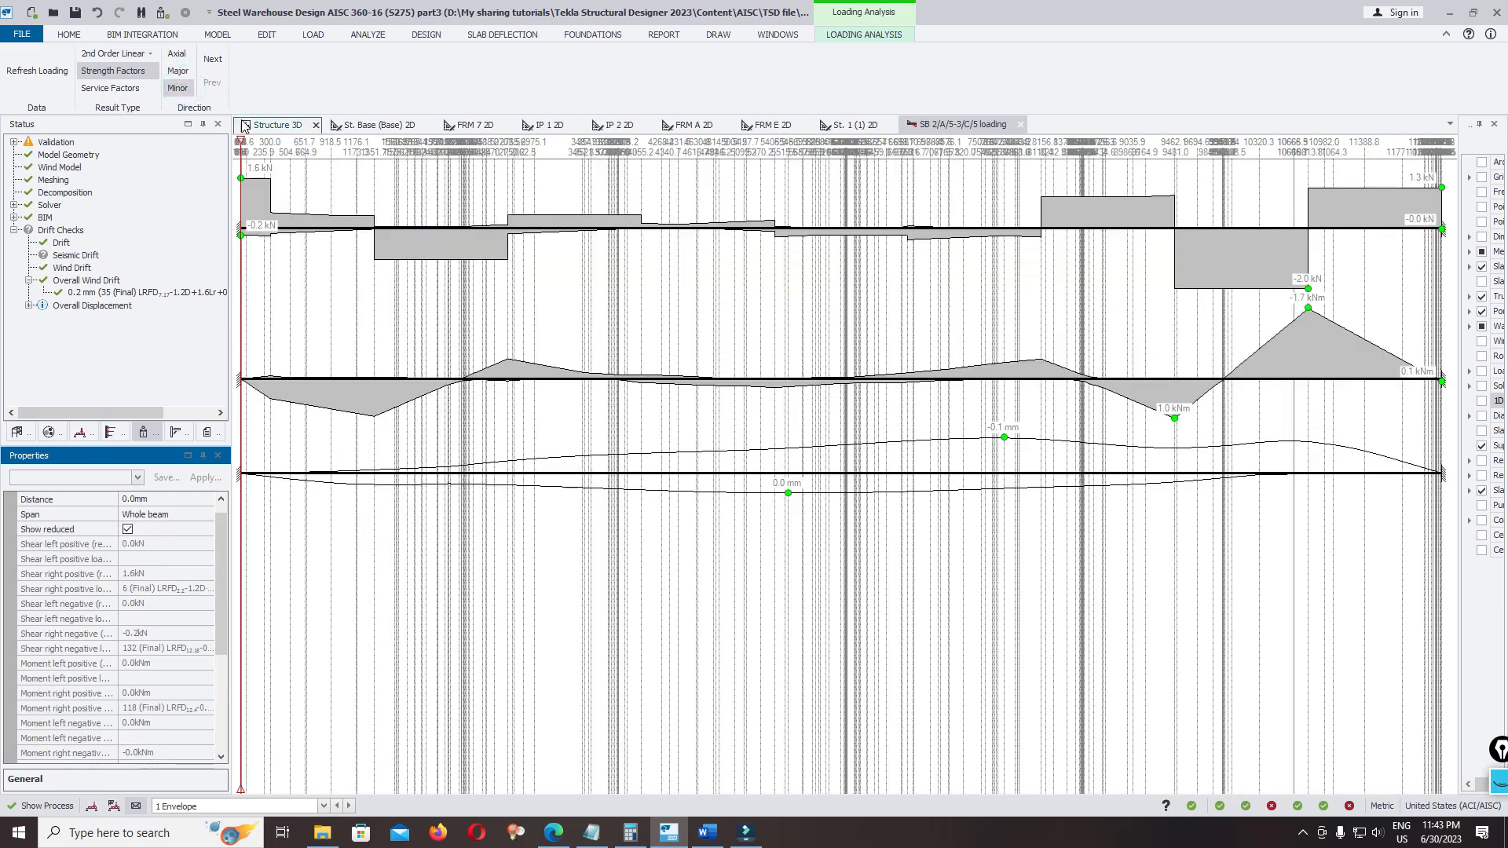
left_click(110, 87)
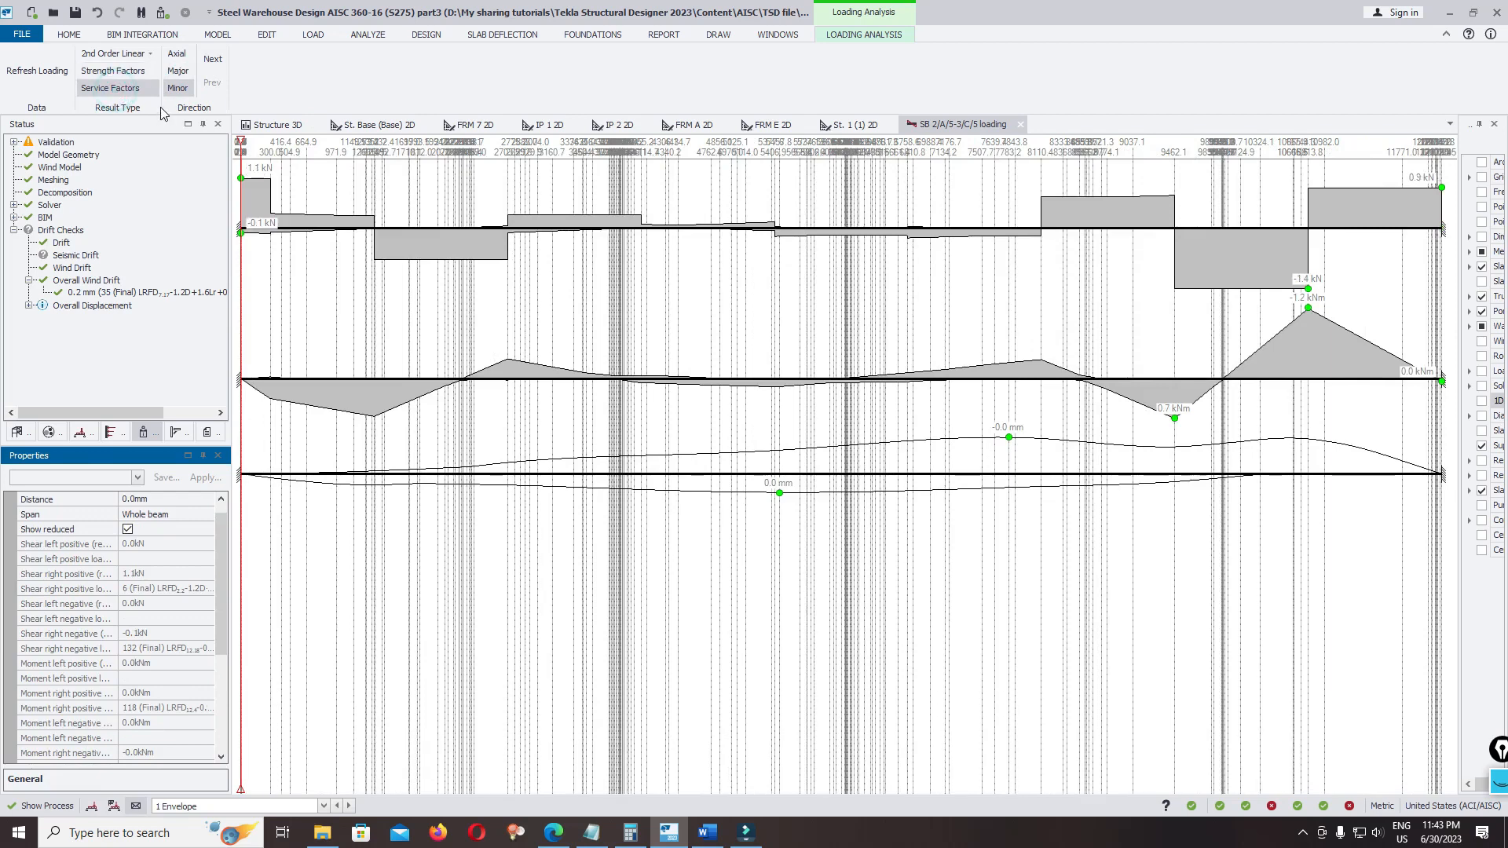
left_click(178, 71)
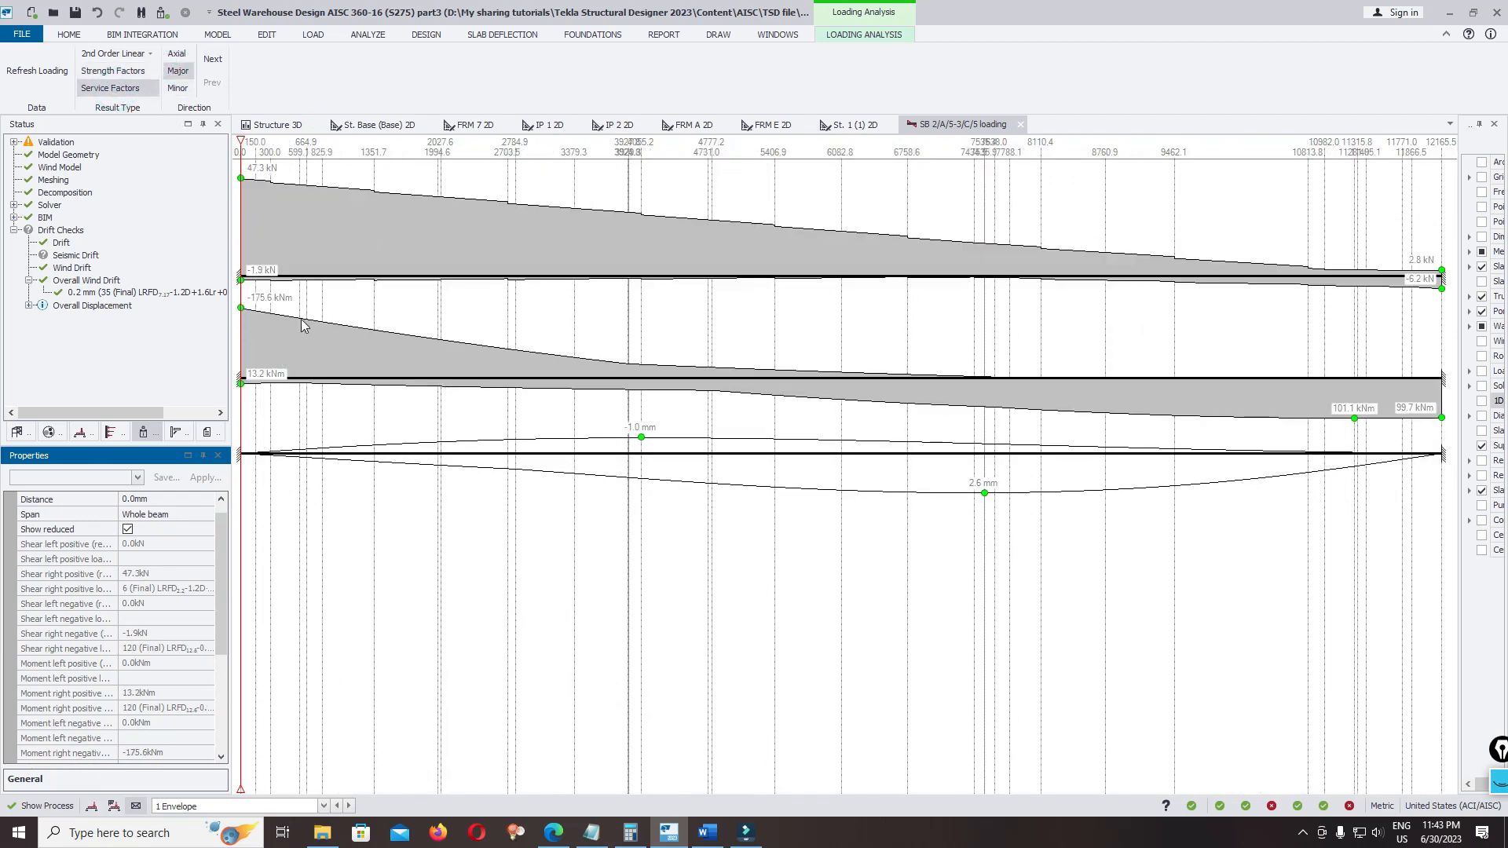
left_click(177, 53)
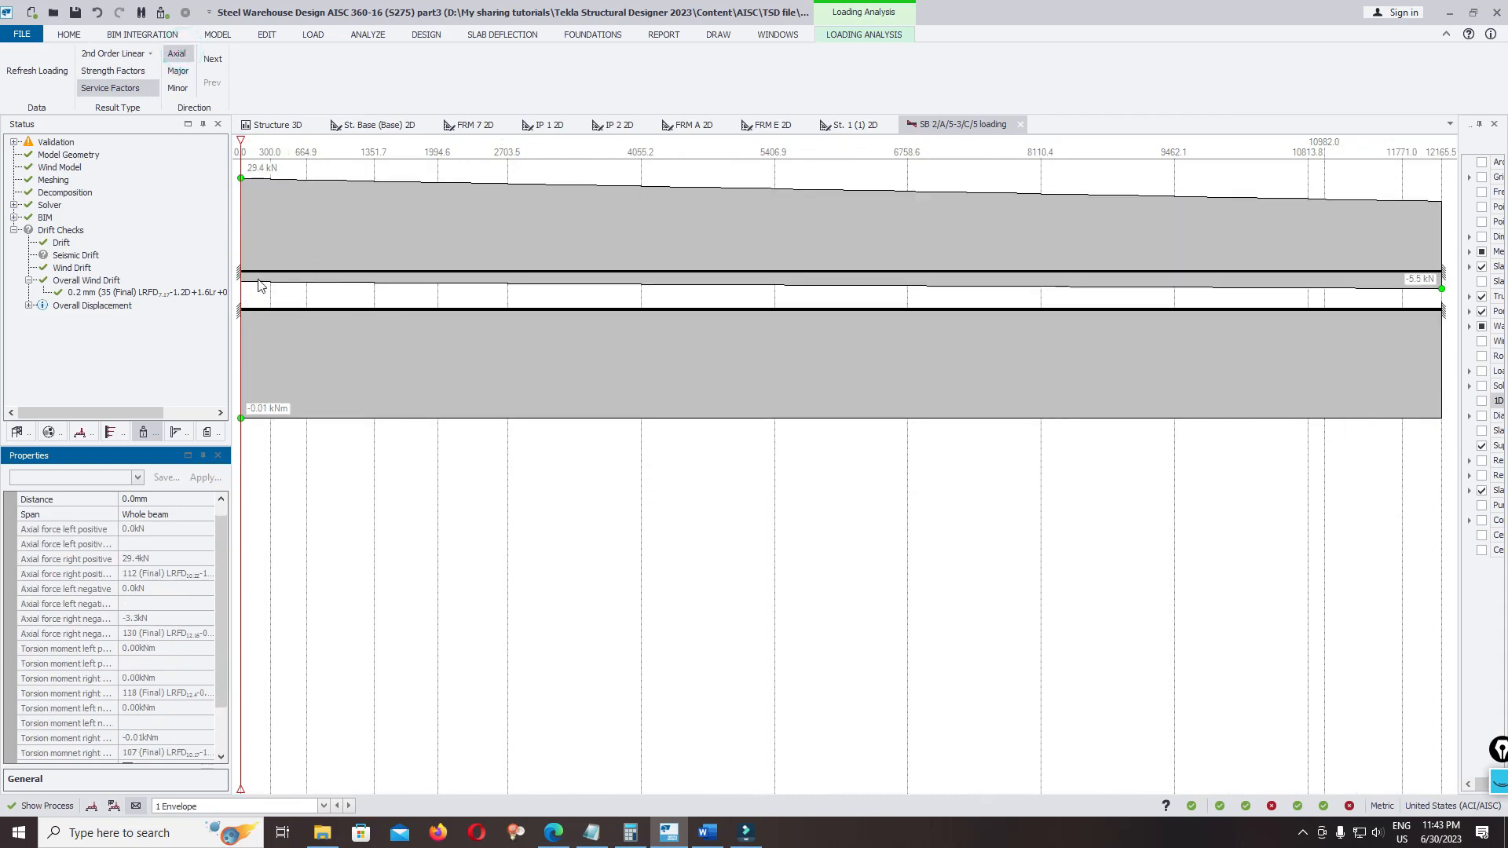
left_click(108, 70)
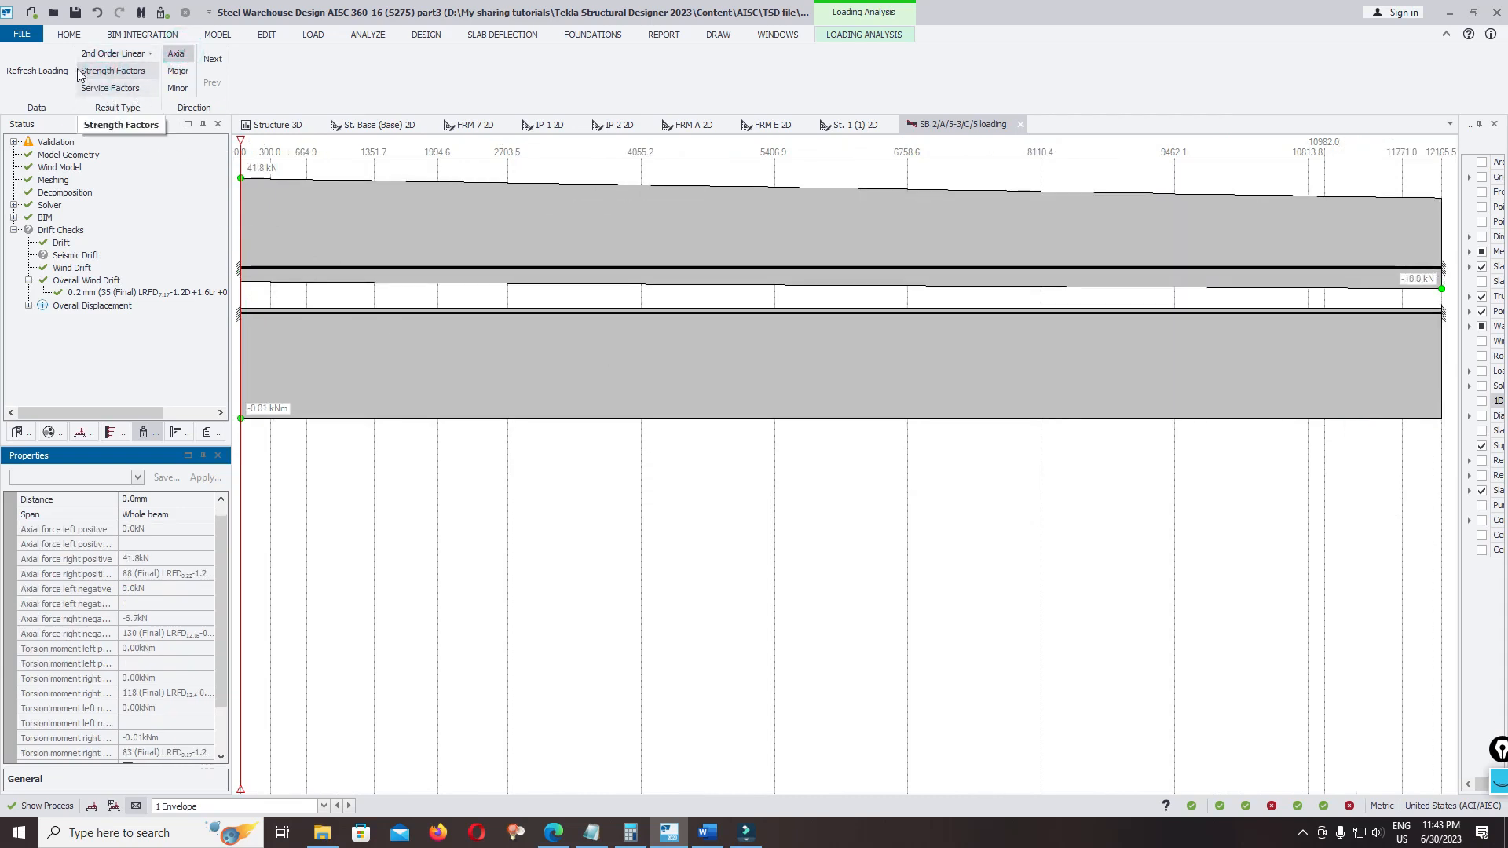
left_click(176, 70)
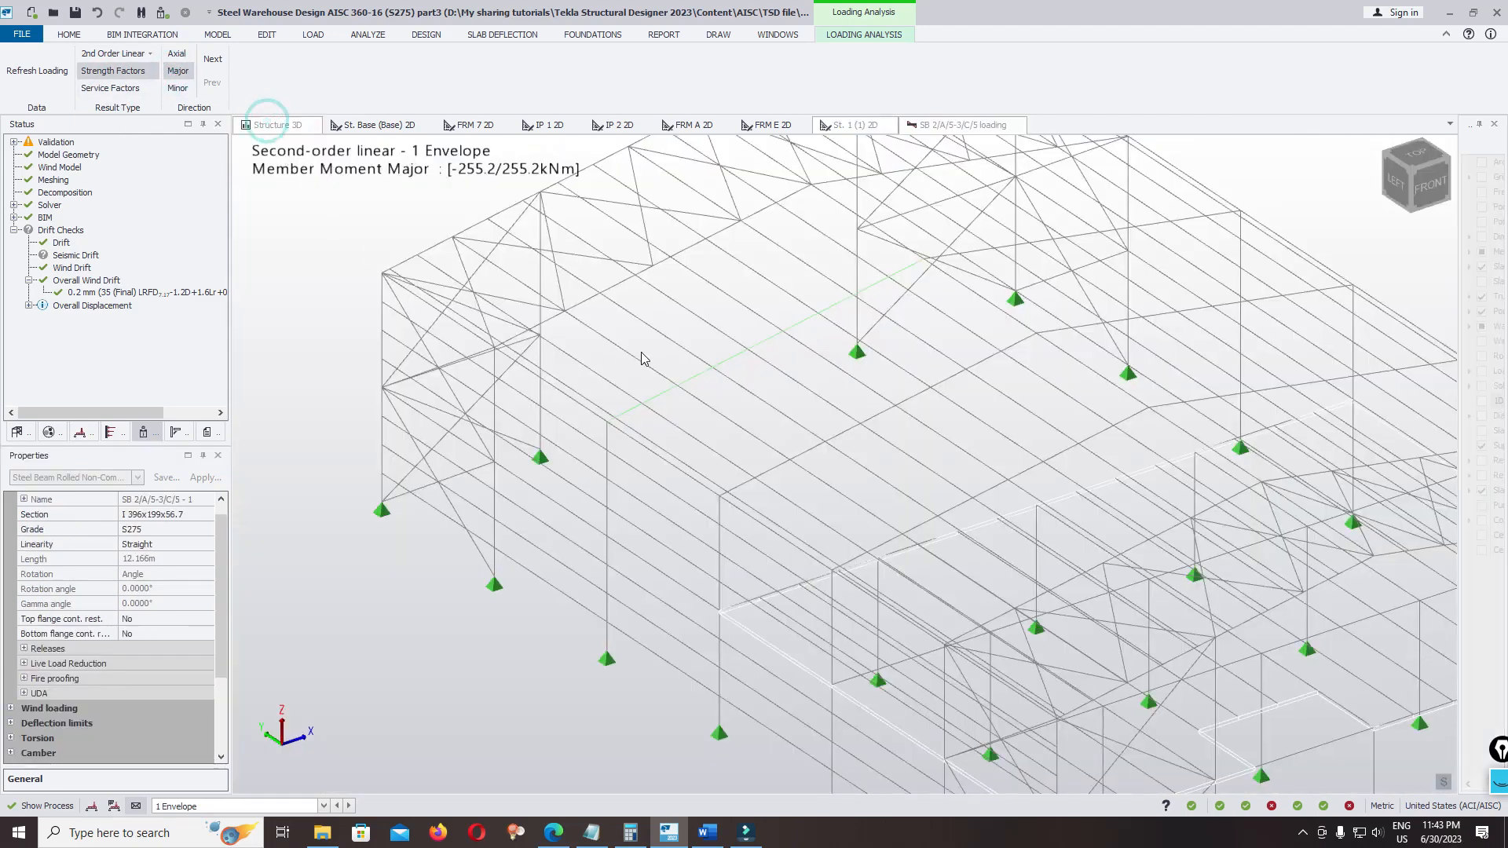
Compare the 3D envelope moment diagrams with the rafter's load analysis view, and save the model
mouse_move(620, 466)
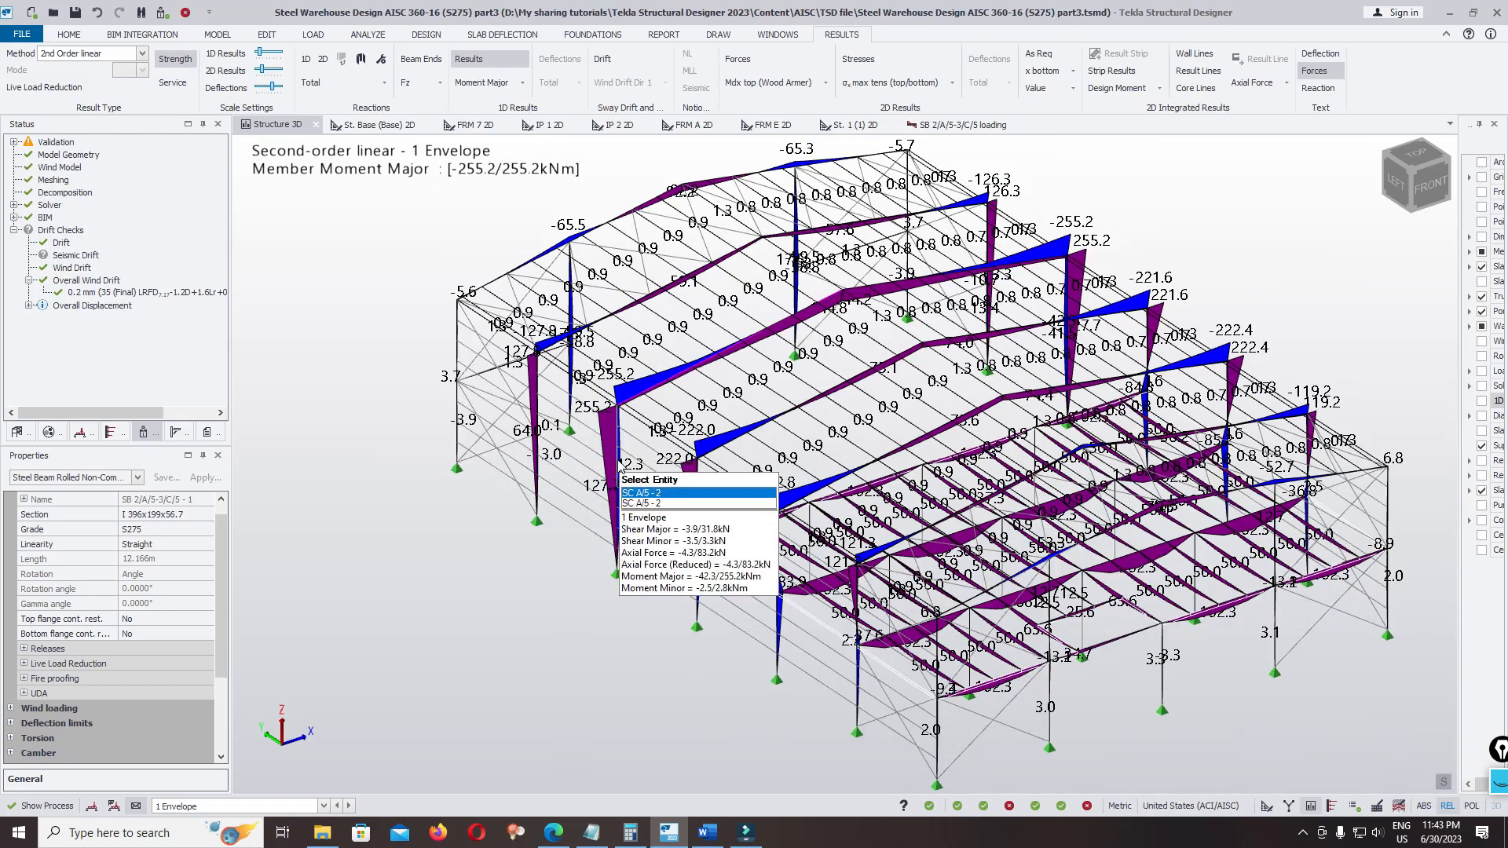
left_click(944, 126)
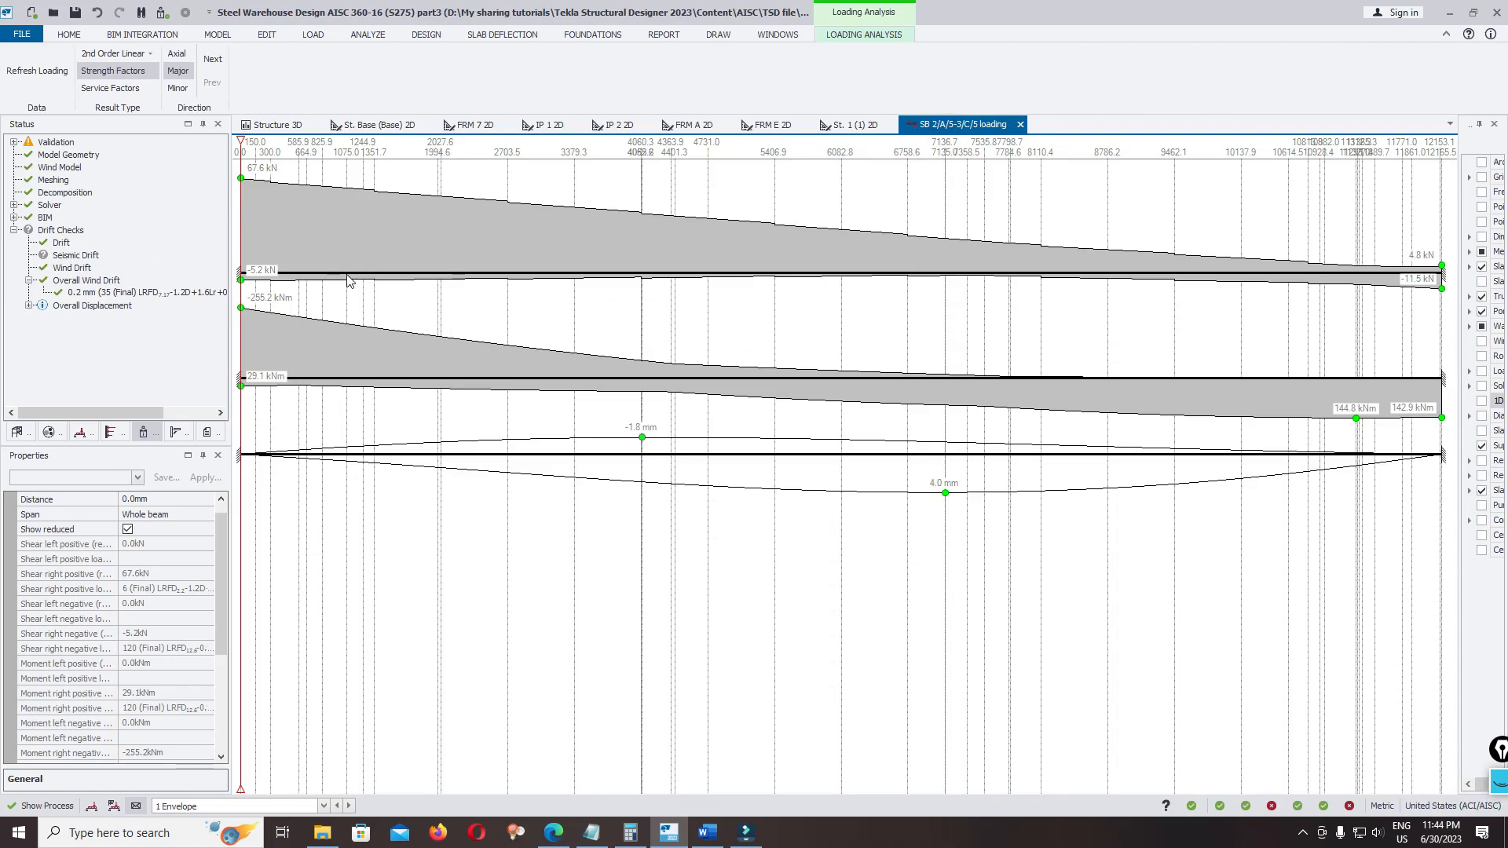
key("ctrl+s")
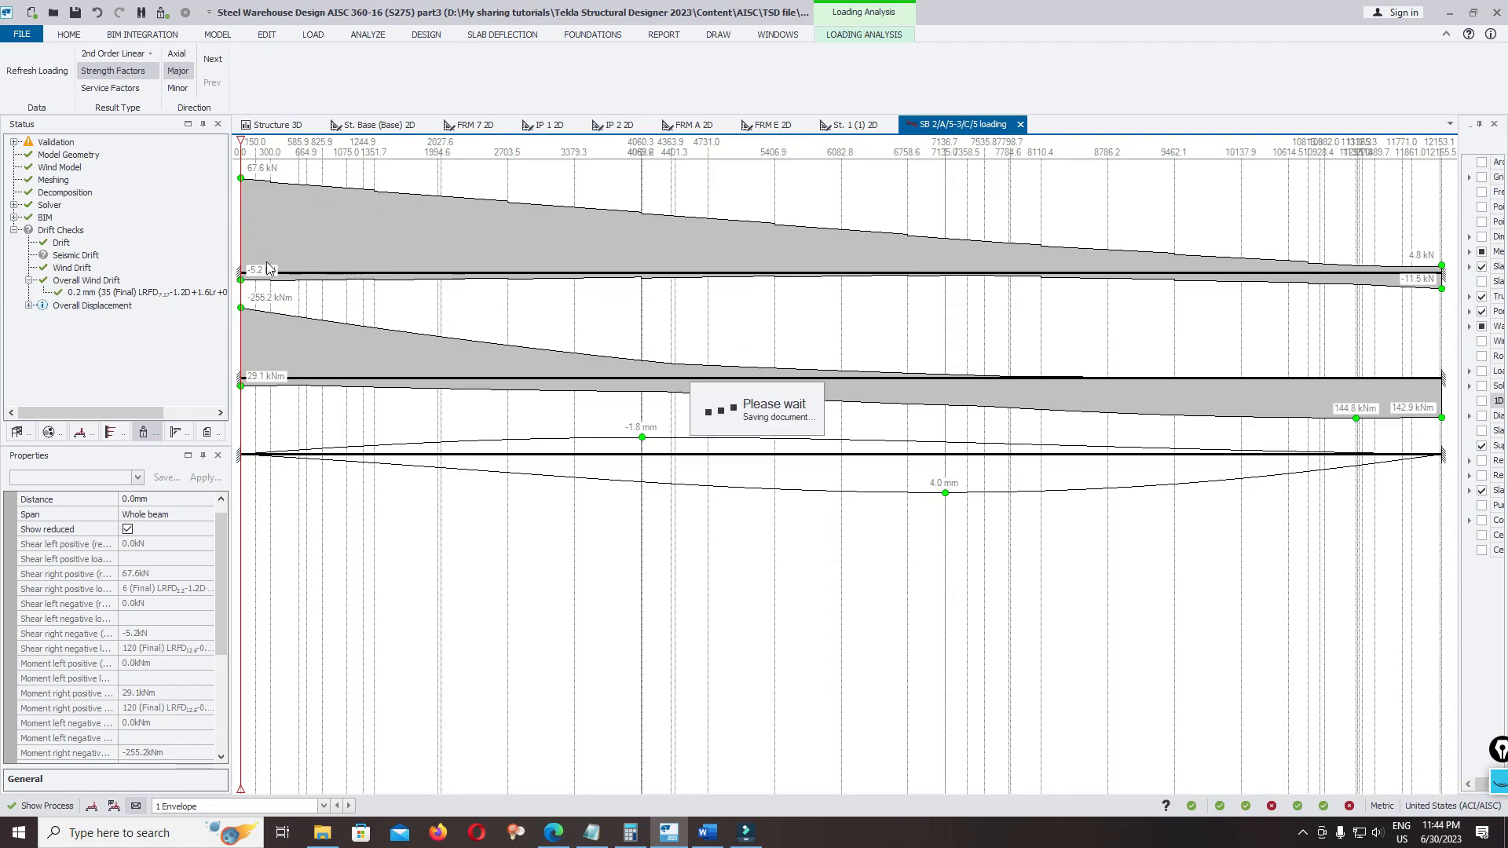
Examine the envelope major moments across the warehouse frames in the 3D structure view
left_click(274, 125)
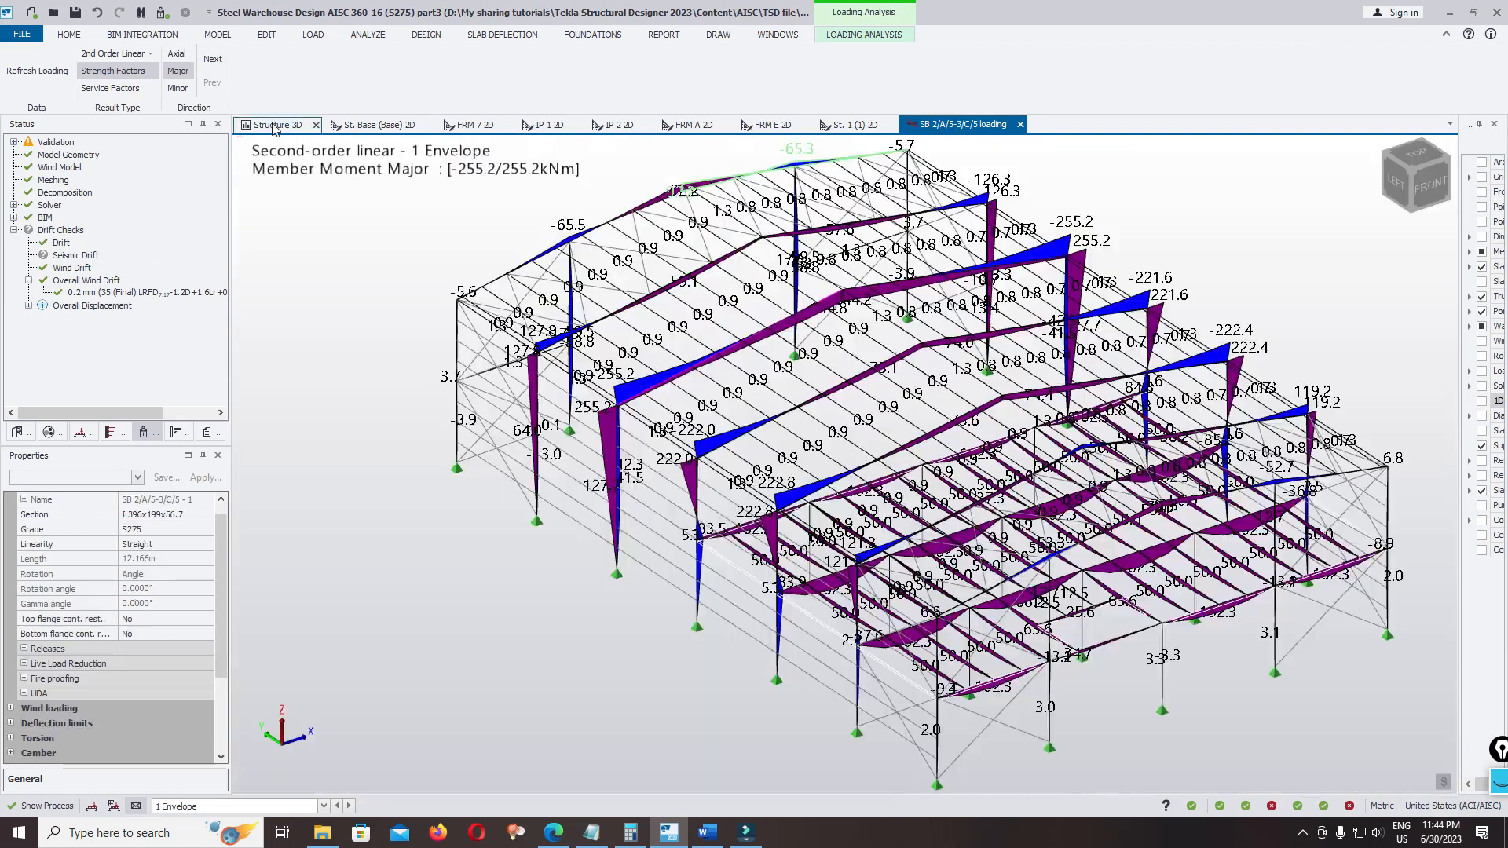
scroll(582, 369, "down", 4)
scroll(688, 417, "up", 5)
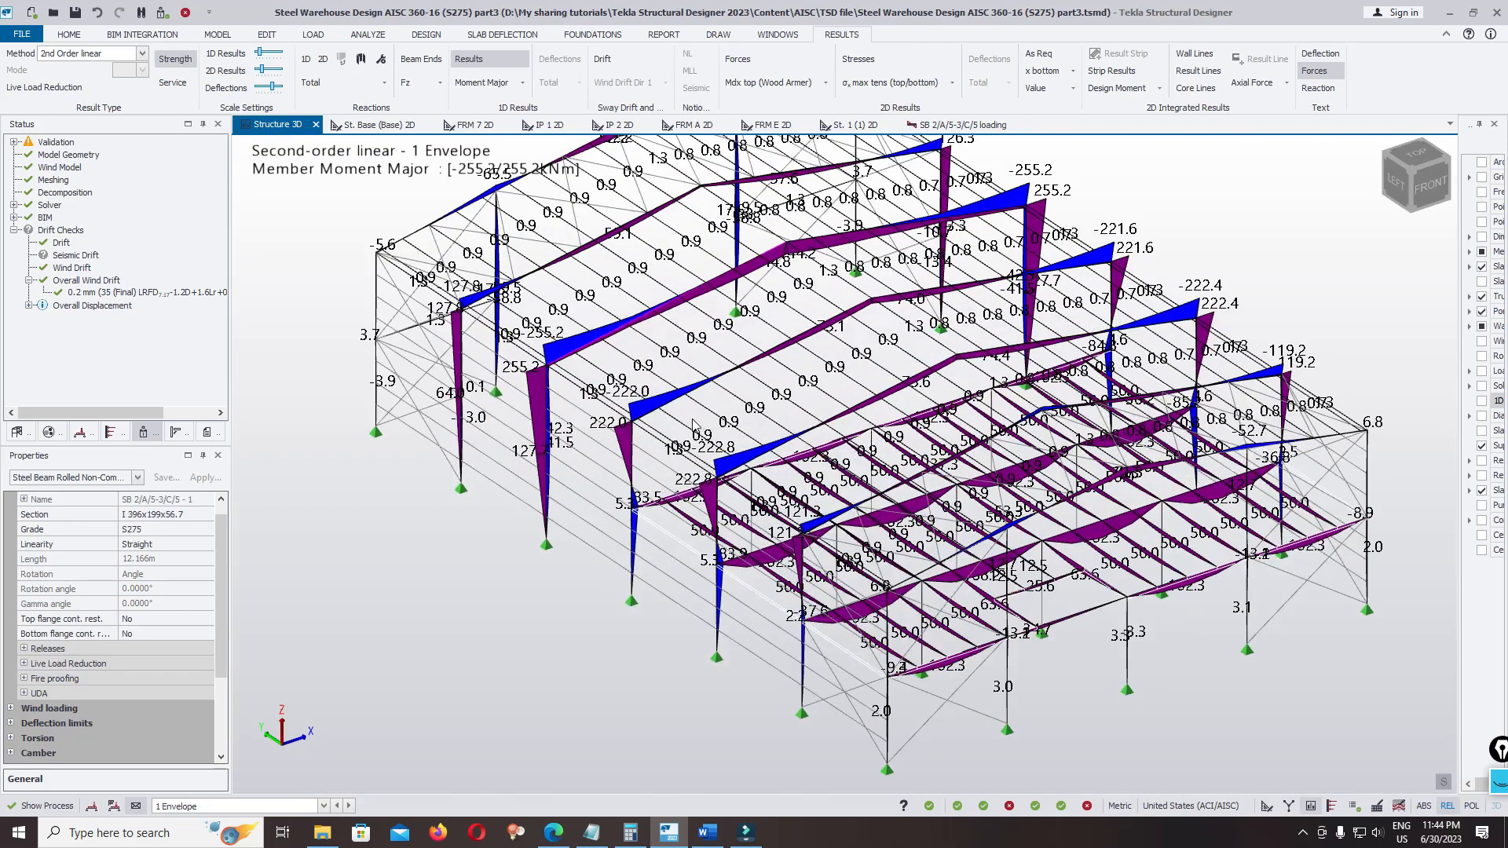
scroll(694, 425, "down", 3)
scroll(587, 491, "up", 3)
mouse_move(591, 488)
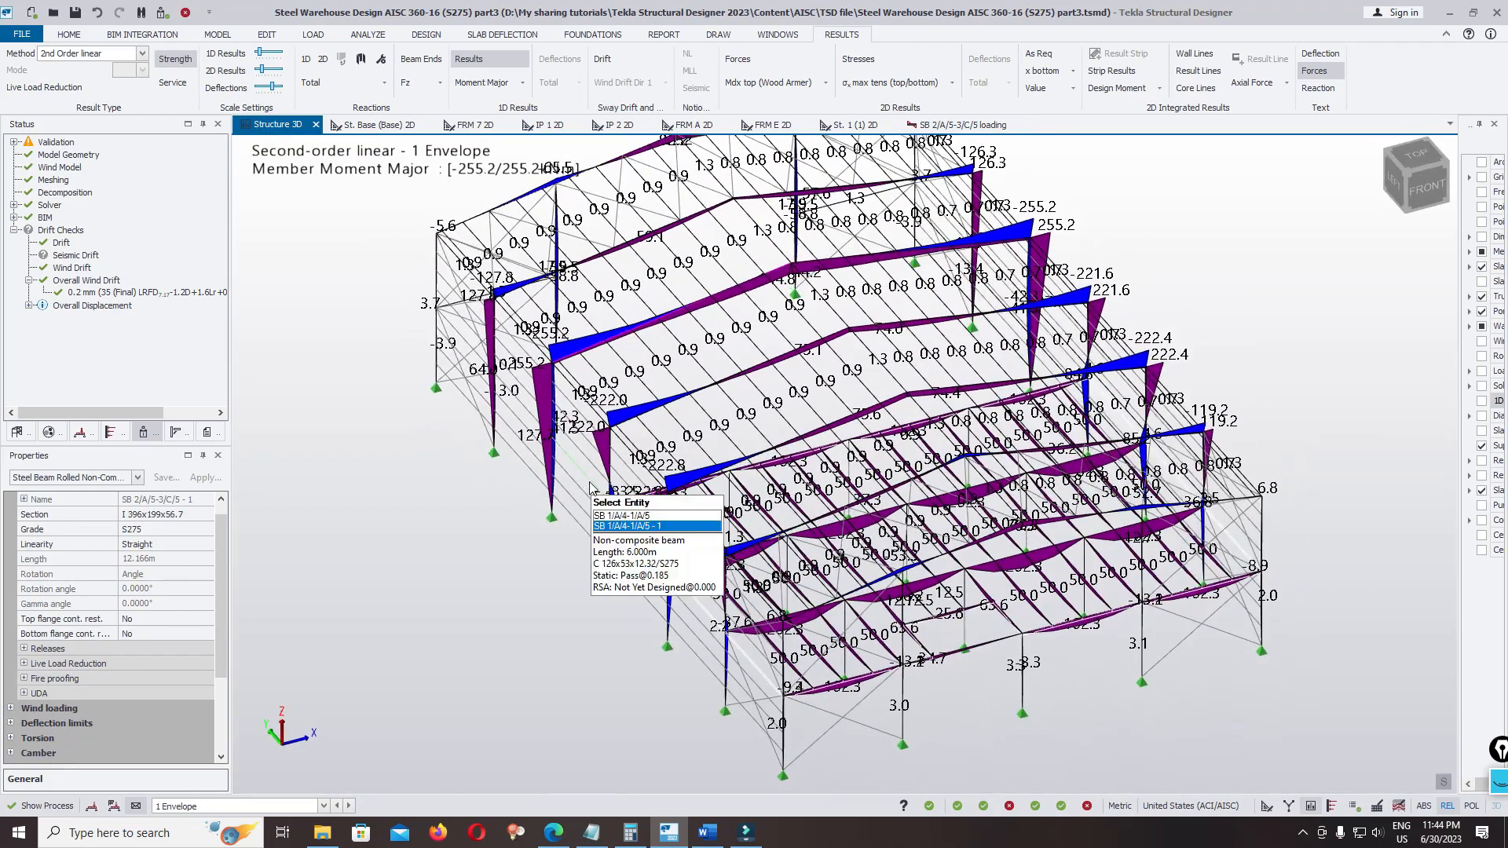
scroll(590, 488, "down", 1)
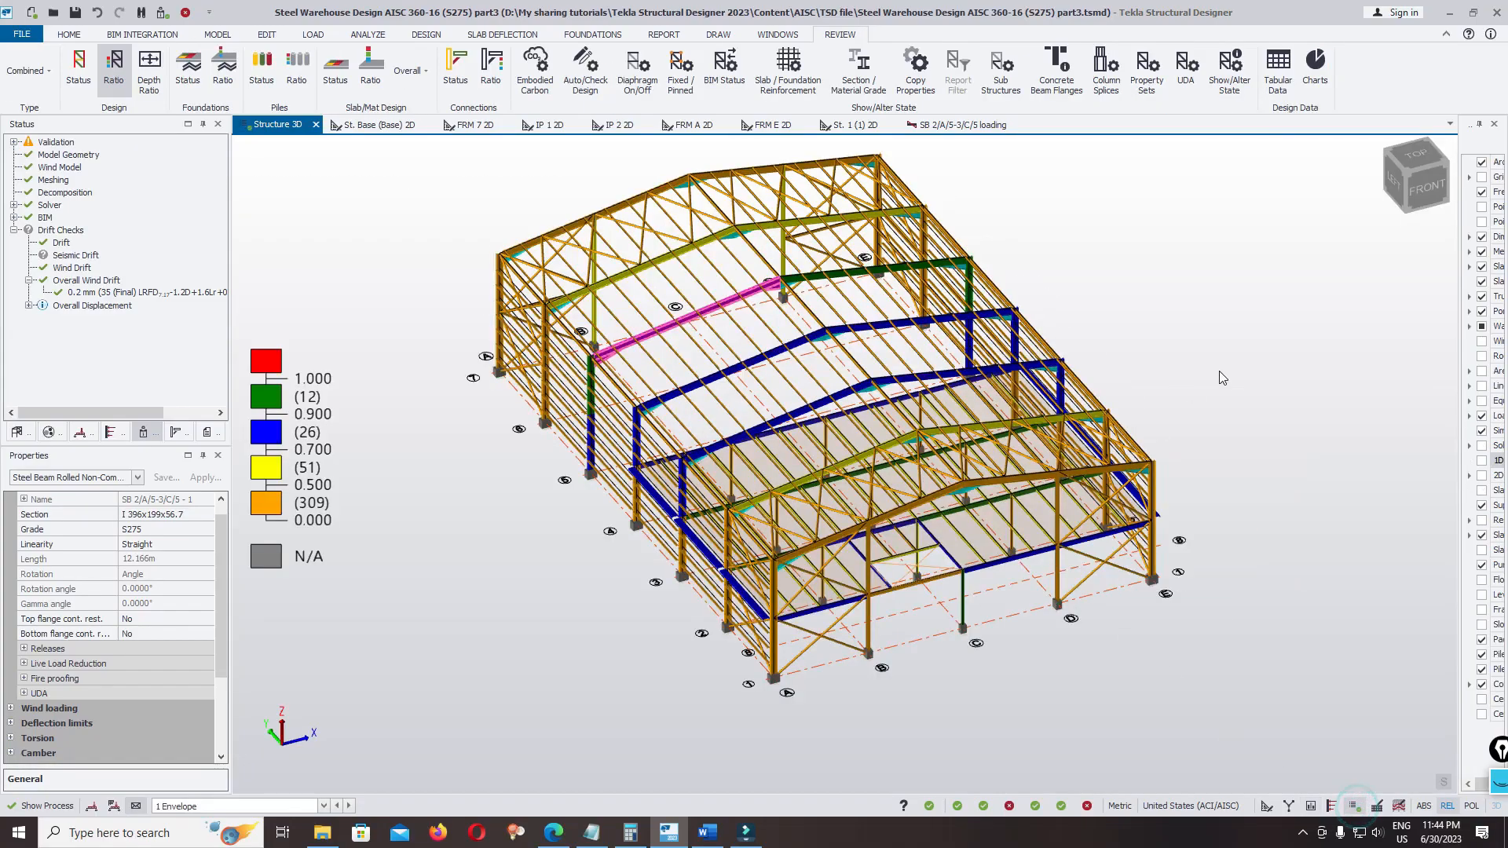
Open the tabular review data as a design summary and list the steel beams
middle_click_drag(1219, 371, 1214, 431)
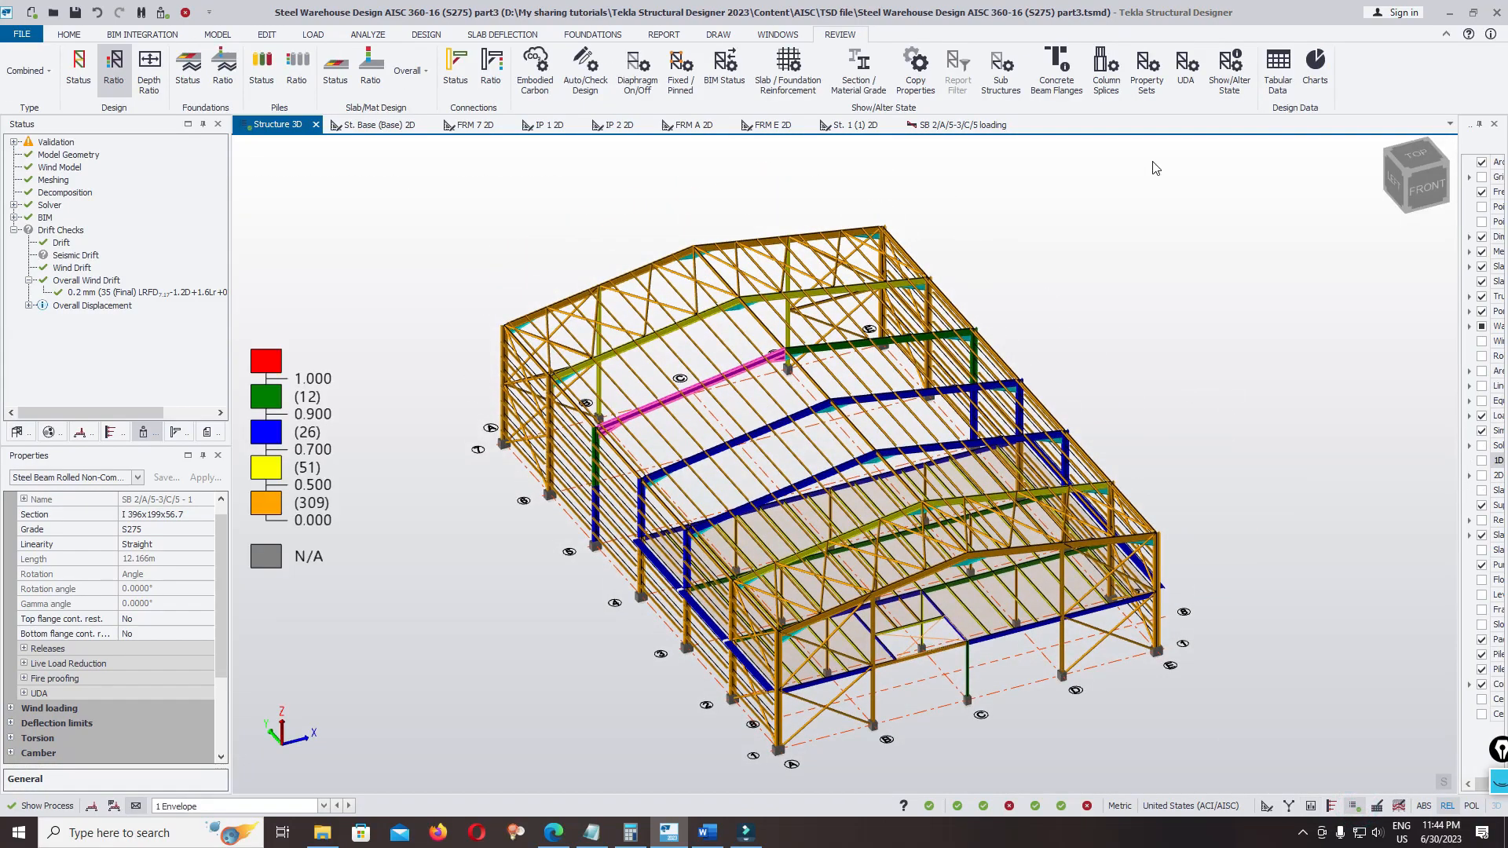
left_click(1278, 83)
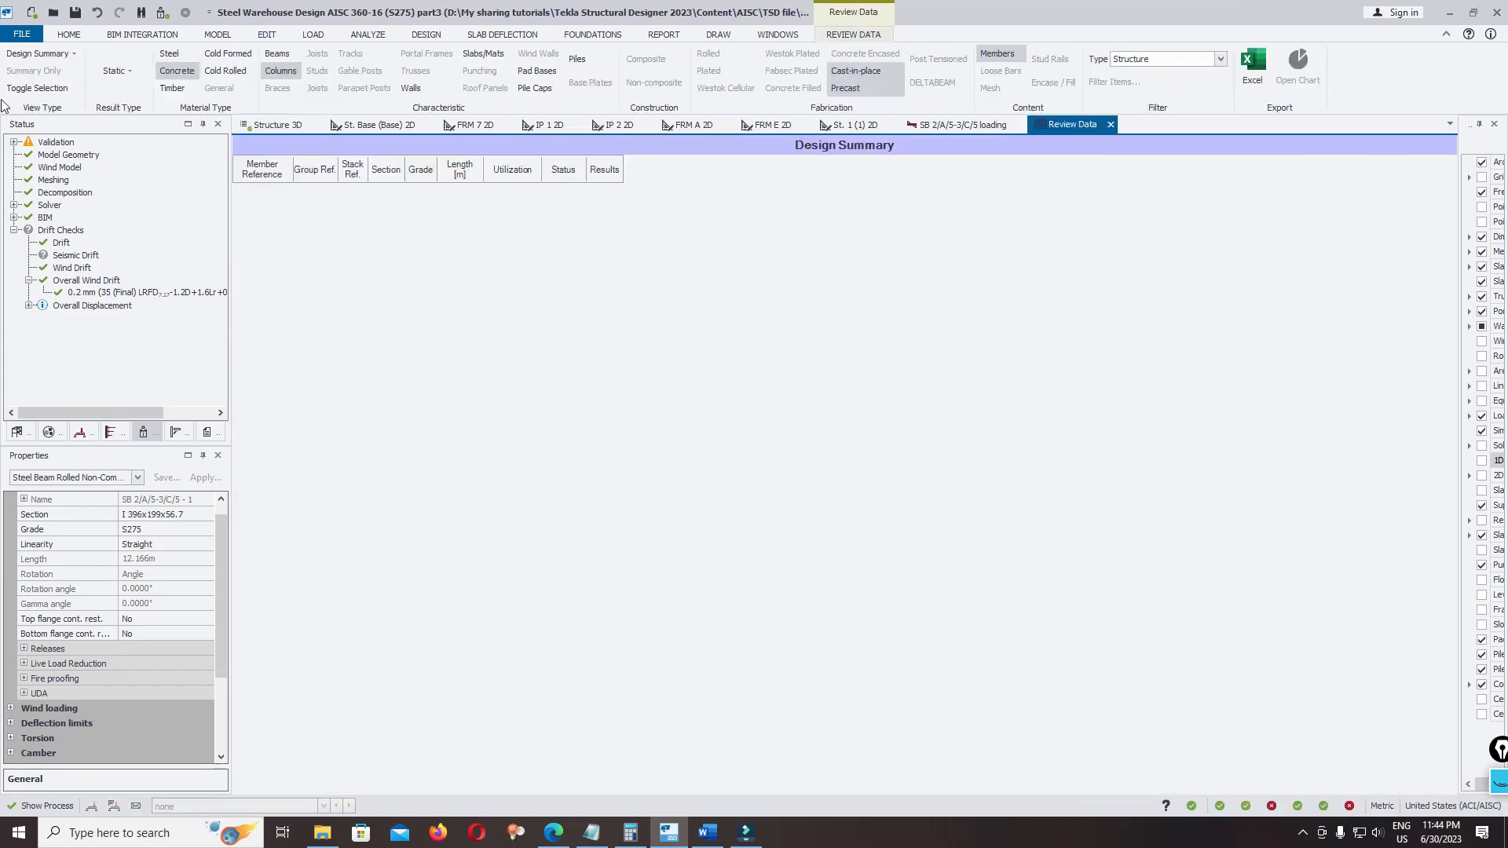
left_click(33, 55)
left_click(48, 72)
left_click(169, 54)
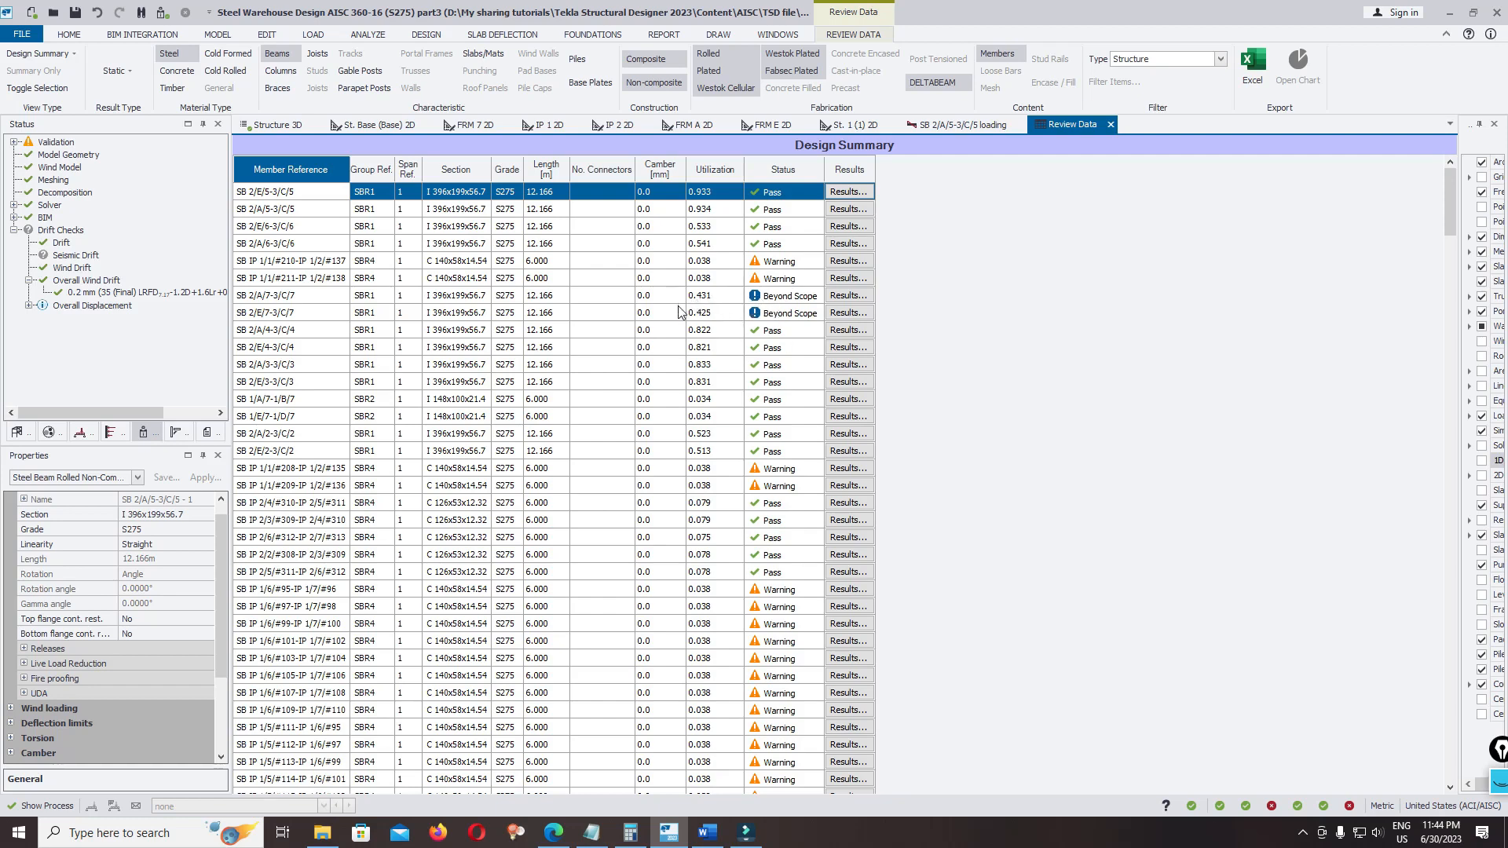
Examine the sections, utilization and design status of the steel beams throughout the design summary table
scroll(664, 311, "down", 10)
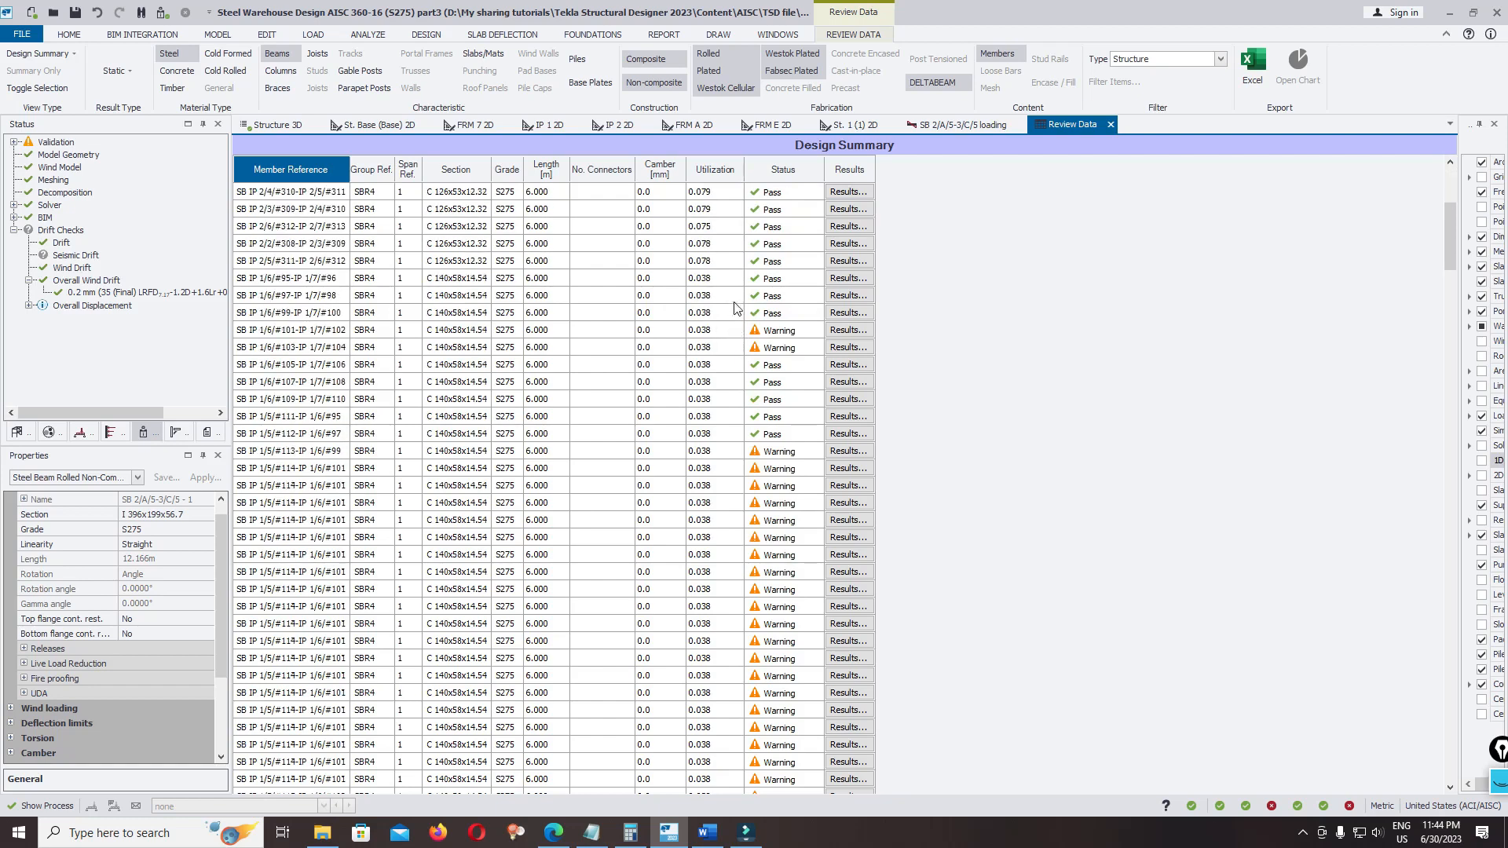
scroll(1442, 291, "down", 5)
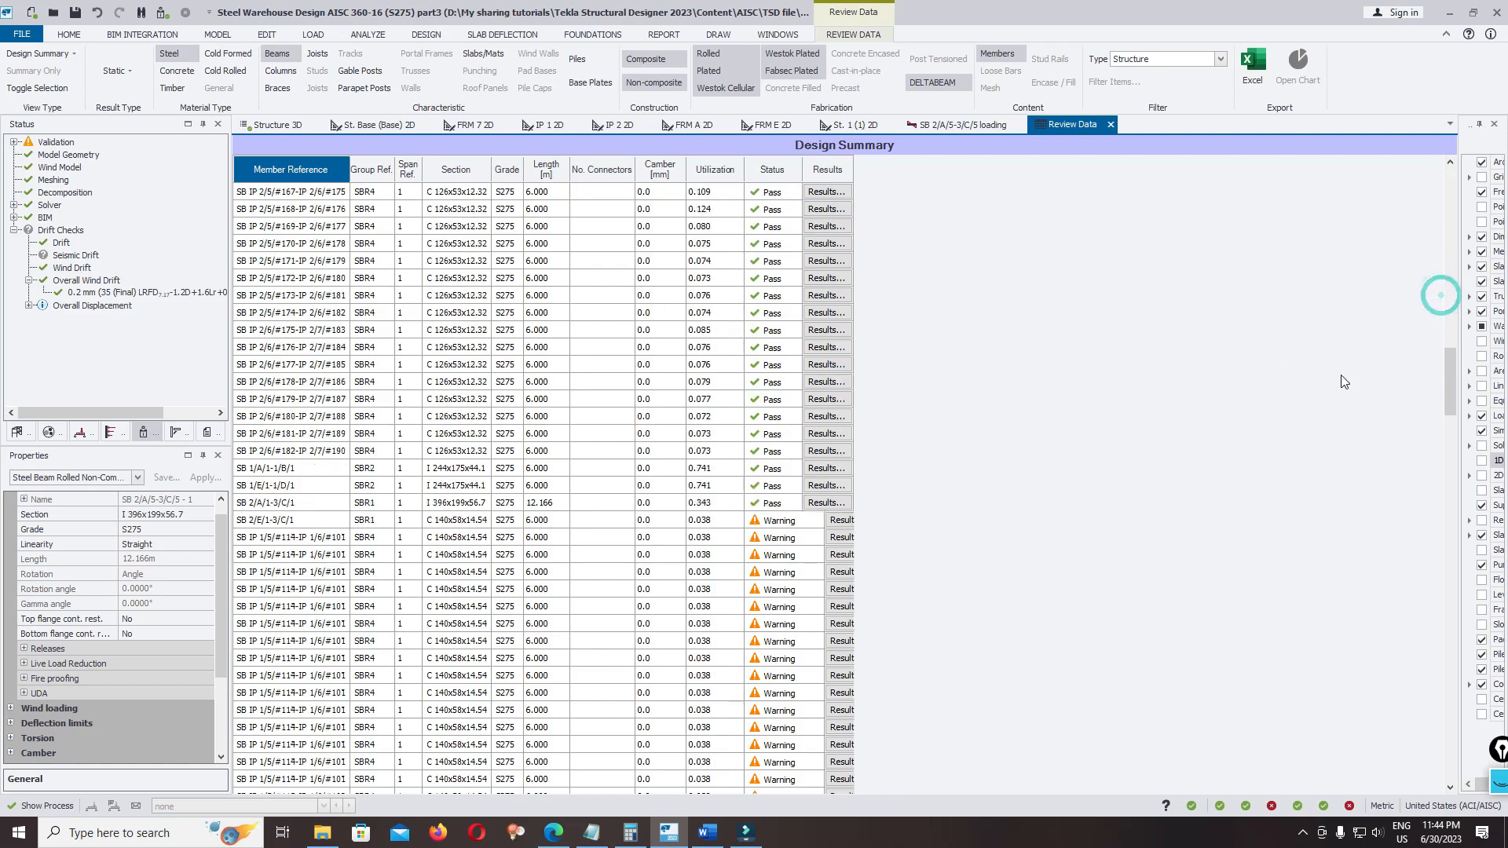
scroll(1442, 406, "down", 10)
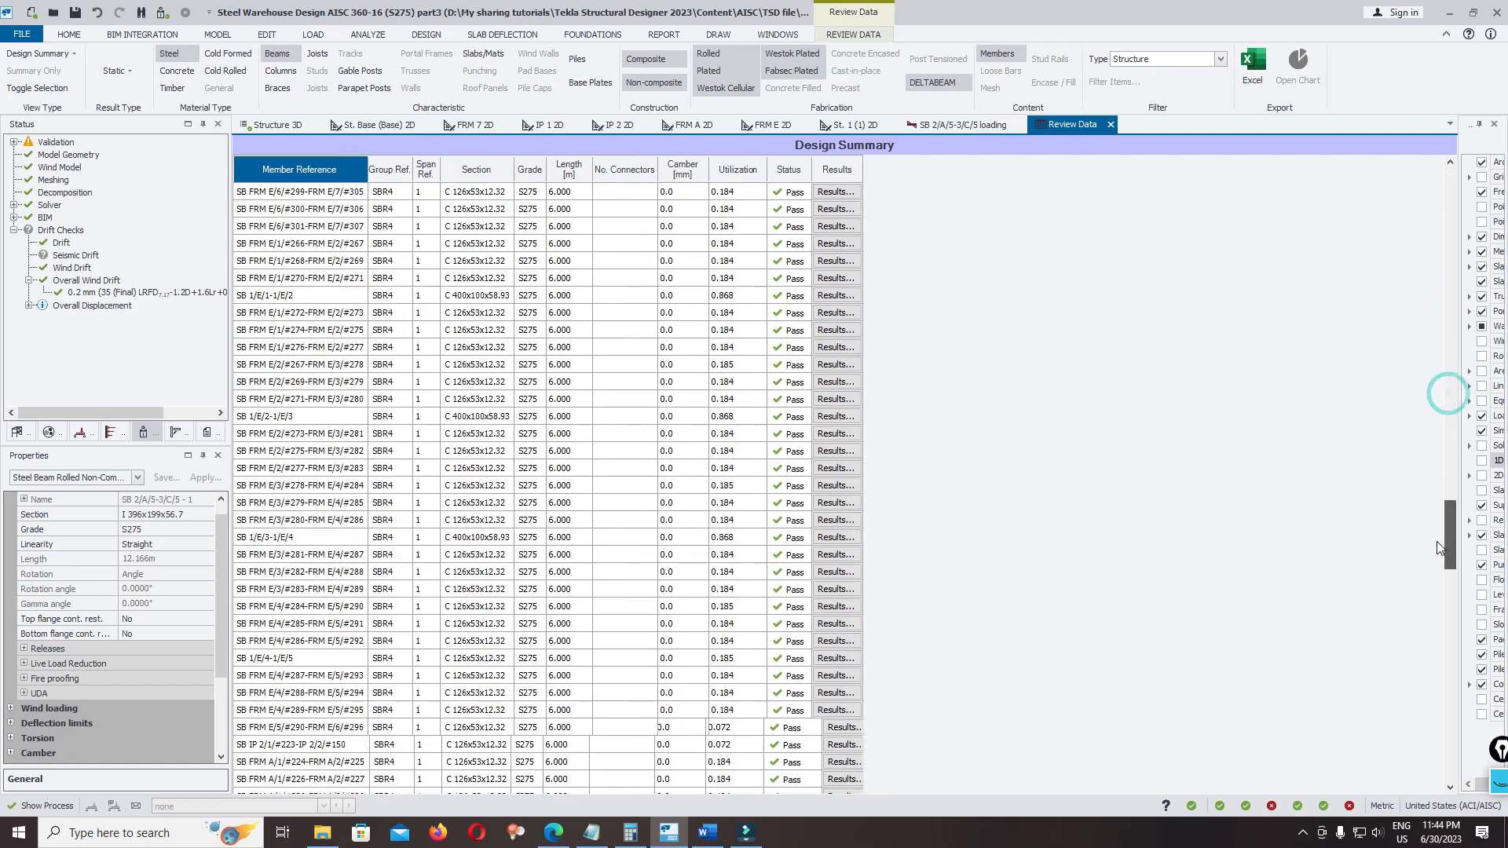
scroll(1448, 542, "down", 5)
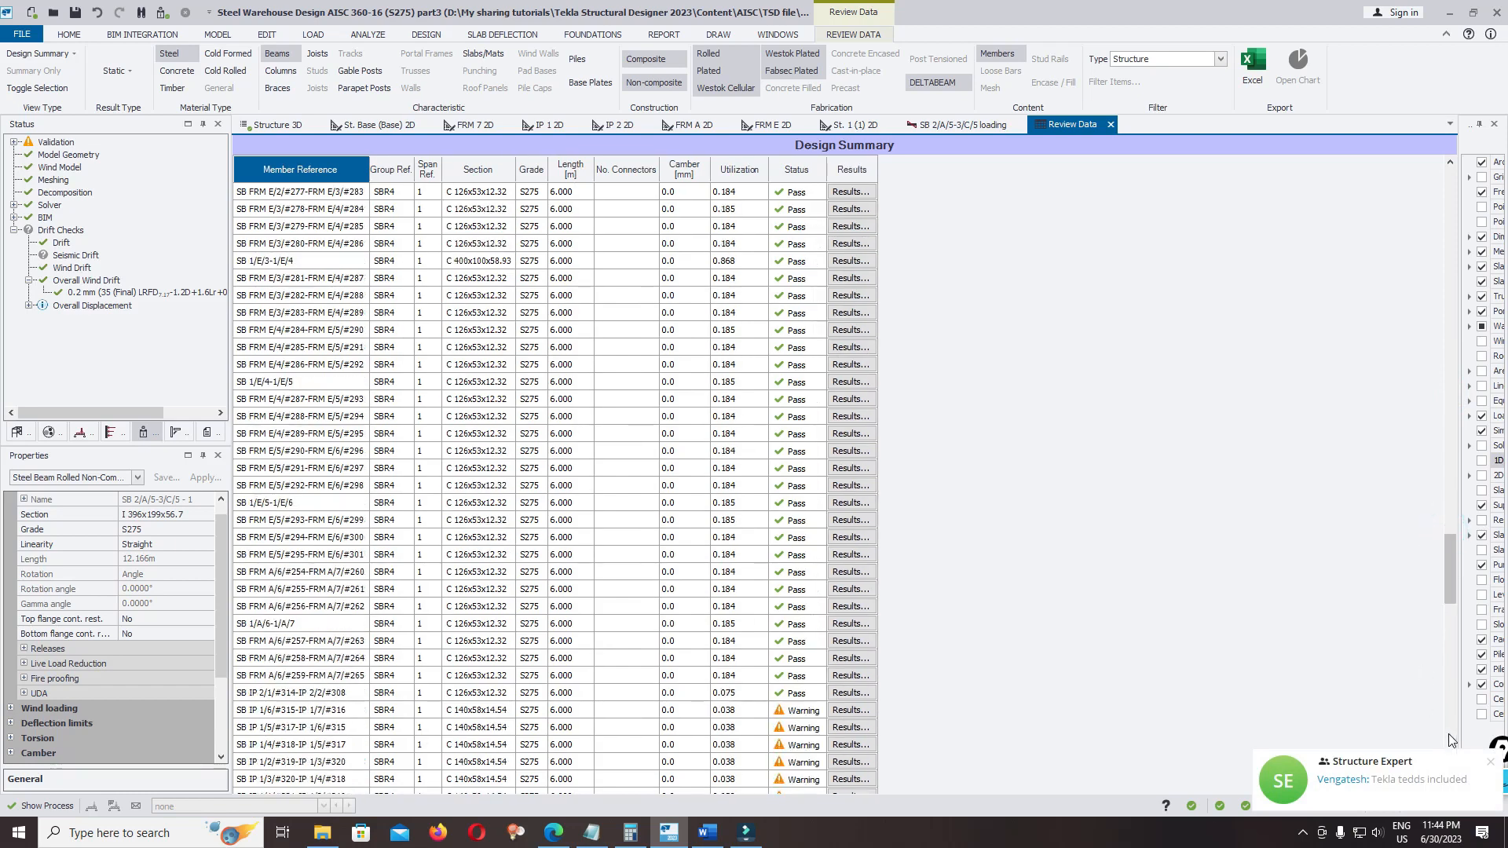
left_click(1484, 768)
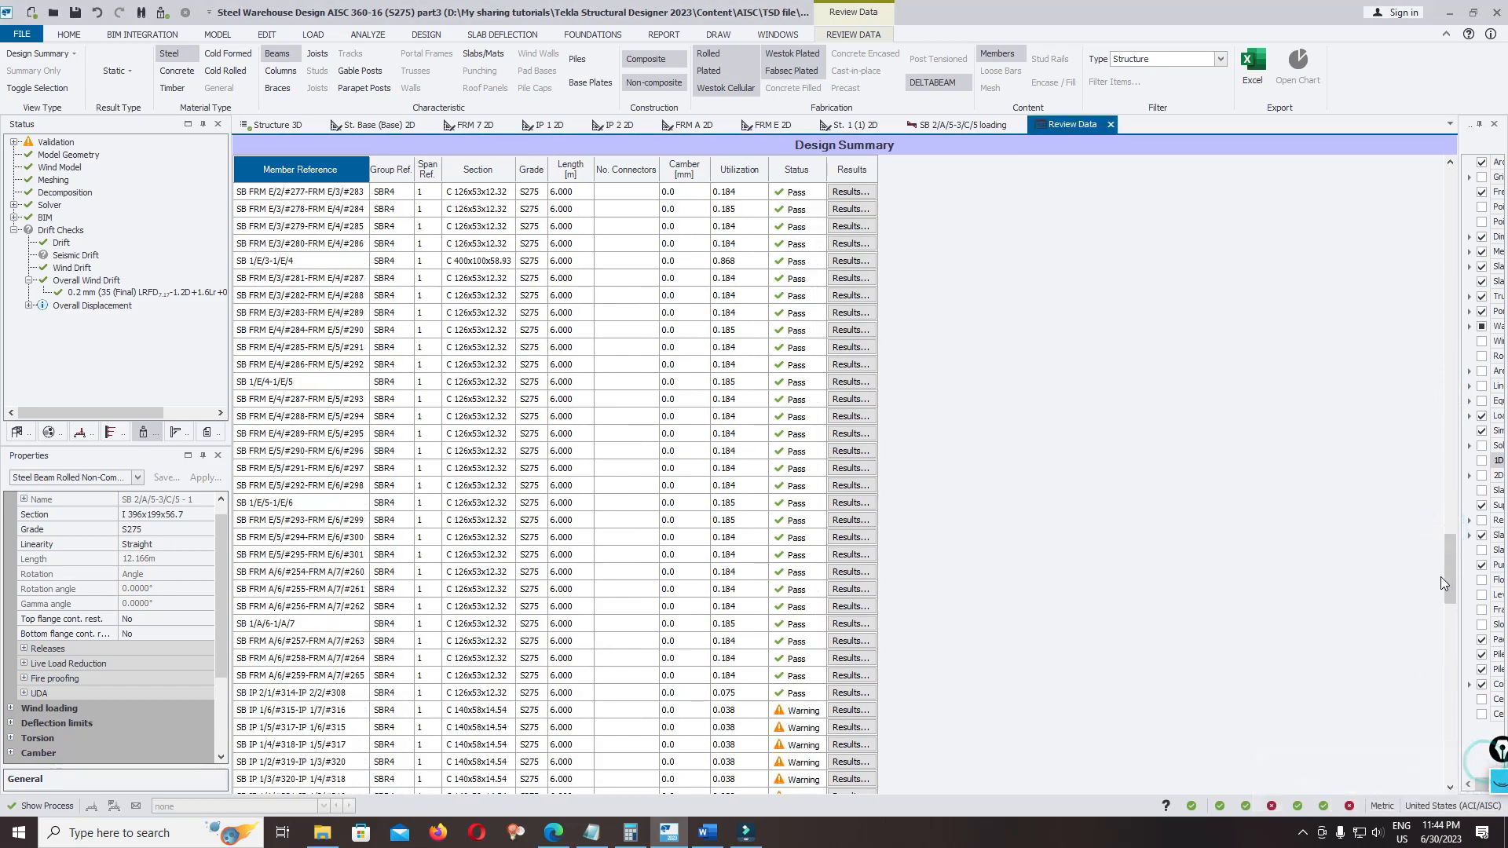
left_click_drag(1445, 591, 1445, 188)
List the steel columns in the design summary and sort them by utilization from highest to lowest
left_click(281, 70)
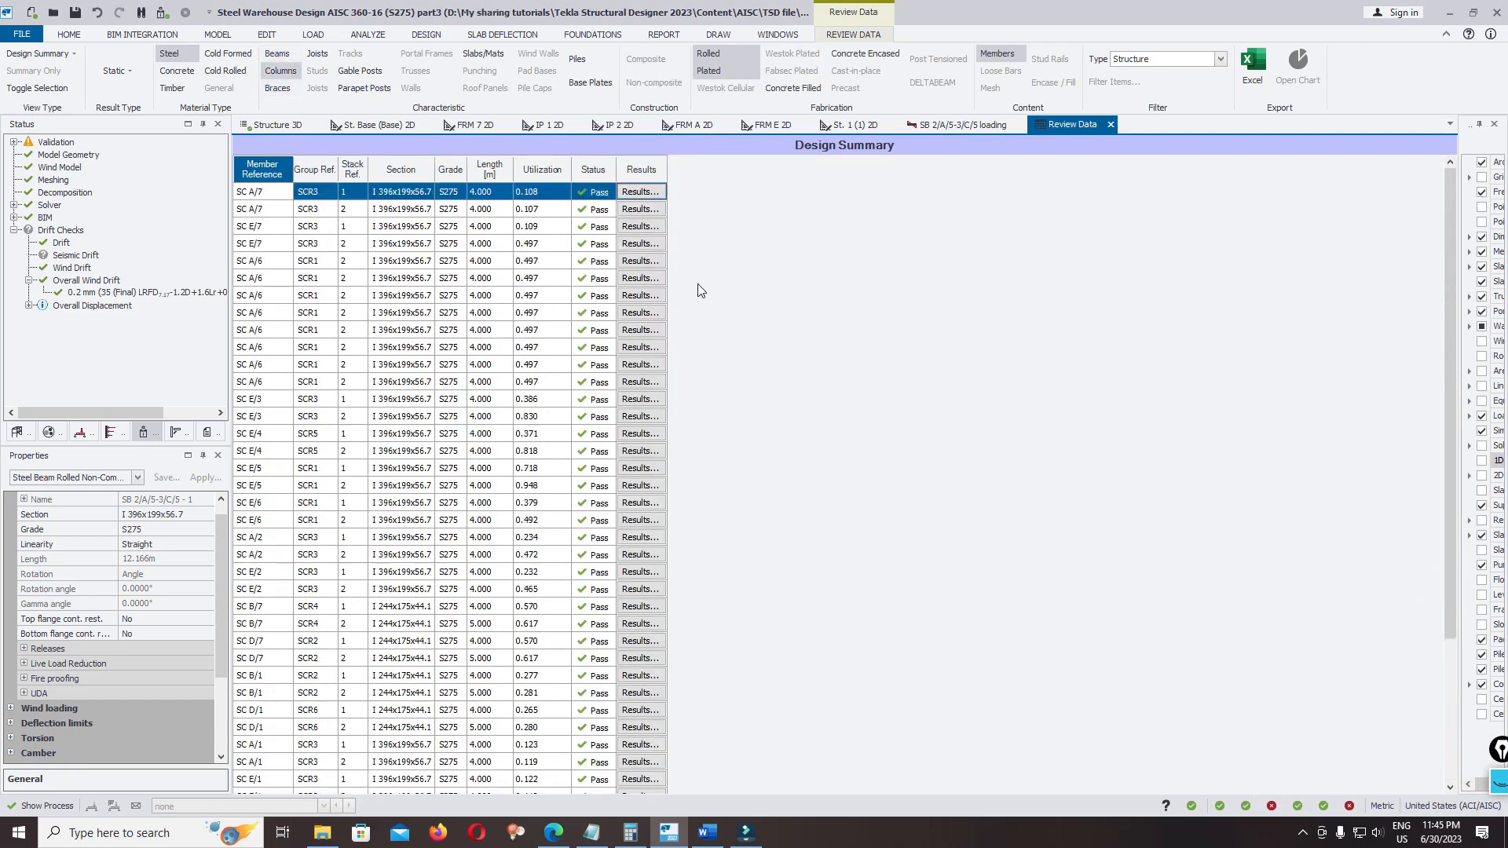
left_click(539, 172)
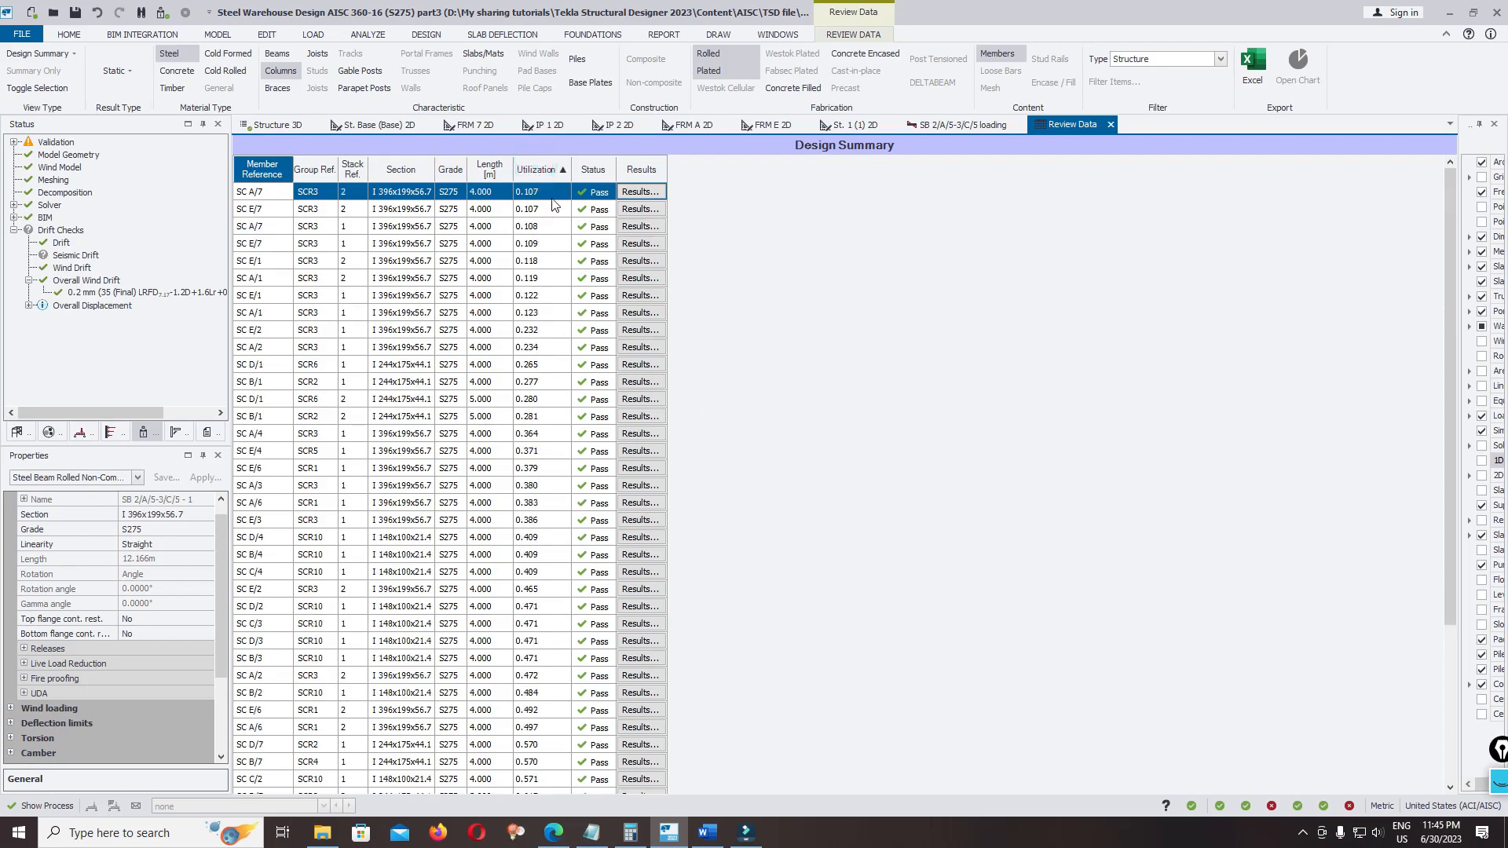
left_click(538, 171)
Open the design results of column SC E/5, review the expanded calculations for all conditions, and collapse them to the summary
left_click(640, 191)
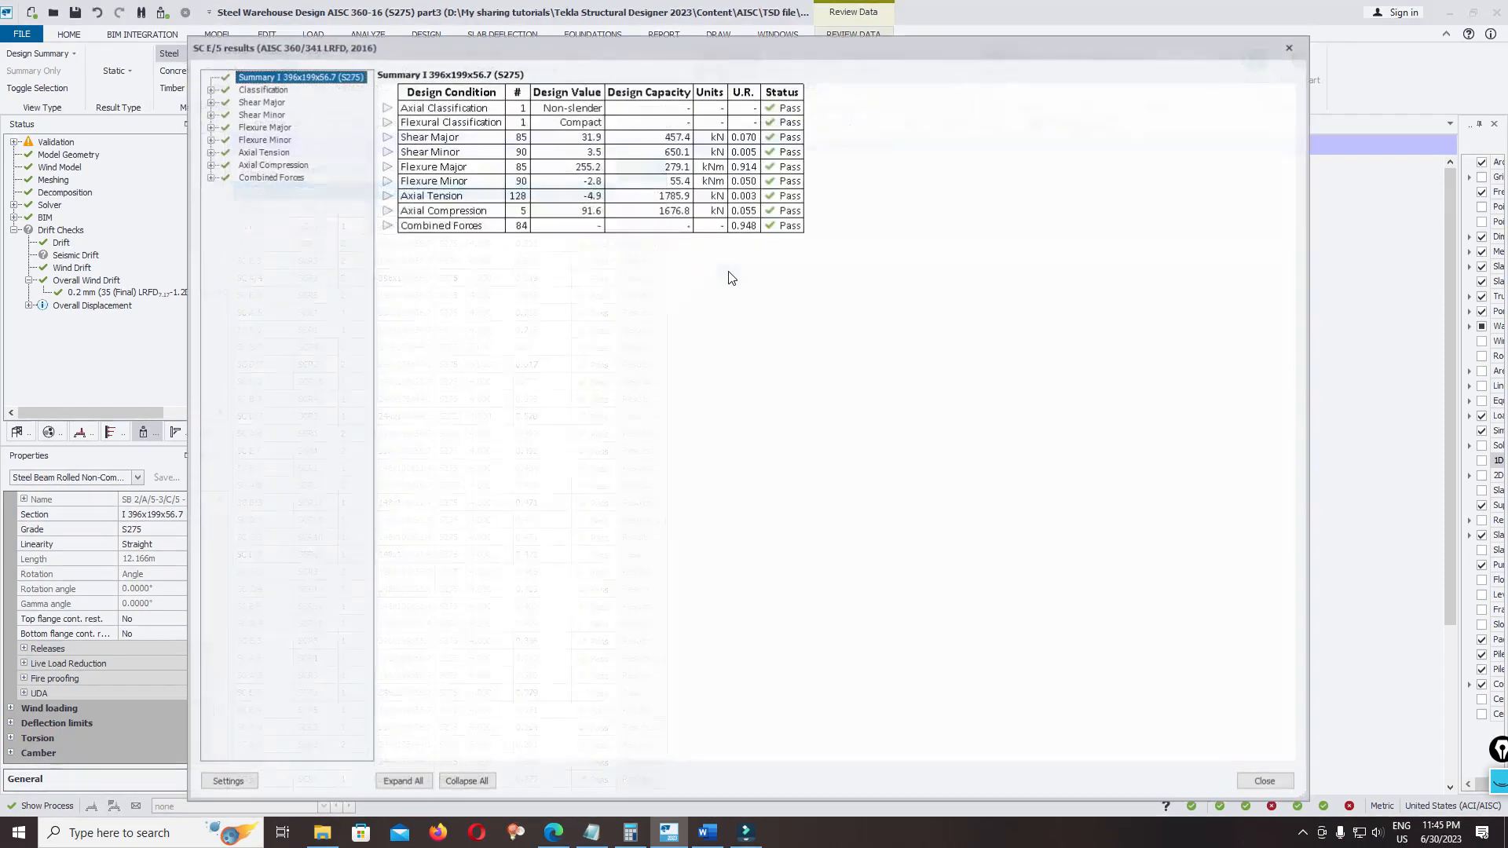
left_click(402, 782)
scroll(835, 327, "down", 15)
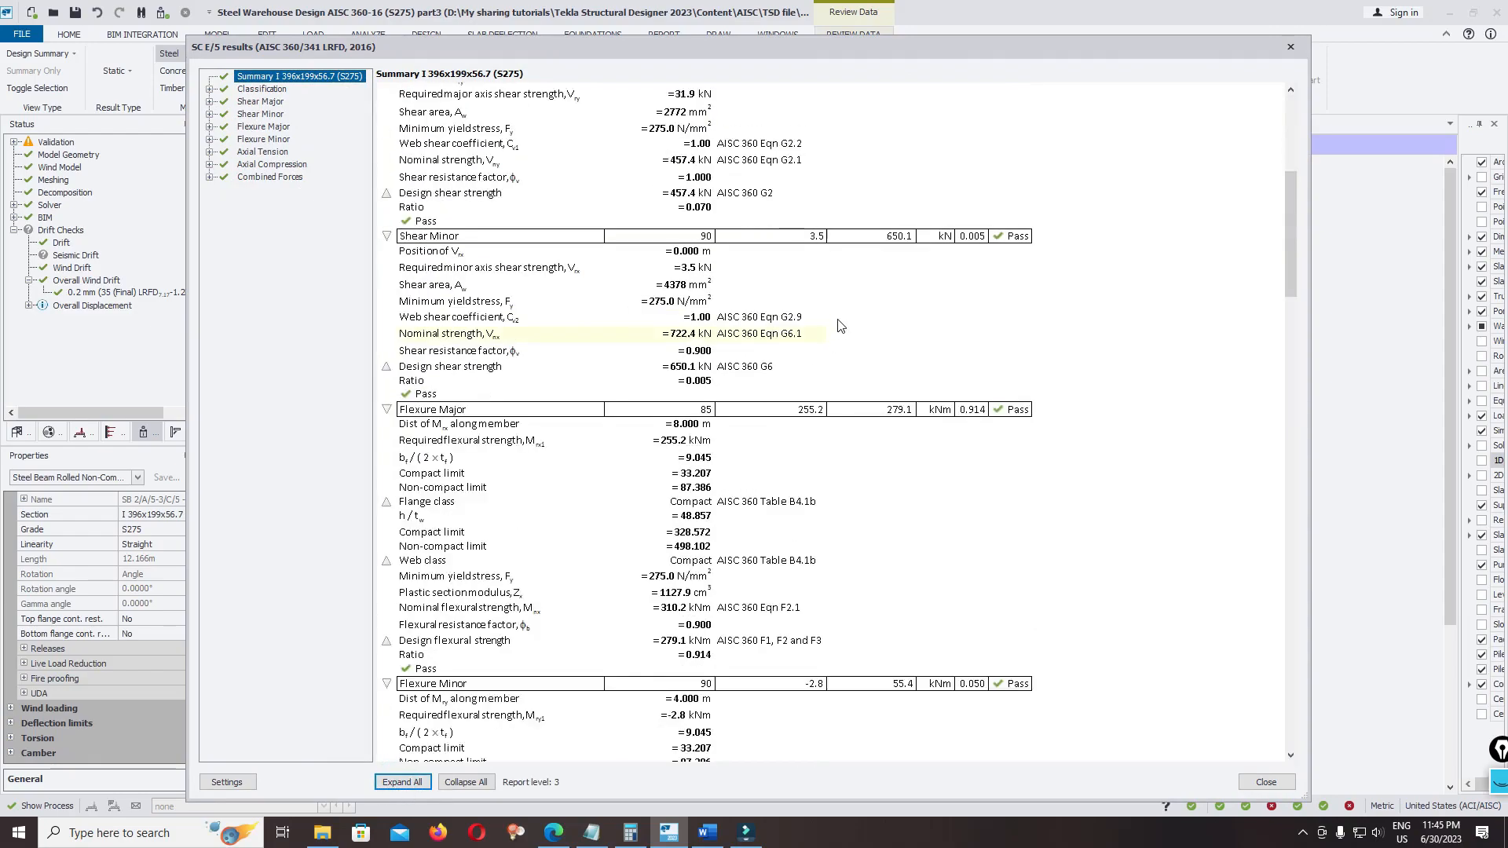
scroll(848, 304, "up", 15)
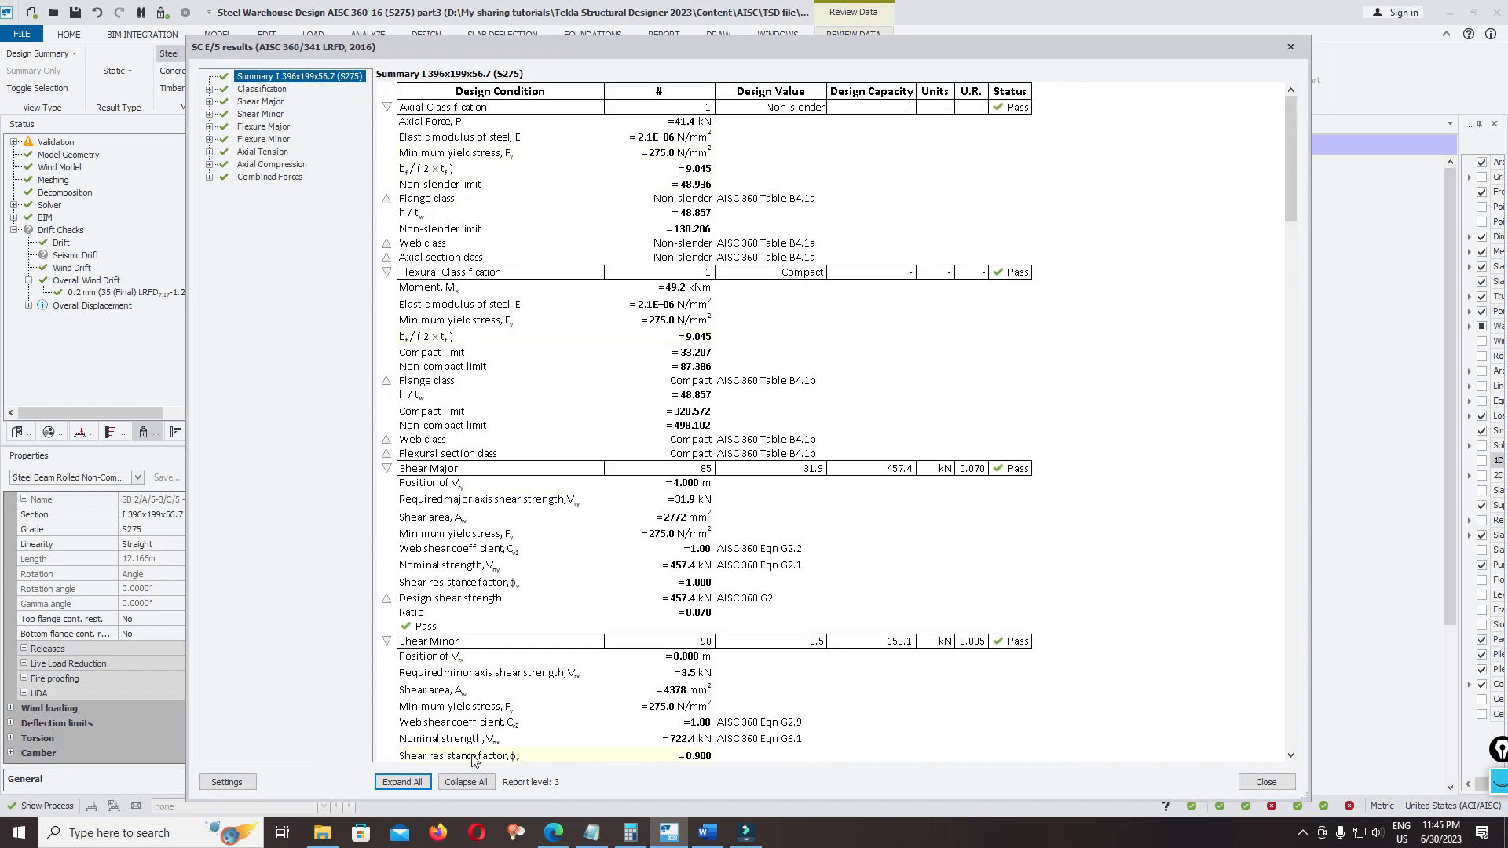
left_click(443, 782)
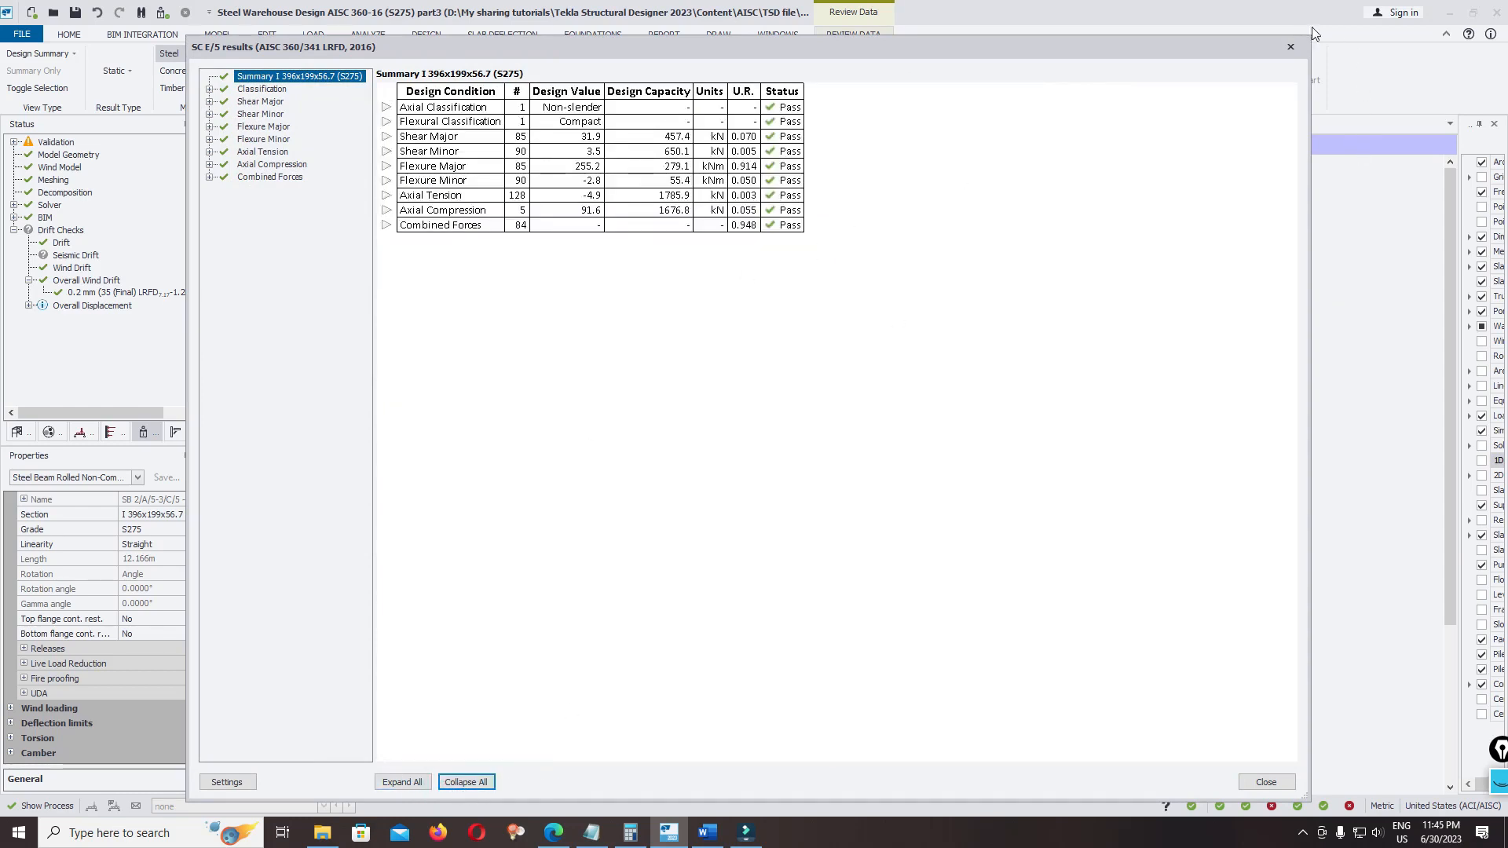
List the steel braces in the design summary, save the model, and keep the result type as Static
left_click(1292, 49)
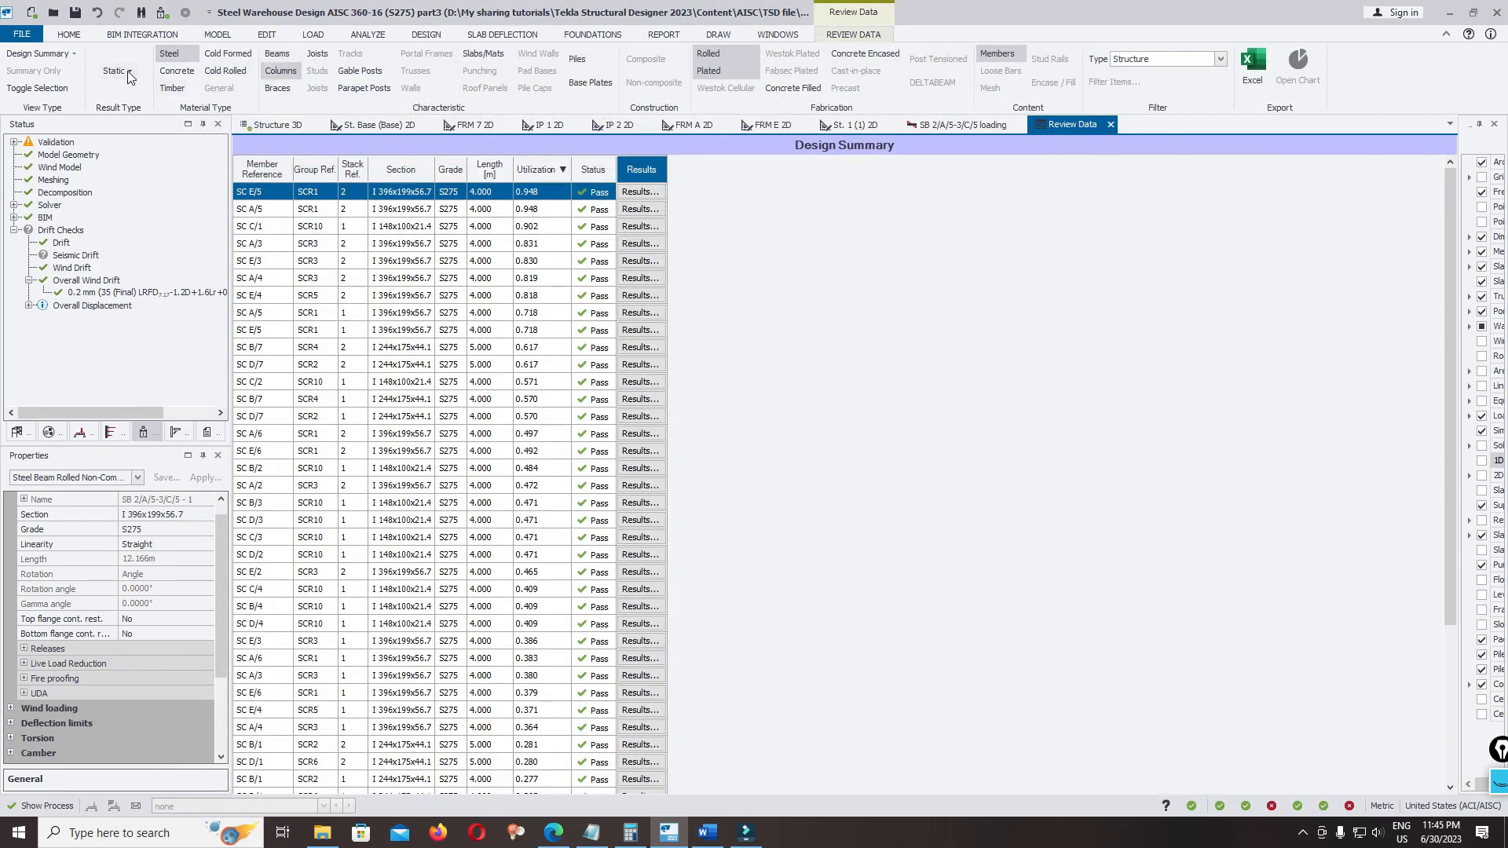
left_click(271, 89)
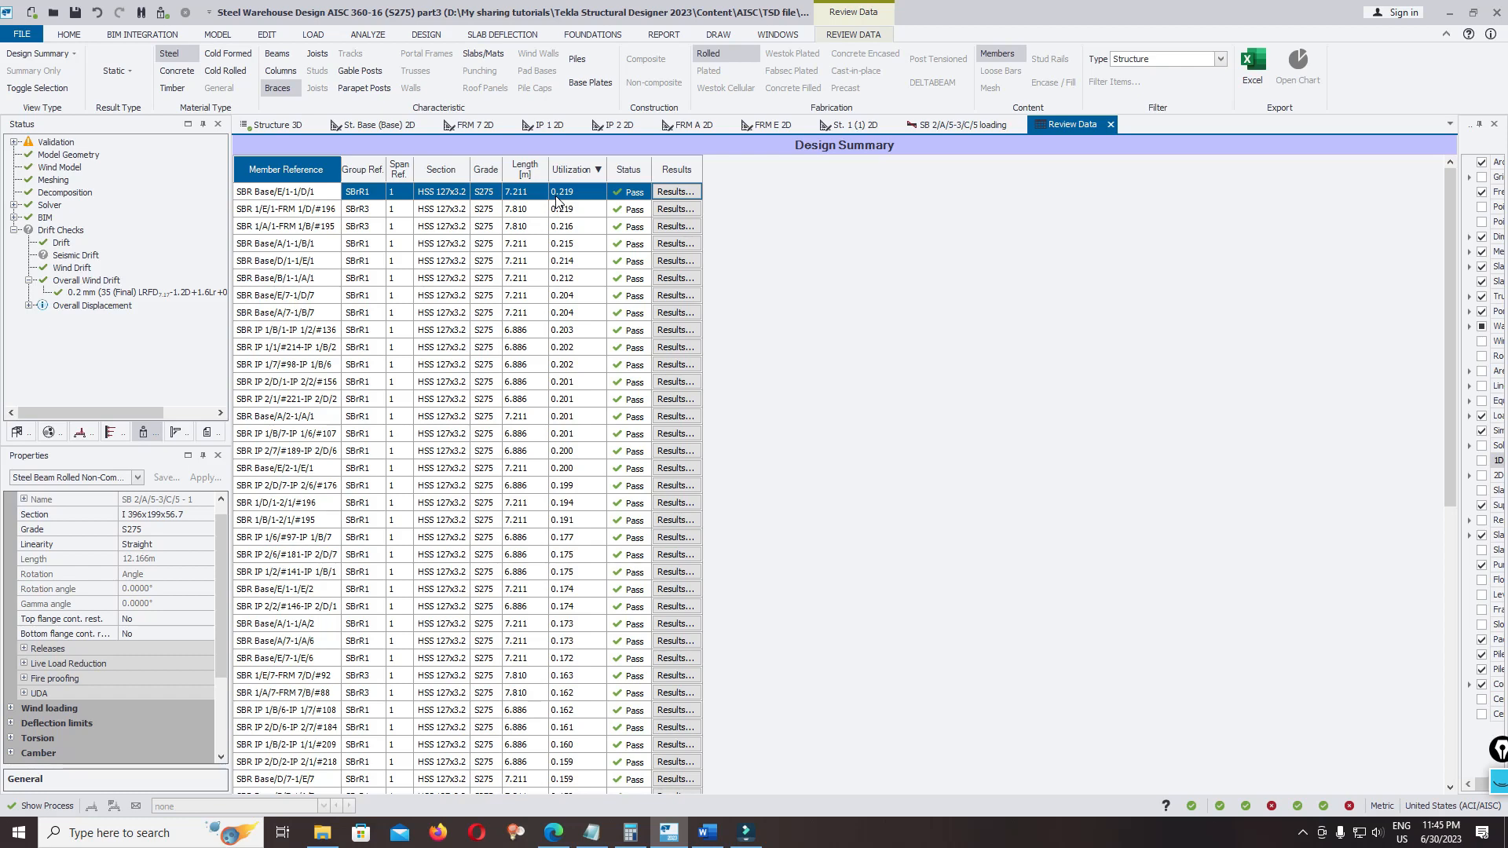
key("ctrl+s")
key("ctrl+s")
left_click(126, 71)
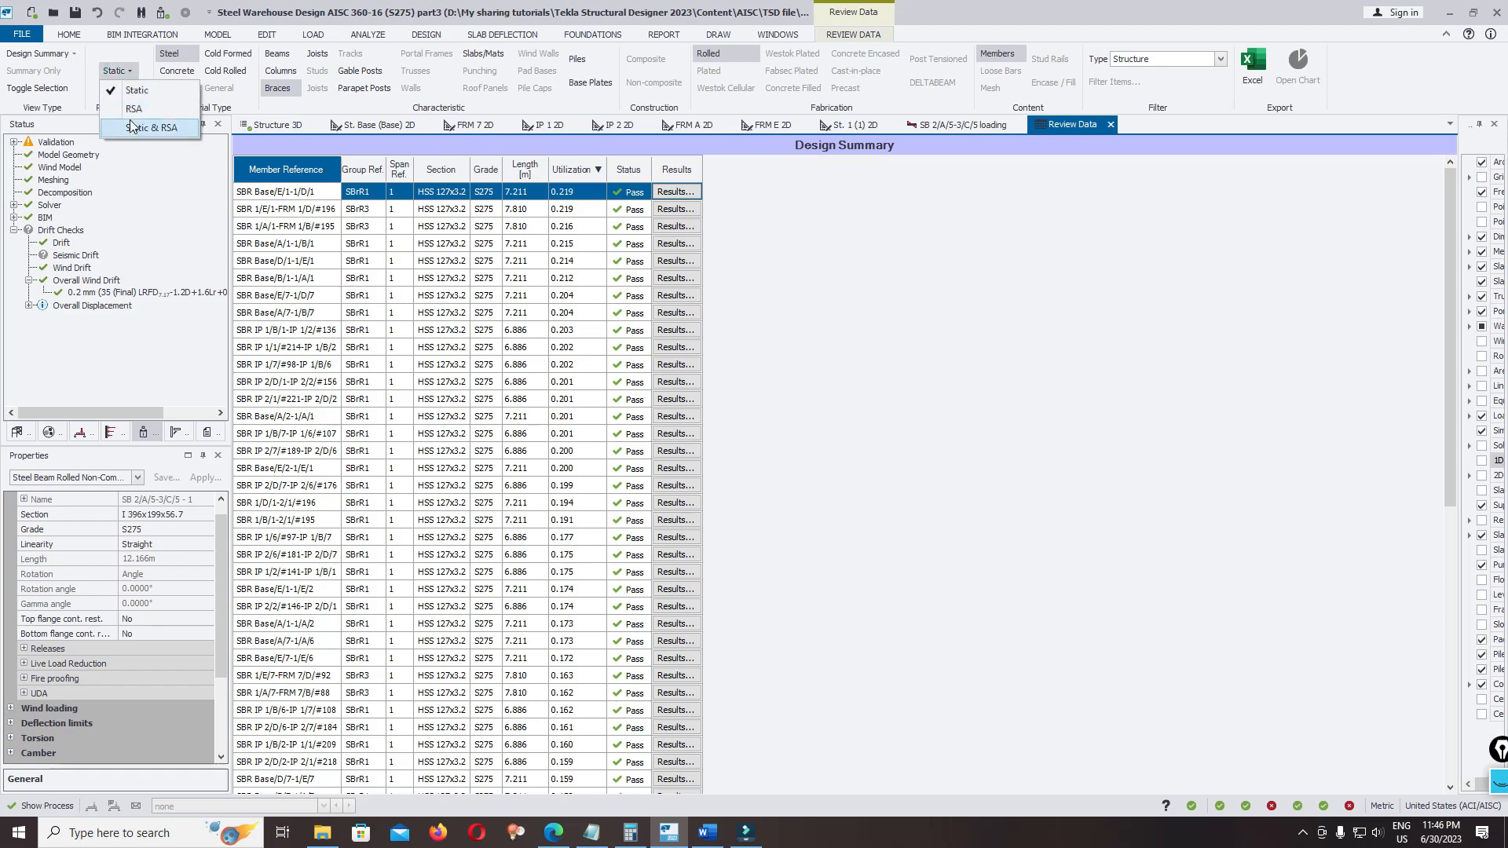
left_click(134, 90)
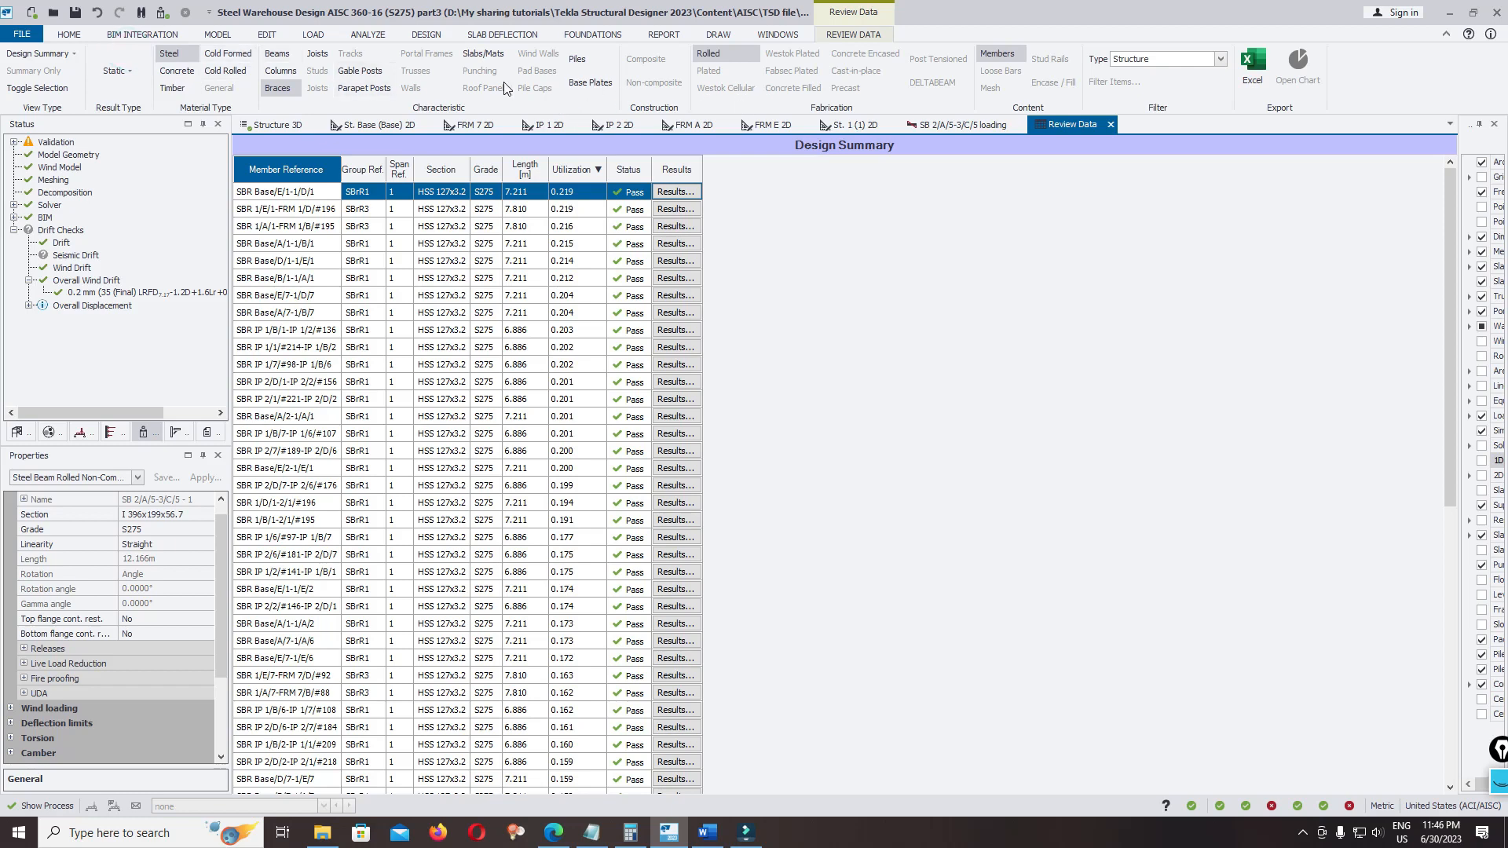
Show the Drift table and review the stability coefficient details of column SC D/1 in directions 1 and 2
left_click(72, 55)
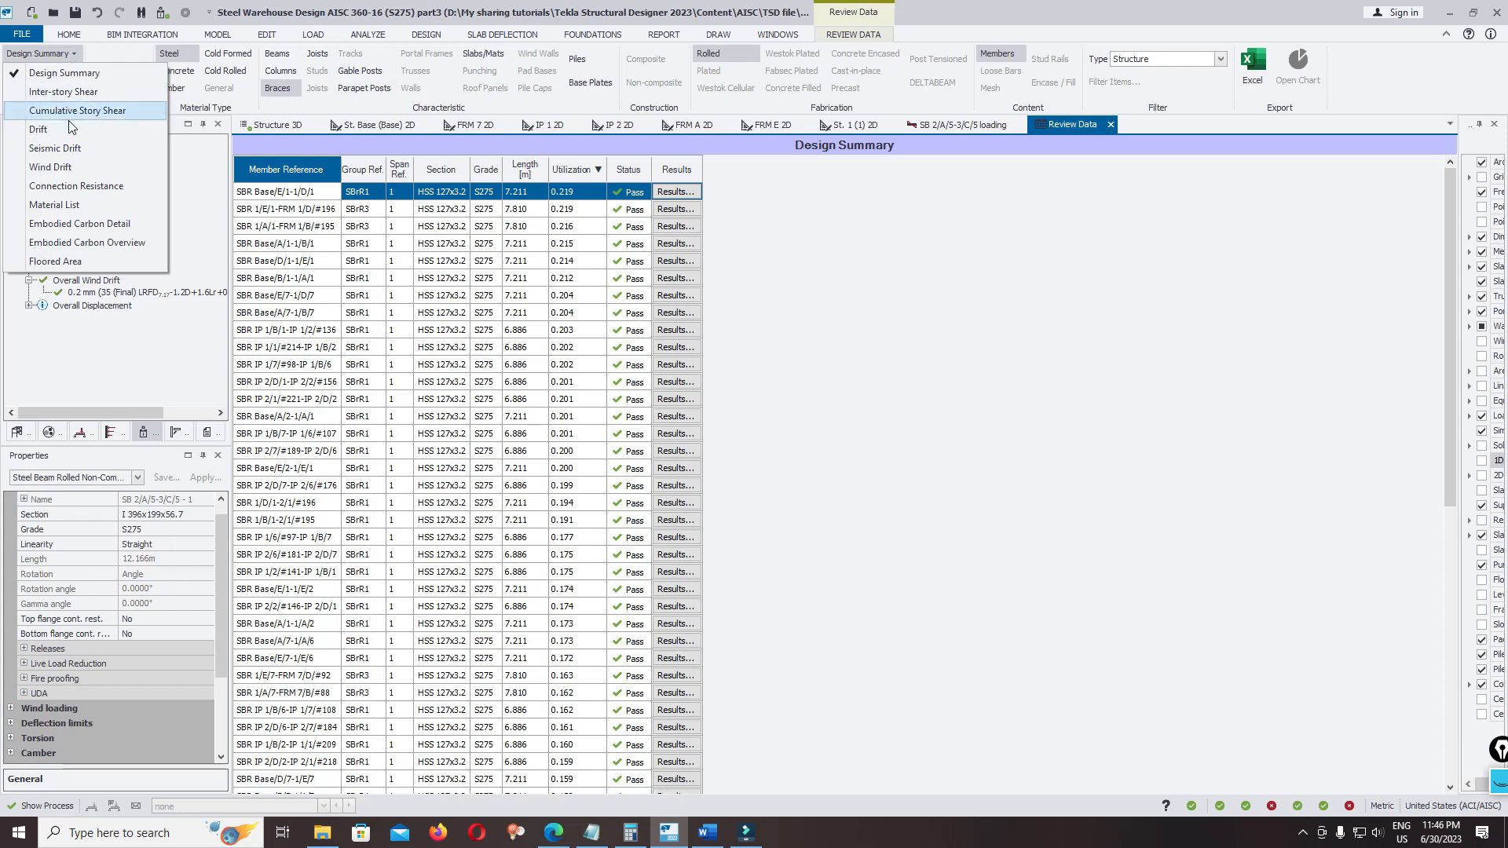
left_click(39, 128)
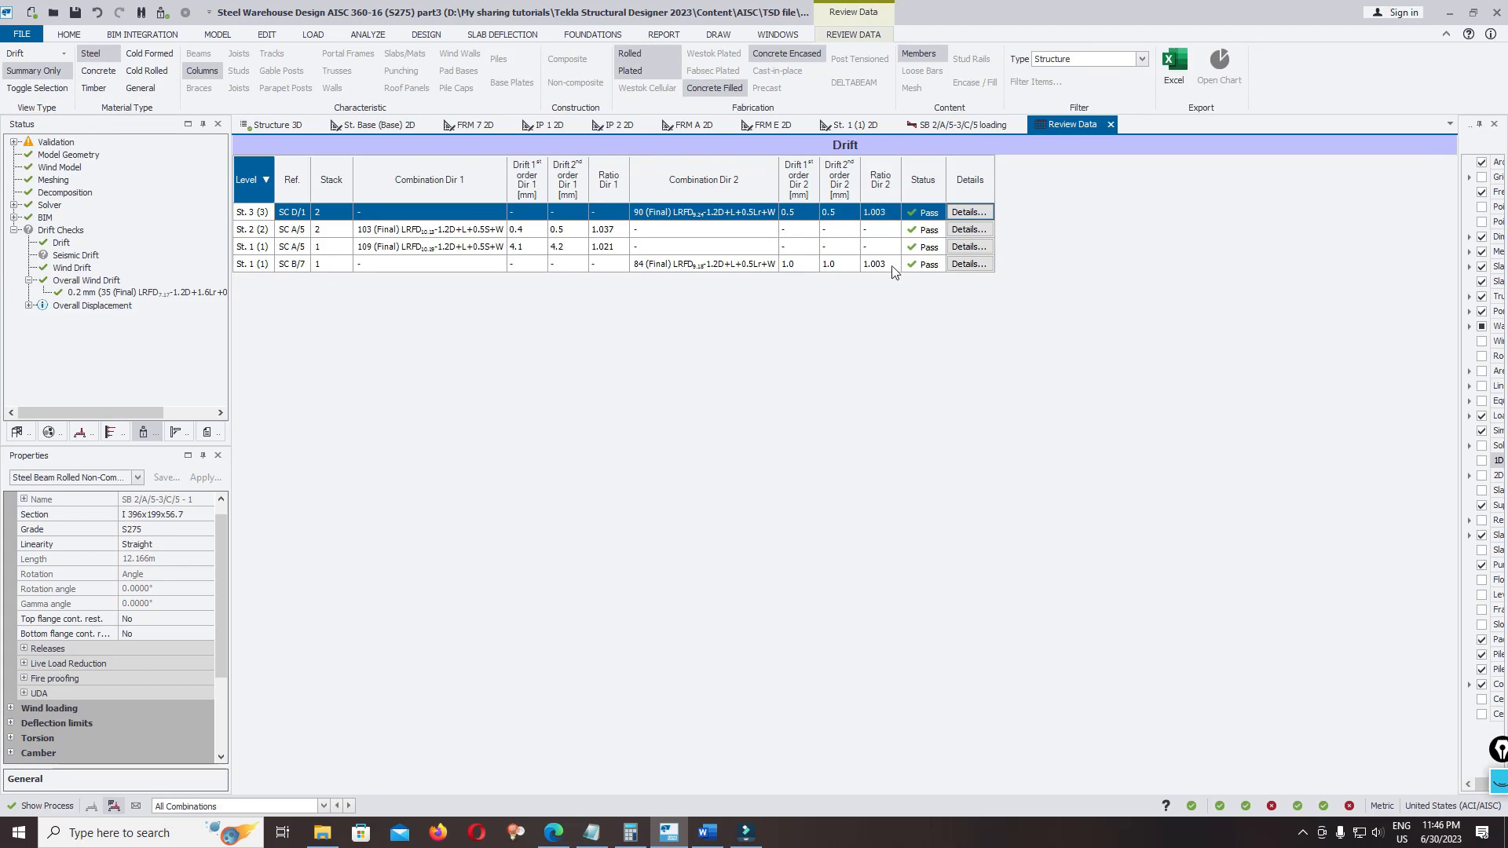
left_click(987, 212)
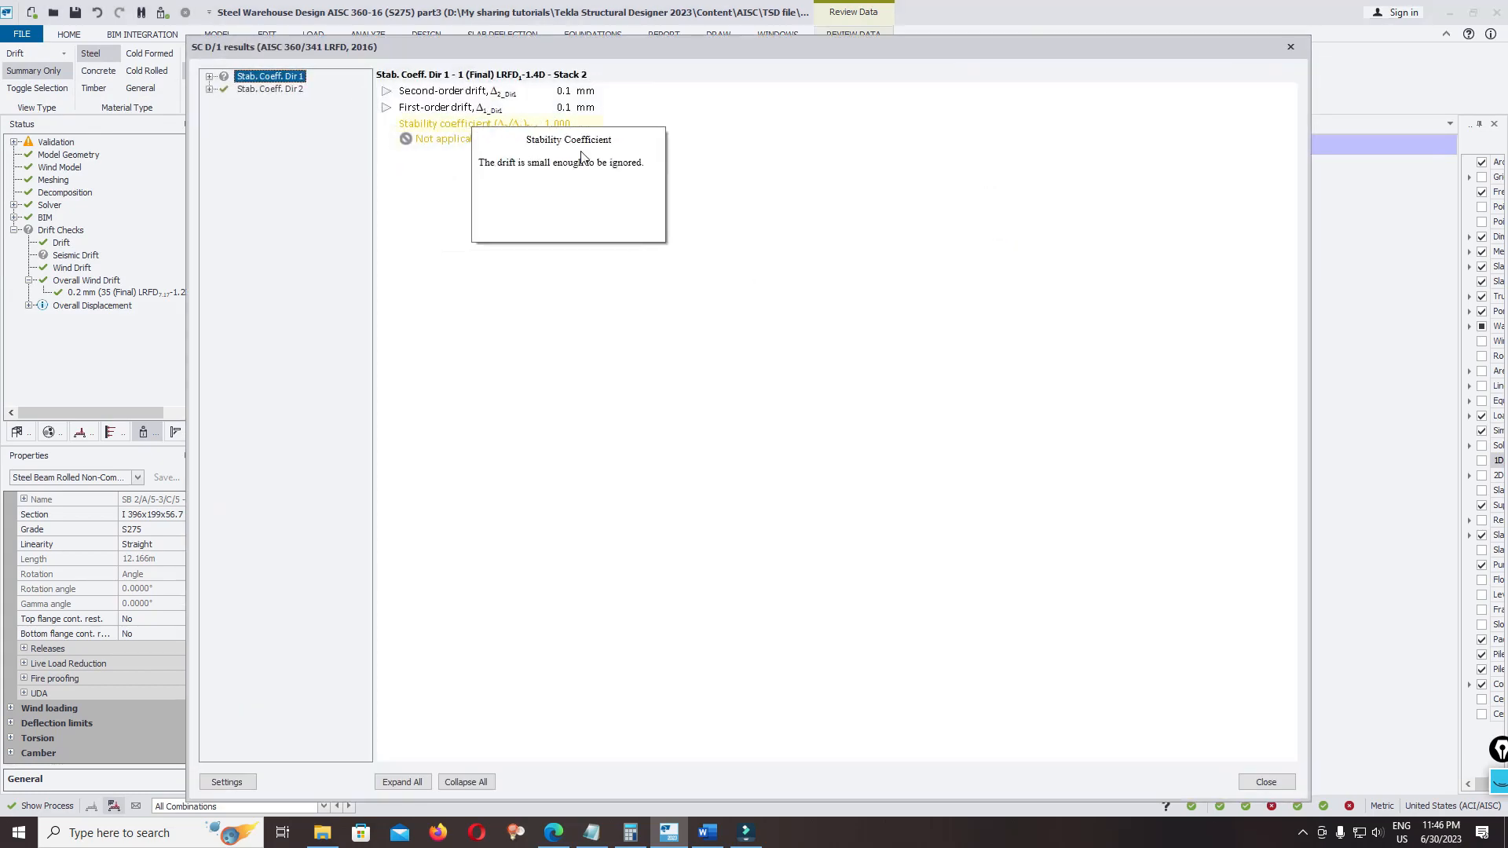
mouse_move(417, 133)
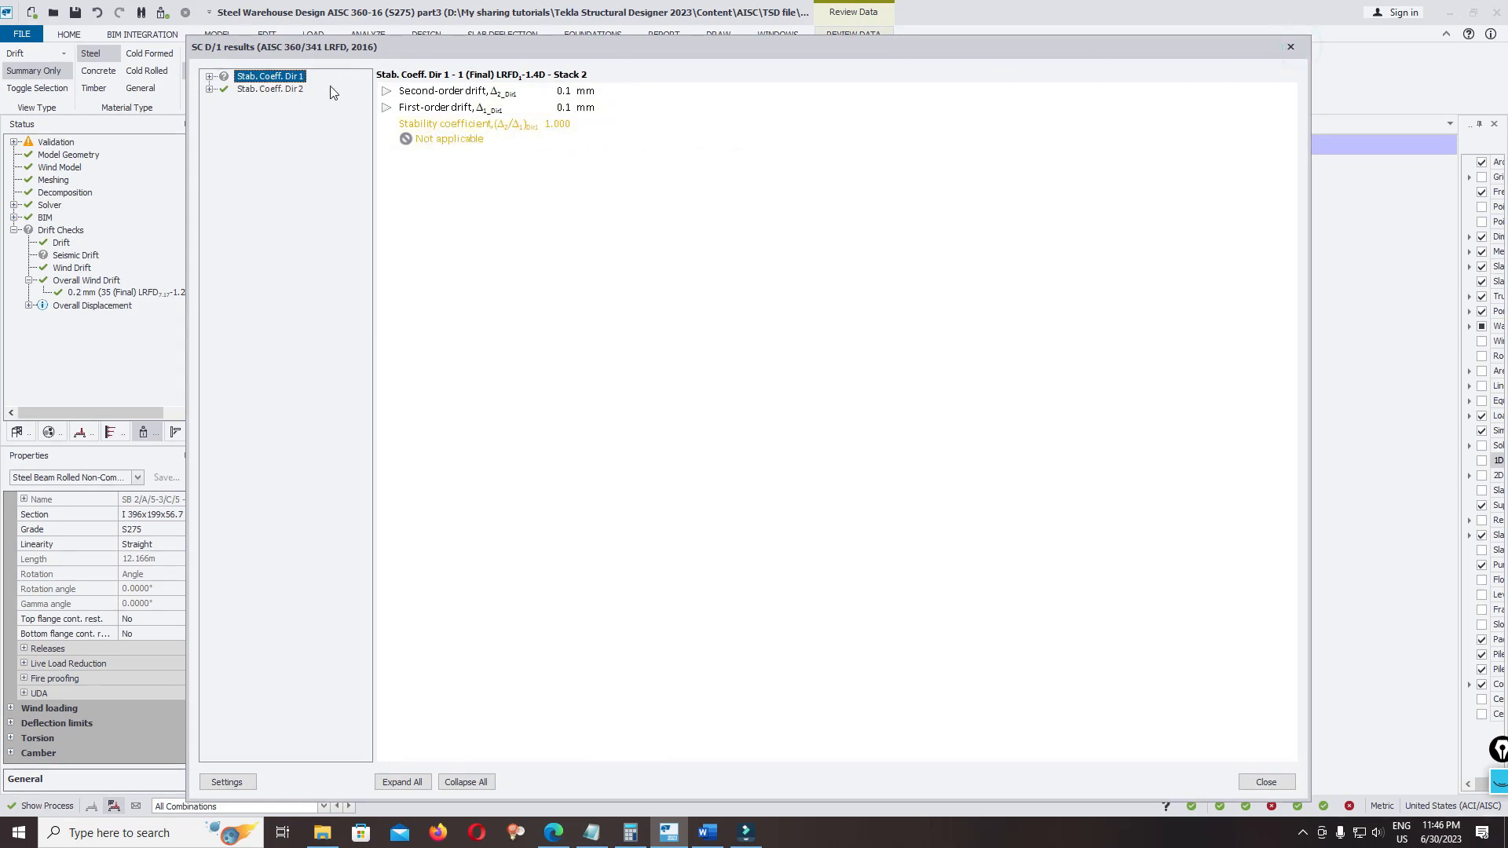
double_click(297, 88)
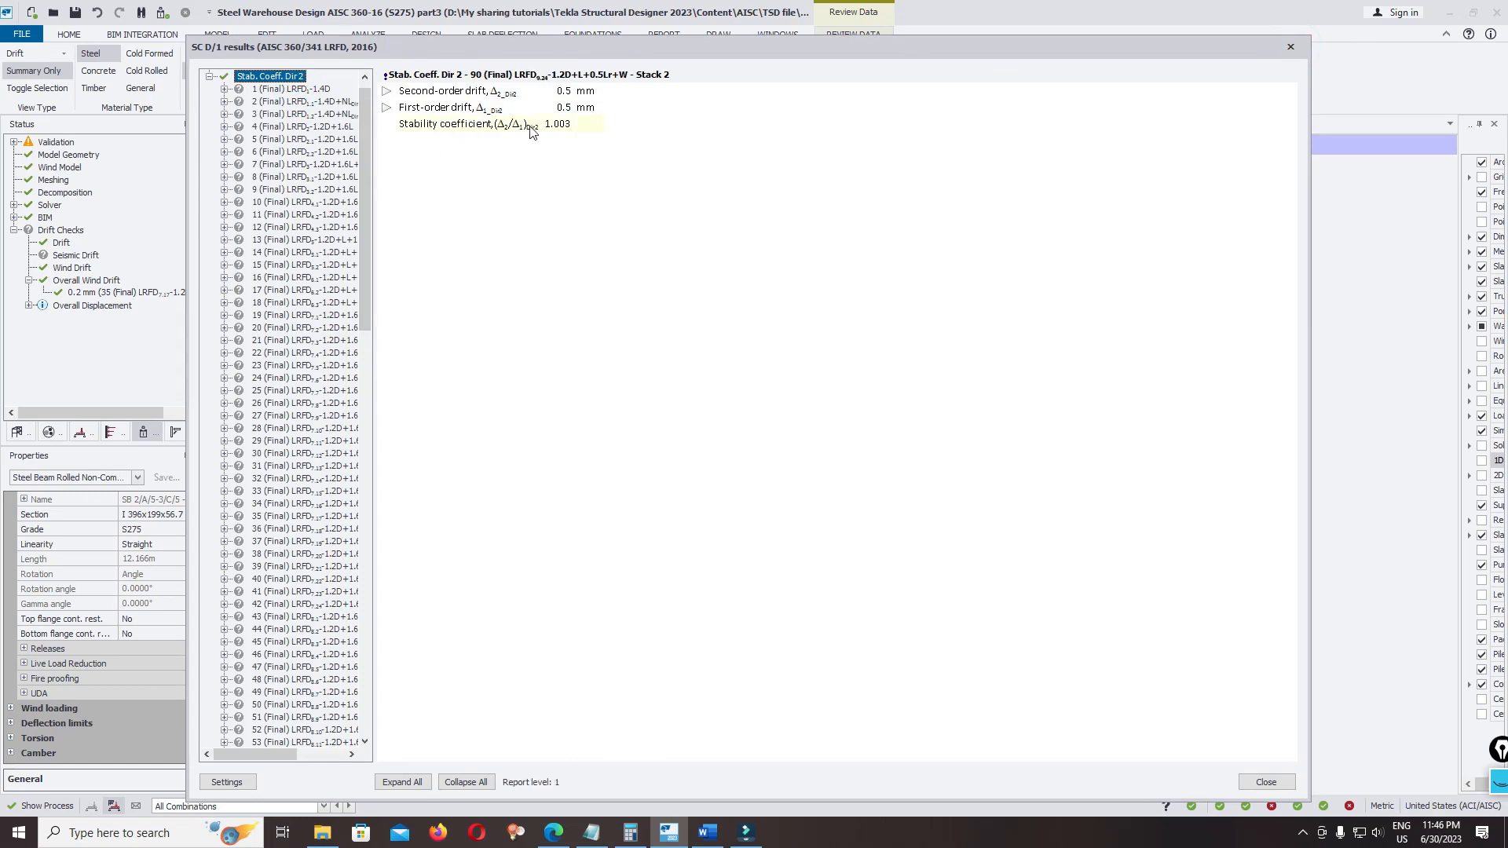
left_click_drag(358, 143, 358, 138)
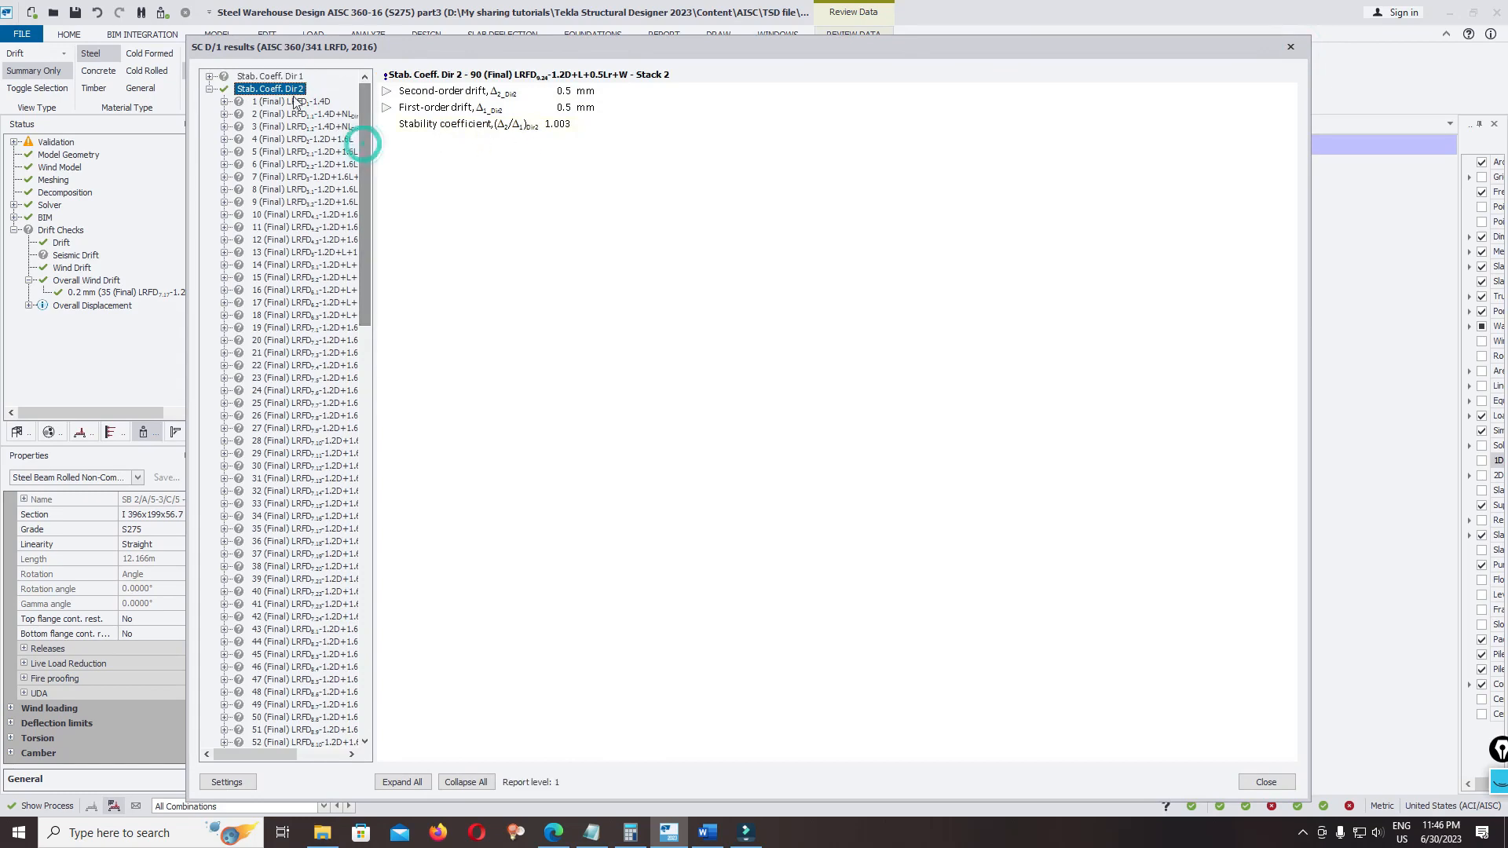
left_click(1289, 48)
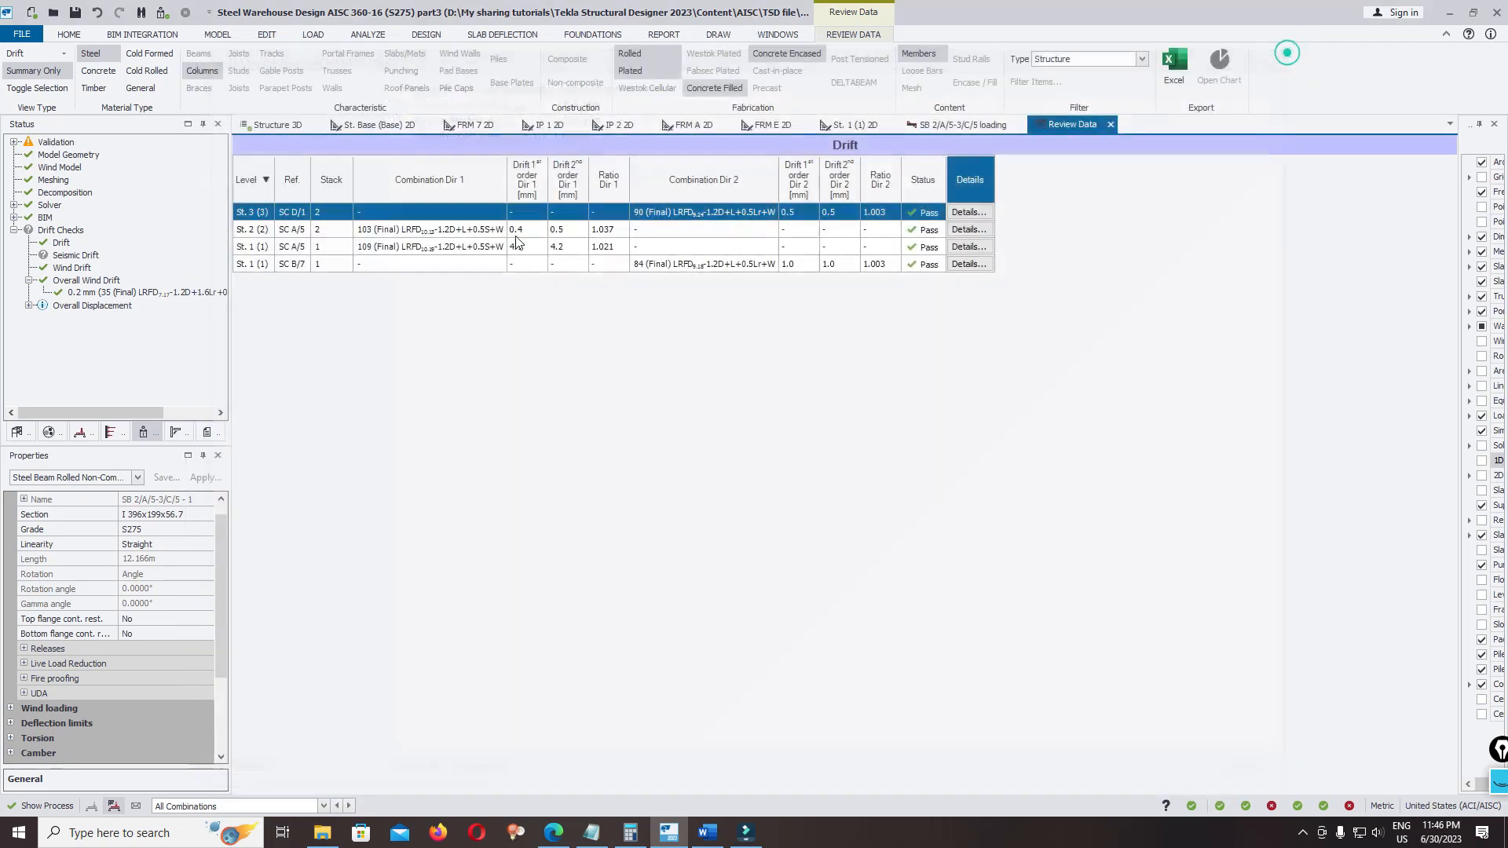
Show the Wind Drift table and review the wind drift details of column SC B/7
left_click(60, 55)
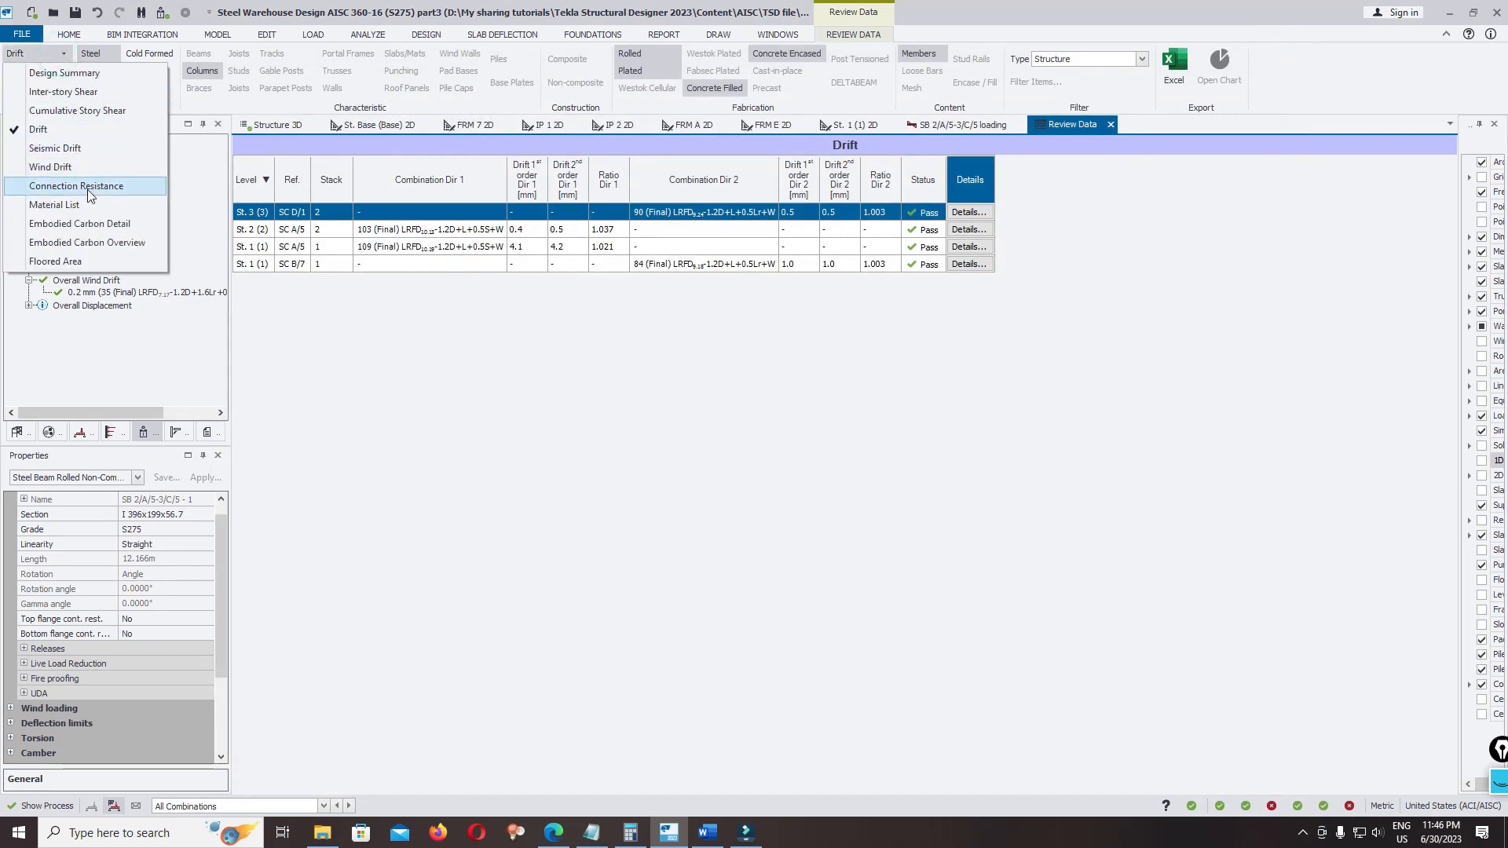
left_click(88, 166)
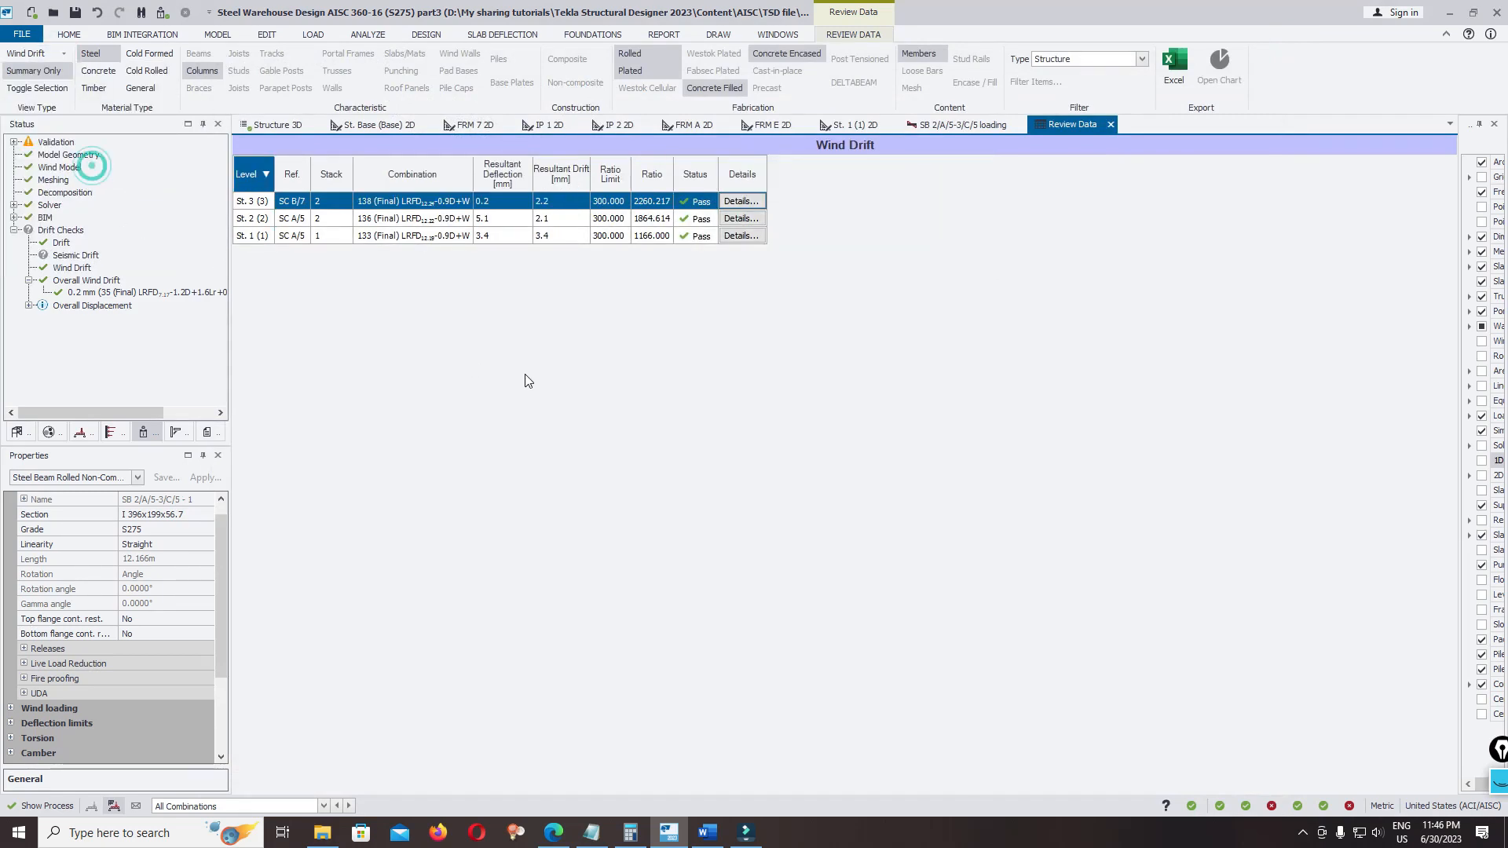
left_click(752, 201)
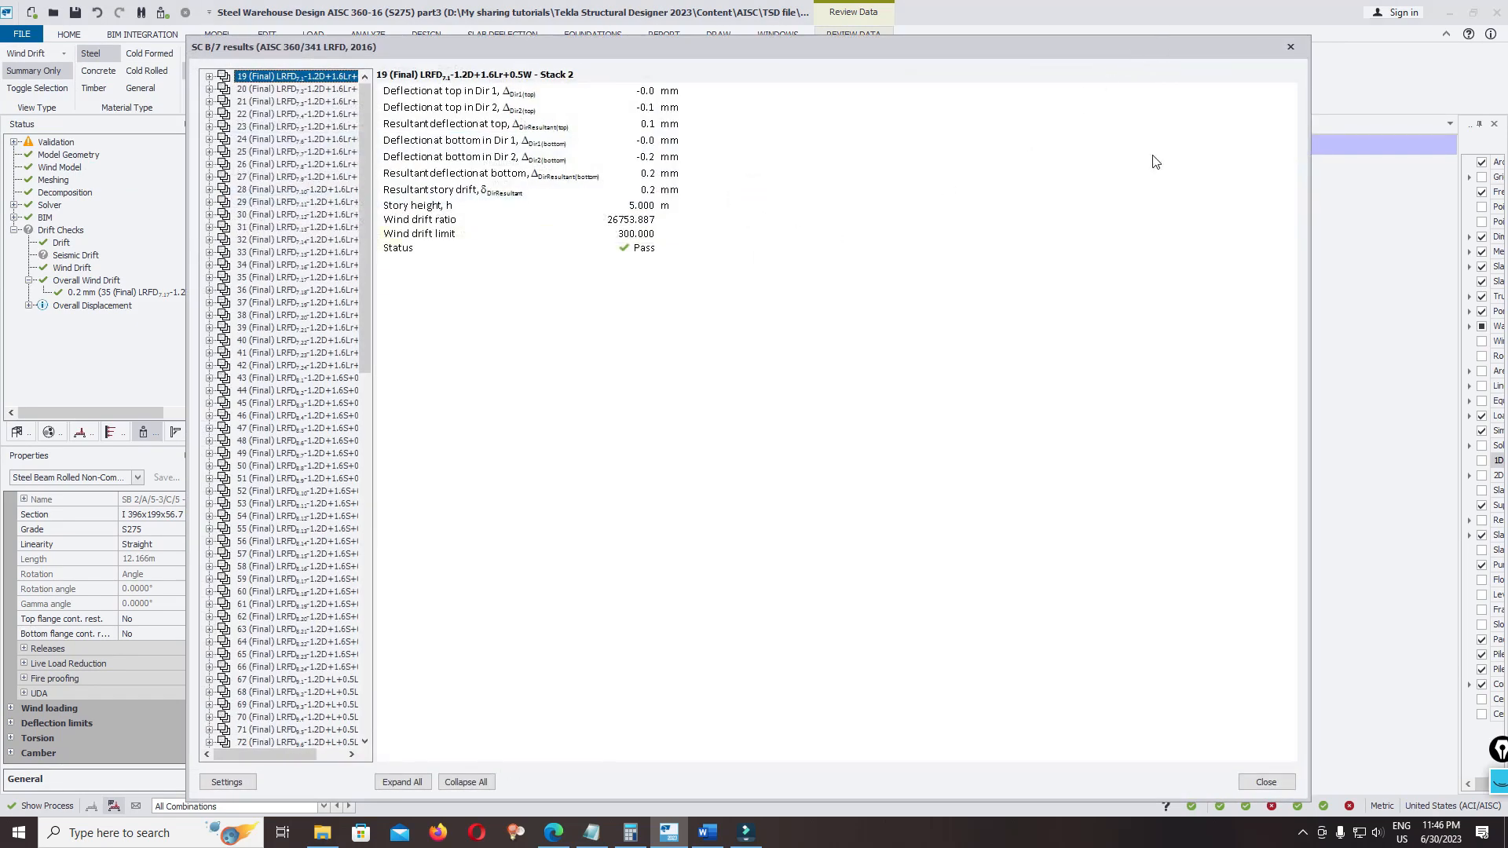
left_click(1290, 47)
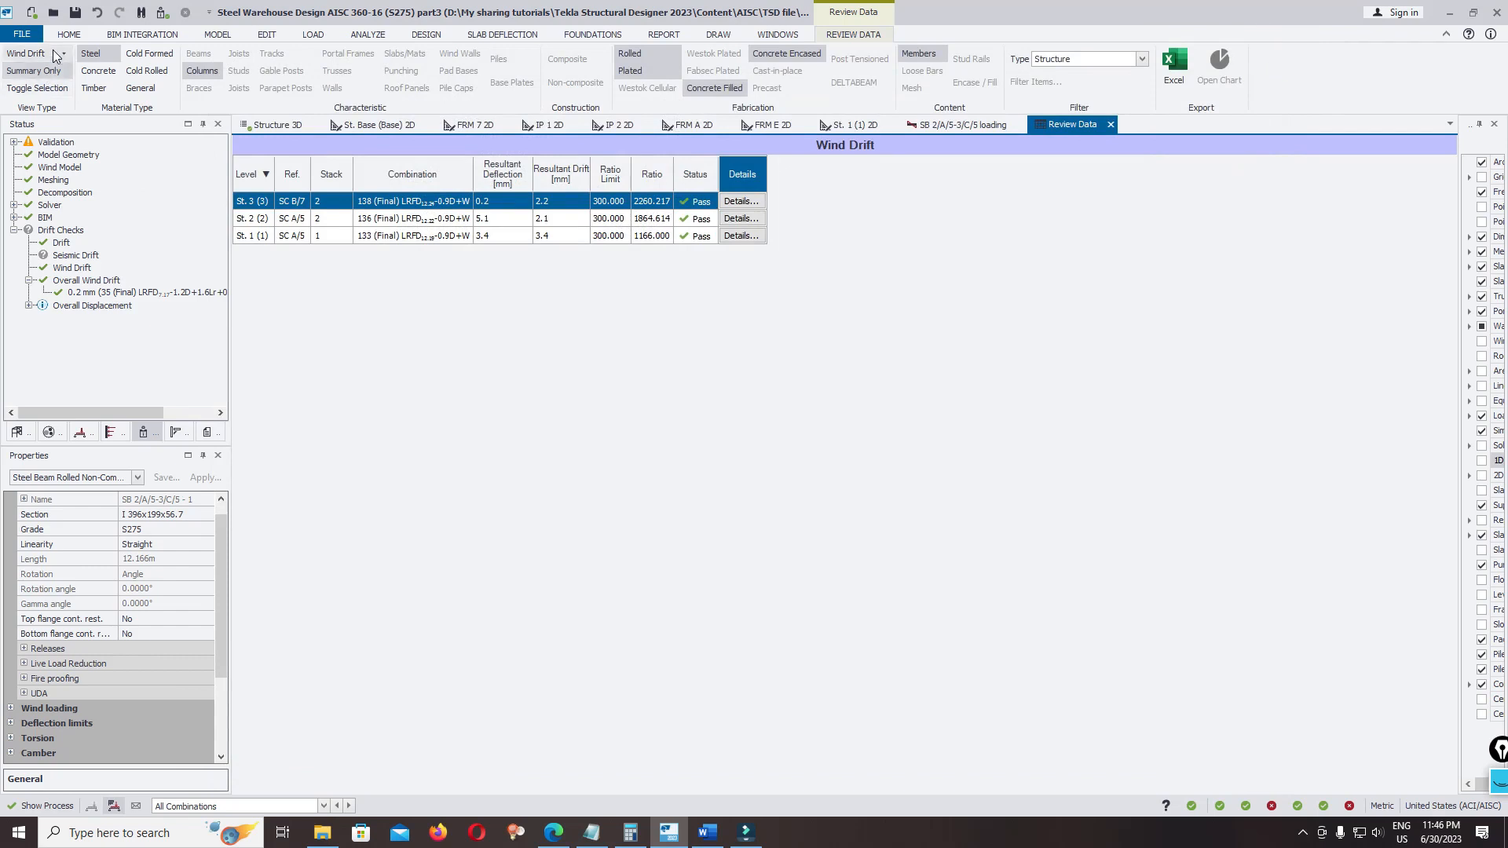
left_click(55, 53)
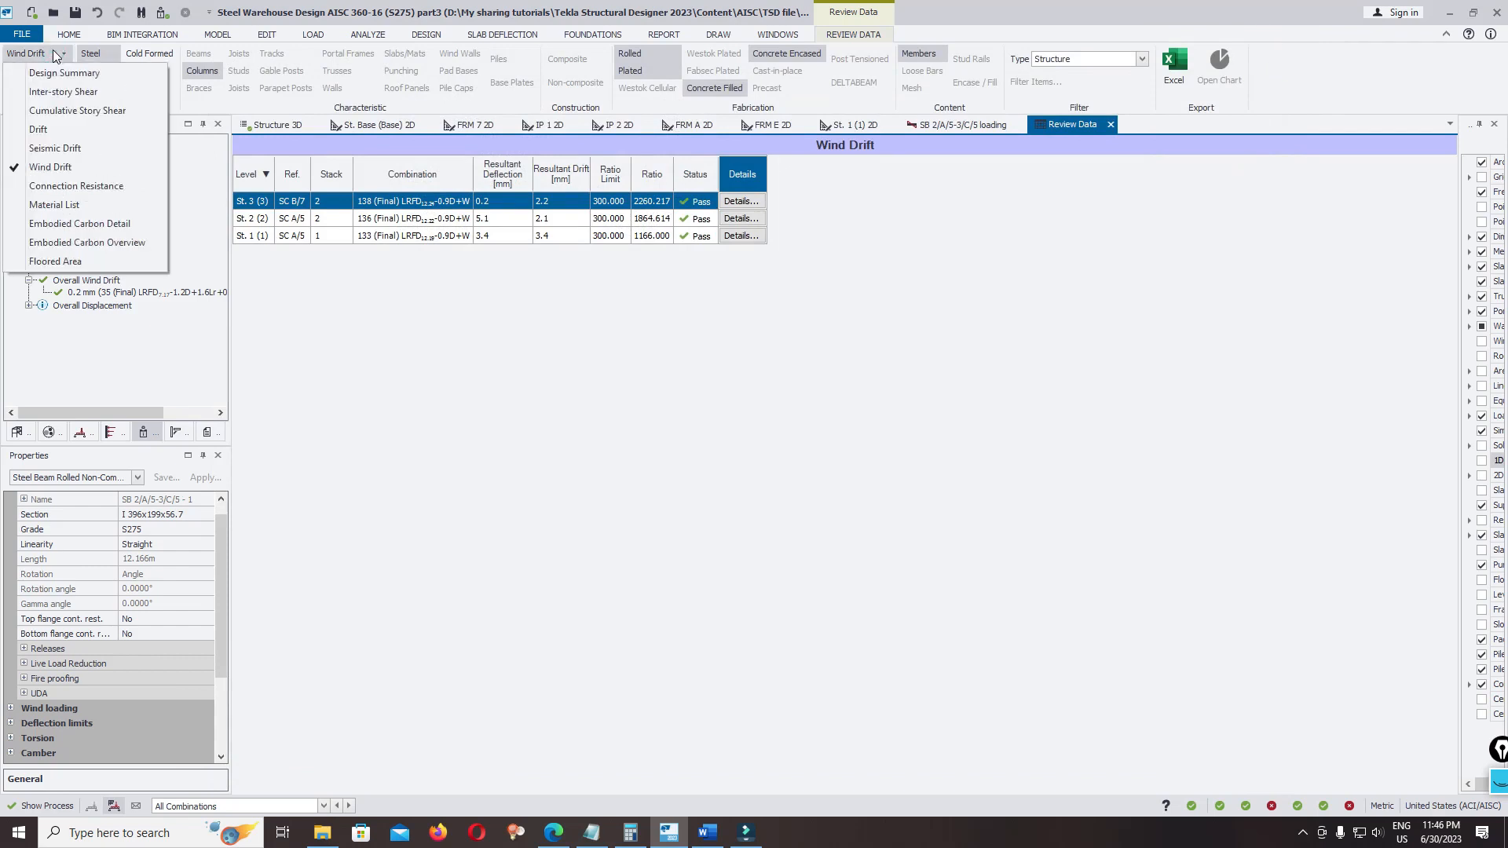
left_click(104, 206)
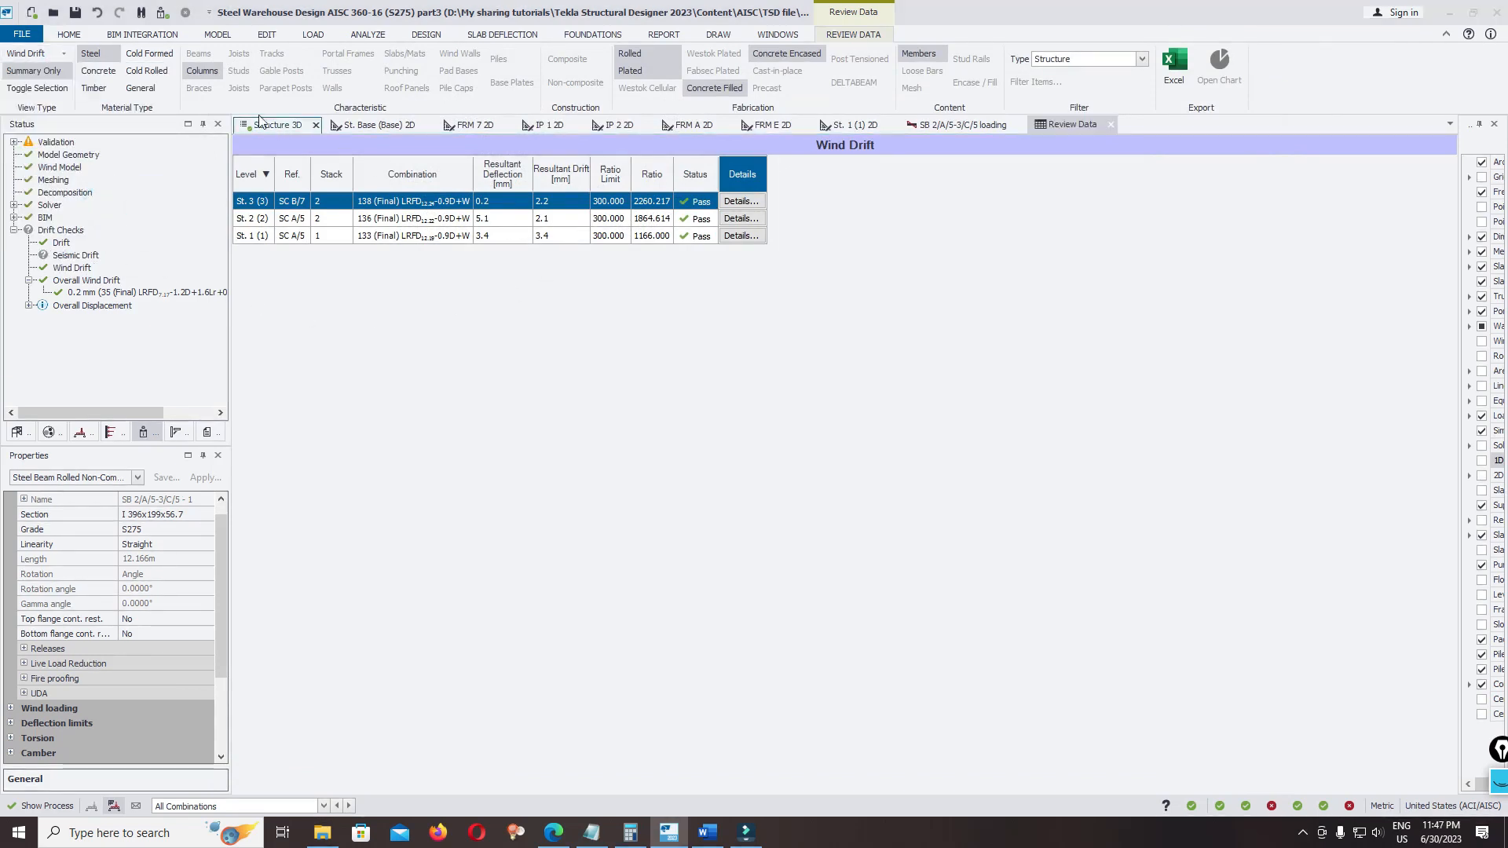
left_click(90, 54)
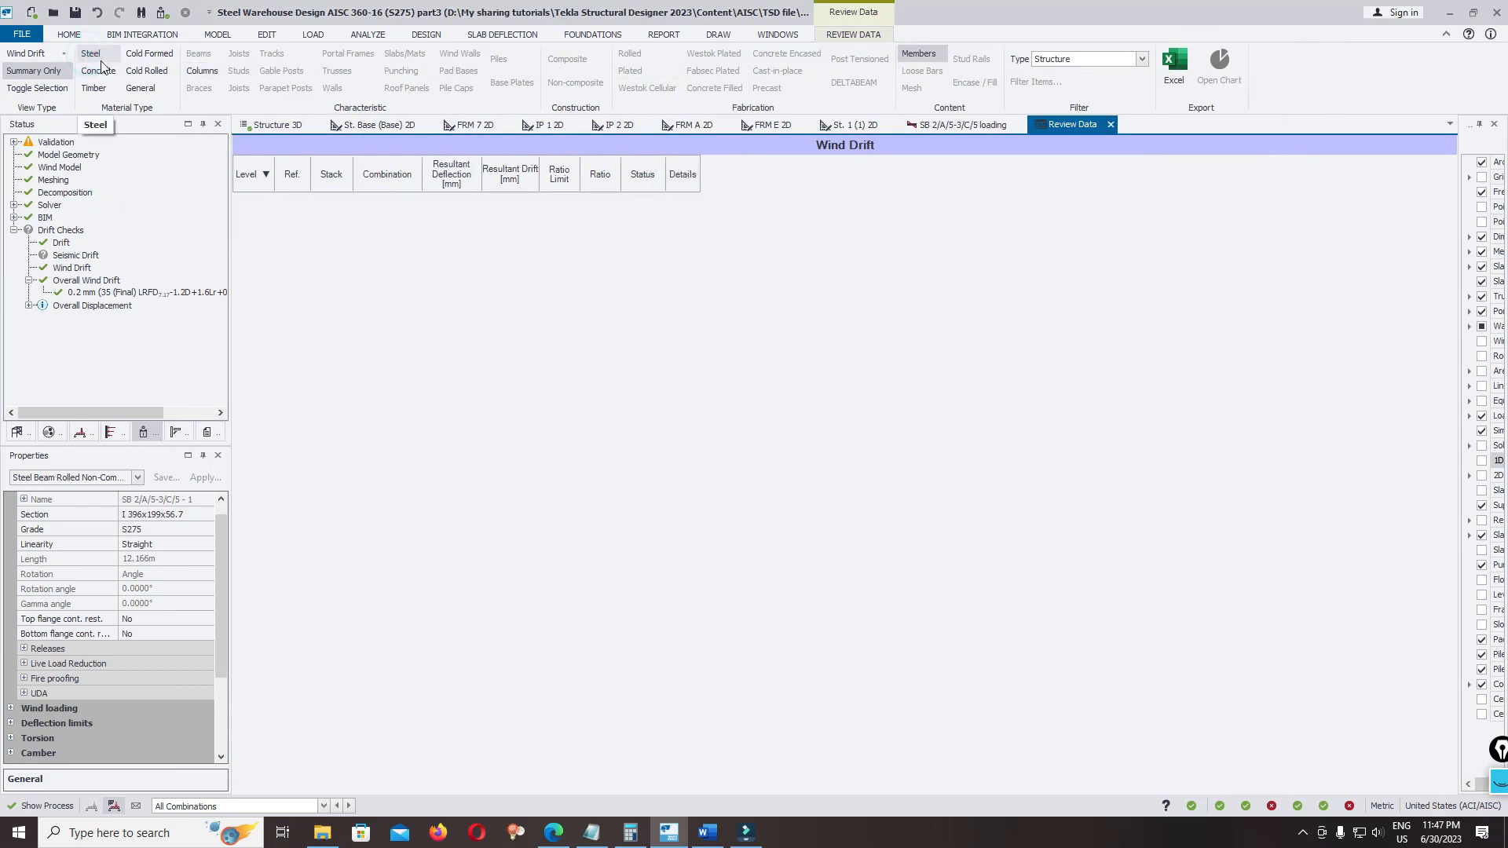
left_click(96, 59)
left_click(207, 72)
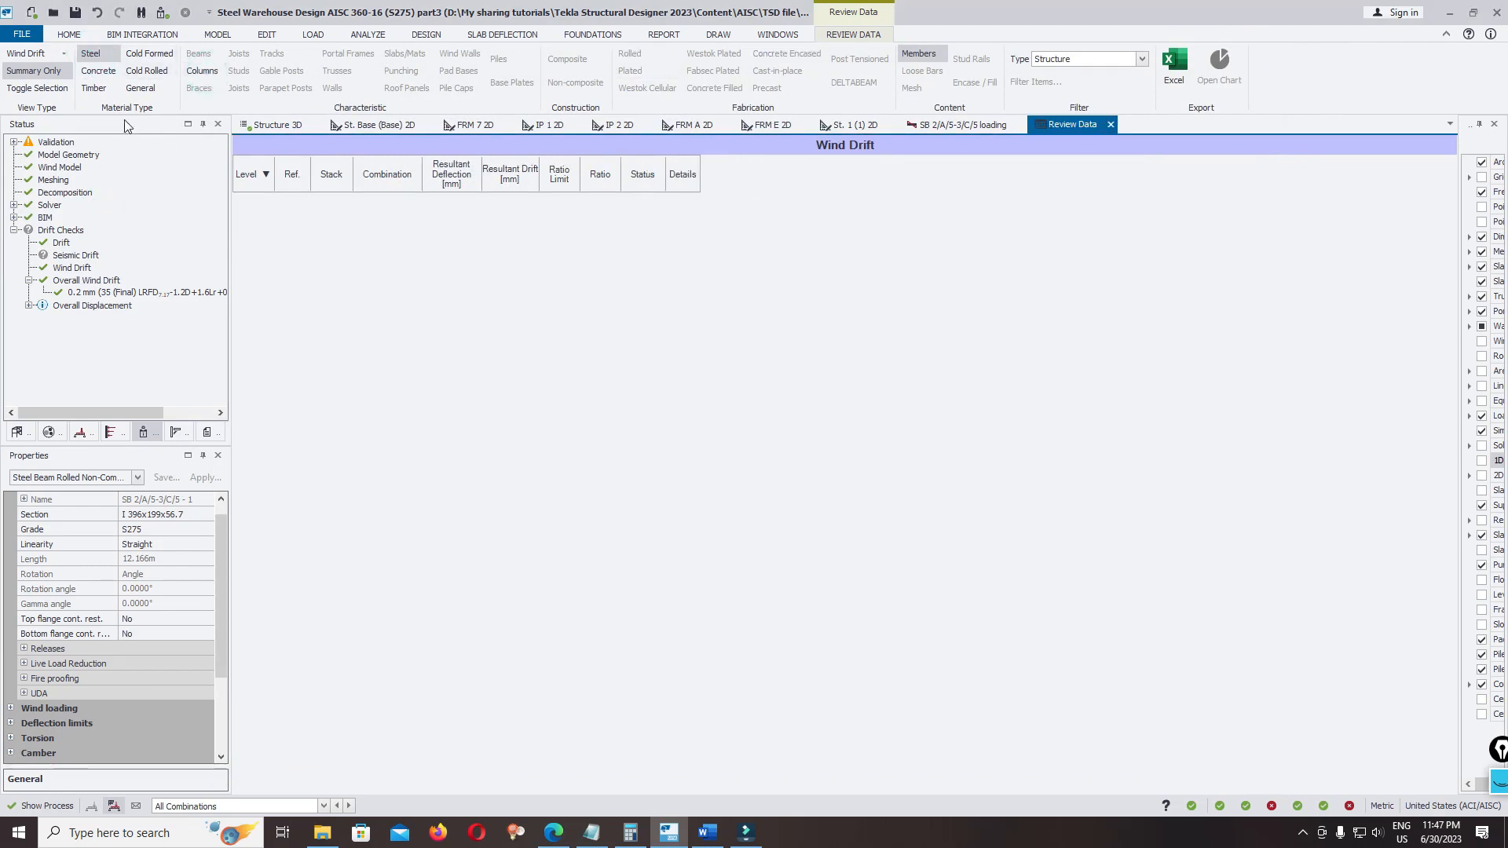
left_click(87, 72)
left_click(91, 54)
Show the Material List for the steel beams, and review the quantities for the steel columns and braces as well
left_click(37, 53)
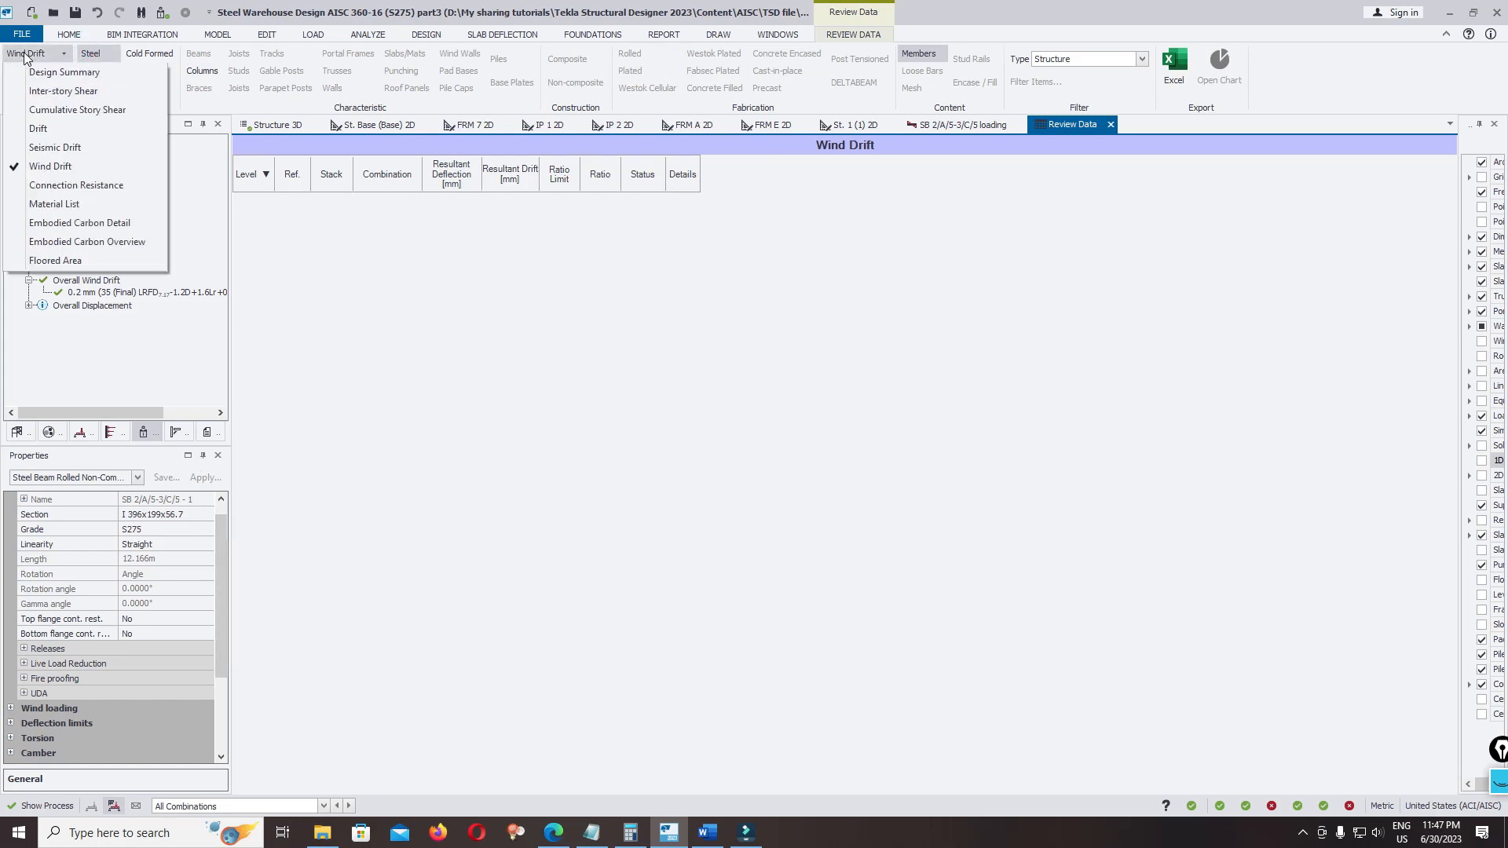
left_click(75, 206)
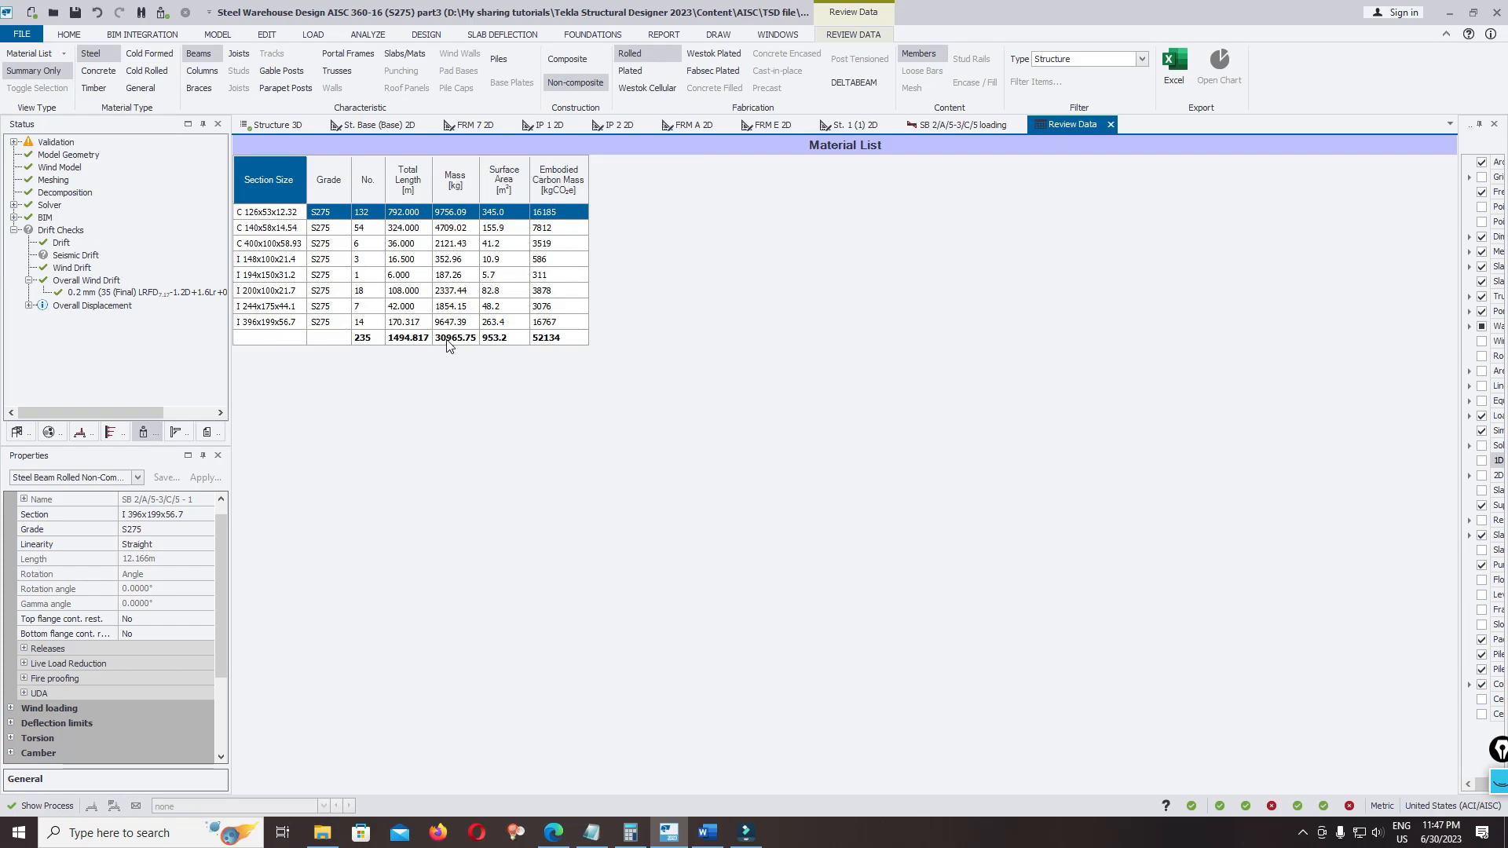
left_click(202, 70)
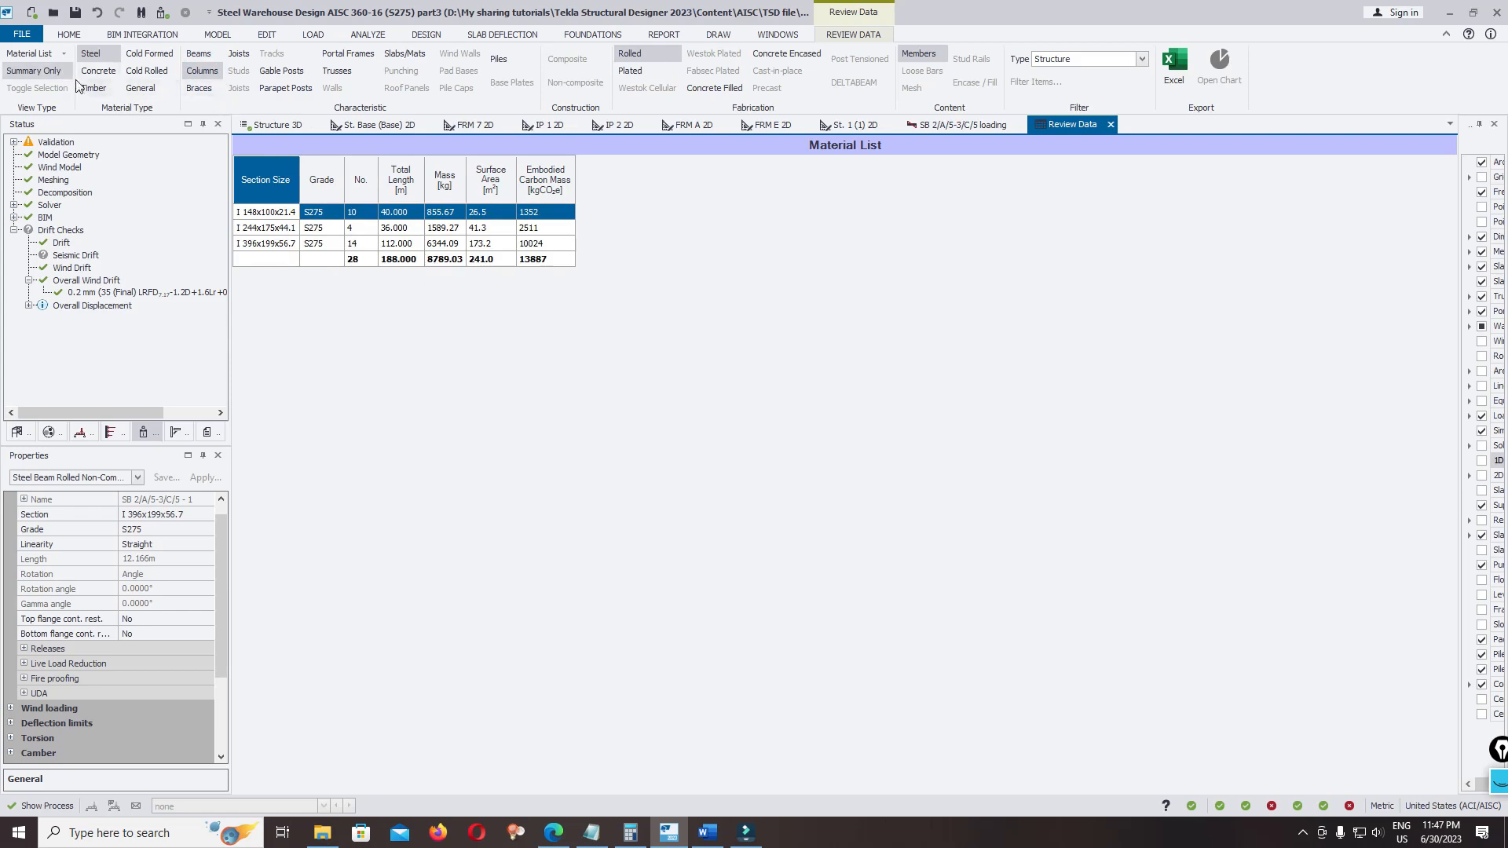
left_click(188, 87)
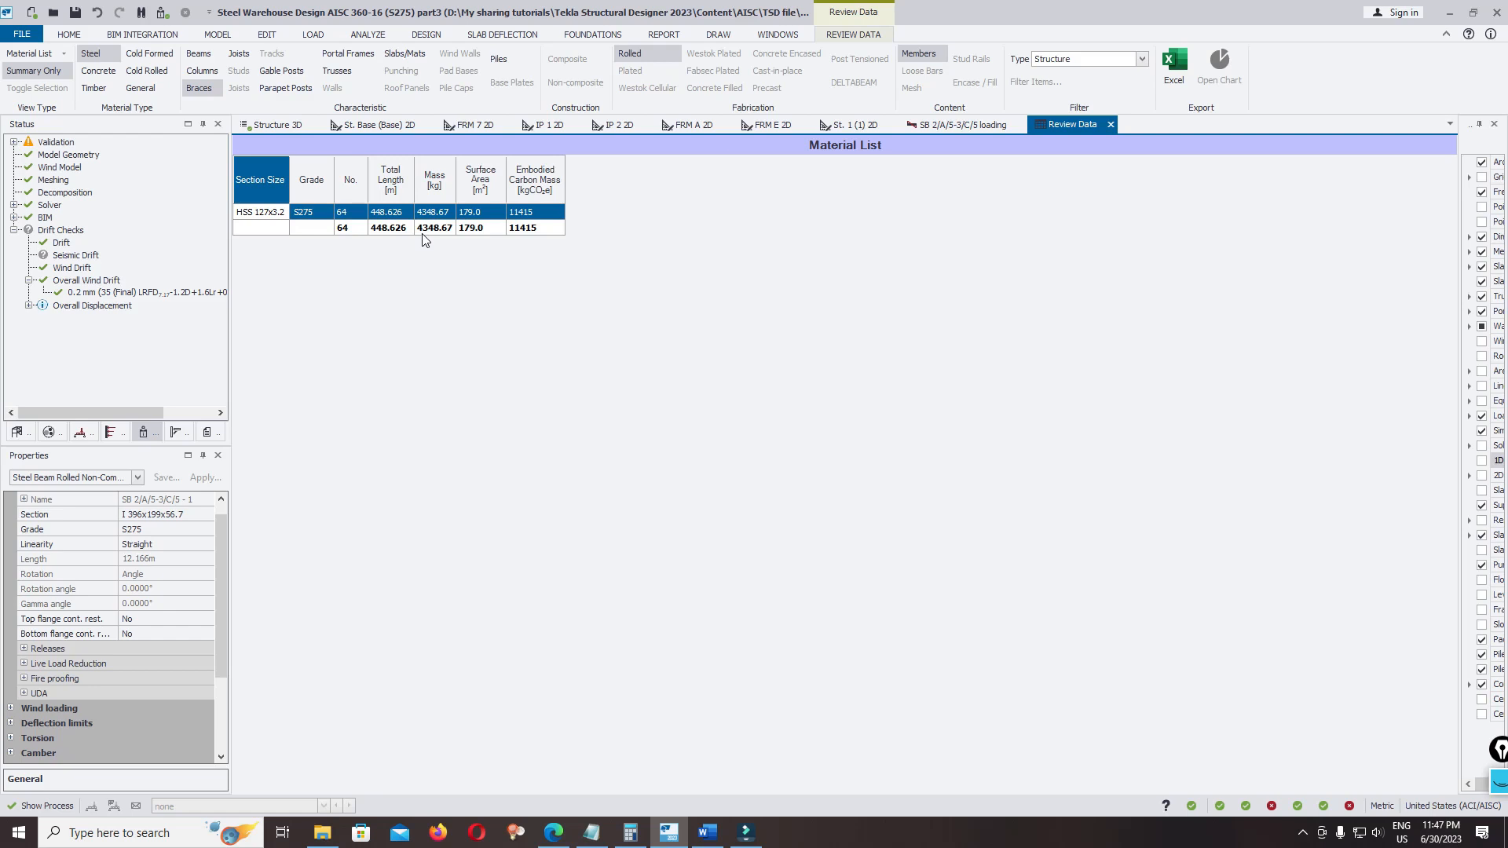
Review the Floored Area table and the Embodied Carbon Overview by level
left_click(36, 54)
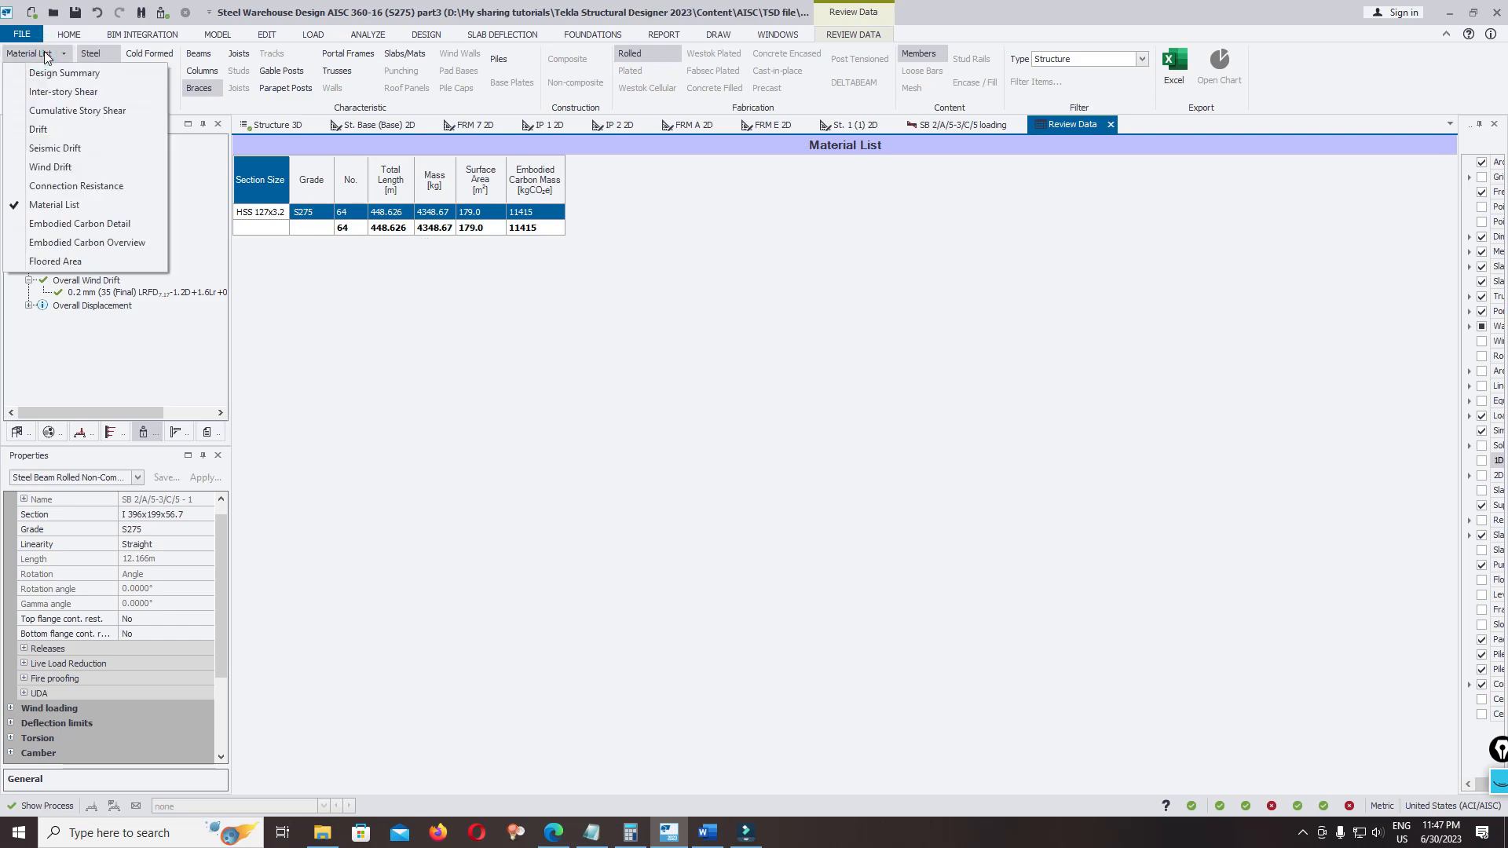
left_click(78, 261)
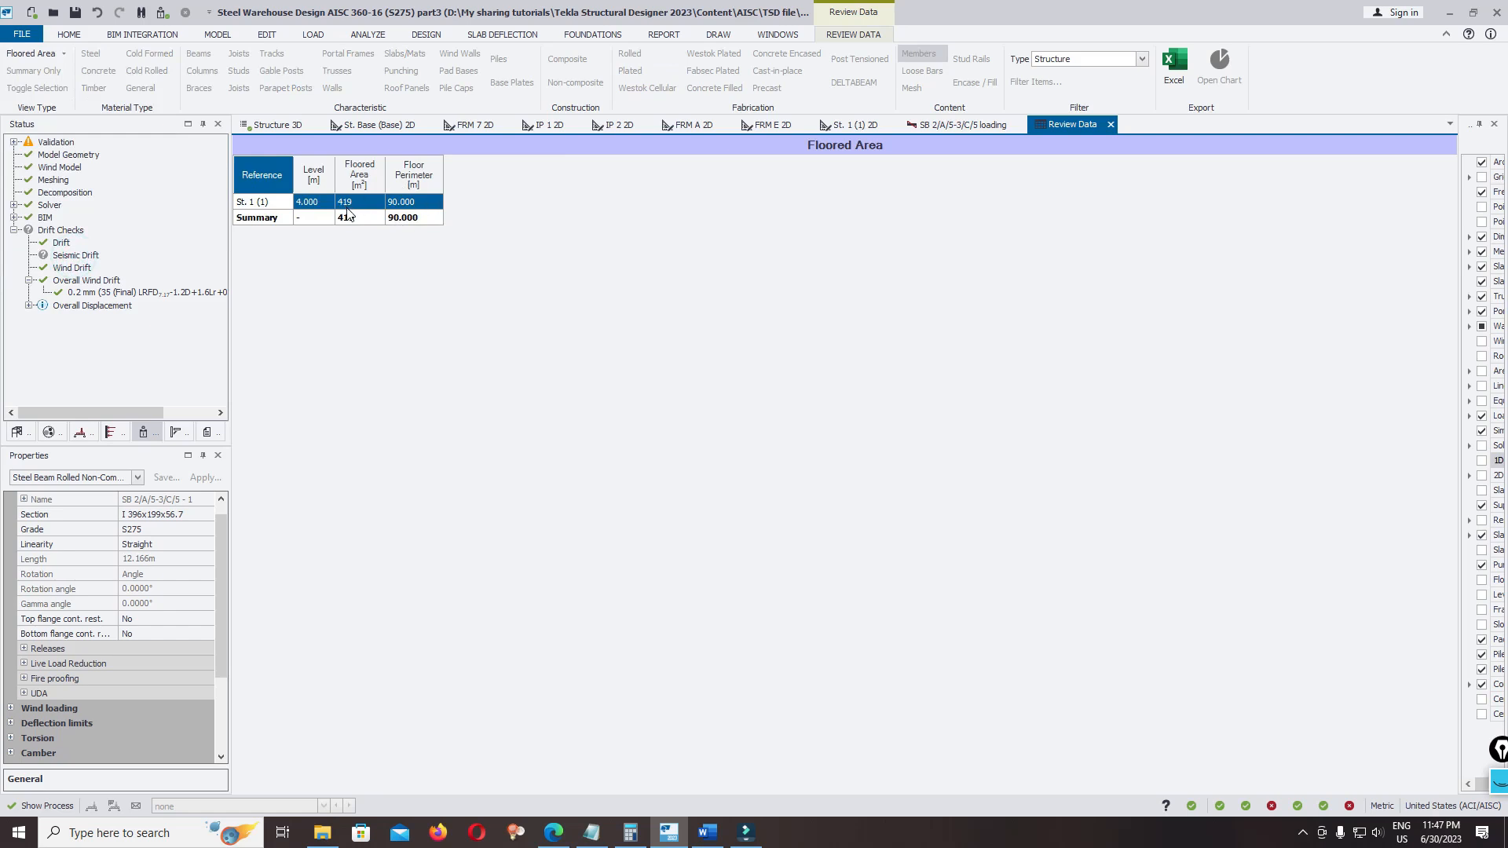
left_click(47, 54)
left_click(95, 245)
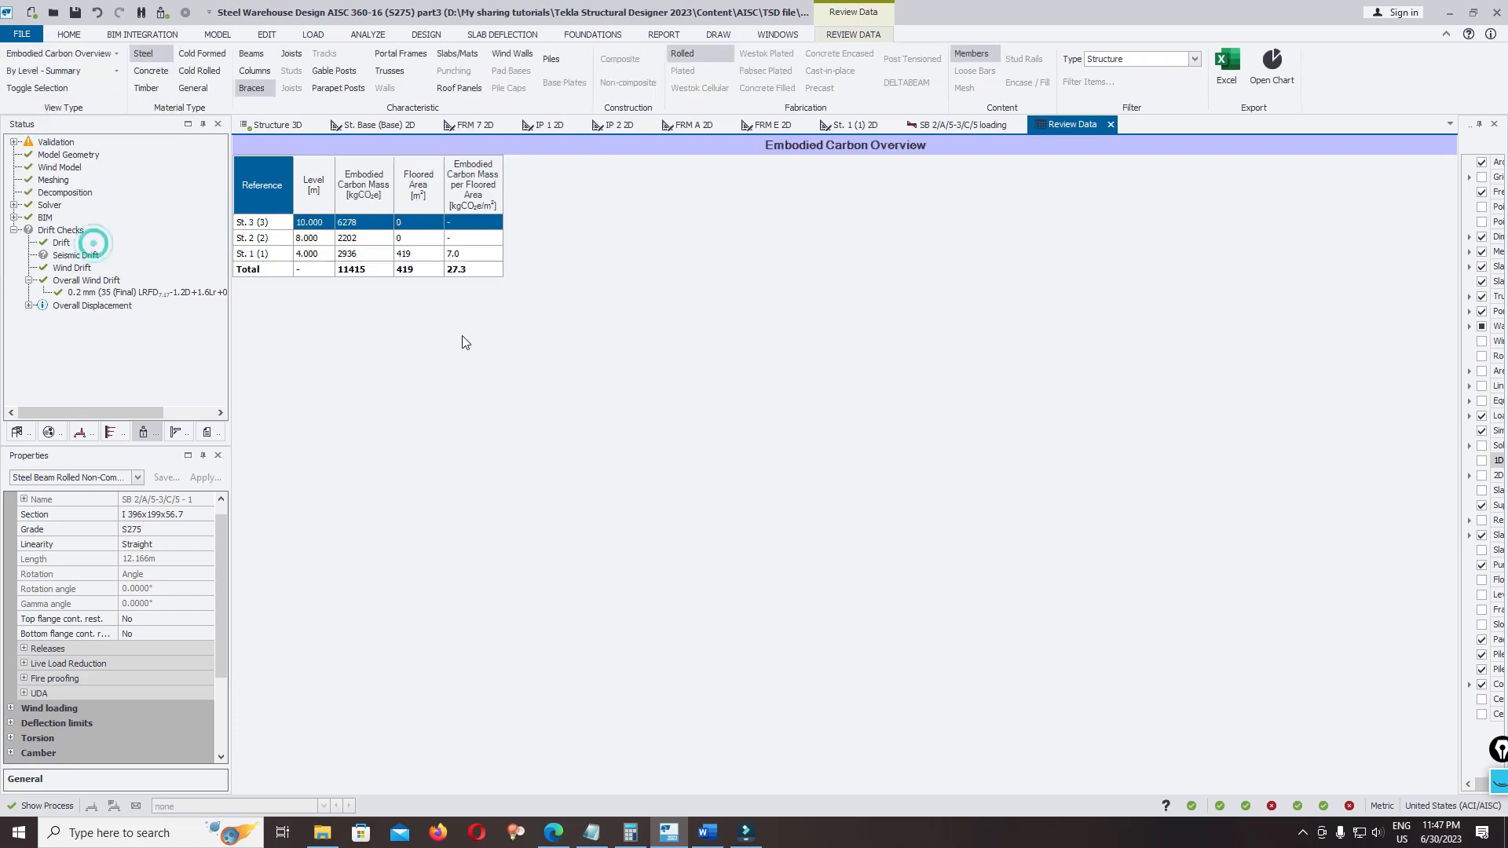